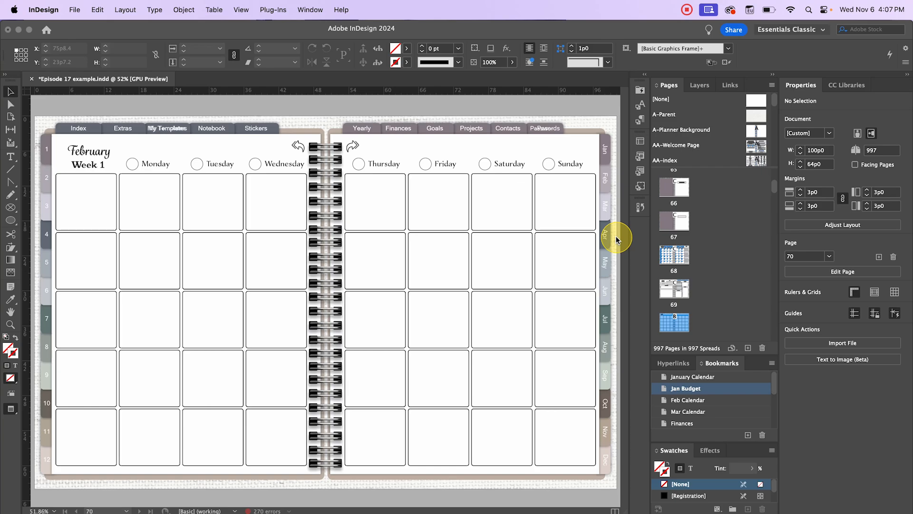
- Switch to Episode 17 example.pdf in Preview and view the Sunday daily page preceding January Week 2
key(ctrl+Up)
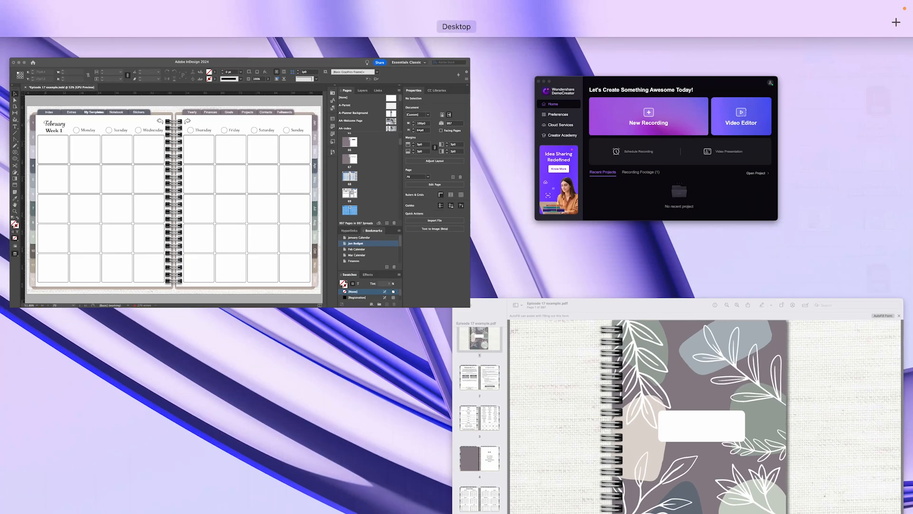
click(620, 316)
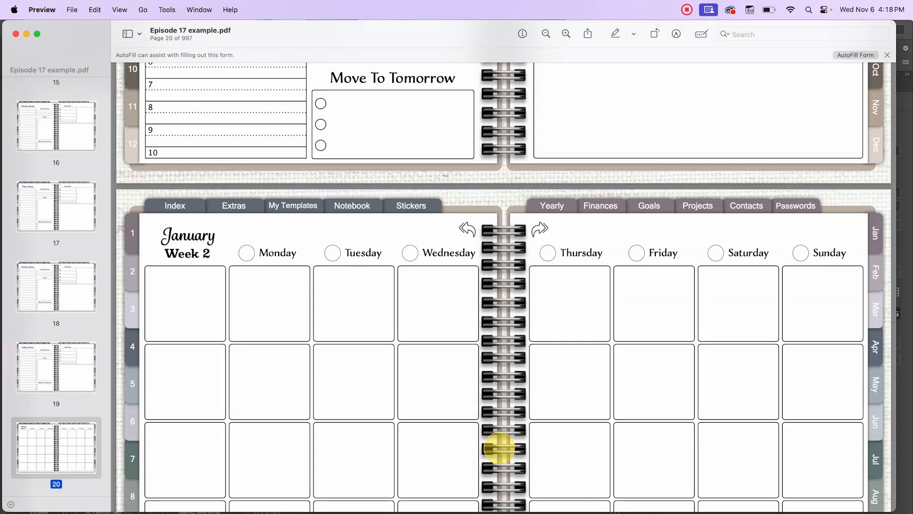
scroll(634, 316, up, 5)
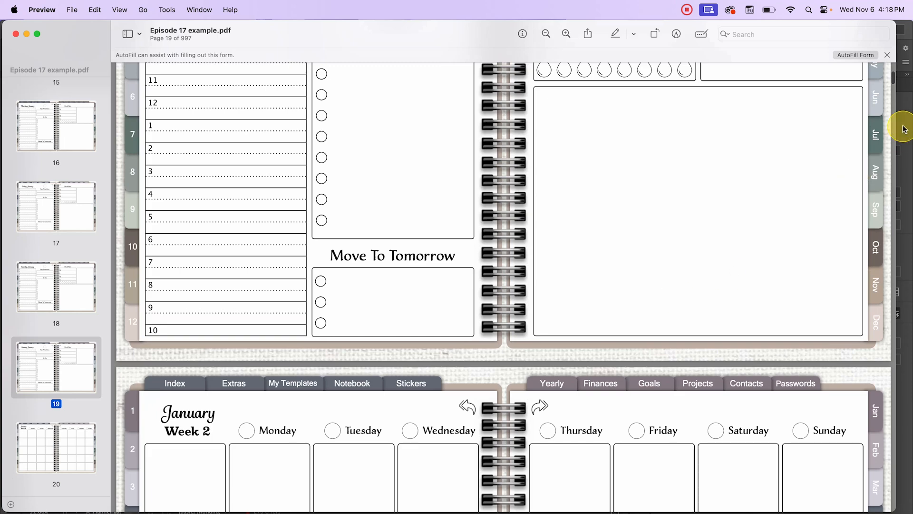
scroll(526, 204, up, 15)
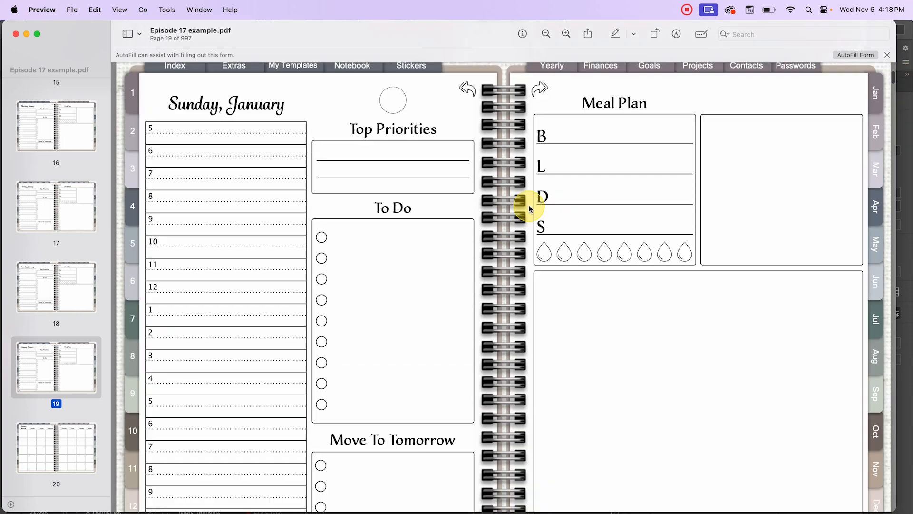
- Examine the January calendar, dashboard, weekly and Monday daily pages in sequence, and return to the month calendar
click(893, 77)
scroll(588, 230, up, 5)
scroll(588, 232, down, 6)
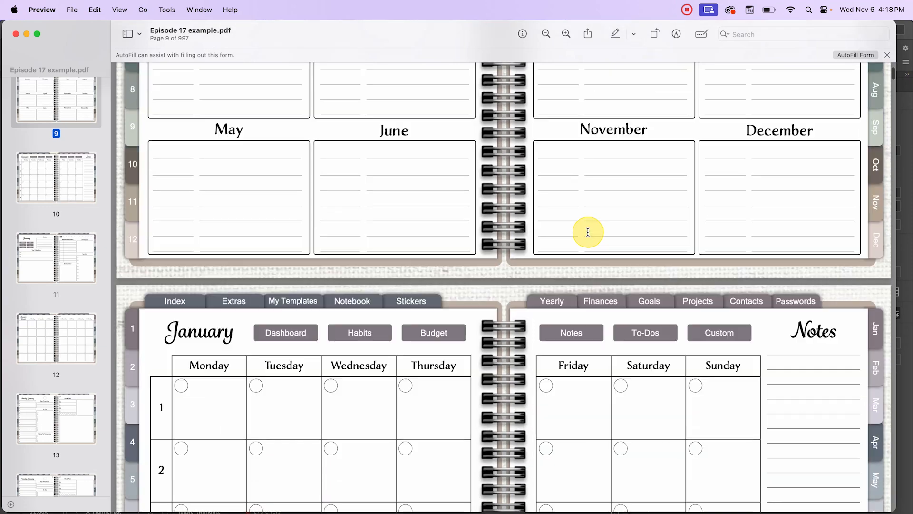
scroll(588, 231, down, 20)
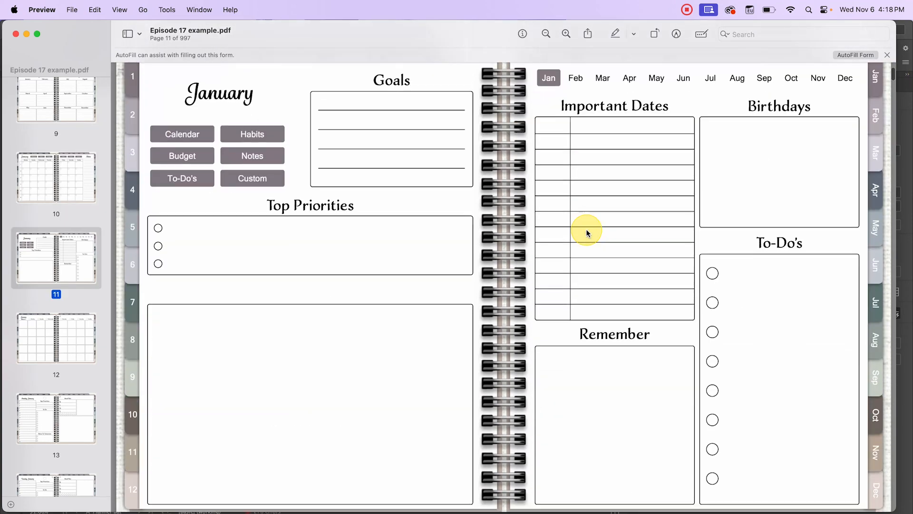
scroll(588, 233, down, 20)
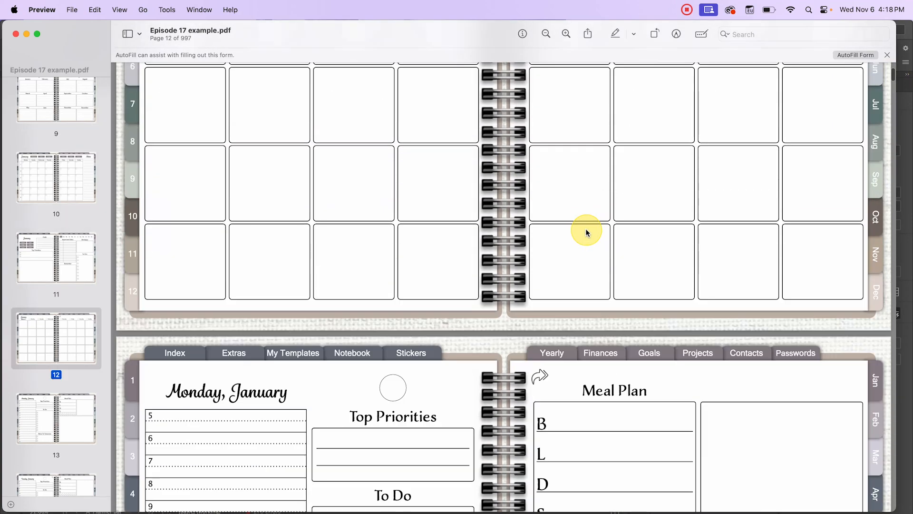
scroll(587, 232, down, 8)
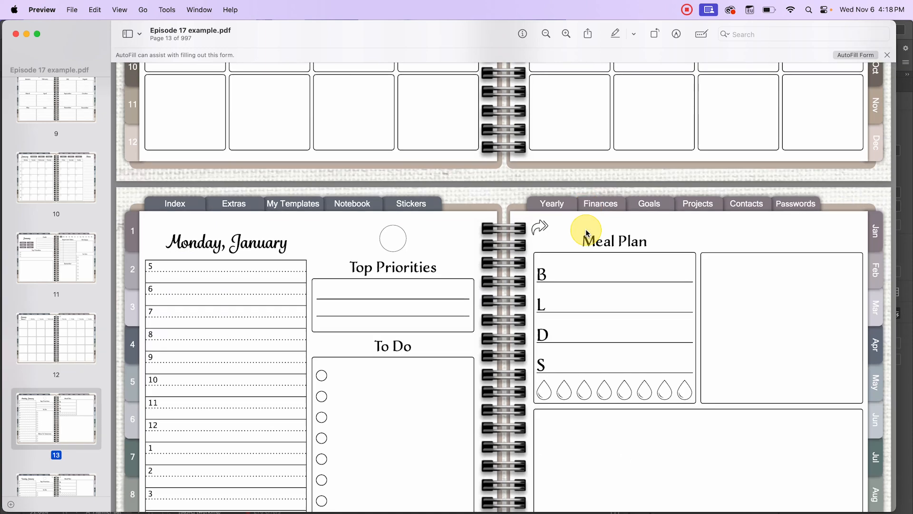
scroll(588, 233, up, 5)
scroll(588, 232, down, 10)
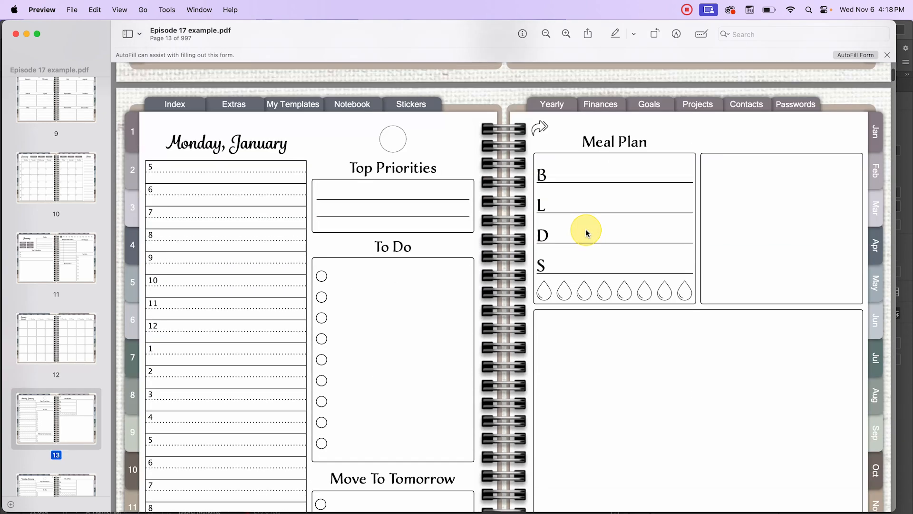
scroll(587, 232, up, 20)
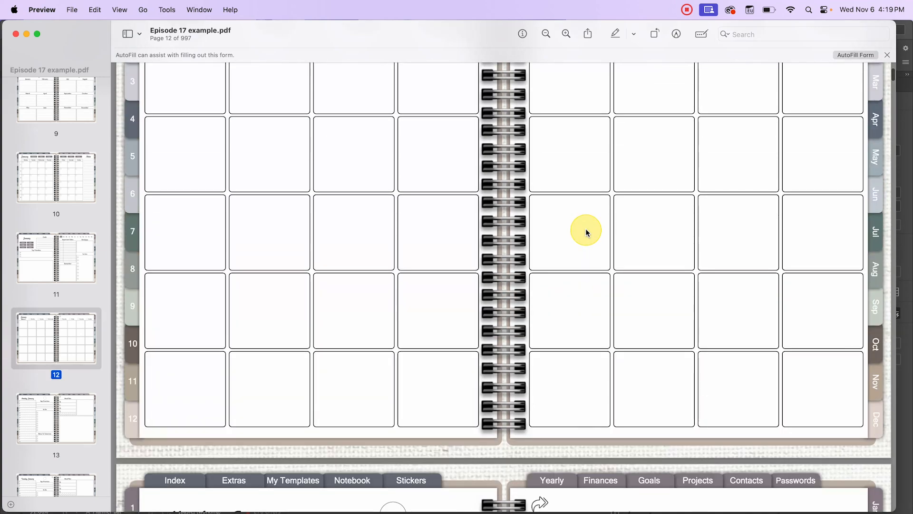
scroll(588, 233, up, 15)
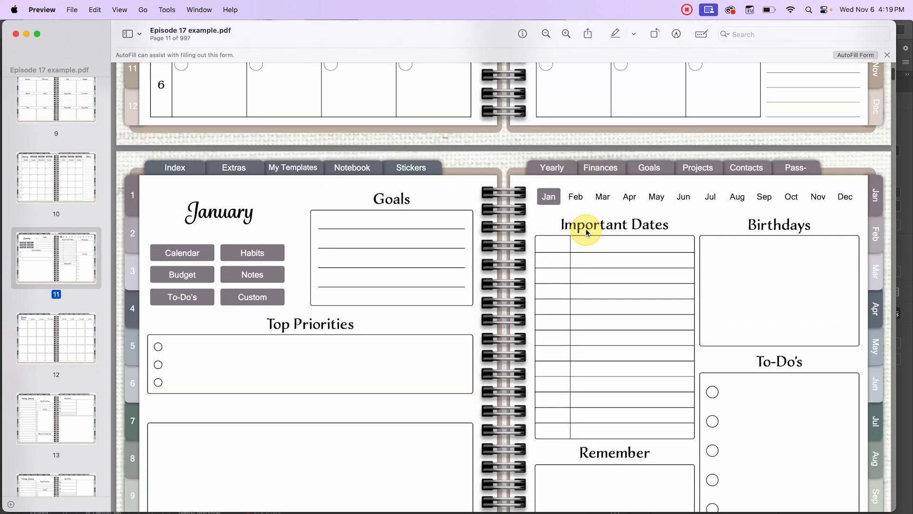
scroll(588, 232, up, 8)
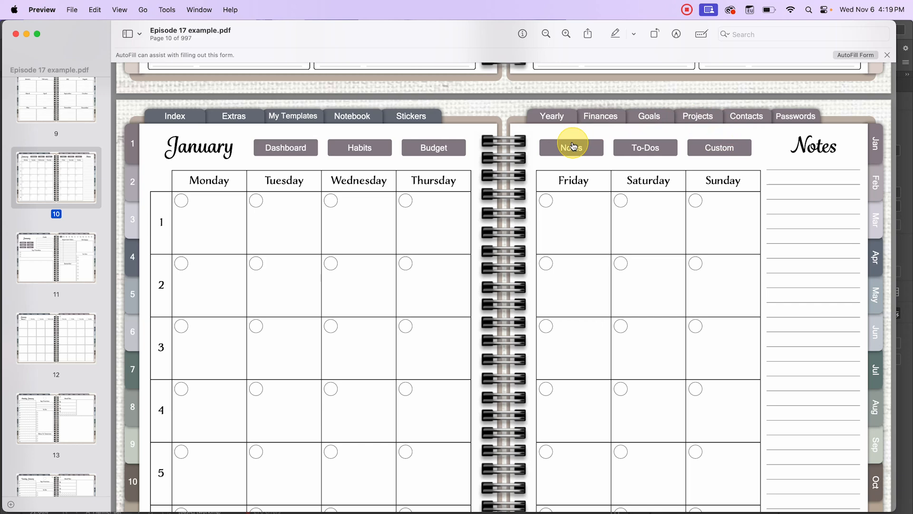
- Follow the planner's Index link, check the To-Do List 1 link, and return to the index page
click(179, 116)
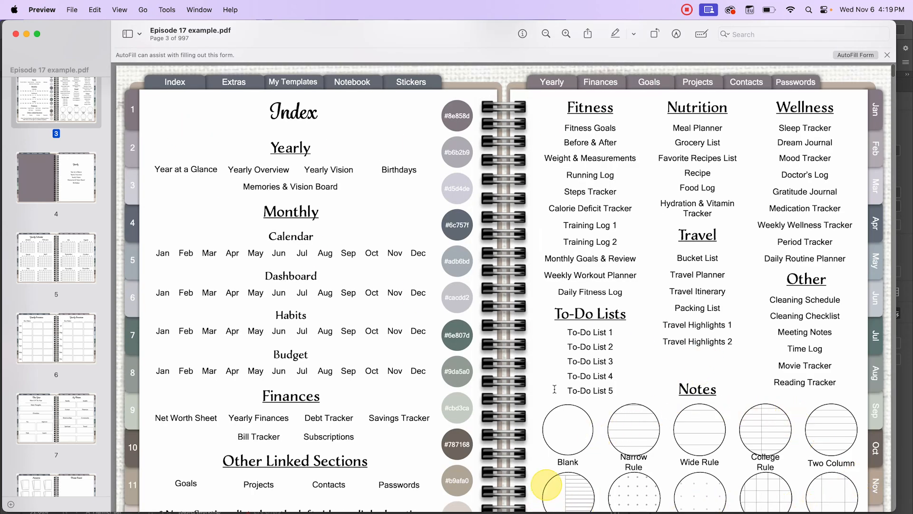
click(586, 338)
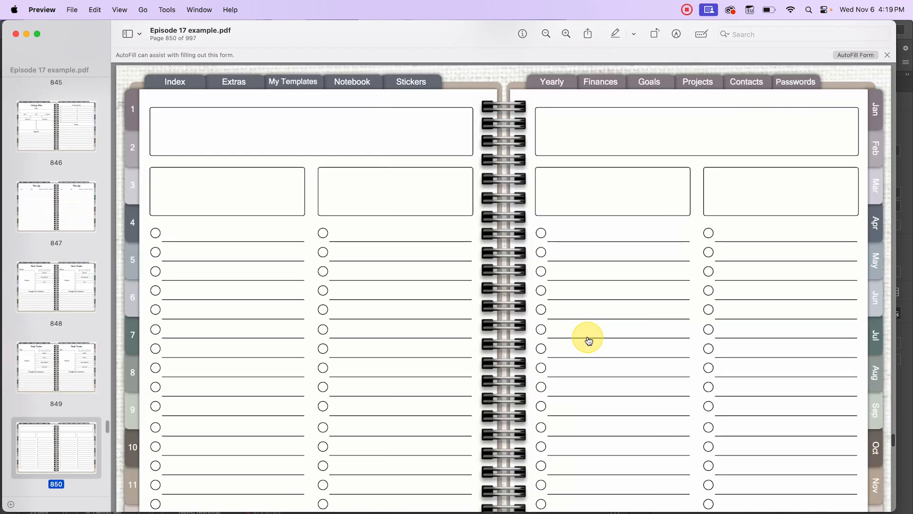
click(183, 79)
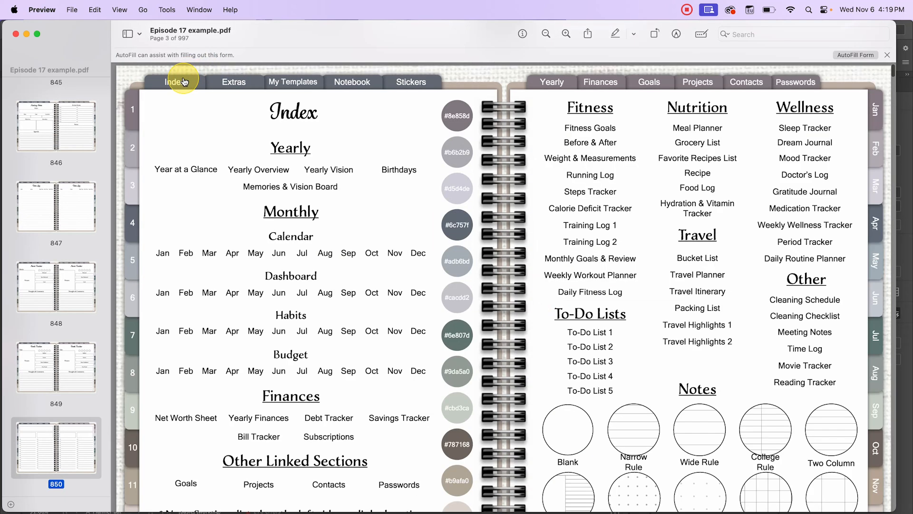
- View the February calendar on page 68 and return to the planner's cover page
click(687, 392)
scroll(645, 295, down, 8)
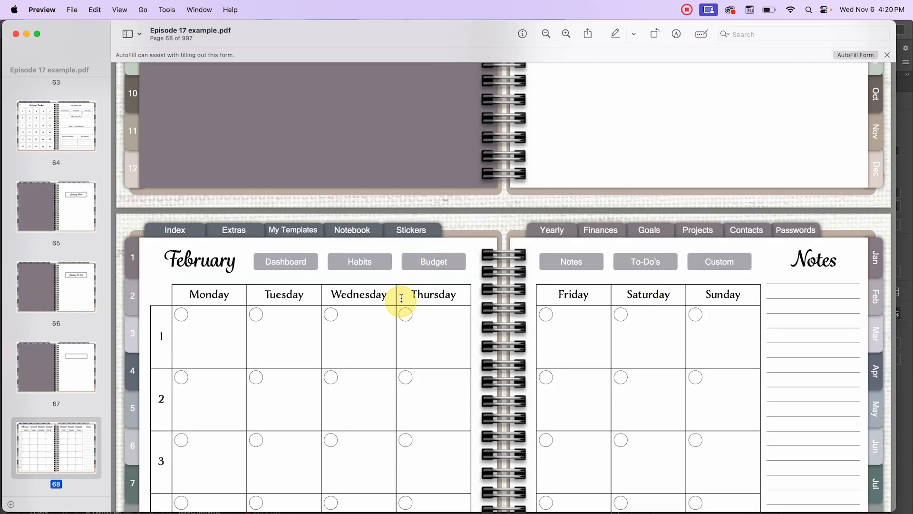
scroll(402, 294, up, 2)
key(Home)
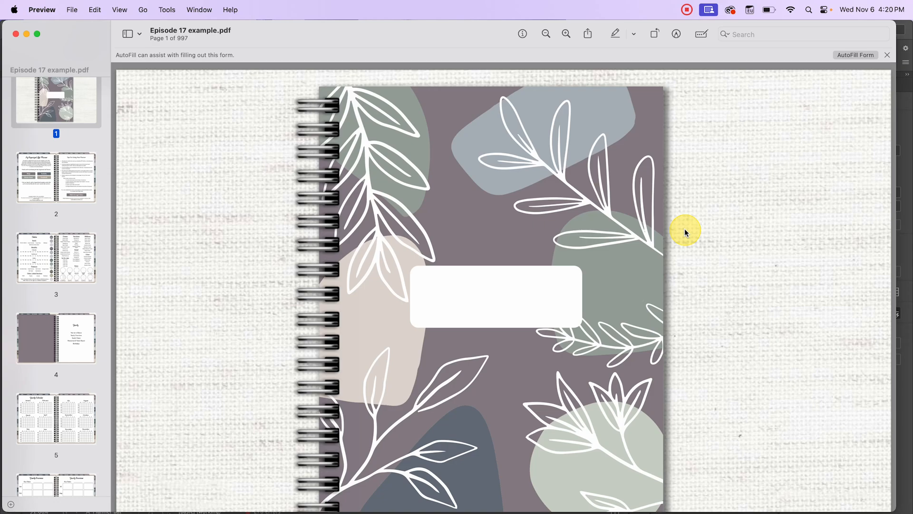
- Look through the planner's opening pages from the cover through the tips and index to the Yearly section page
scroll(581, 255, down, 5)
scroll(581, 256, down, 10)
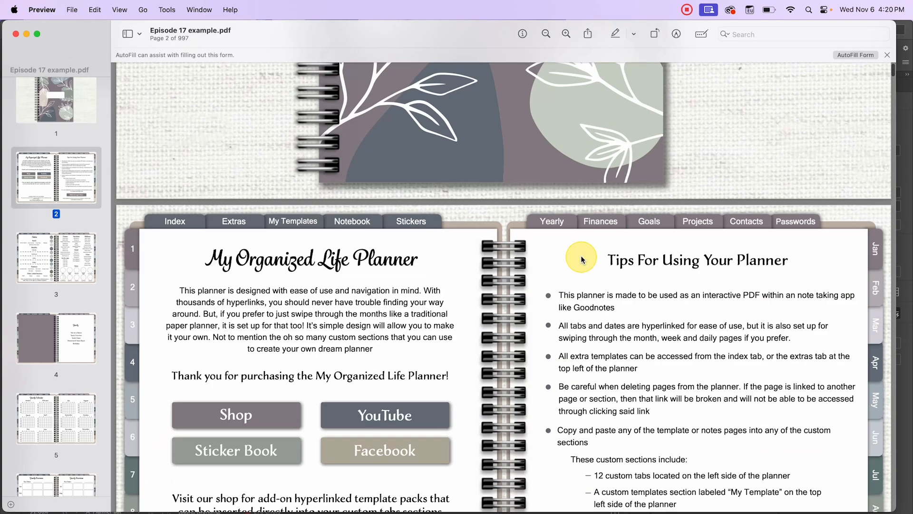
scroll(581, 259, down, 3)
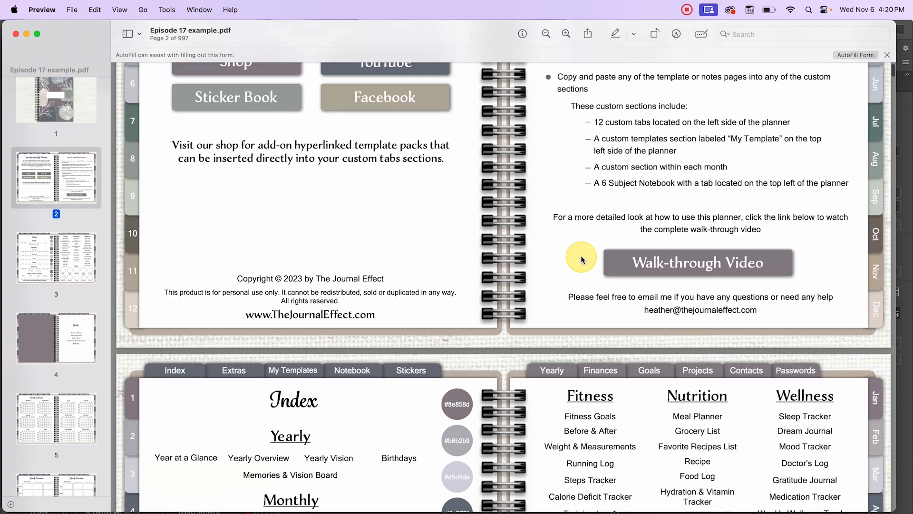
scroll(581, 259, down, 9)
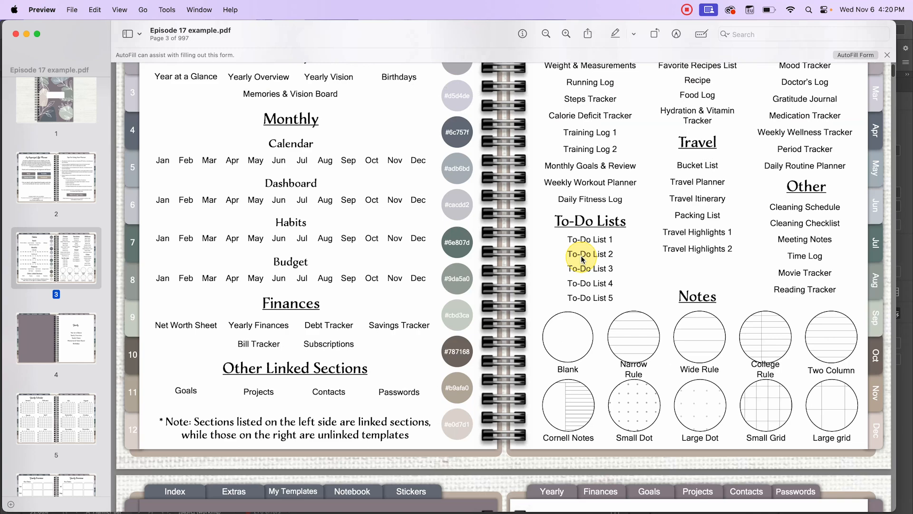
scroll(581, 257, down, 9)
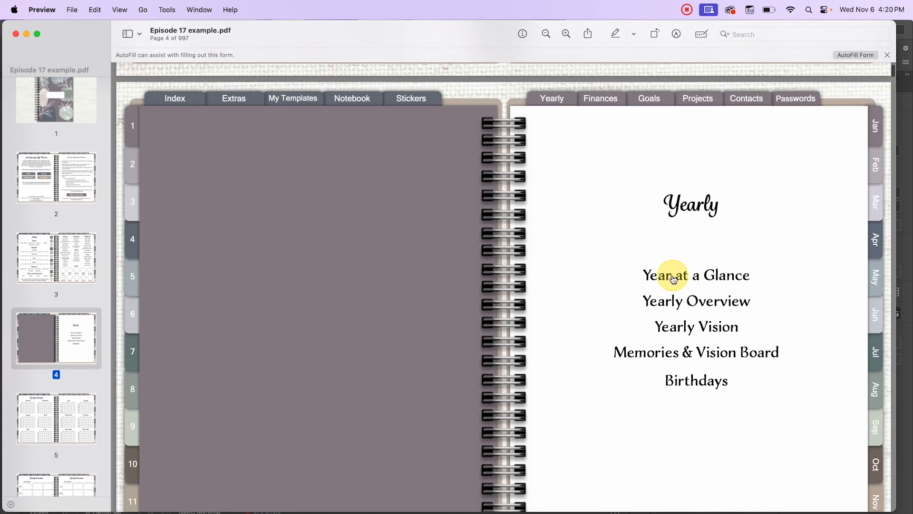
- Test the Year at a Glance link and January's Week 1 Monday cell, and return through the Yearly section to the yearly calendar
click(673, 279)
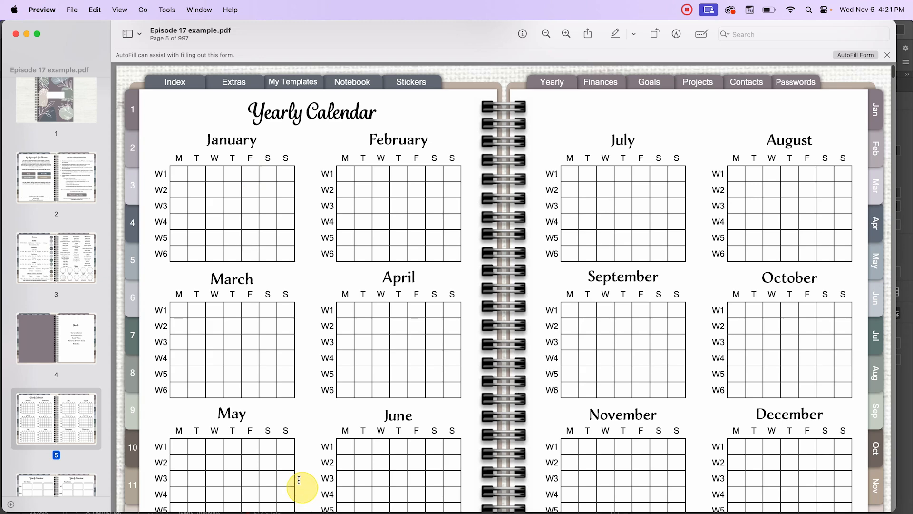
click(184, 177)
click(558, 84)
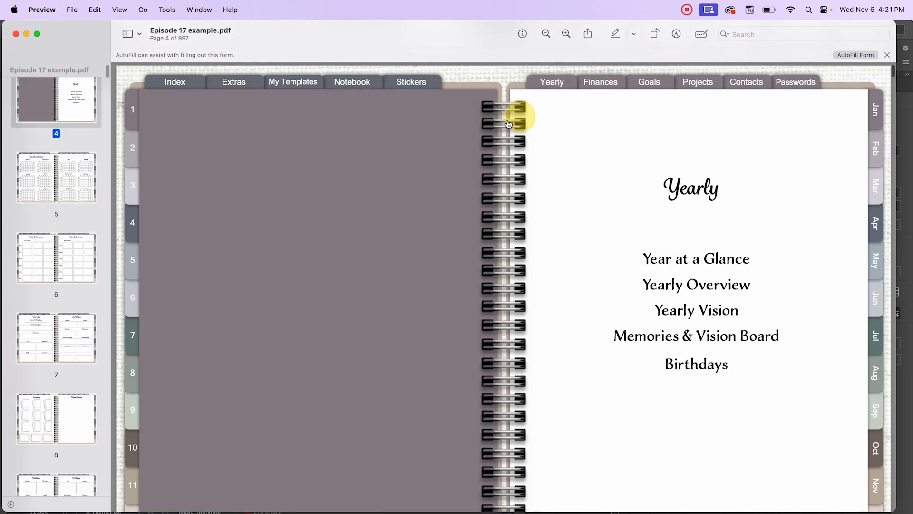
click(691, 262)
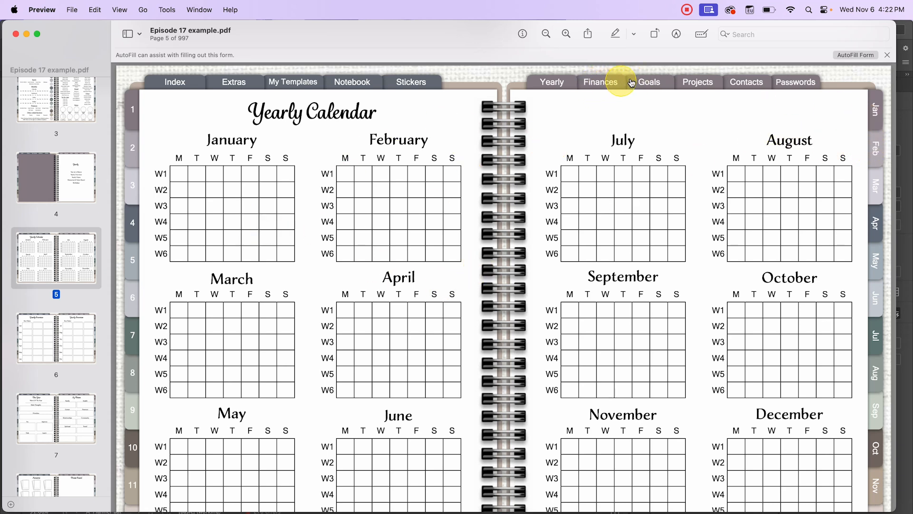
- Go to the planner's Finances section and review its tracker, Budget, Transaction Log and Sinking Funds links
click(597, 85)
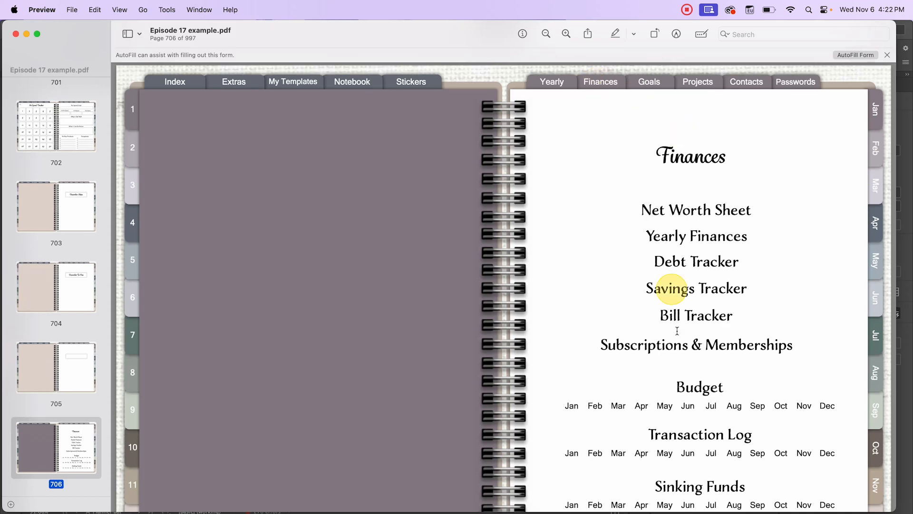
scroll(706, 445, down, 3)
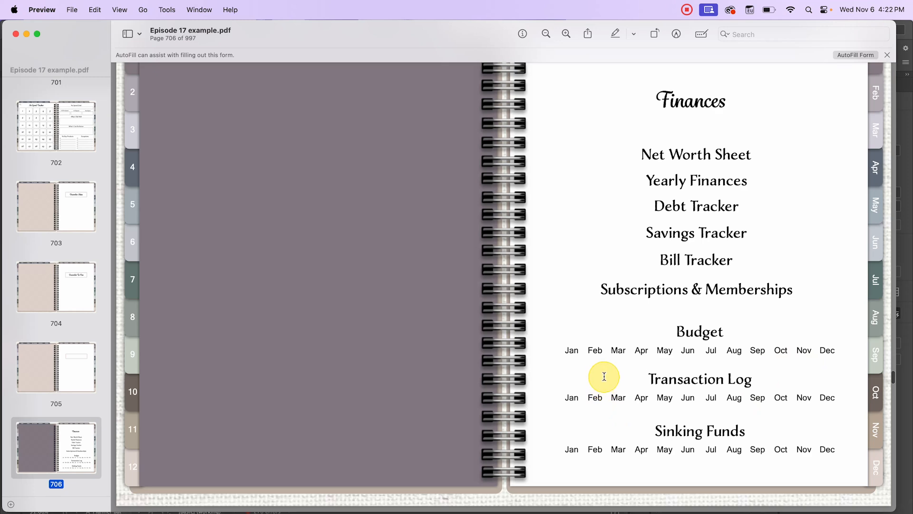
scroll(604, 375, up, 2)
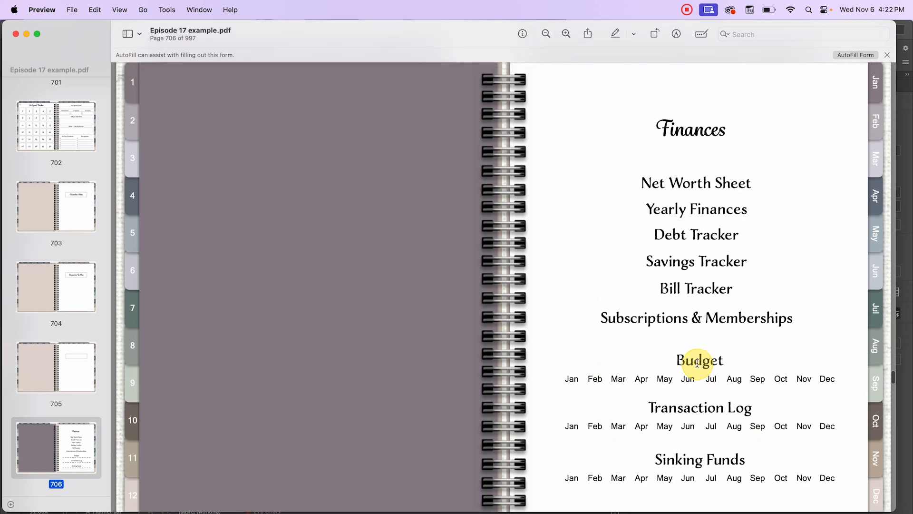
scroll(677, 412, up, 3)
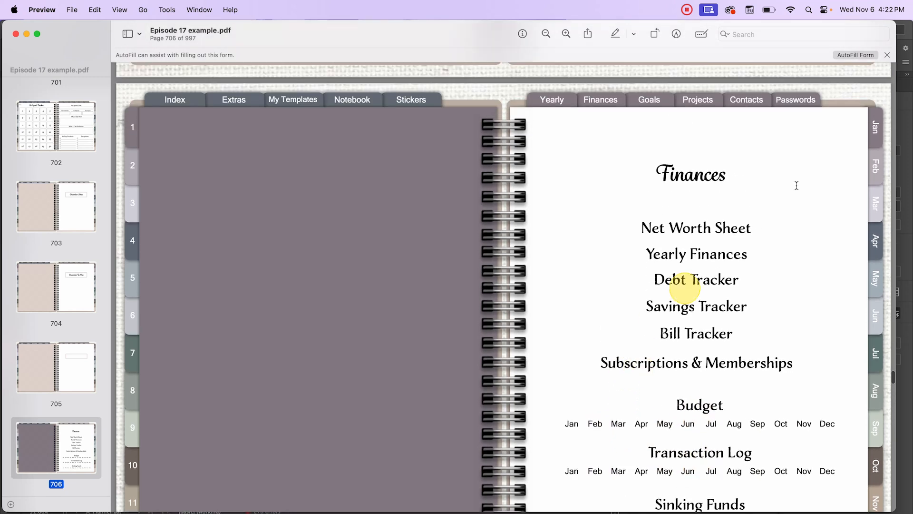
- Go to the planner's Goals section and test the Goal 1 and Goal 2 links to their Goal Planner pages
click(657, 99)
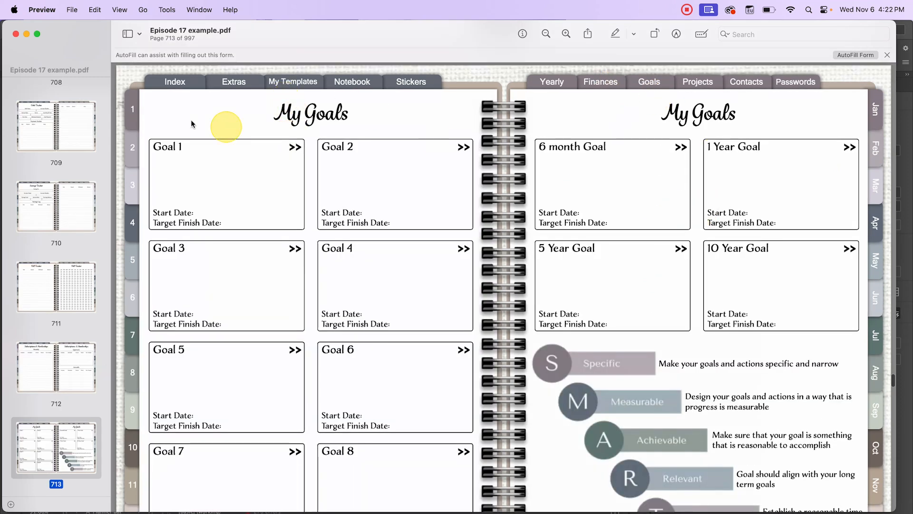
click(293, 152)
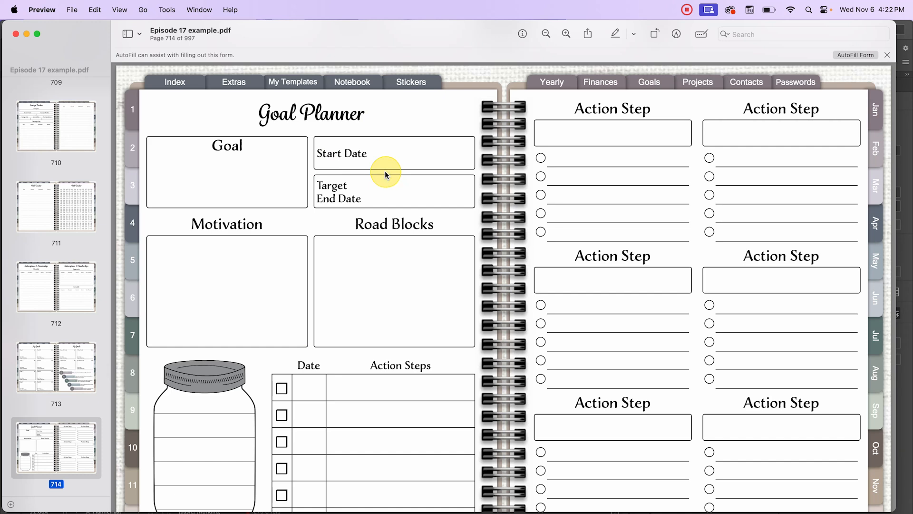
click(648, 83)
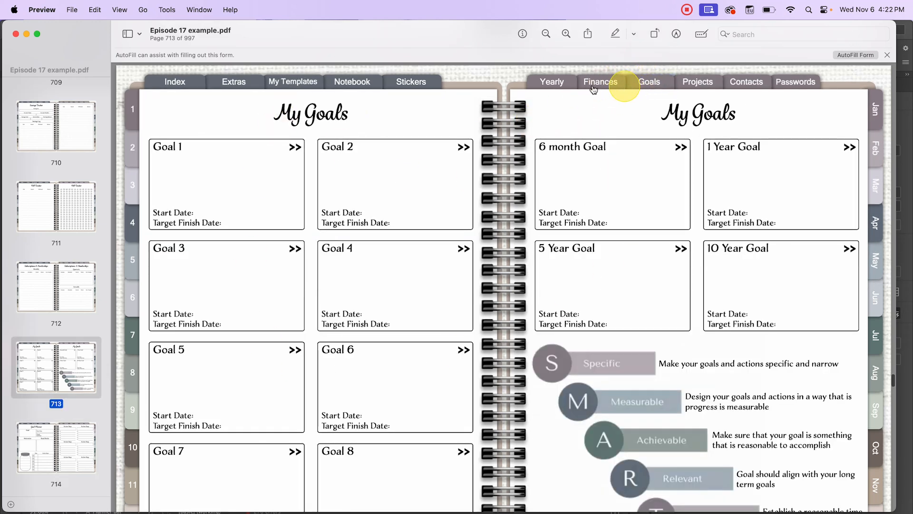
click(462, 148)
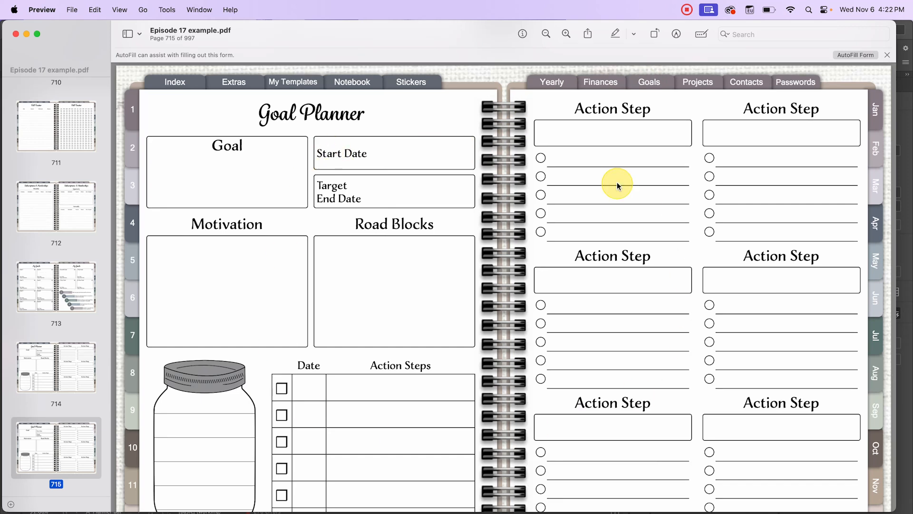
- View the planner's My Projects section and follow the Jan link to the January calendar
click(233, 83)
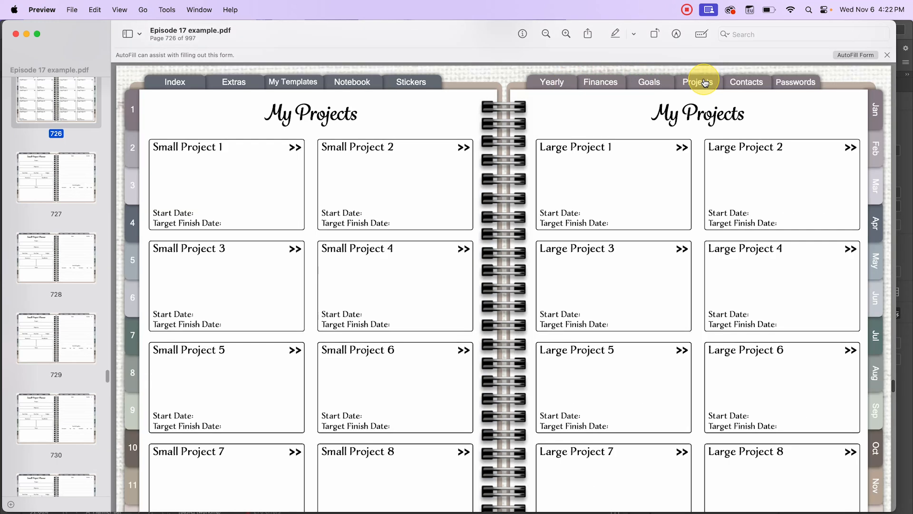
click(699, 83)
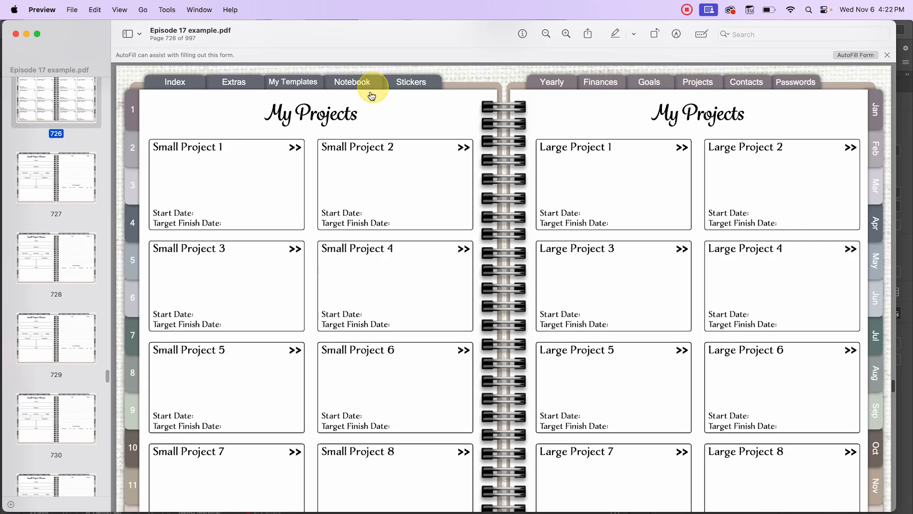
click(875, 109)
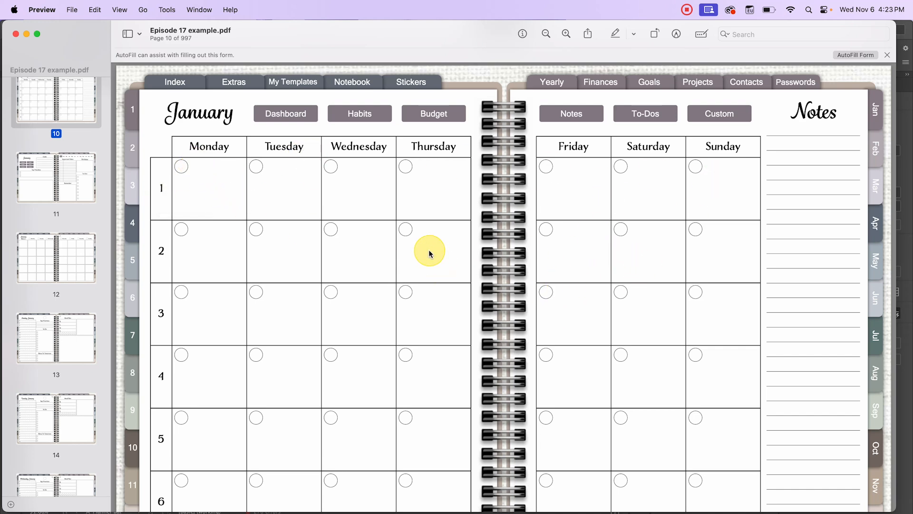
- View the January dashboard and test its Feb and Jan month links between the two monthly dashboards
scroll(429, 253, down, 15)
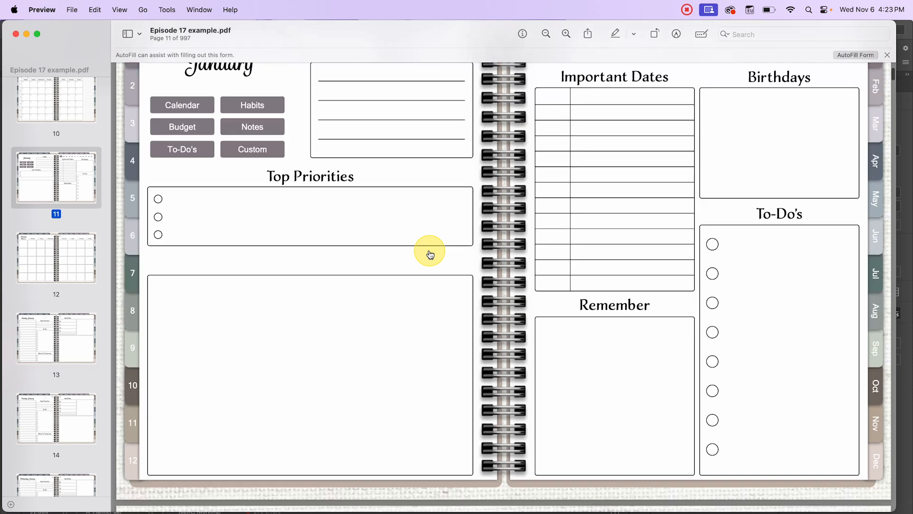
scroll(429, 253, up, 2)
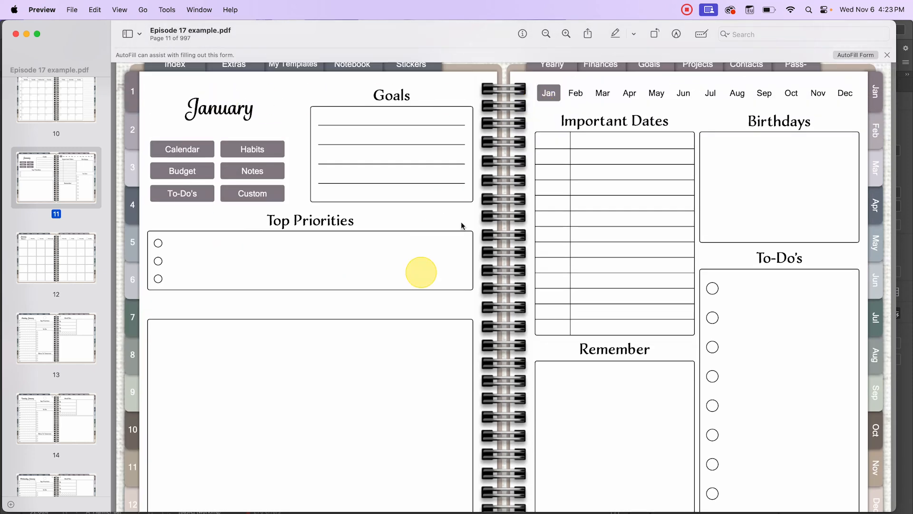
click(570, 98)
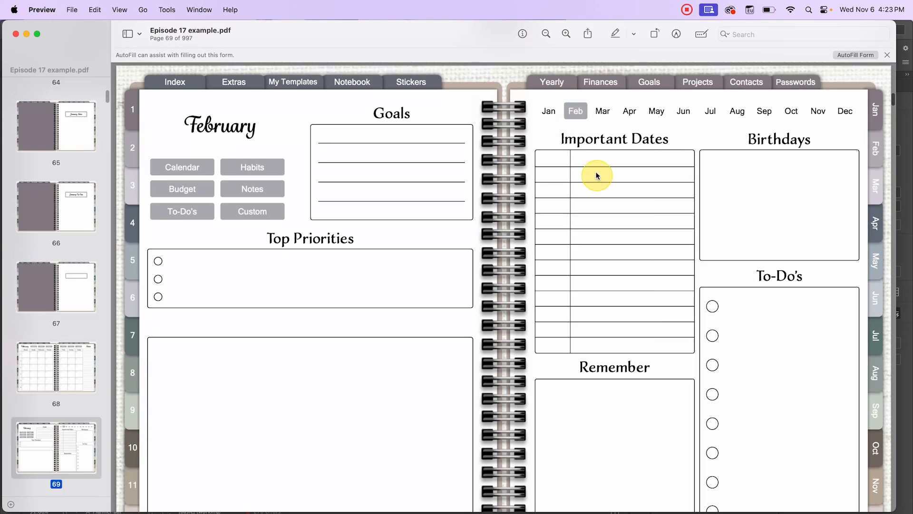
click(548, 110)
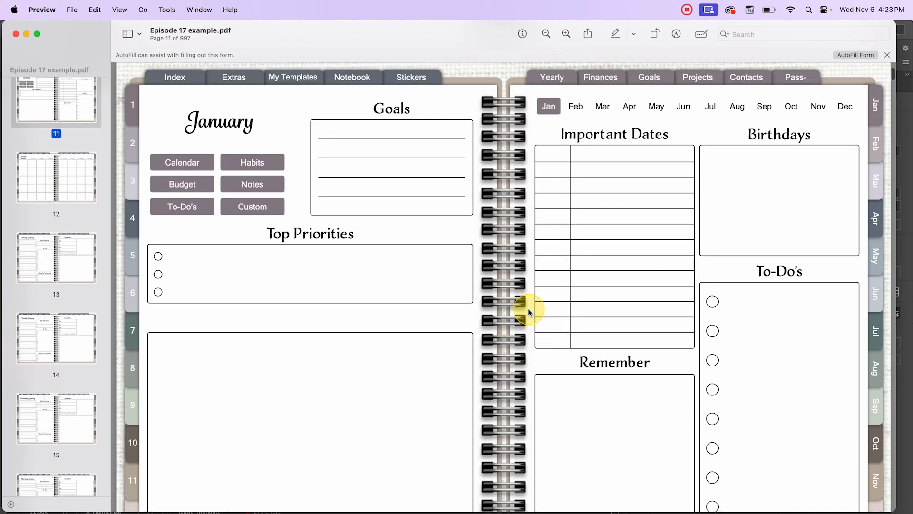
scroll(528, 309, down, 3)
scroll(528, 309, up, 1)
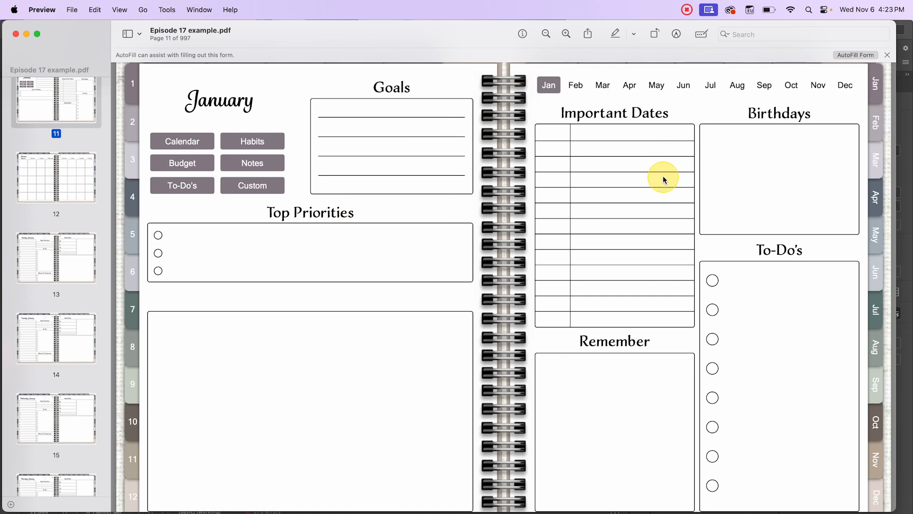
click(577, 88)
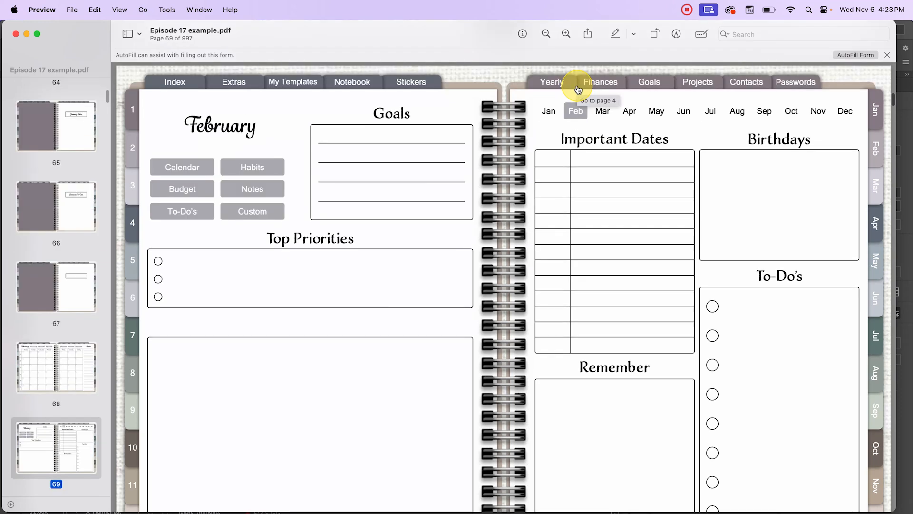
click(547, 111)
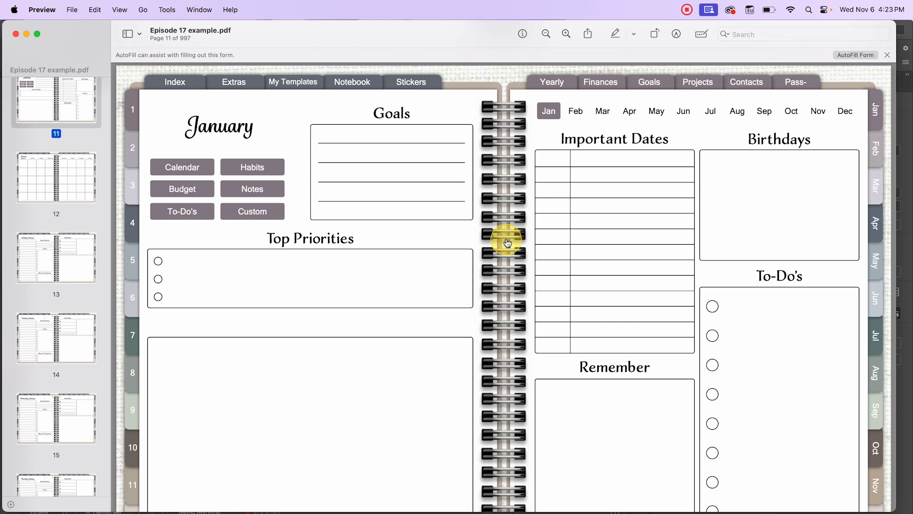
- Return to the January calendar and review the page order through the dashboard, Week 1 and the daily pages
click(877, 108)
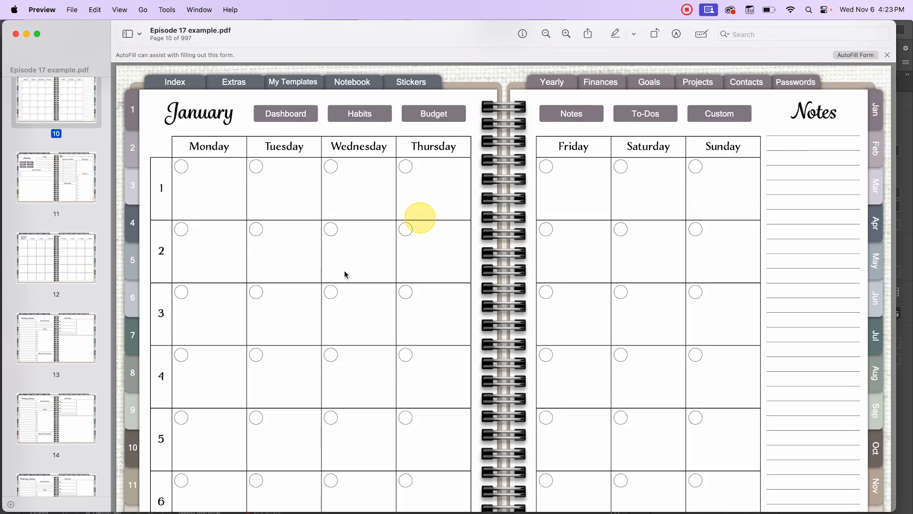
scroll(444, 306, down, 15)
scroll(449, 304, down, 20)
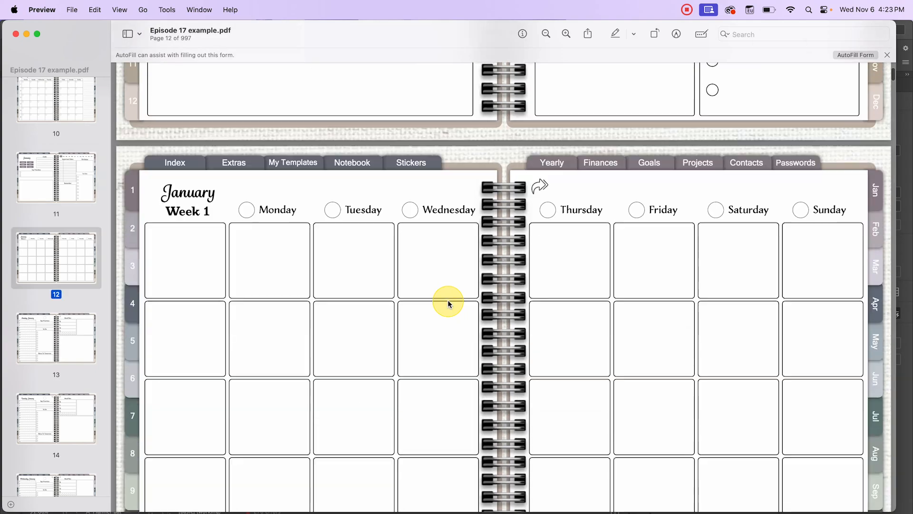
scroll(449, 301, down, 10)
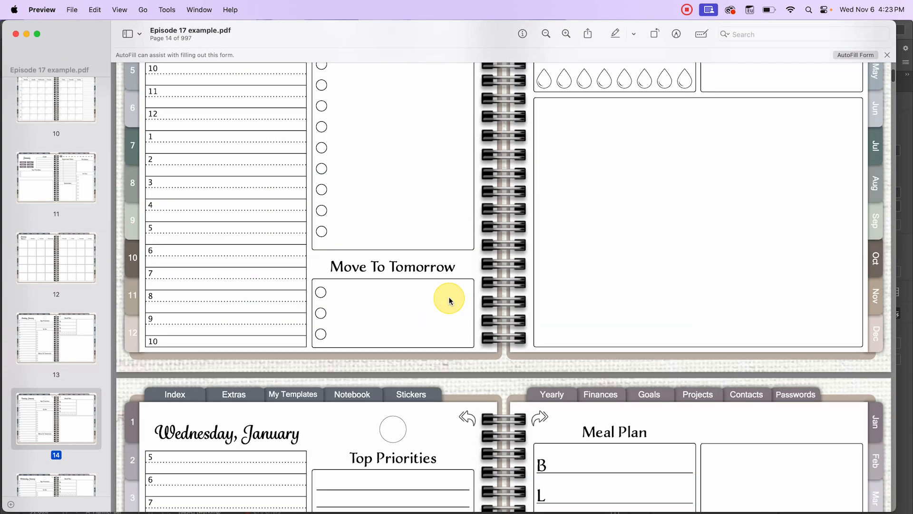
scroll(451, 298, up, 9)
scroll(451, 296, up, 10)
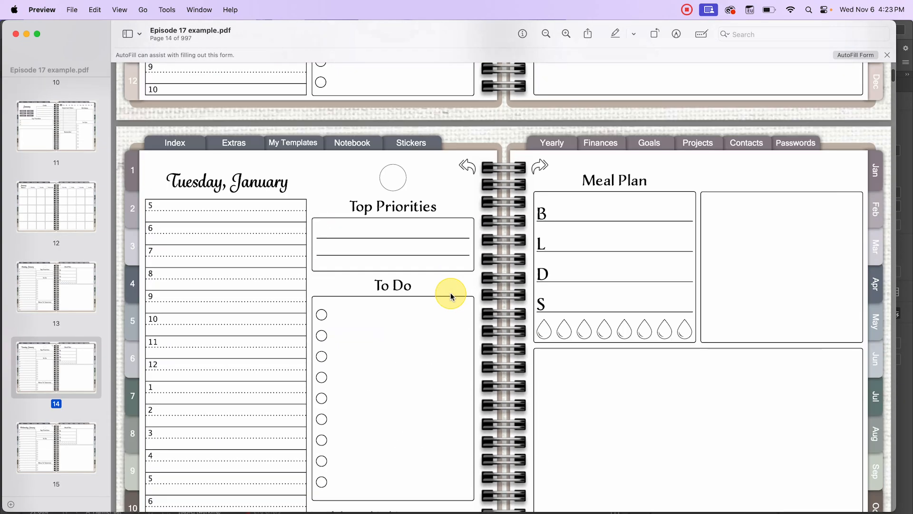
scroll(450, 295, up, 10)
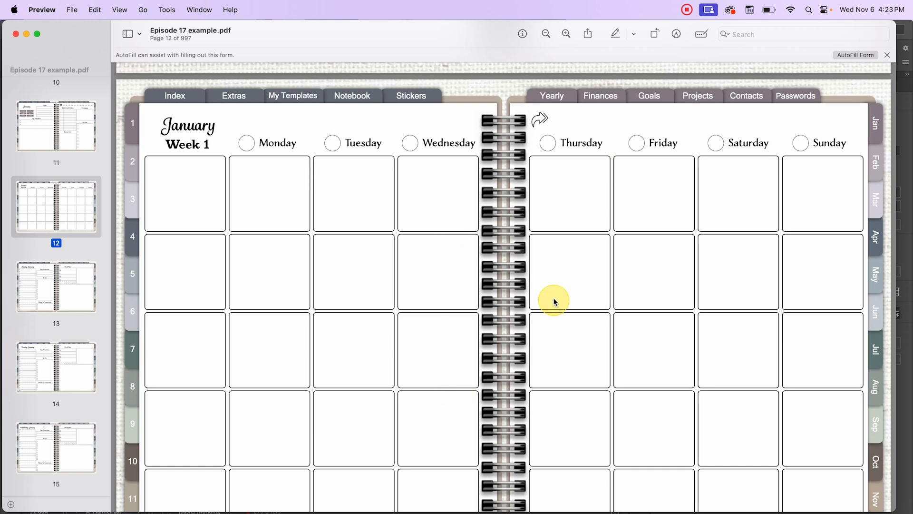
- Go to the February calendar and check it against the February dashboard that follows it
click(873, 164)
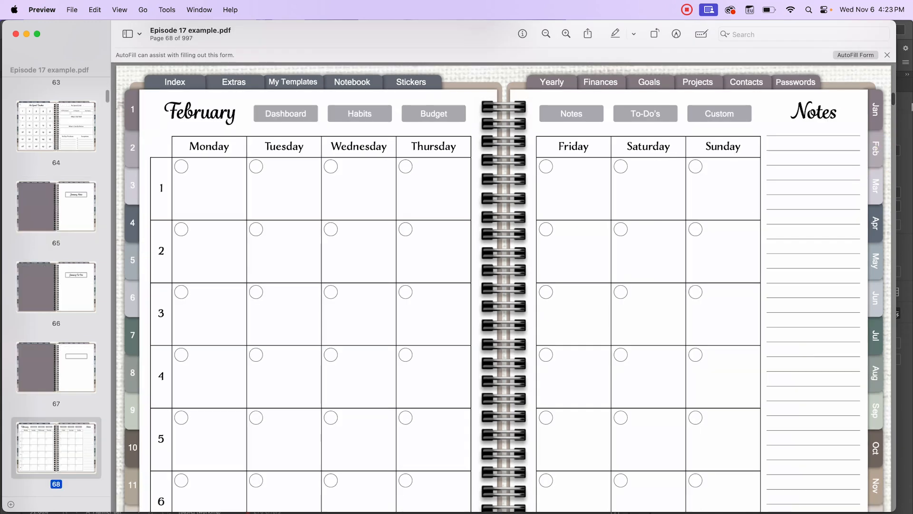
scroll(484, 328, down, 10)
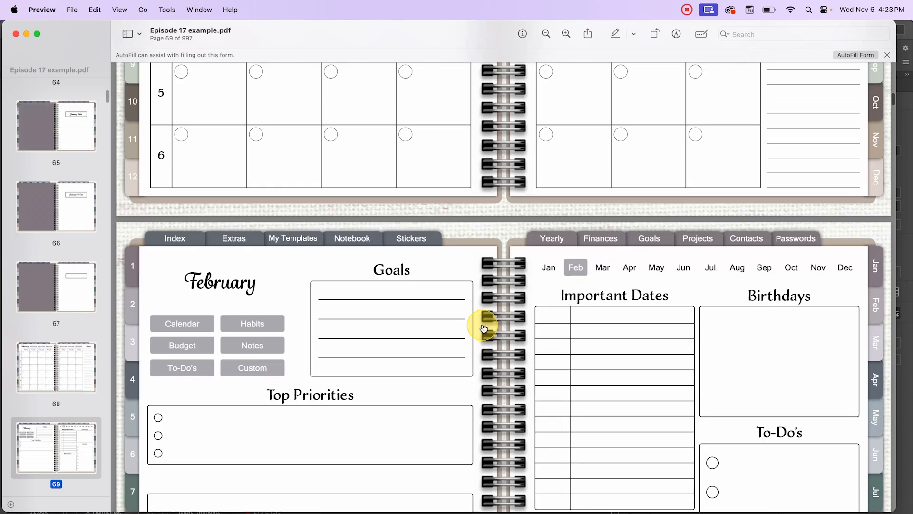
scroll(482, 327, up, 9)
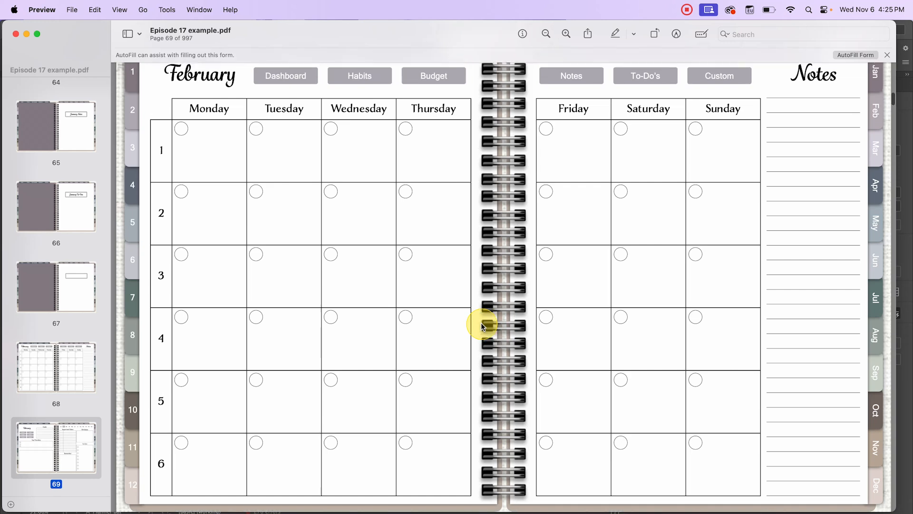
scroll(482, 326, up, 3)
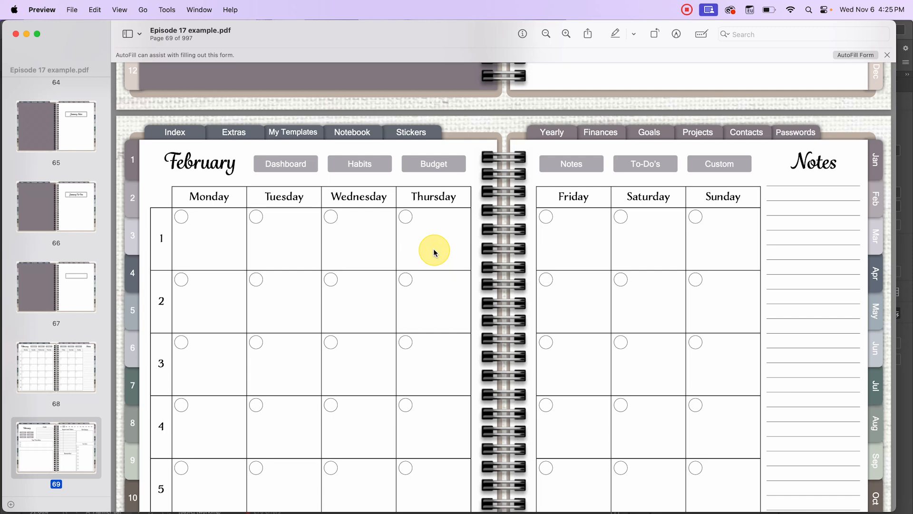
- Review January's closing divider pages before the February calendar, including the blank custom page and January To-Dos
scroll(436, 266, up, 4)
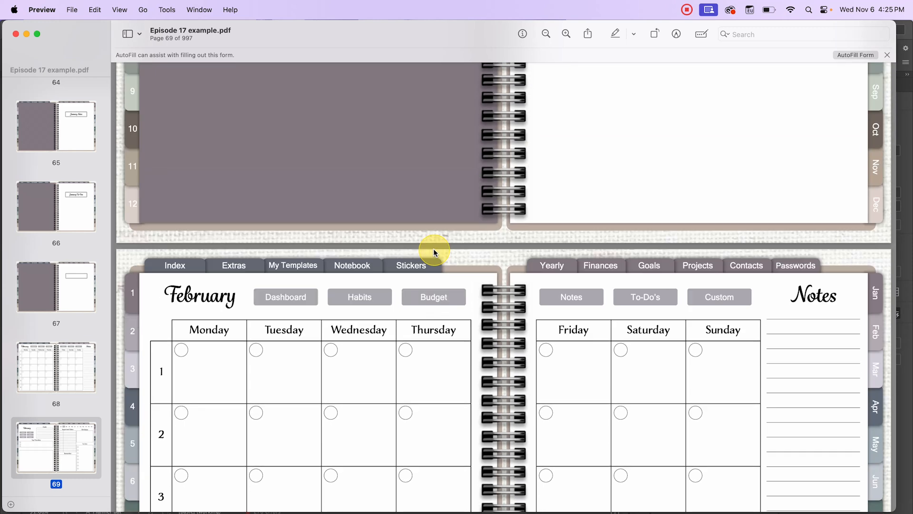
scroll(433, 251, up, 15)
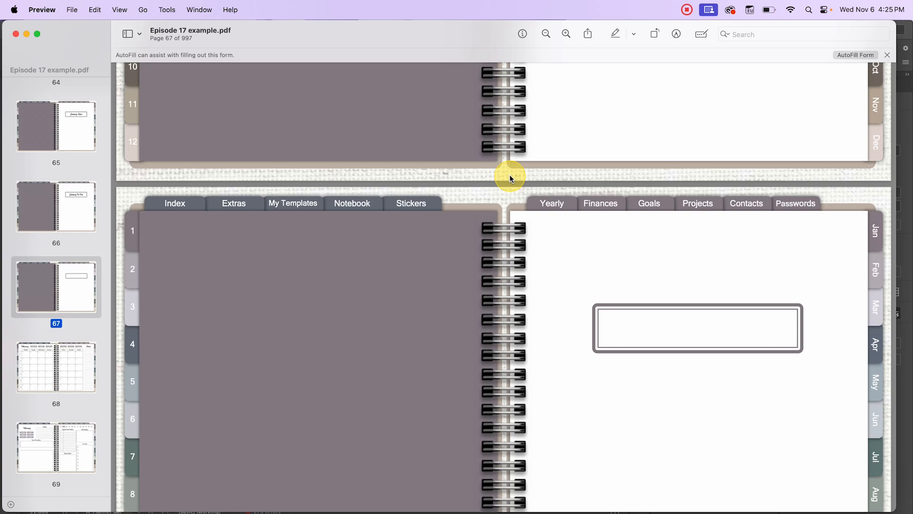
scroll(510, 179, up, 10)
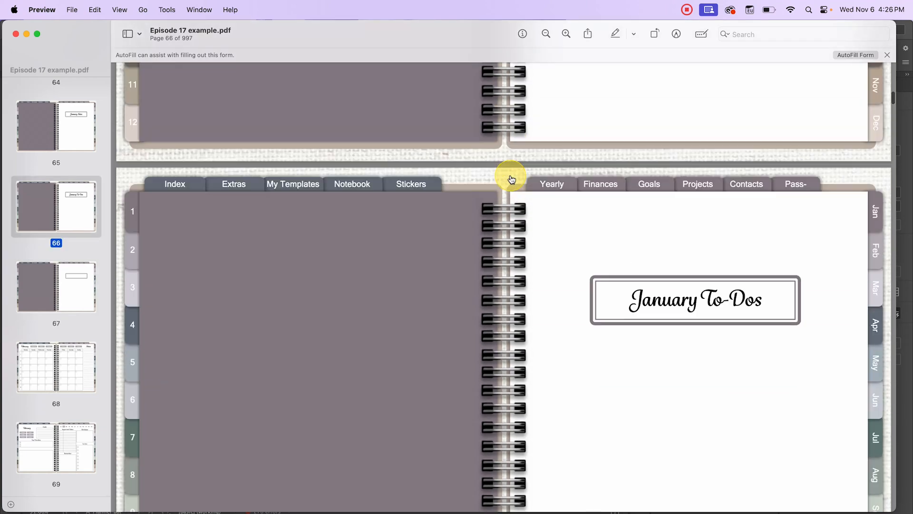
scroll(510, 179, up, 5)
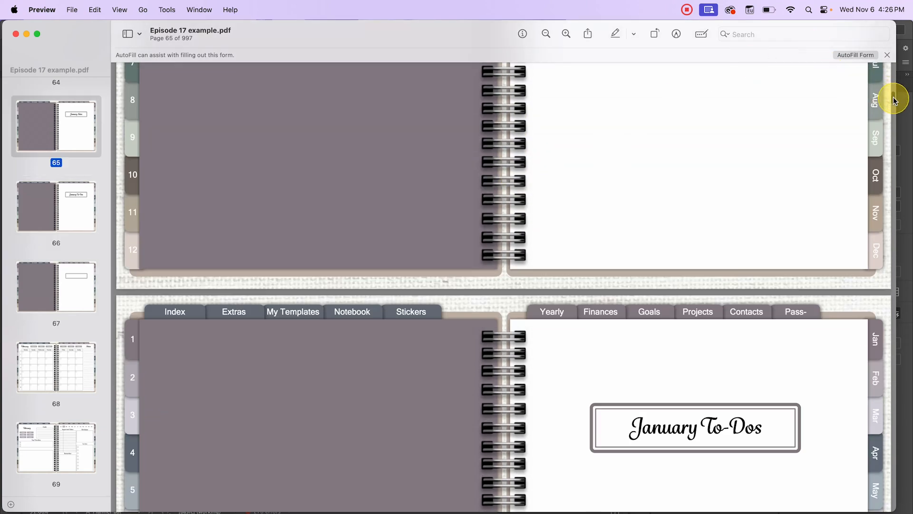
- Return to the planner's cover and view the introduction page with the tips for using the planner
drag(894, 99, 893, 67)
scroll(291, 228, down, 5)
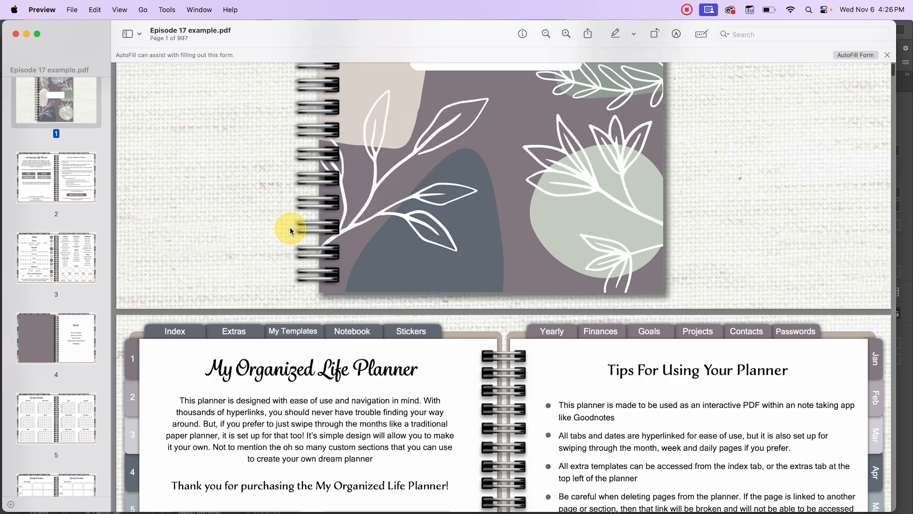
scroll(292, 230, down, 8)
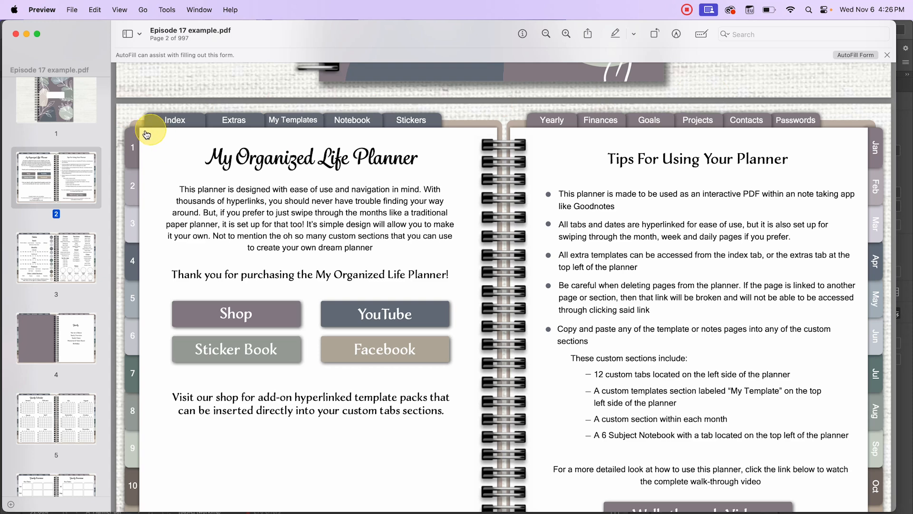
- Test the numbered custom section links 1, 2 and 3, and return to section 1
click(134, 144)
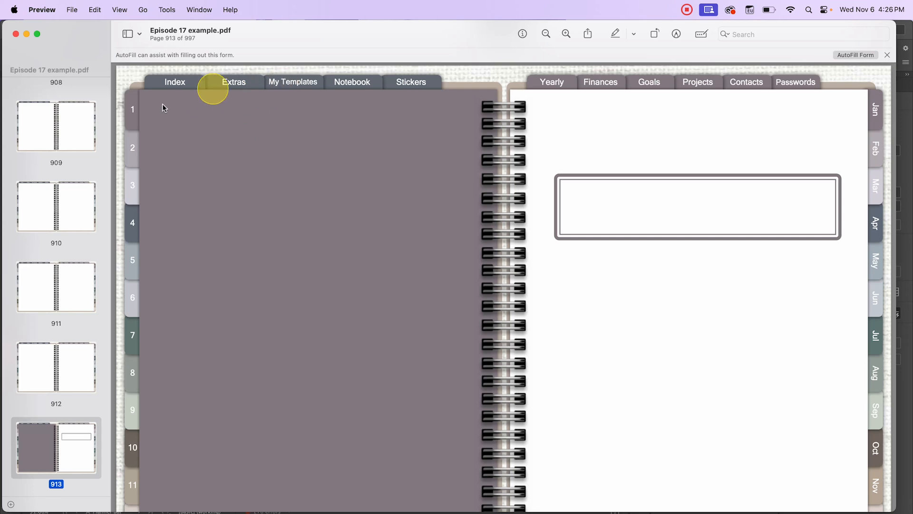
click(133, 151)
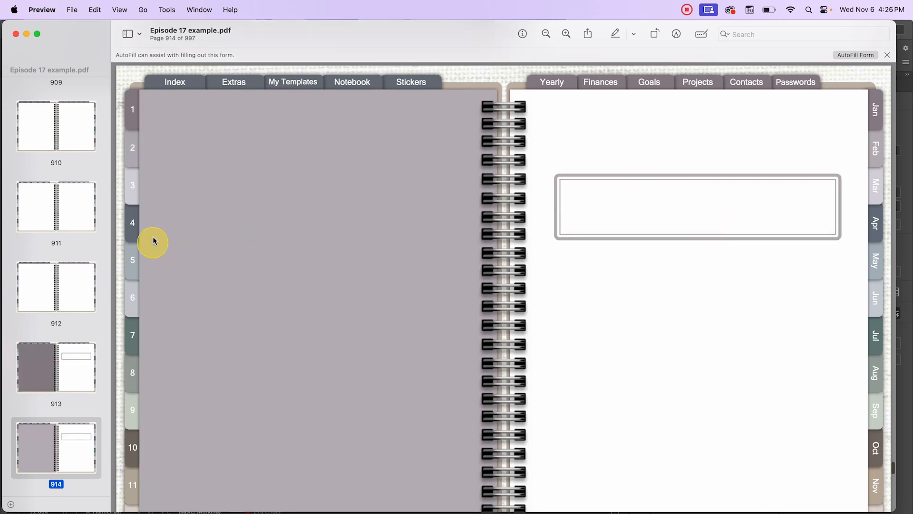
click(136, 181)
click(135, 114)
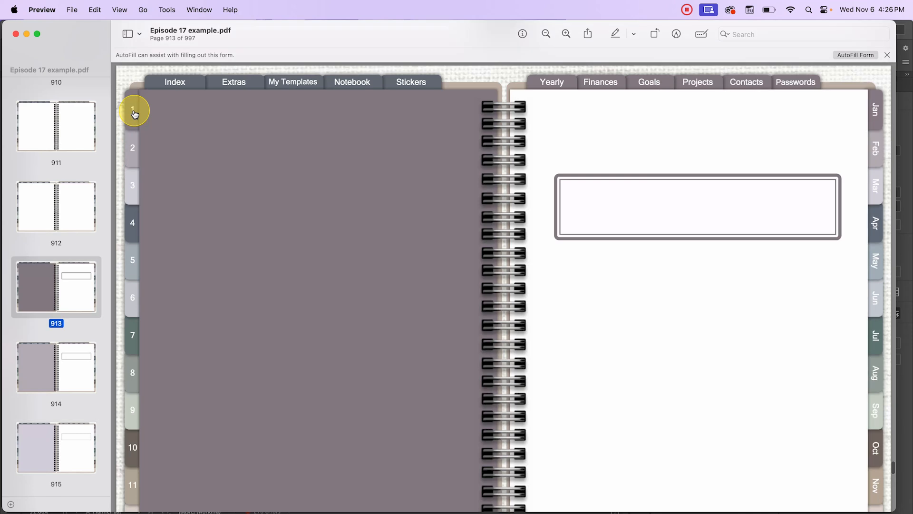
- Go to custom section 11 and review its divider page alongside the section 12 divider
scroll(145, 303, down, 3)
click(133, 413)
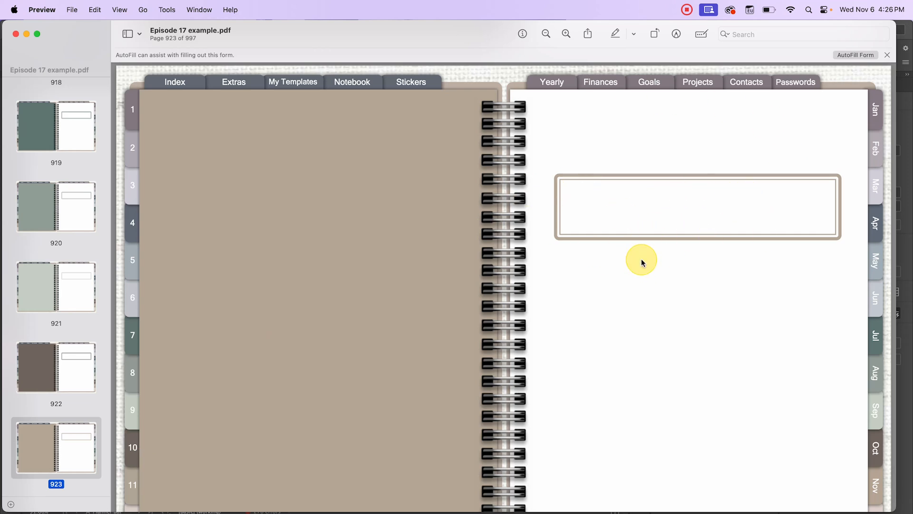
scroll(641, 264, down, 8)
scroll(641, 261, down, 8)
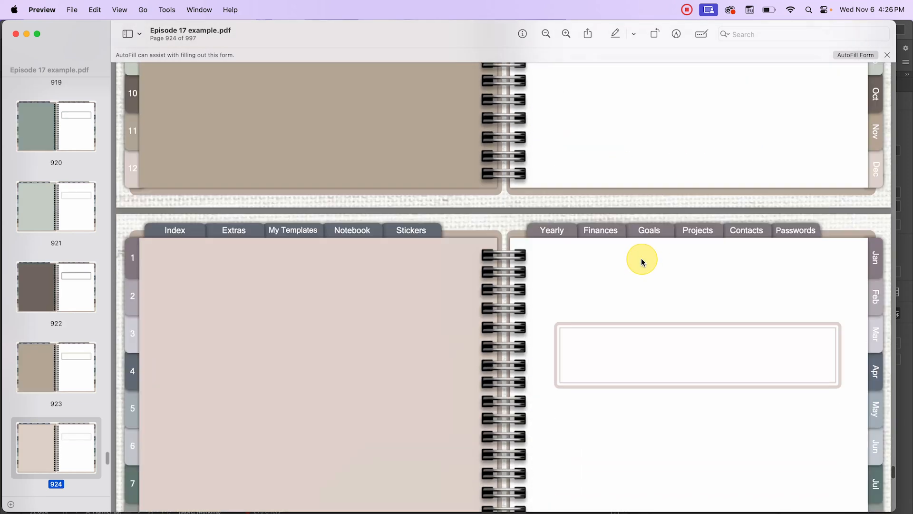
scroll(652, 301, up, 11)
scroll(653, 302, down, 15)
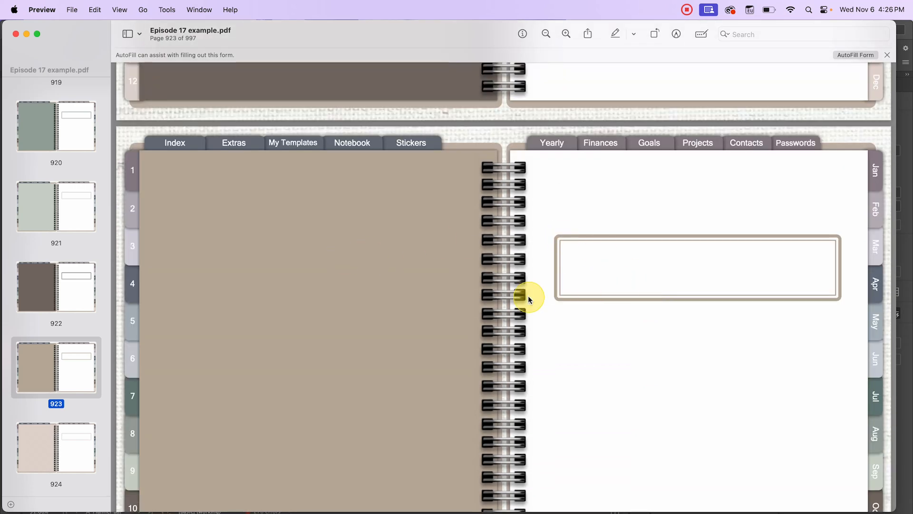
- Go to the planner's Index page and review its linked sections and templates
click(173, 145)
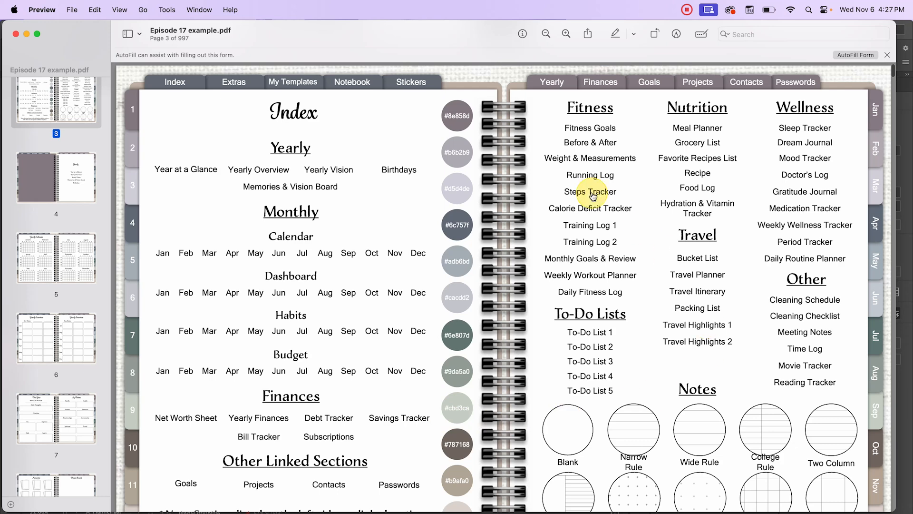
scroll(591, 195, down, 3)
scroll(592, 195, up, 2)
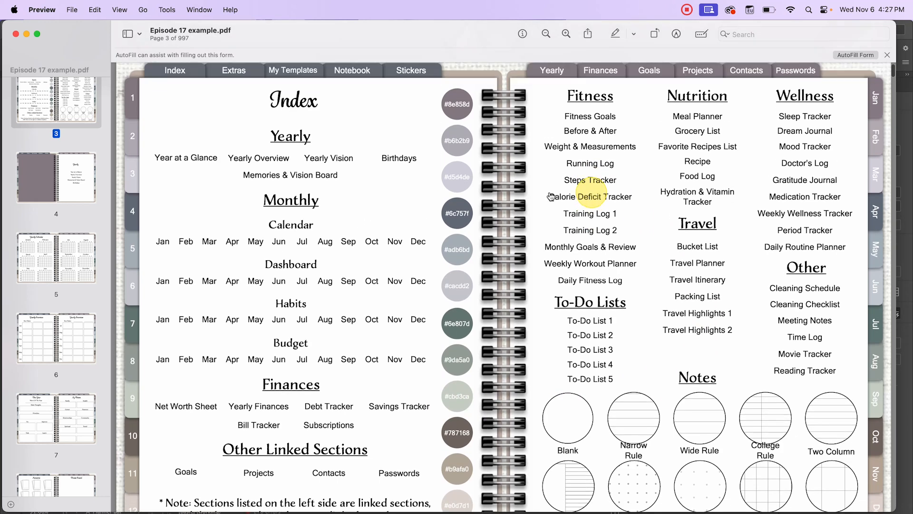
- Go to the Extras section and examine its template links, from Fitness and Nutrition to the Notes page styles
click(231, 78)
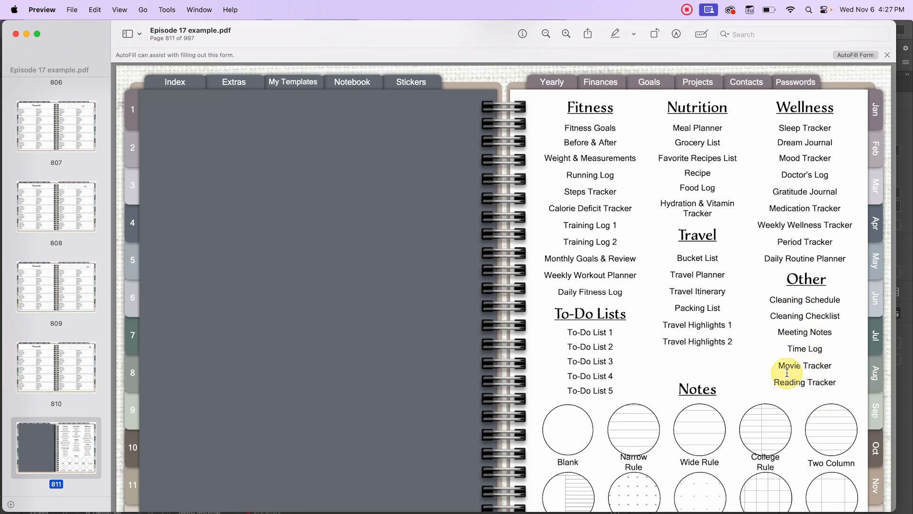
scroll(756, 344, down, 2)
scroll(751, 336, down, 2)
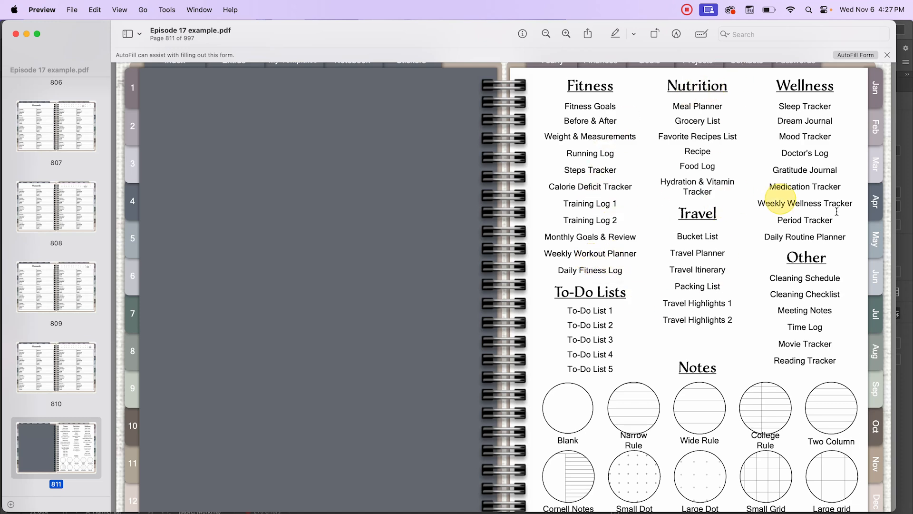
scroll(367, 284, down, 1)
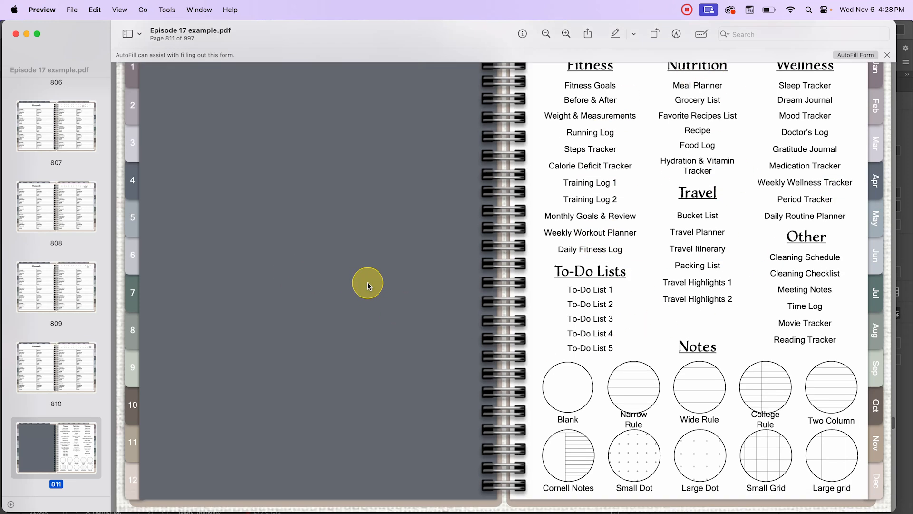
scroll(368, 284, up, 4)
scroll(367, 284, down, 3)
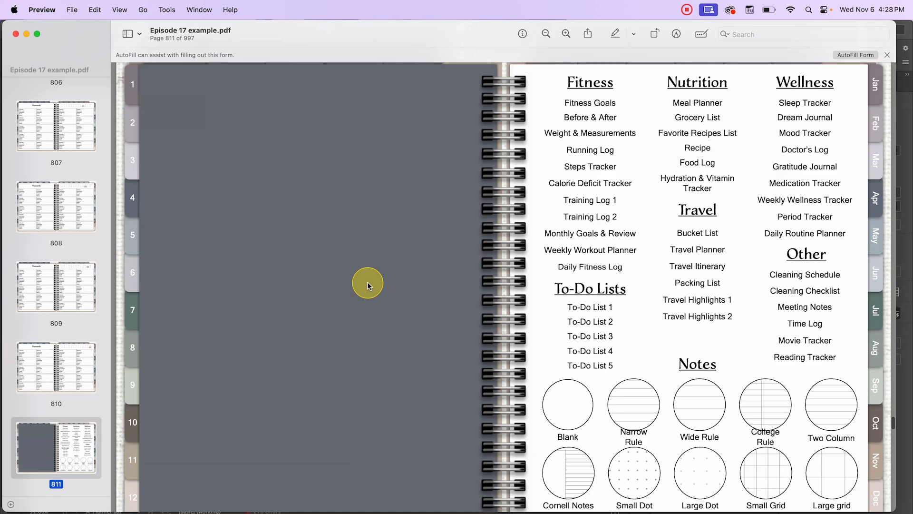
scroll(367, 285, up, 1)
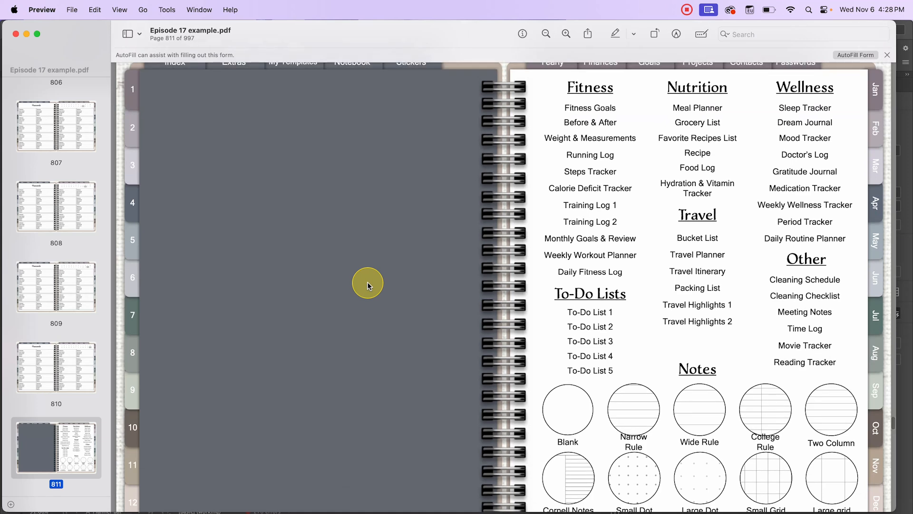
- Go to the My Templates section, check the blank page following its Custom Templates index, and return to the index through its link
scroll(368, 284, up, 15)
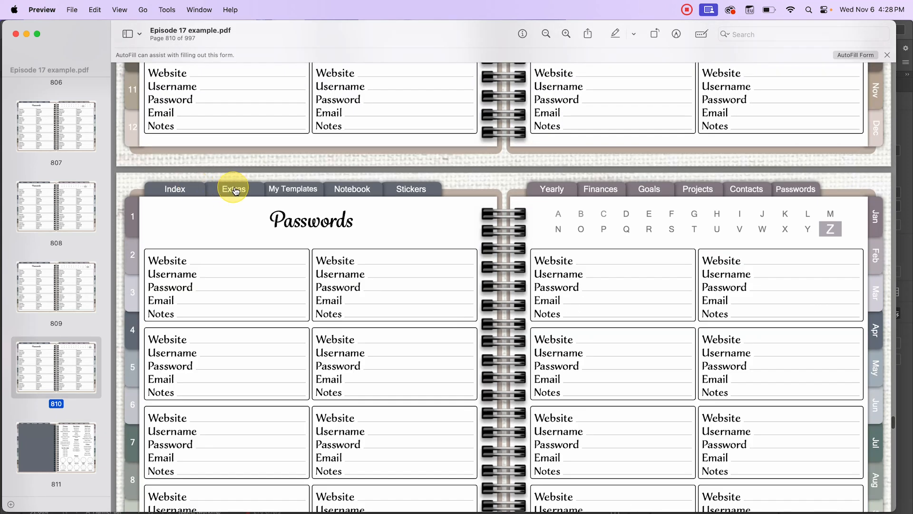
scroll(236, 190, down, 14)
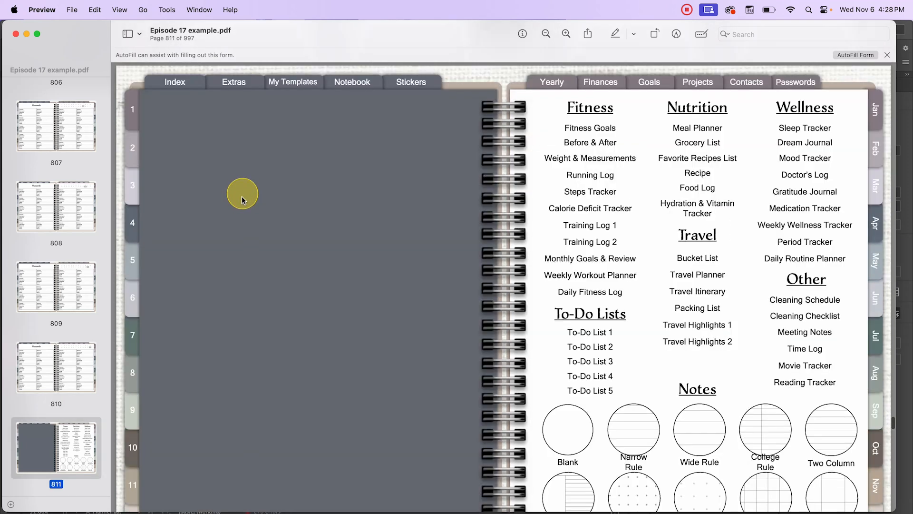
click(306, 87)
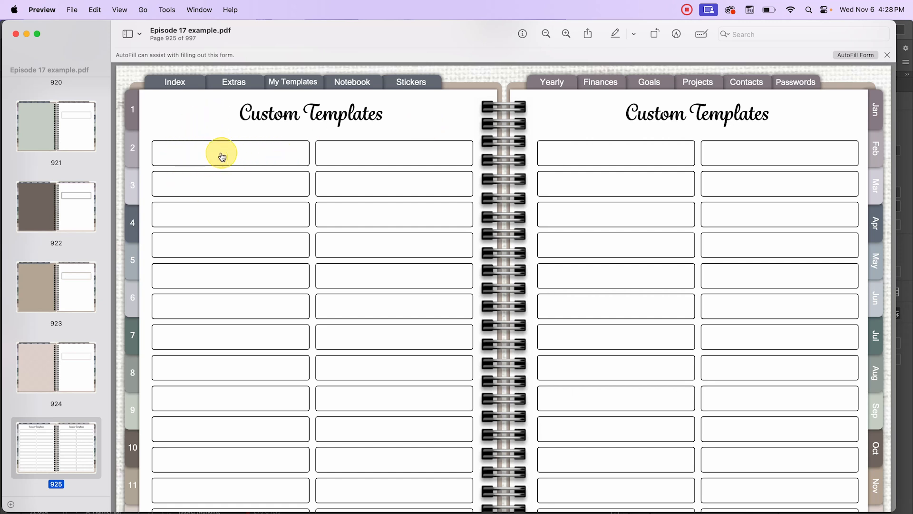
key(Right)
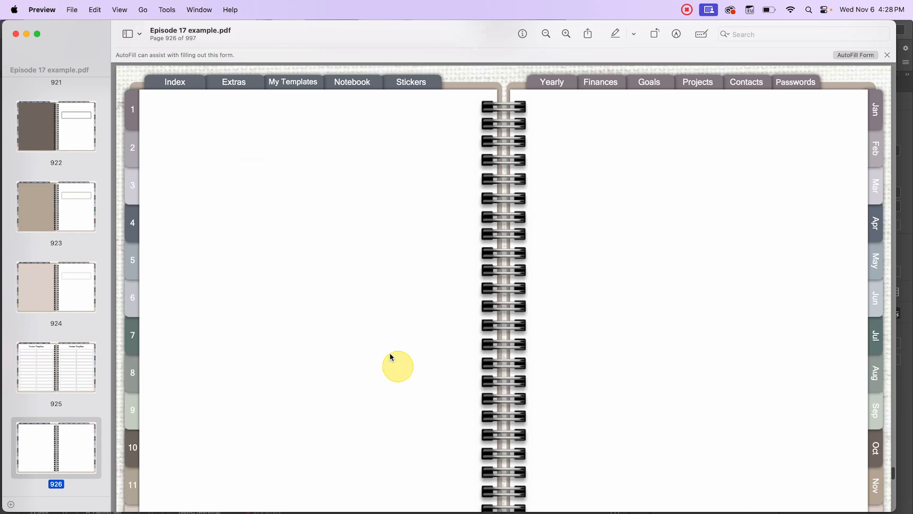
scroll(459, 423, down, 2)
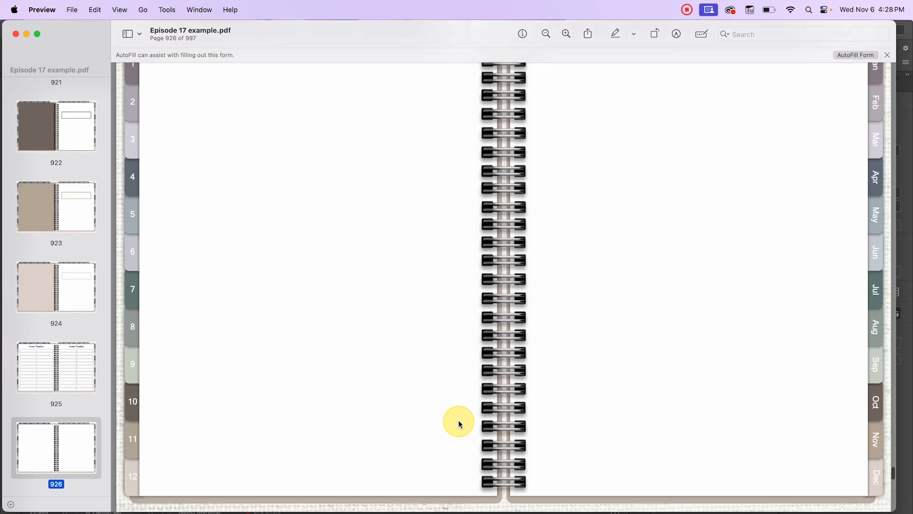
scroll(200, 118, up, 2)
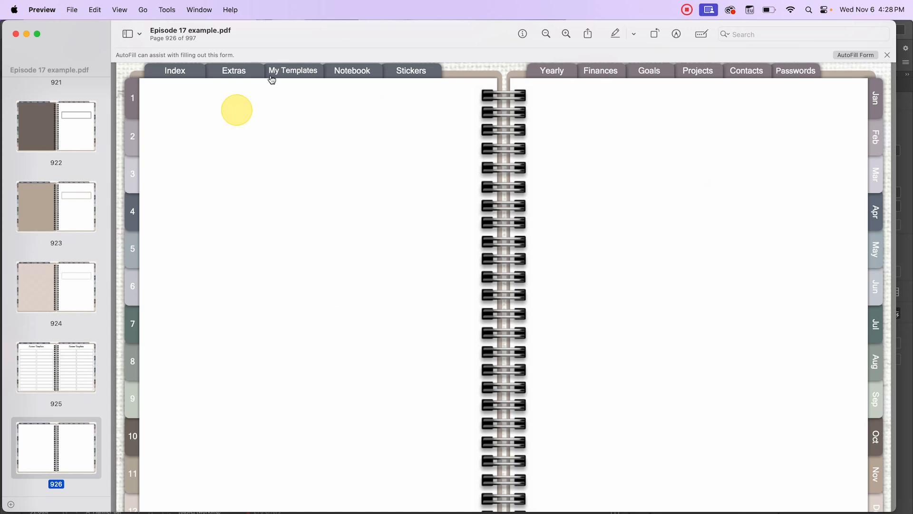
click(289, 72)
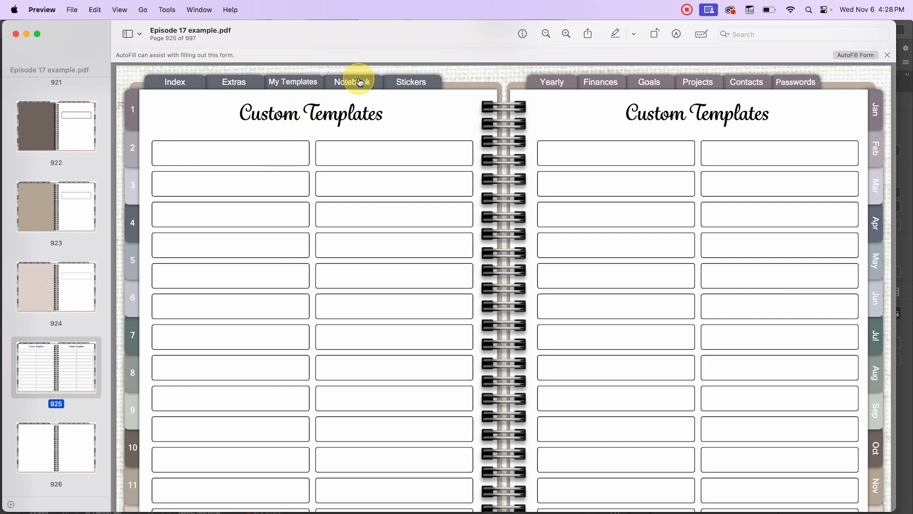
- Go to the Notebook section, follow the first subject's header link to its divider, and check the page linked from item 1
click(372, 86)
scroll(342, 255, down, 3)
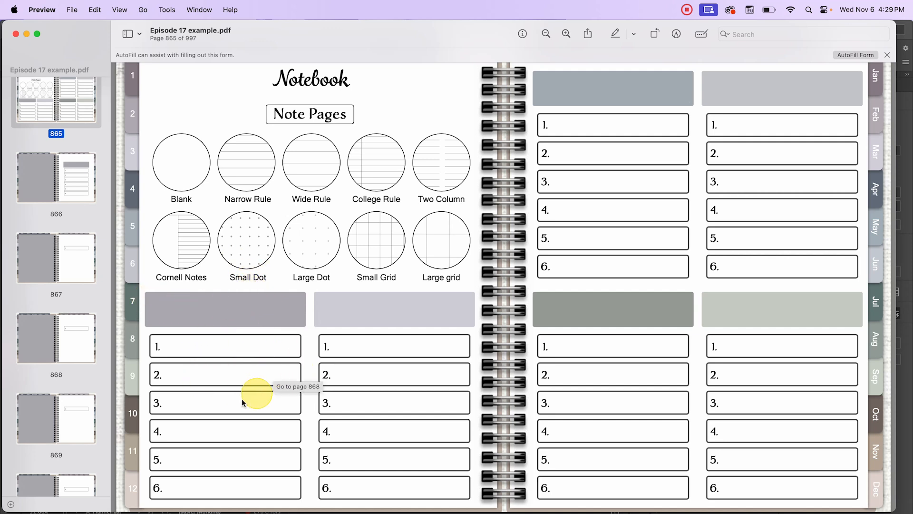
click(223, 307)
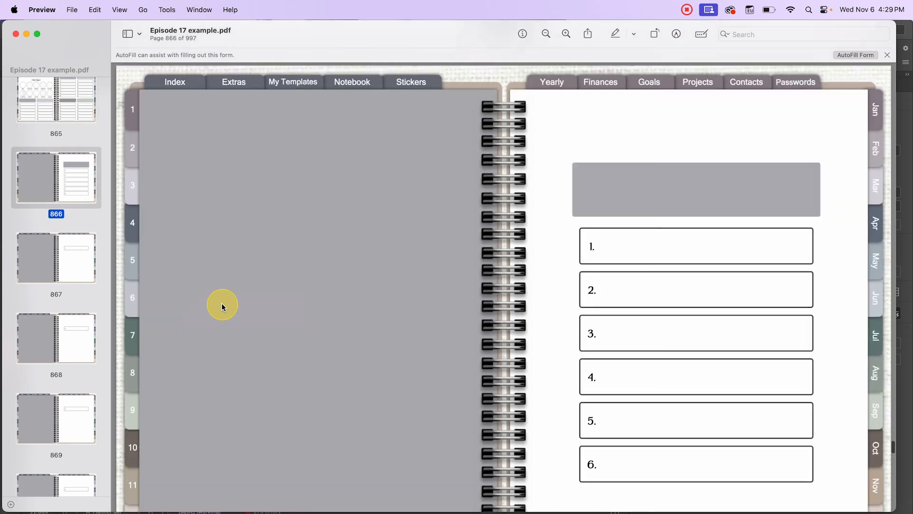
click(635, 260)
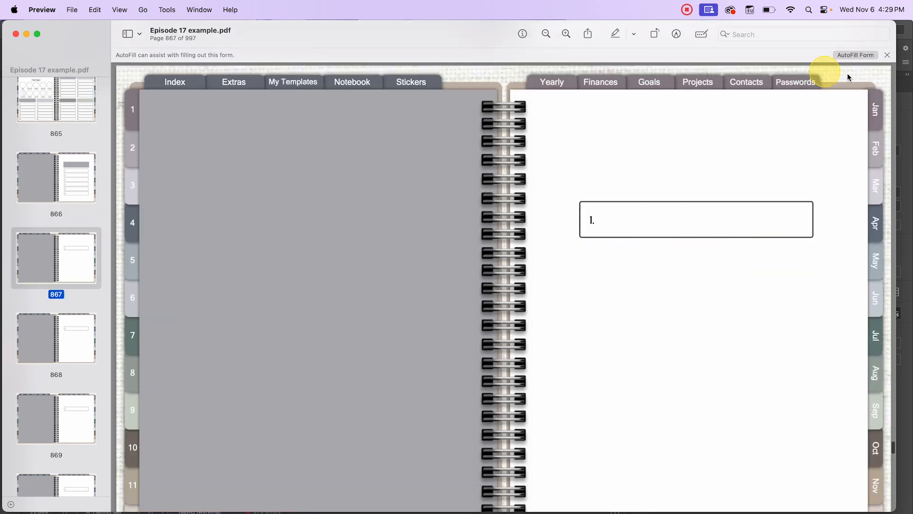
scroll(736, 310, down, 3)
scroll(655, 387, down, 3)
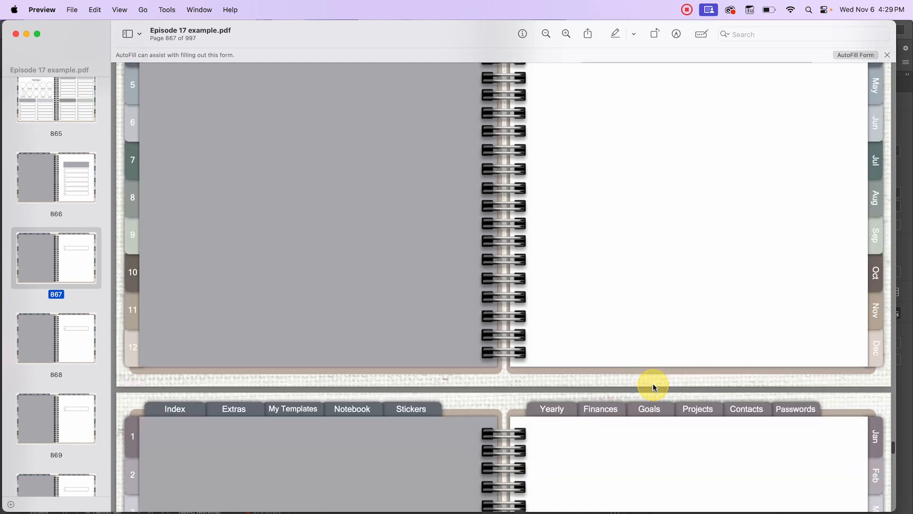
scroll(654, 378, down, 10)
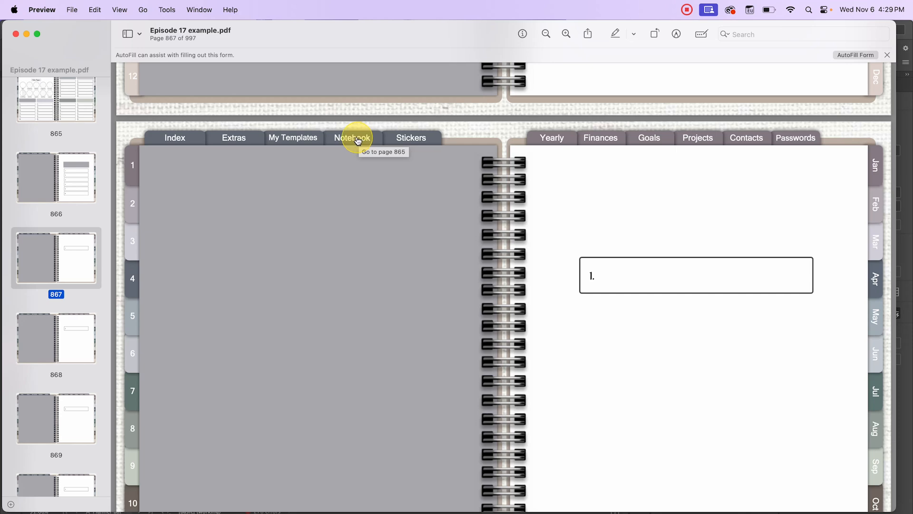
- Go to the Stickers section and test its Functional link twice, checking the blank sticker page it leads to
click(426, 142)
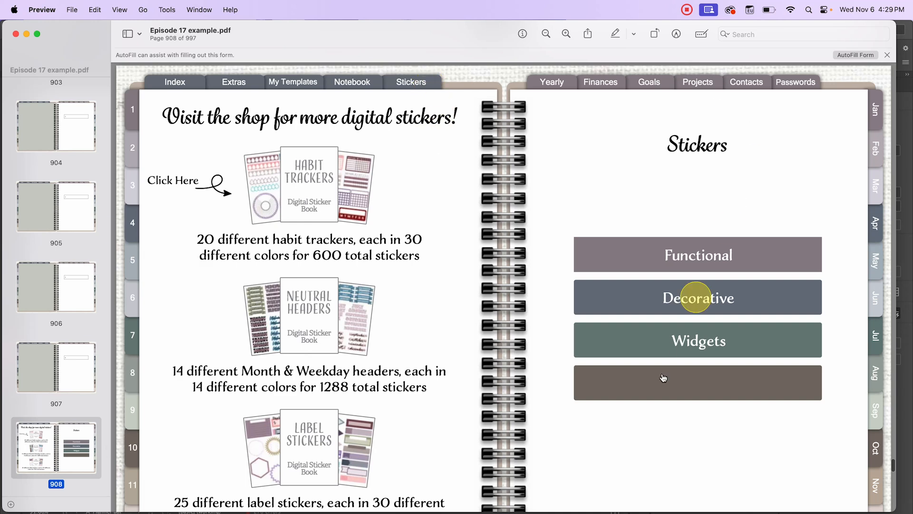
click(718, 258)
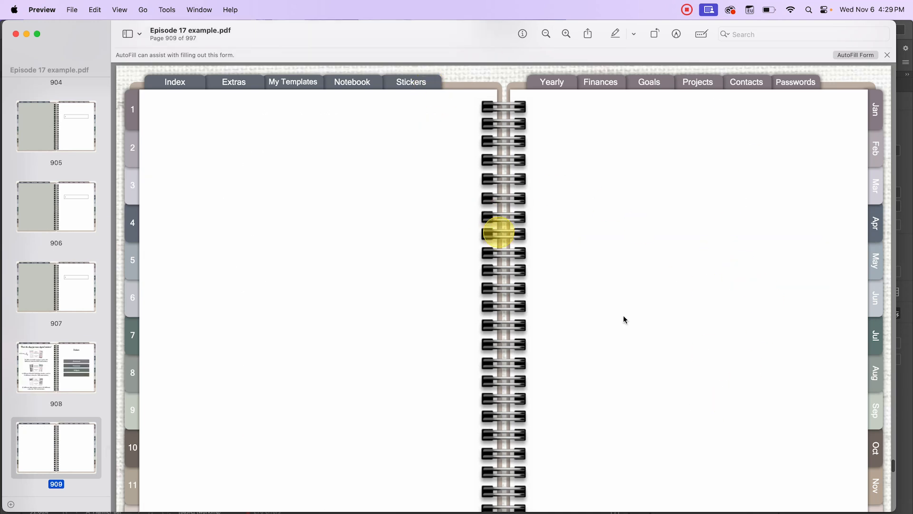
scroll(663, 322, down, 3)
scroll(665, 325, up, 2)
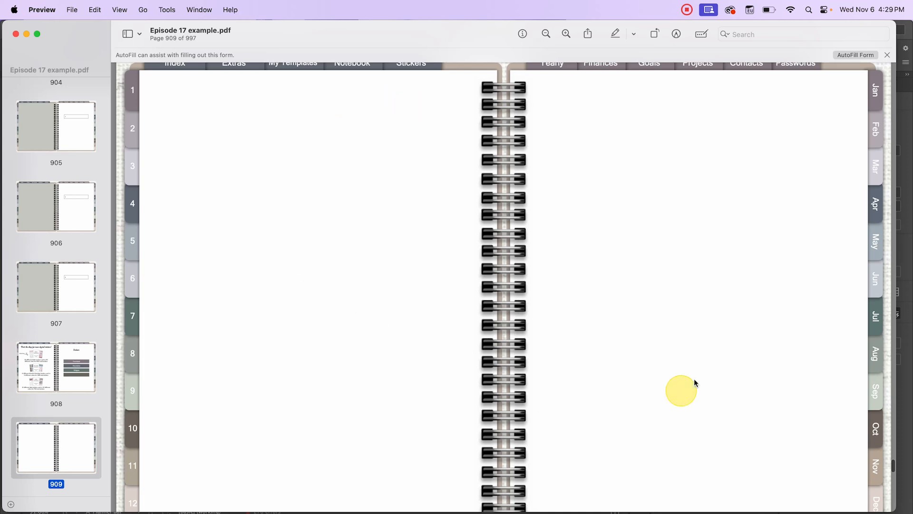
scroll(696, 381, down, 3)
scroll(699, 383, down, 9)
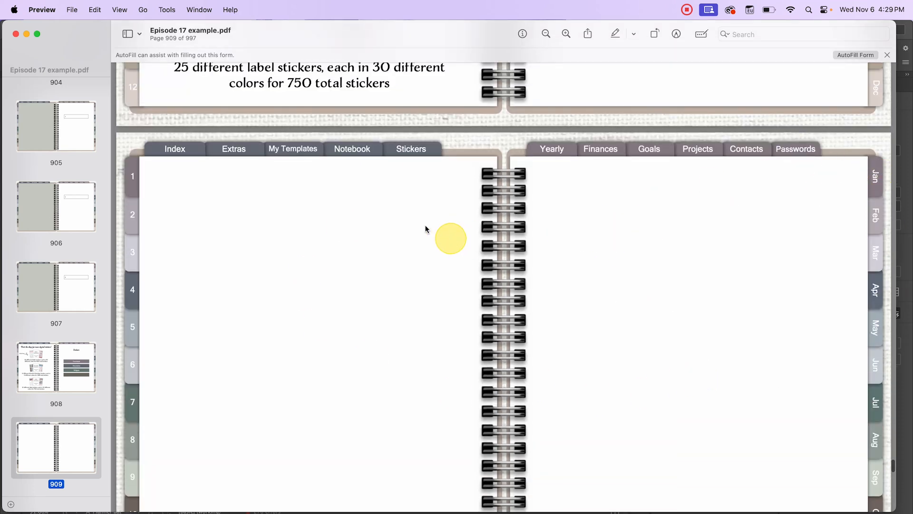
click(409, 149)
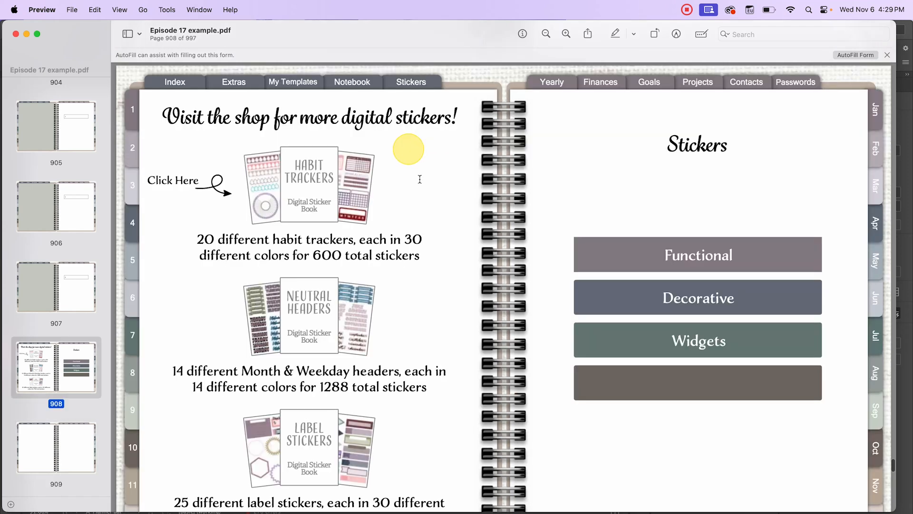
click(644, 252)
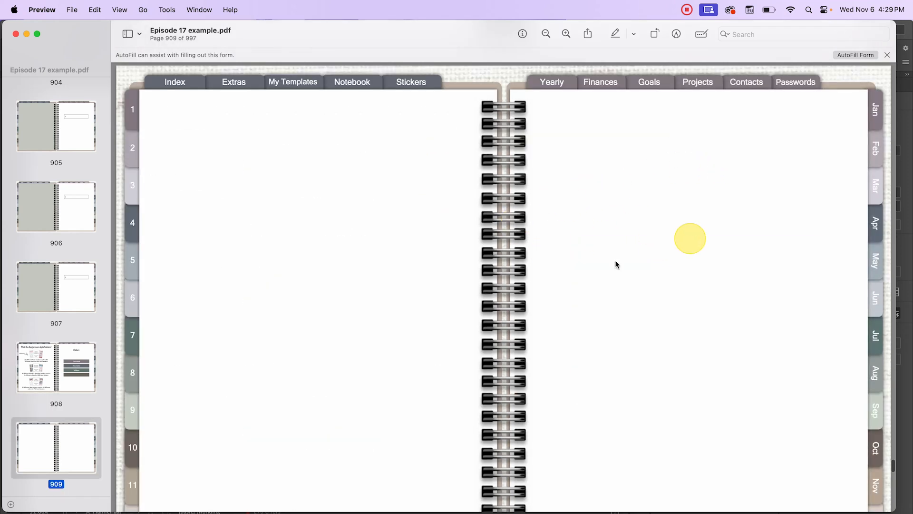
- Return to the Stickers page, test the Habit Trackers shop link, and cancel opening it in the browser
click(421, 82)
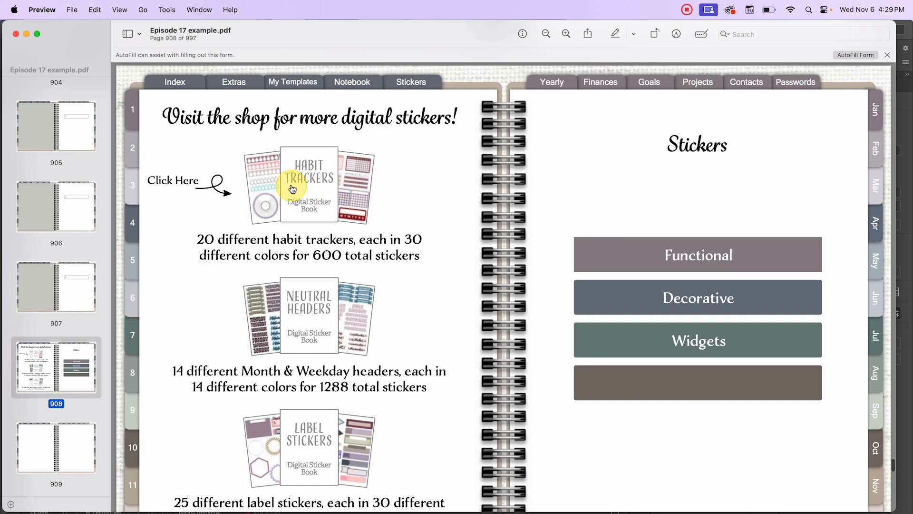
click(318, 181)
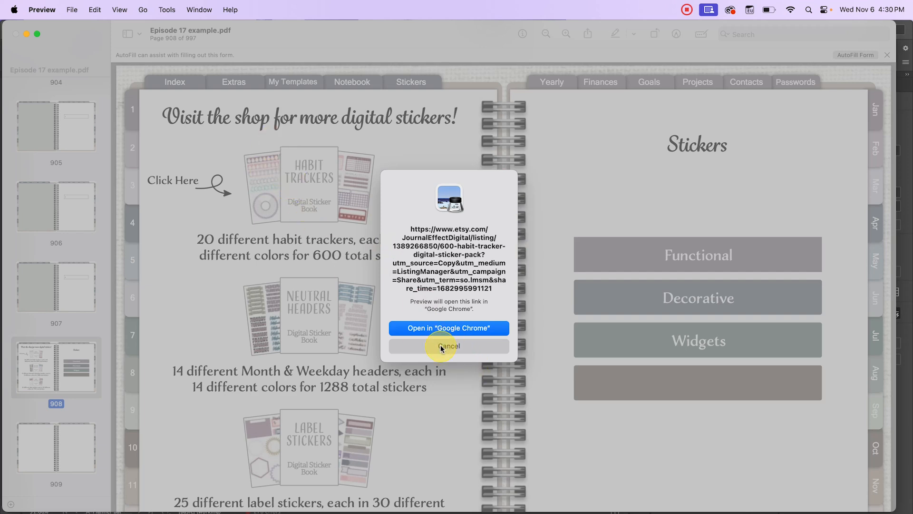
click(440, 347)
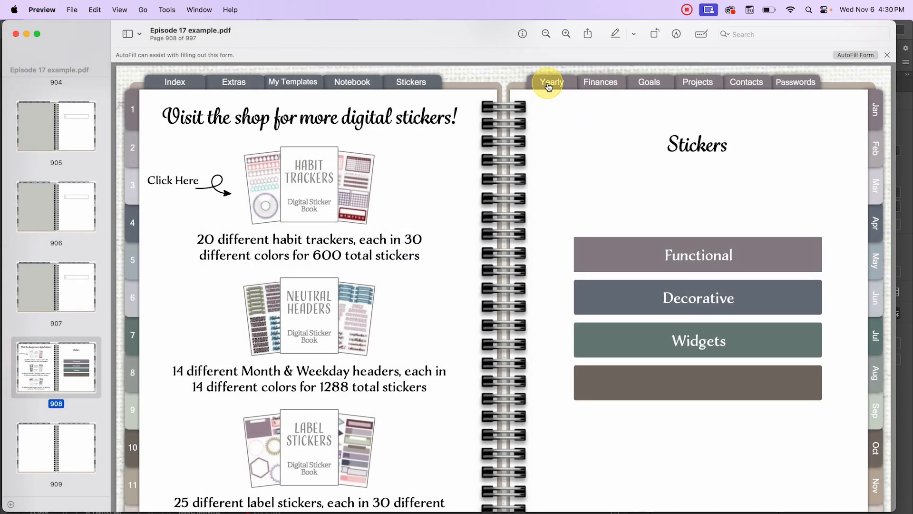
- Go to the planner's introduction page, and test the Yearly and Finances section links from there
click(515, 113)
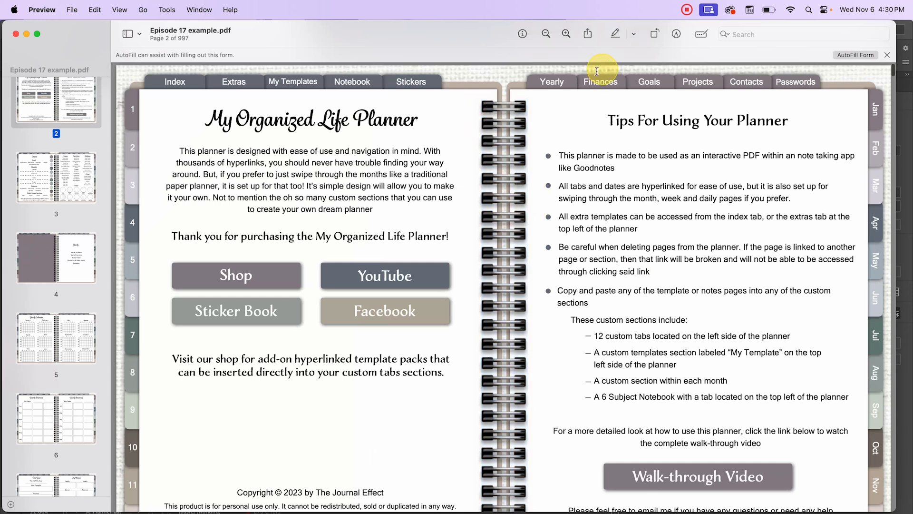
click(553, 84)
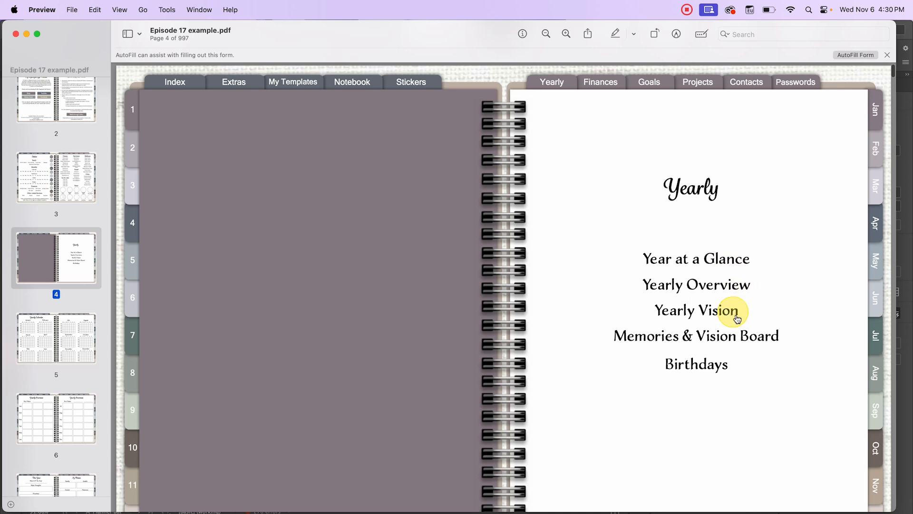
click(600, 83)
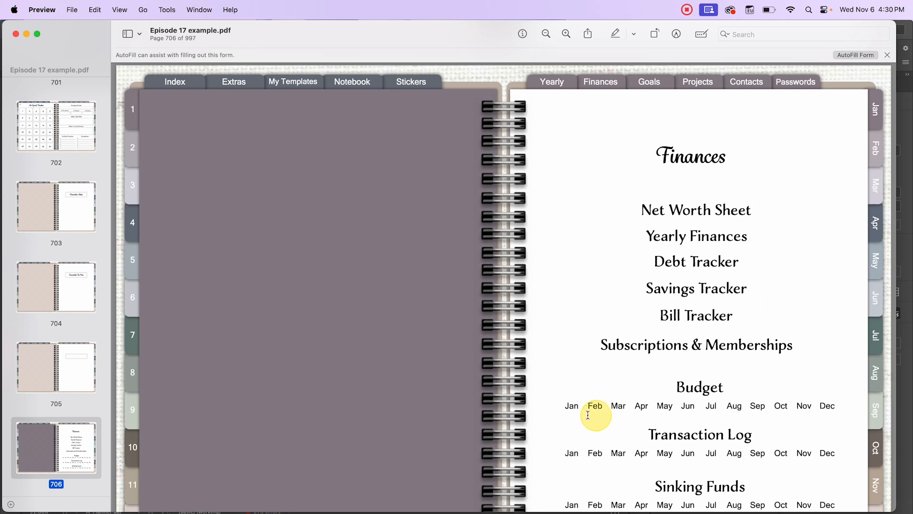
- Go to the Goals and Projects sections and follow the Small Project 2 link to its planner page
click(647, 83)
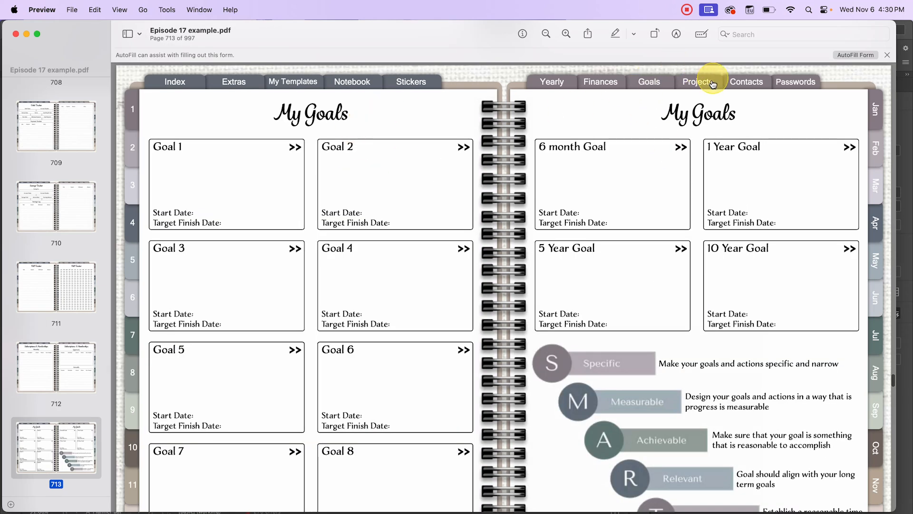
click(698, 83)
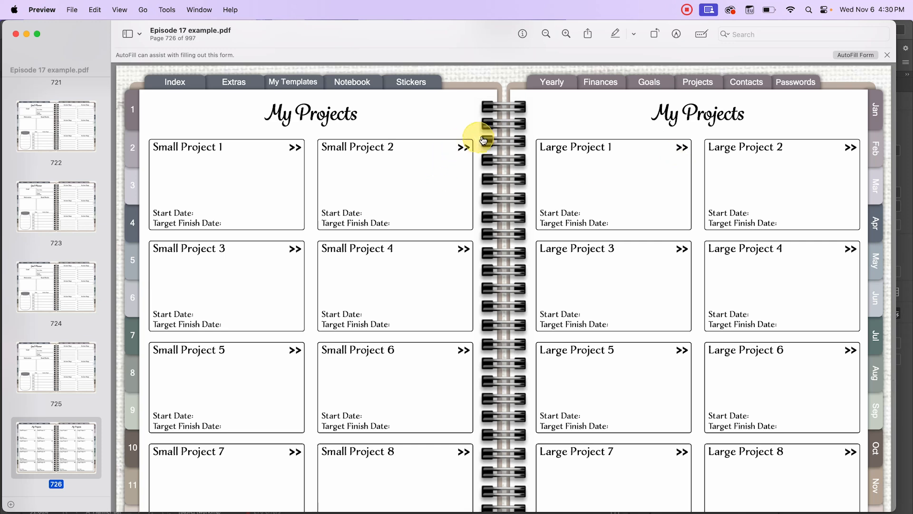
click(463, 148)
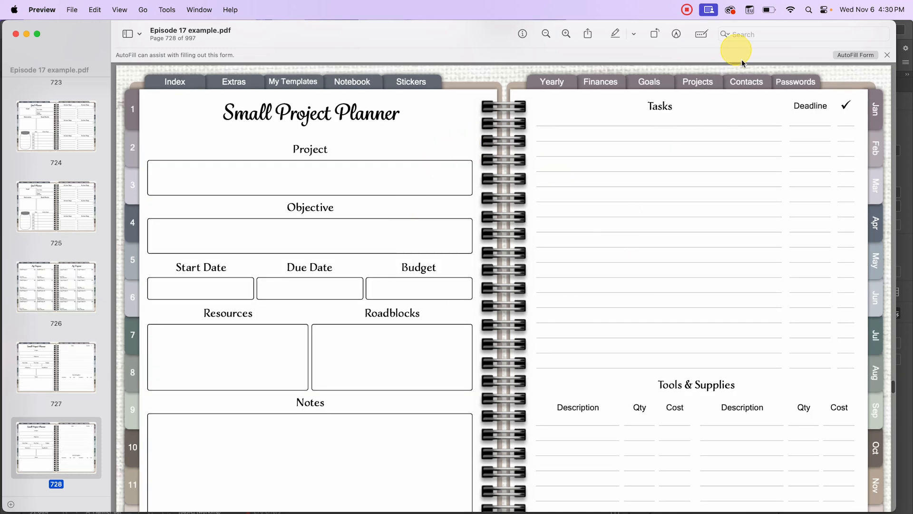
- Go to the Contacts and Passwords sections and test the A, B and X letter links within Passwords
click(747, 85)
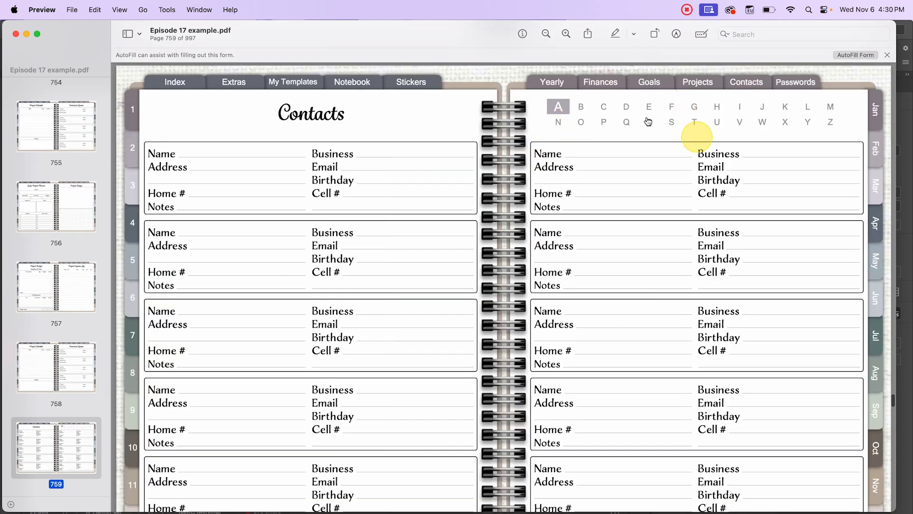
click(804, 81)
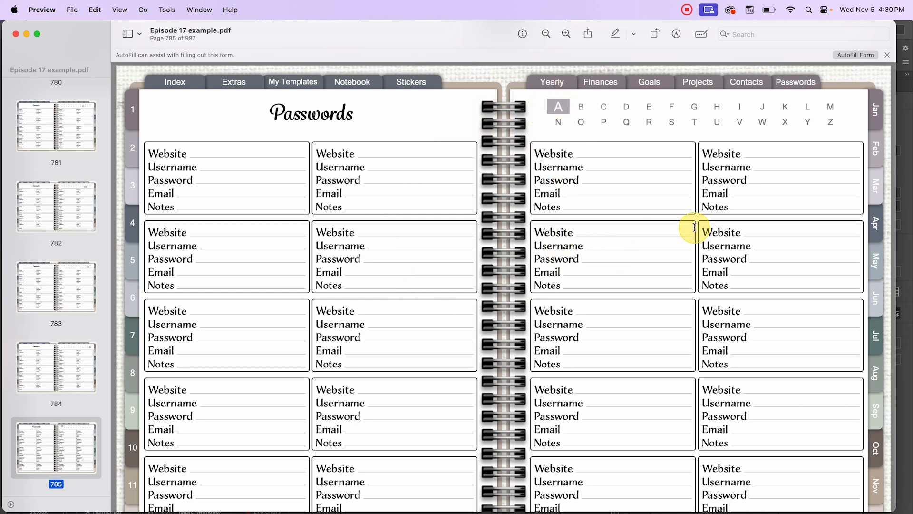
click(580, 110)
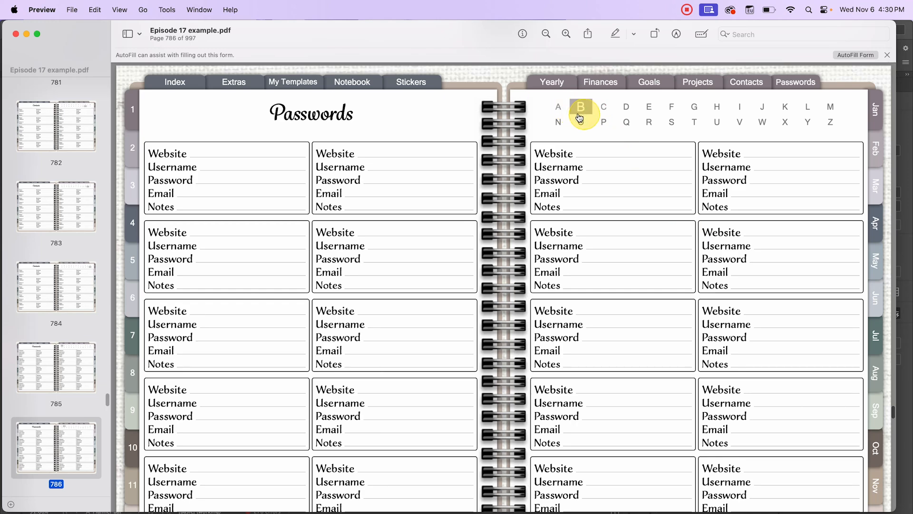
click(564, 108)
click(580, 108)
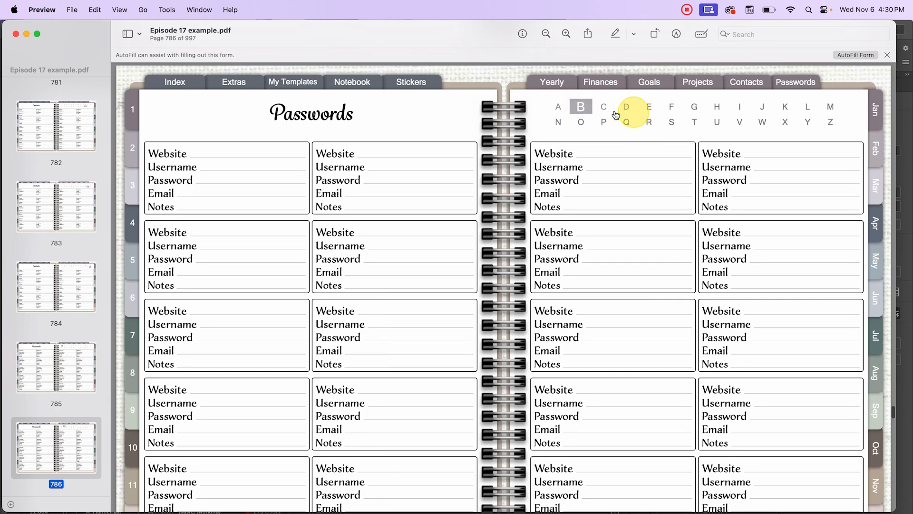
click(557, 108)
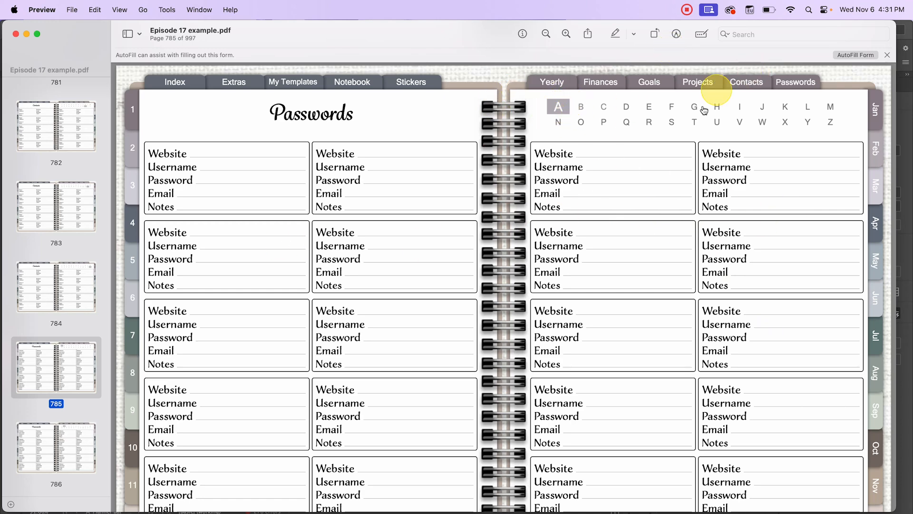
click(785, 122)
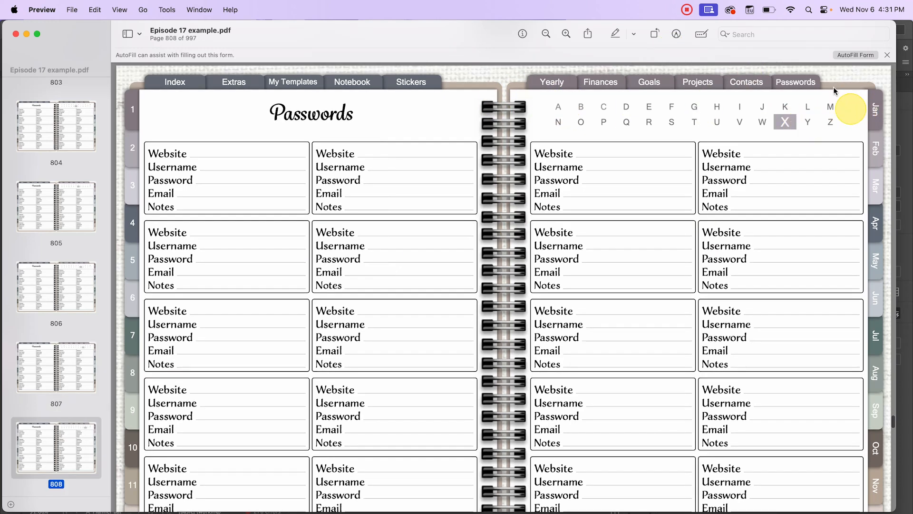
- Test the Contacts and Passwords section links from the letter X page, and review the first Passwords page
click(746, 82)
click(795, 82)
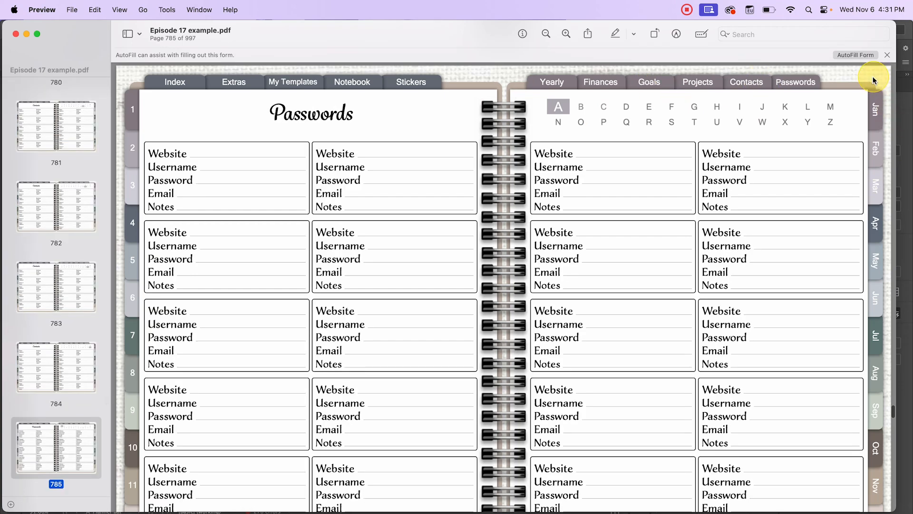
scroll(766, 370, down, 3)
scroll(595, 367, up, 6)
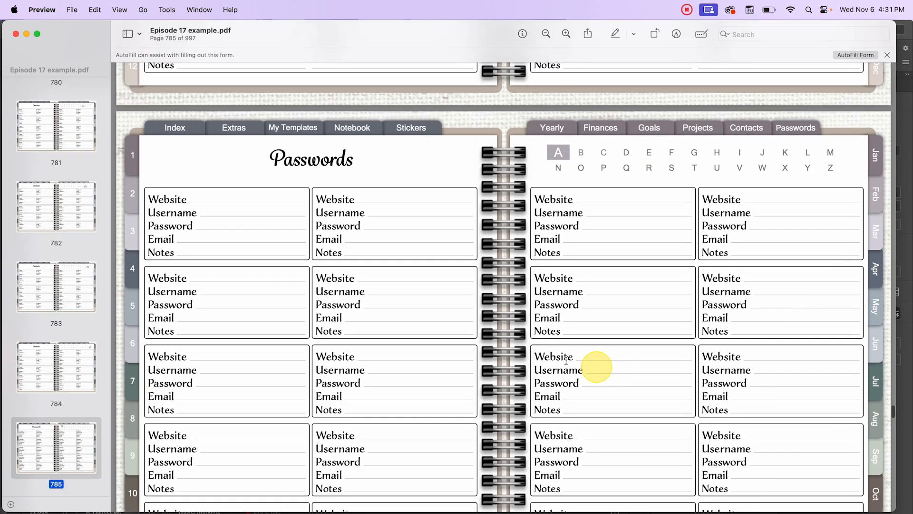
- Look back from the first Passwords page through the last Contacts pages, letters Z to X
scroll(485, 355, up, 6)
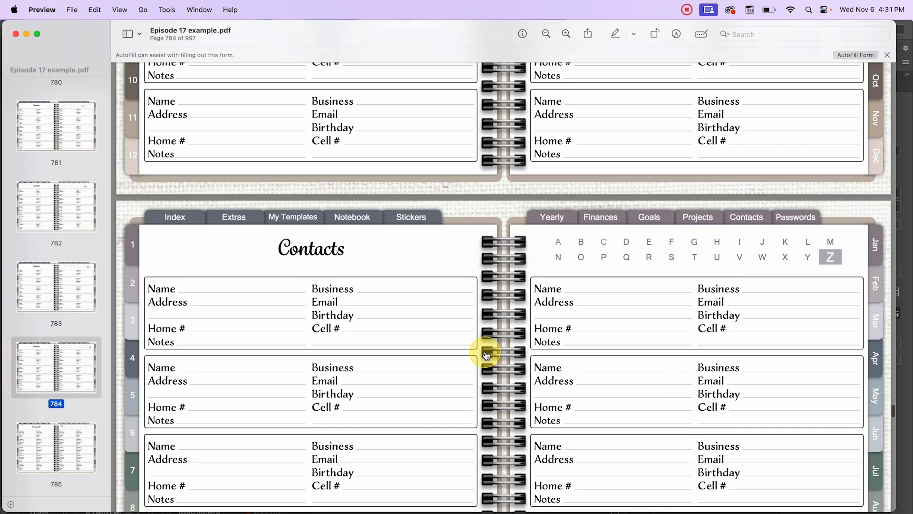
scroll(485, 355, up, 10)
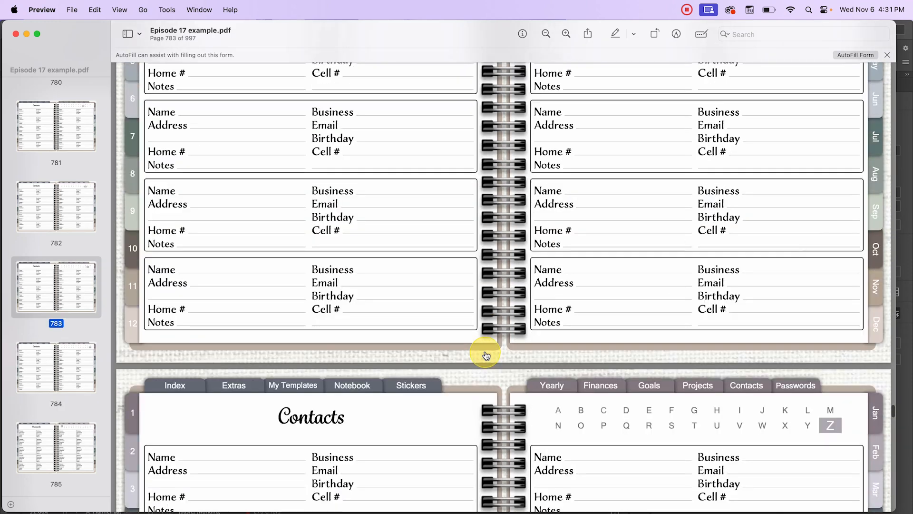
scroll(486, 355, up, 10)
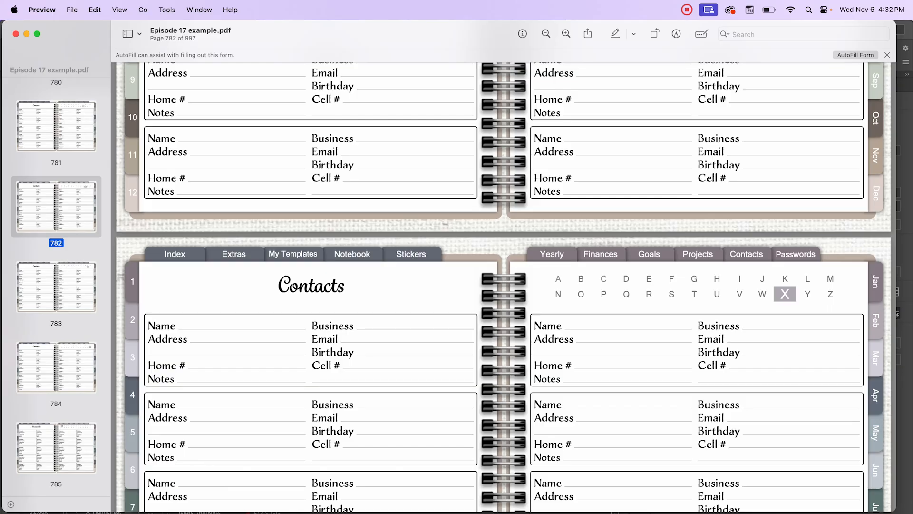
- Switch to InDesign, go to document page 68, and look through the page thumbnails back to the start of the planner
key(super+Tab)
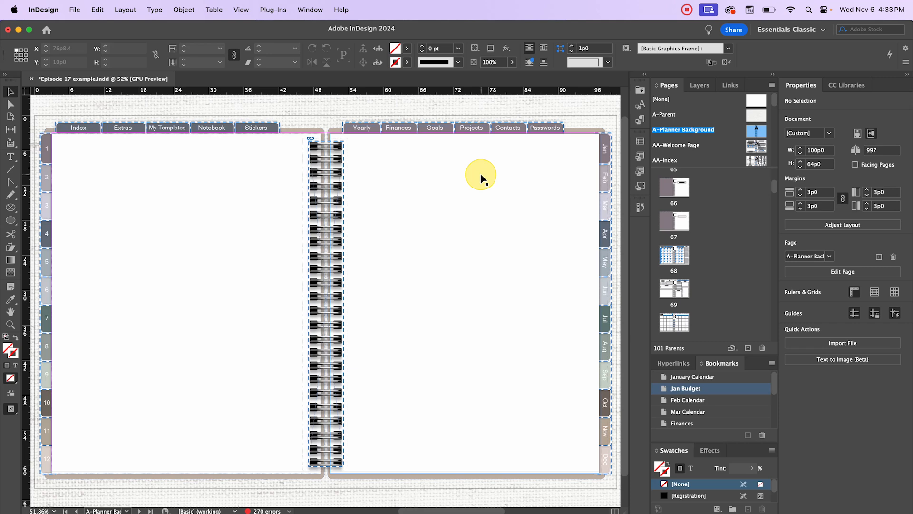
double_click(667, 256)
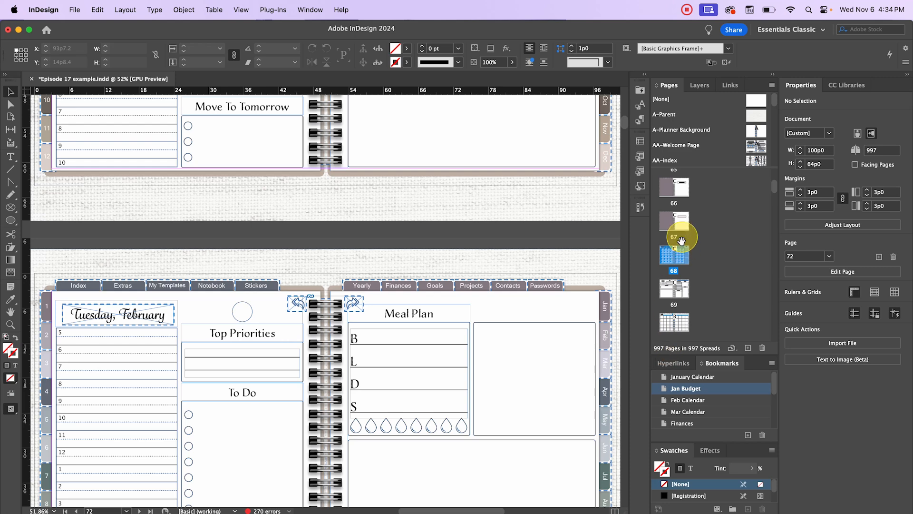
scroll(682, 251, up, 3)
scroll(682, 251, up, 20)
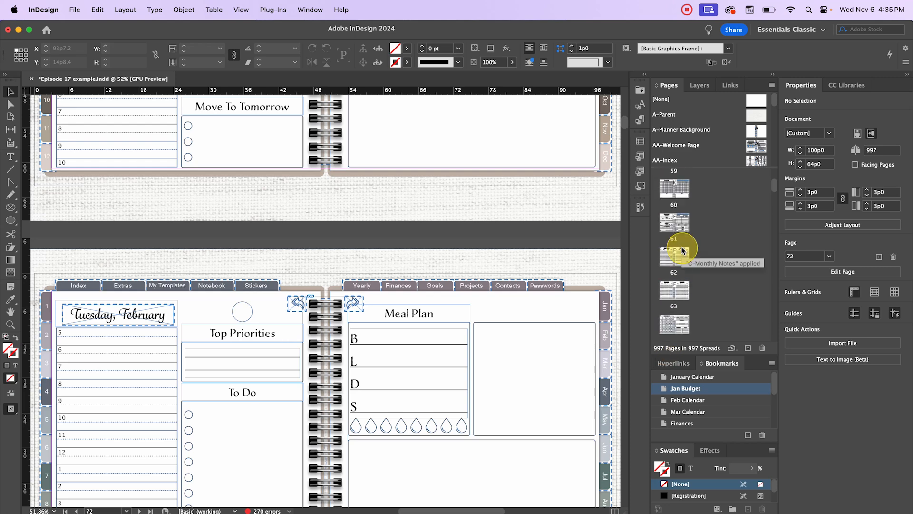
scroll(682, 251, up, 20)
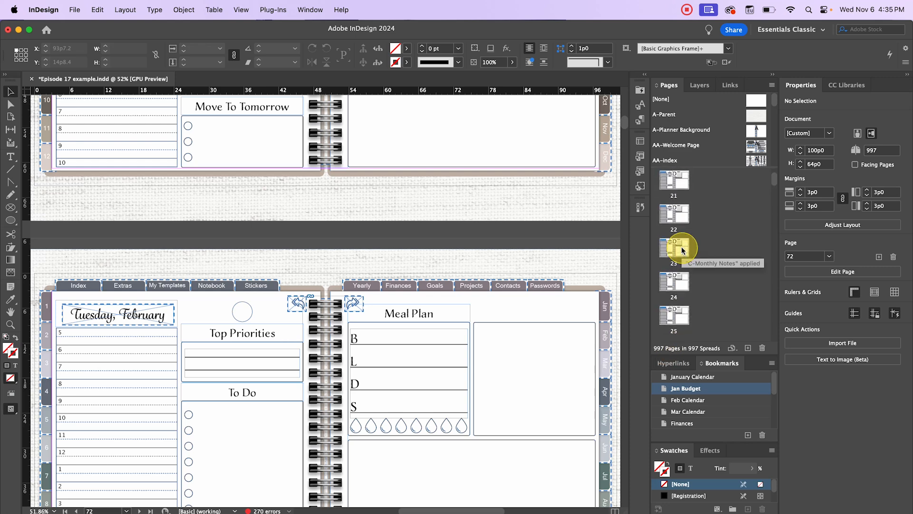
scroll(683, 250, up, 5)
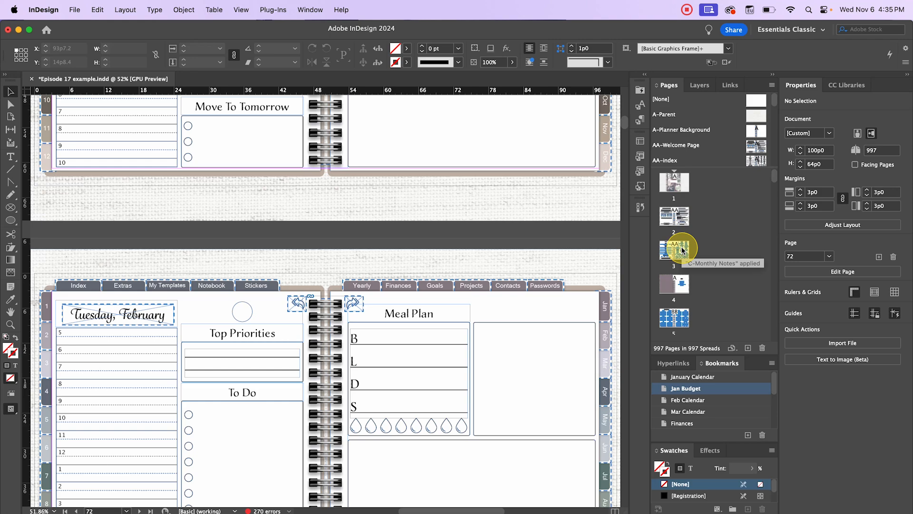
scroll(480, 244, up, 15)
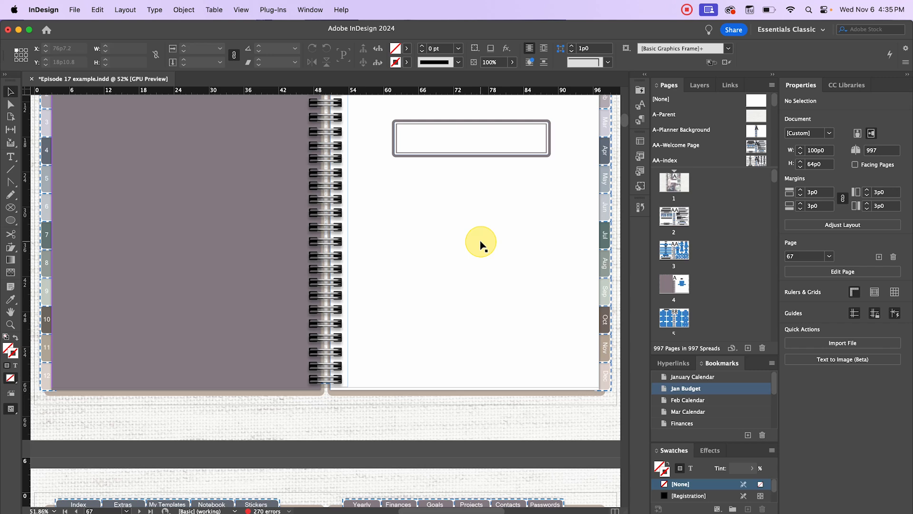
scroll(675, 253, down, 3)
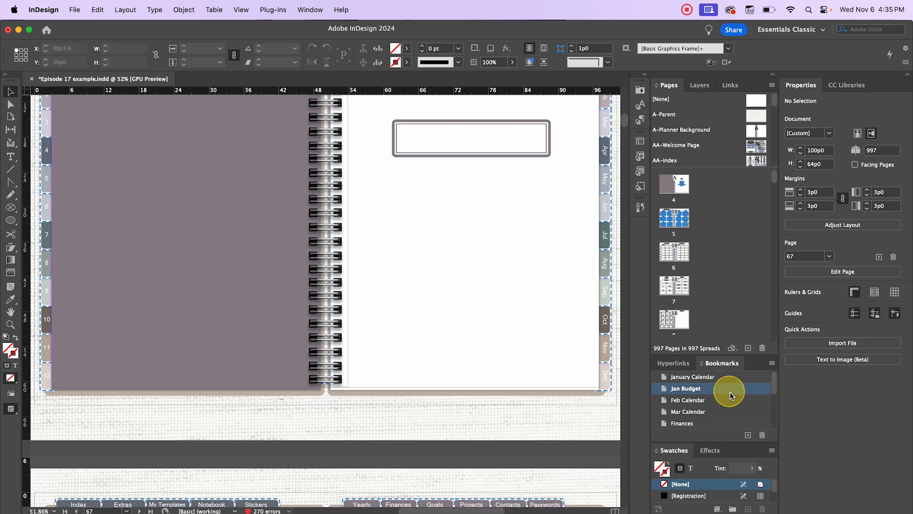
- Enlarge the bookmark list and jump to the January Calendar page through its bookmark
drag(716, 354, 718, 311)
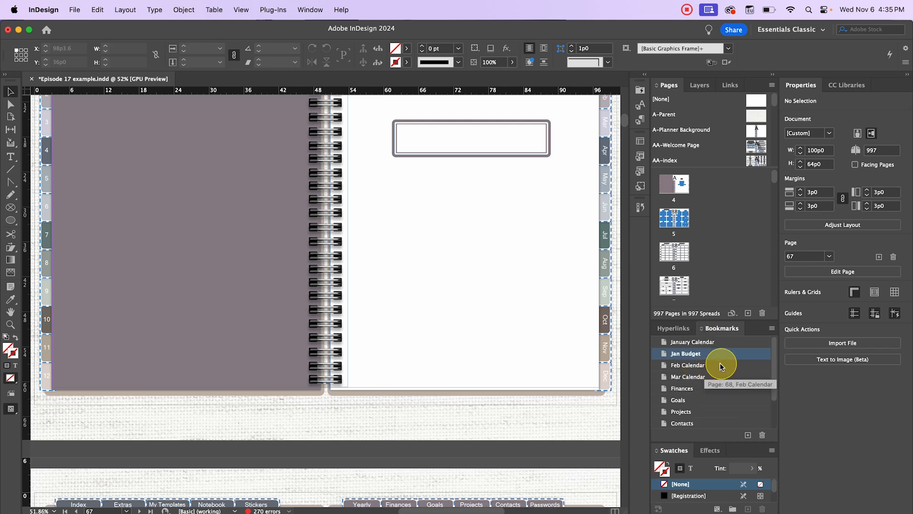
click(713, 343)
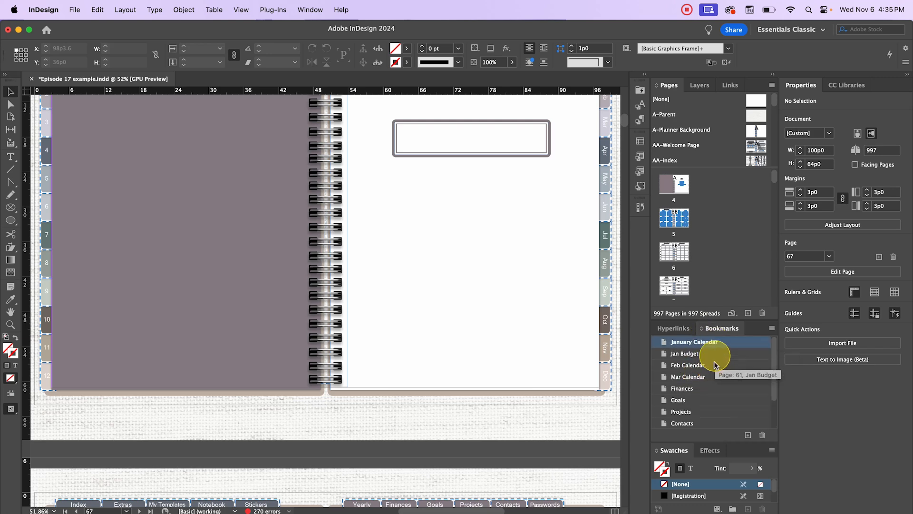
click(715, 365)
click(711, 345)
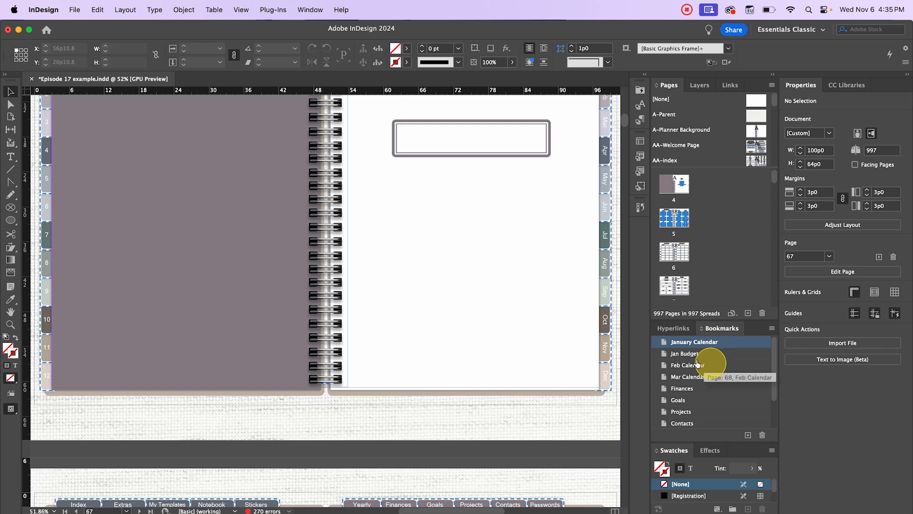
double_click(710, 344)
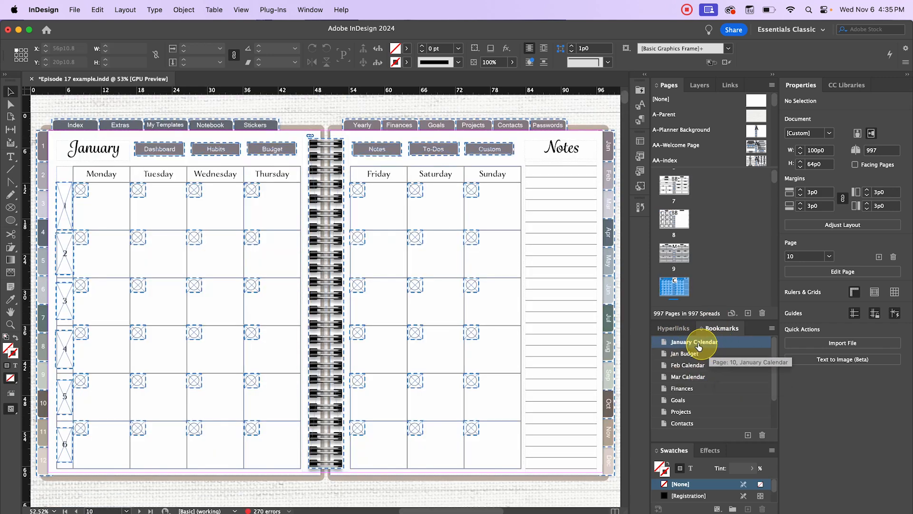
click(698, 345)
key(Return)
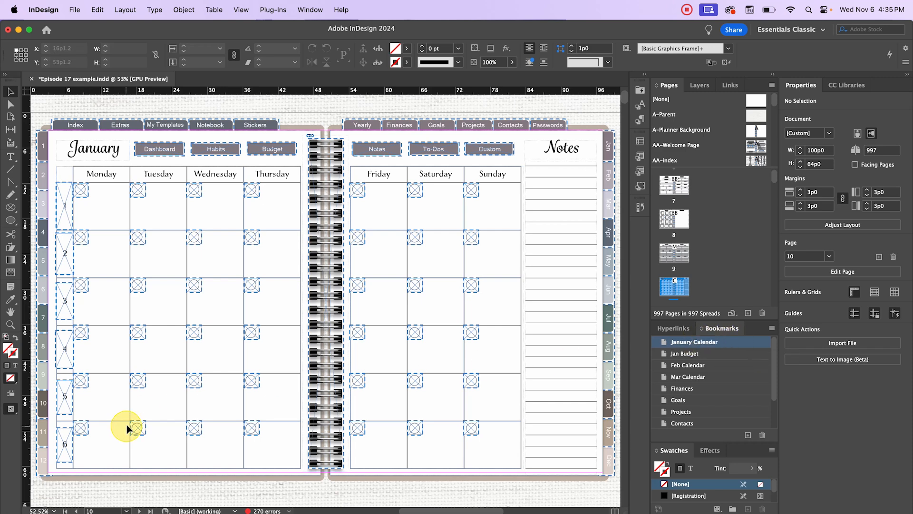
- Jump to the Feb Calendar bookmark and look over the page thumbnails surrounding page 68
click(683, 366)
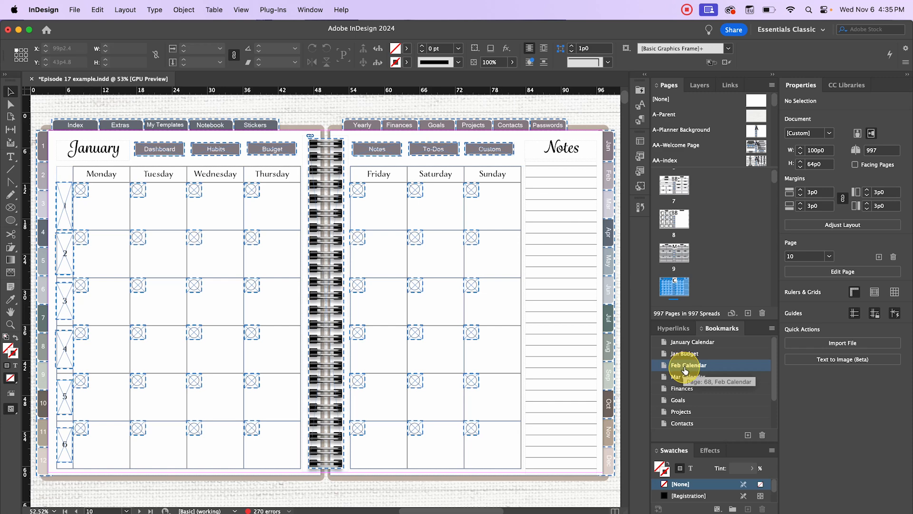
double_click(685, 366)
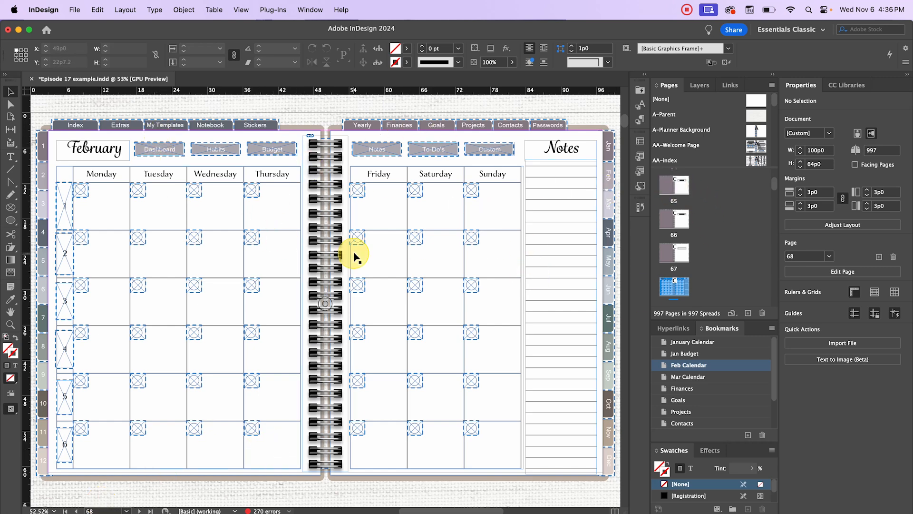
scroll(660, 266, up, 1)
scroll(660, 267, up, 1)
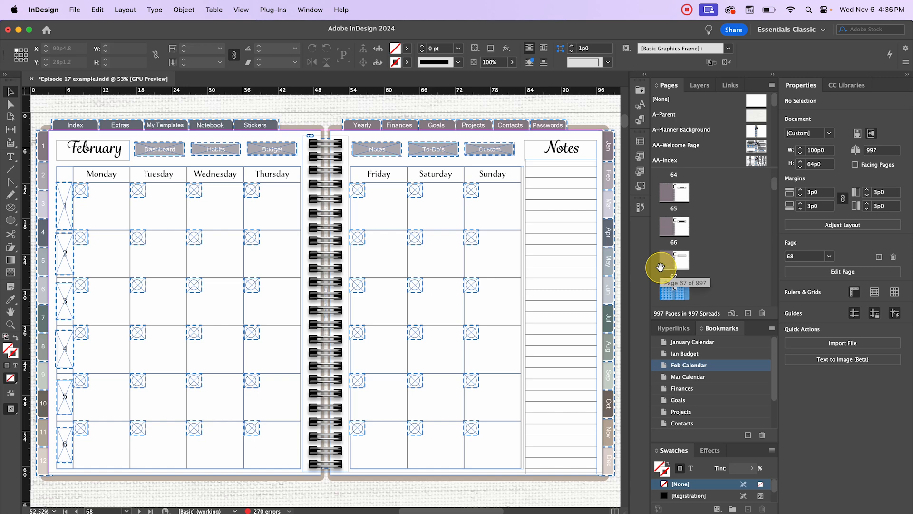
scroll(666, 238, down, 5)
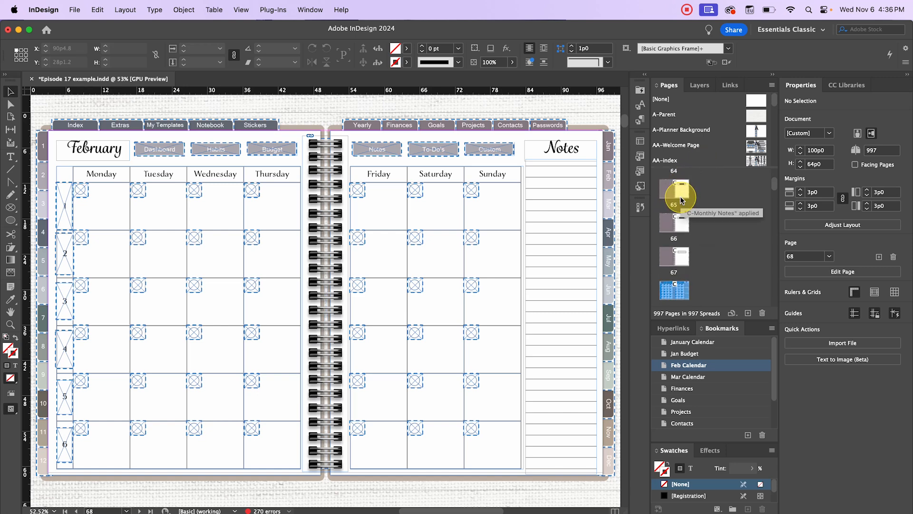
scroll(681, 186, up, 5)
scroll(681, 180, up, 3)
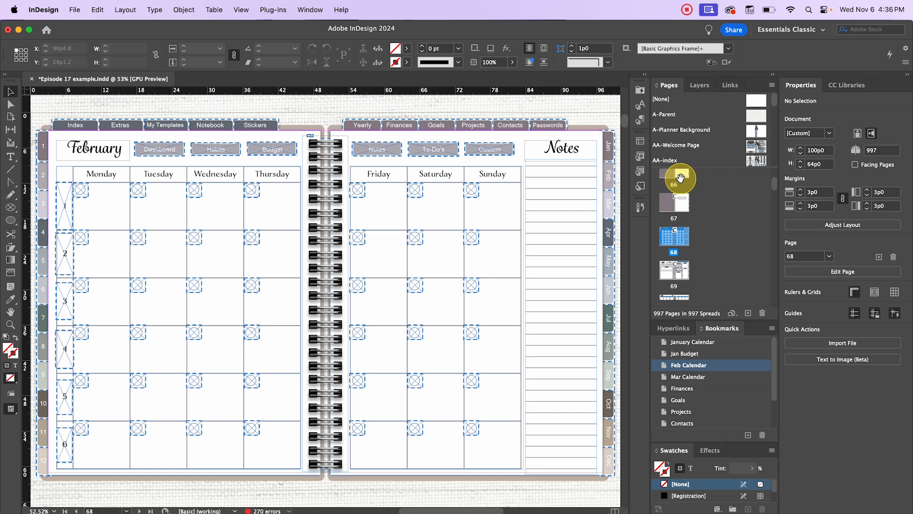
drag(681, 224, 680, 278)
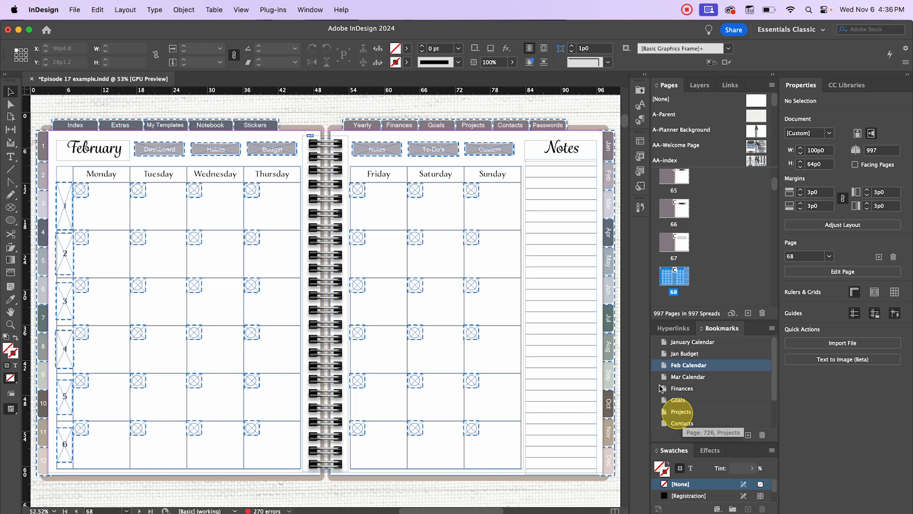
- Jump to the Finances bookmark, and locate and open page 12, the January Week 1 spread, among the page thumbnails
click(685, 389)
double_click(685, 389)
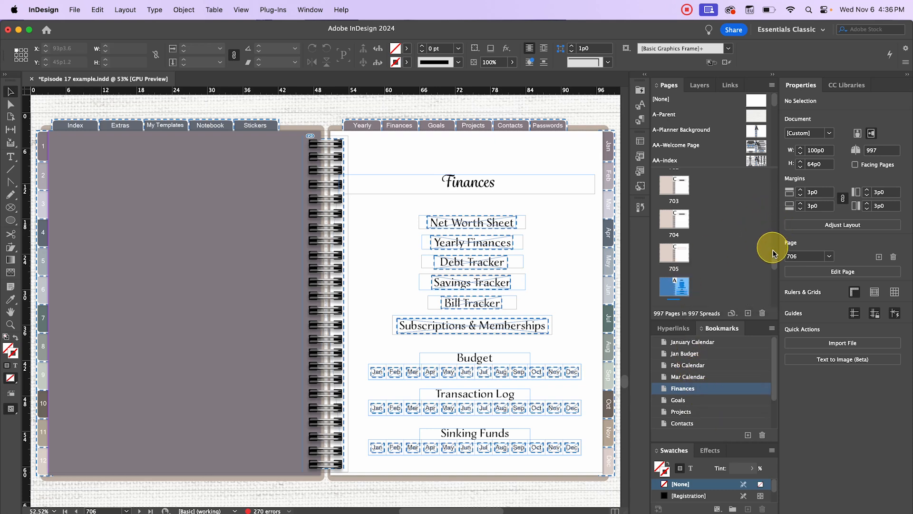
drag(774, 259, 775, 177)
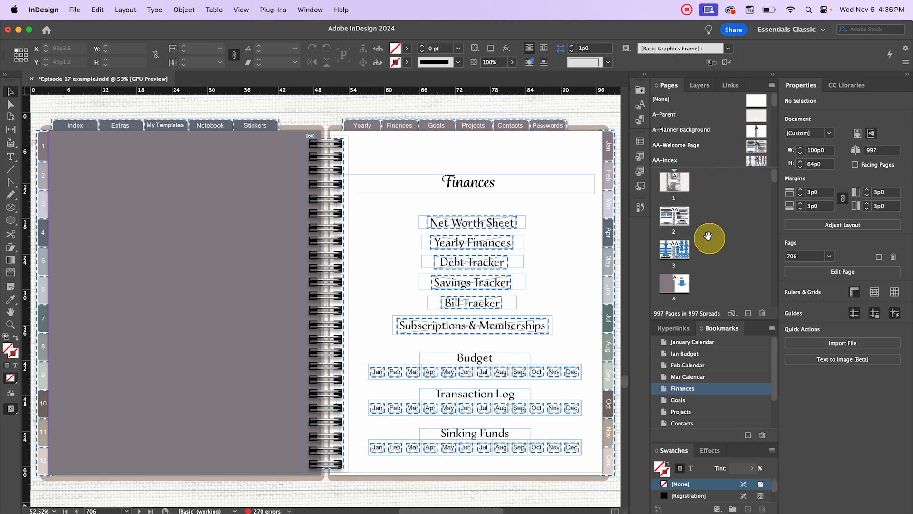
scroll(699, 238, down, 2)
scroll(689, 243, down, 6)
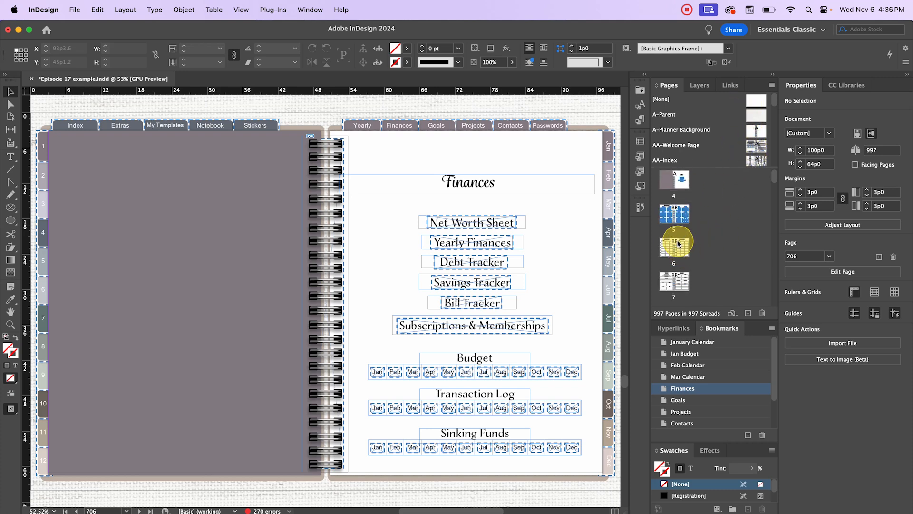
scroll(683, 248, down, 3)
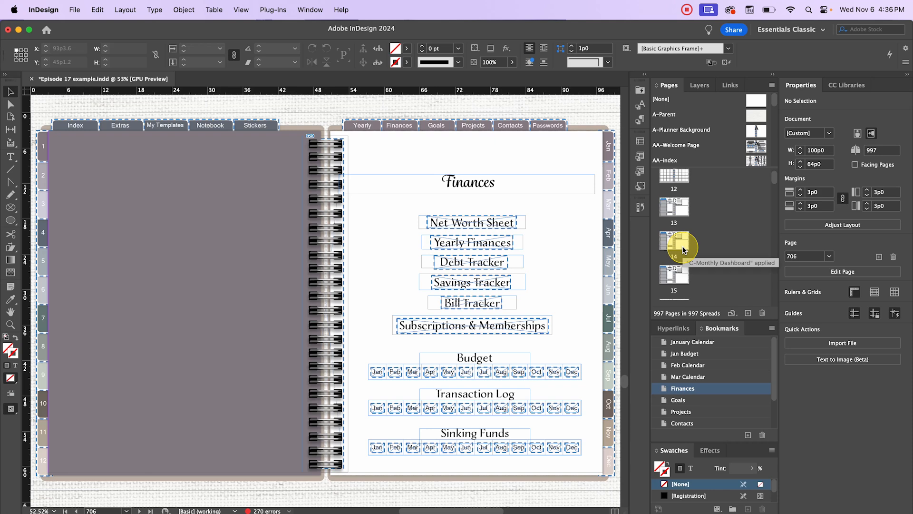
double_click(676, 178)
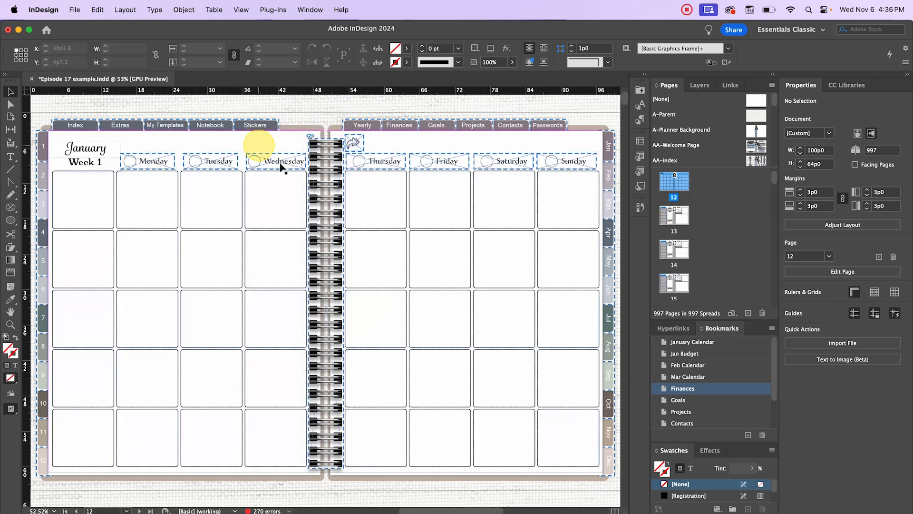
- Return to the January Calendar through its bookmark and look through the available InDesign panels
double_click(690, 342)
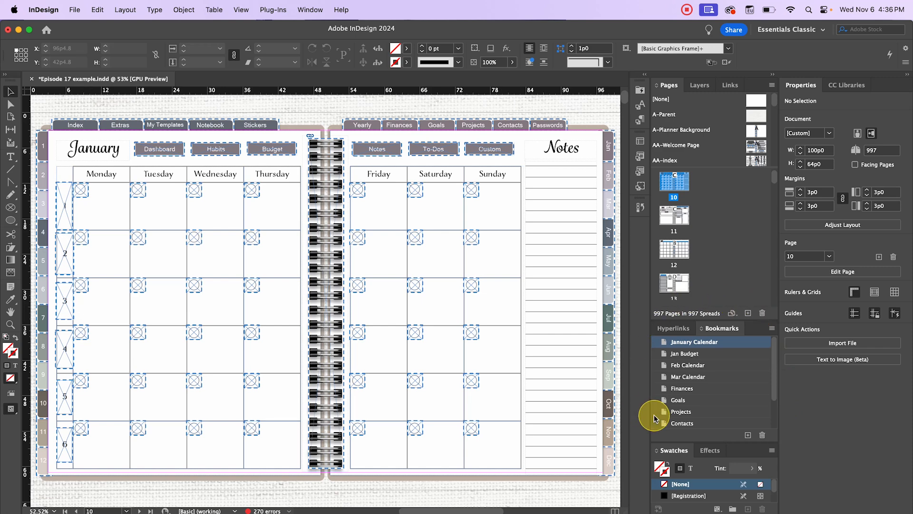
click(309, 11)
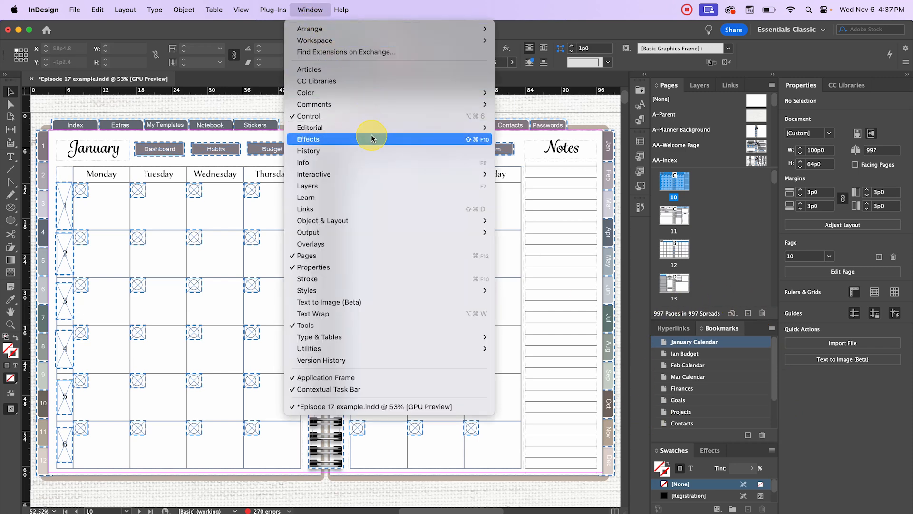
mouse_move(388, 170)
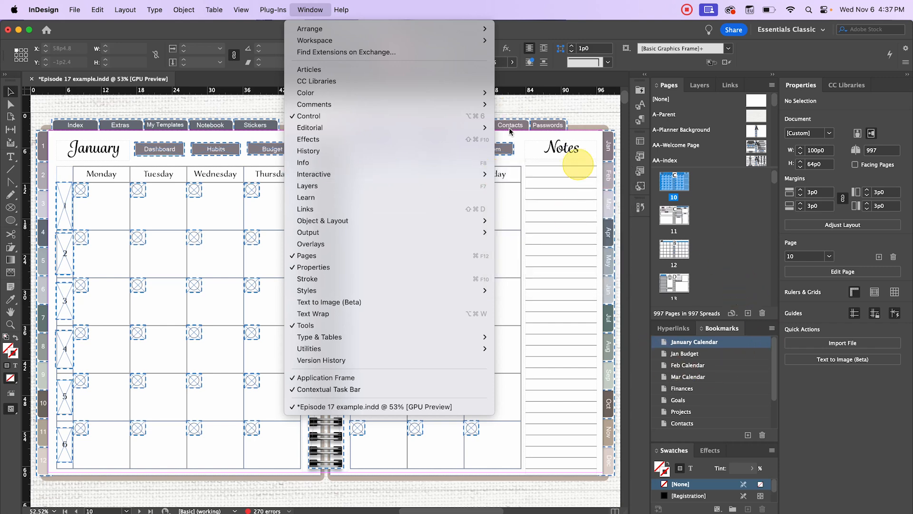
click(760, 278)
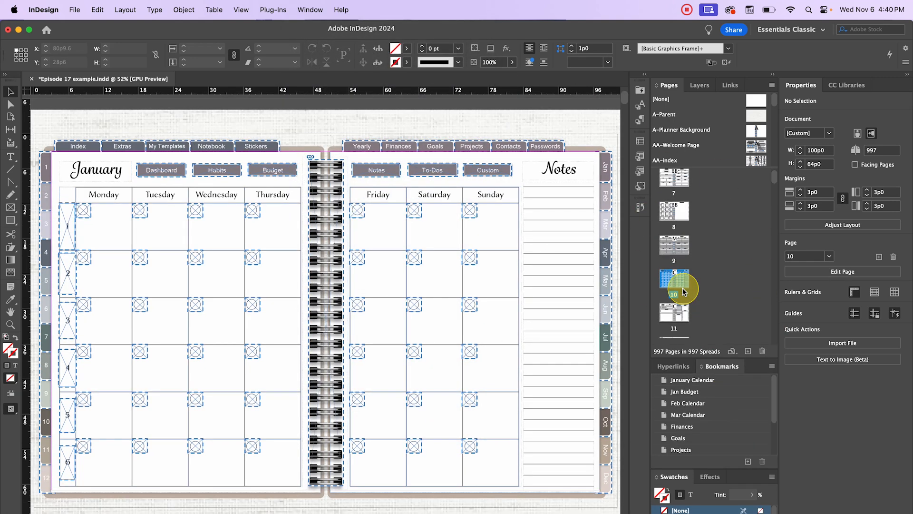
- Create a bookmark named "Jan Dashboard" for page 11, the January dashboard spread
double_click(673, 312)
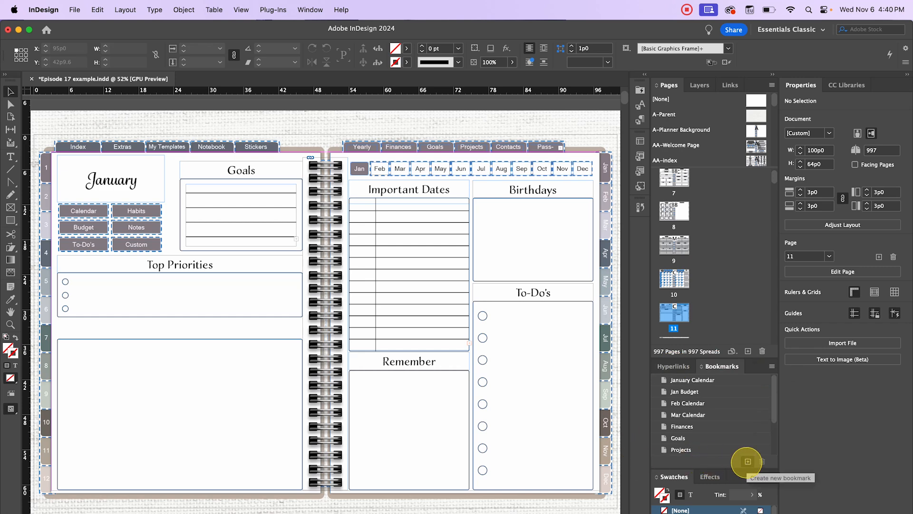
click(747, 461)
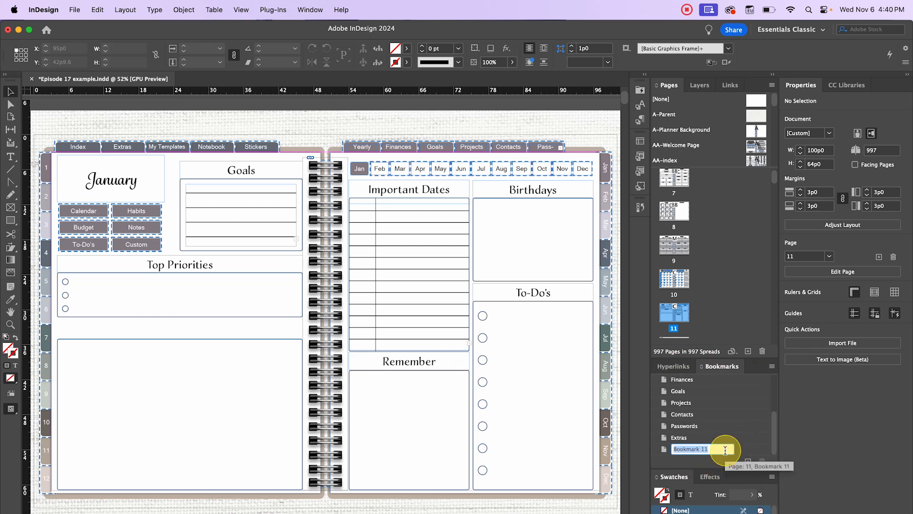
text(Jan Dashboard)
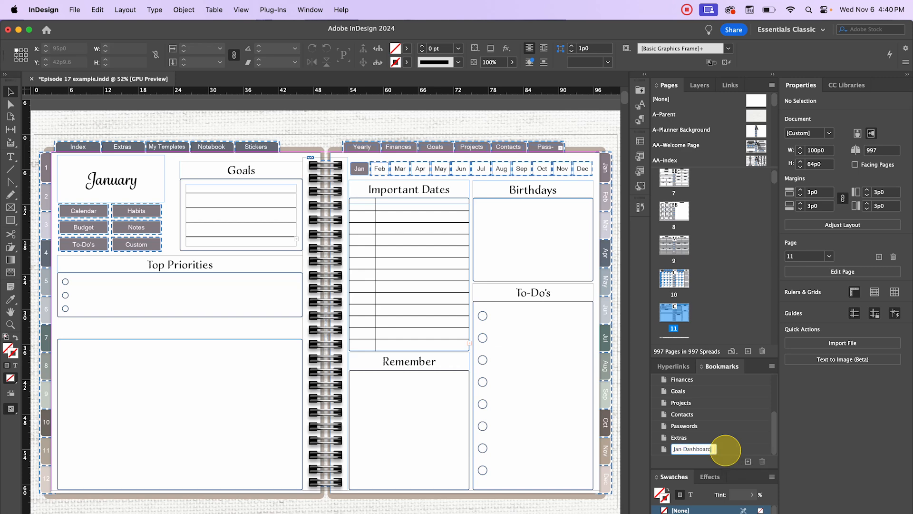
click(727, 437)
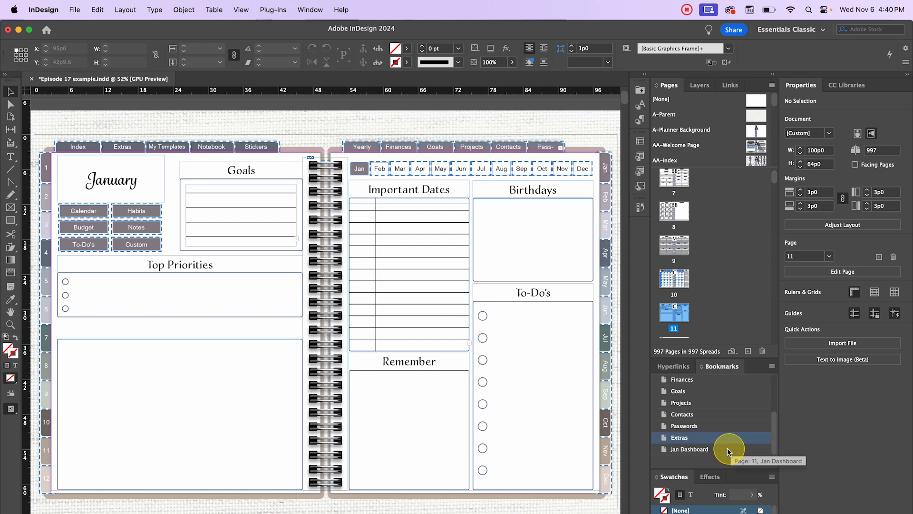
click(704, 450)
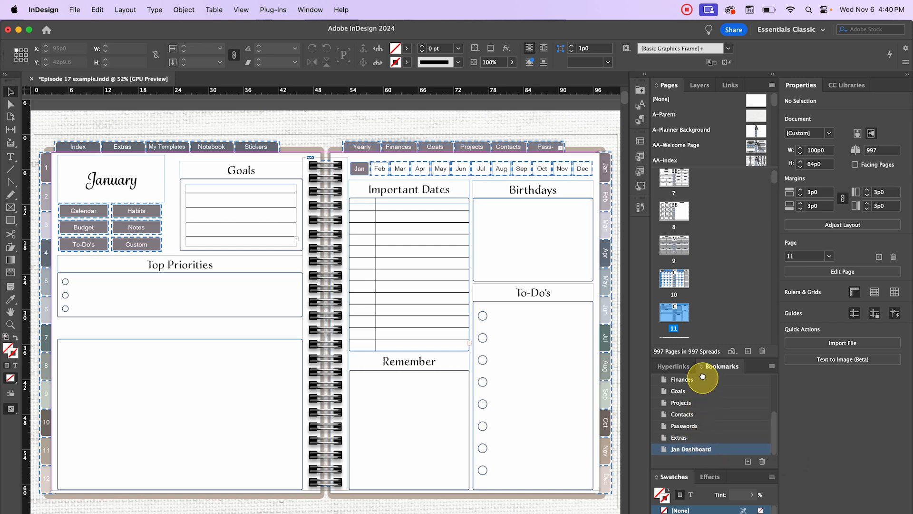
- Move the Jan Dashboard bookmark up the list to sit between January Calendar and Jan Budget
scroll(702, 376, up, 2)
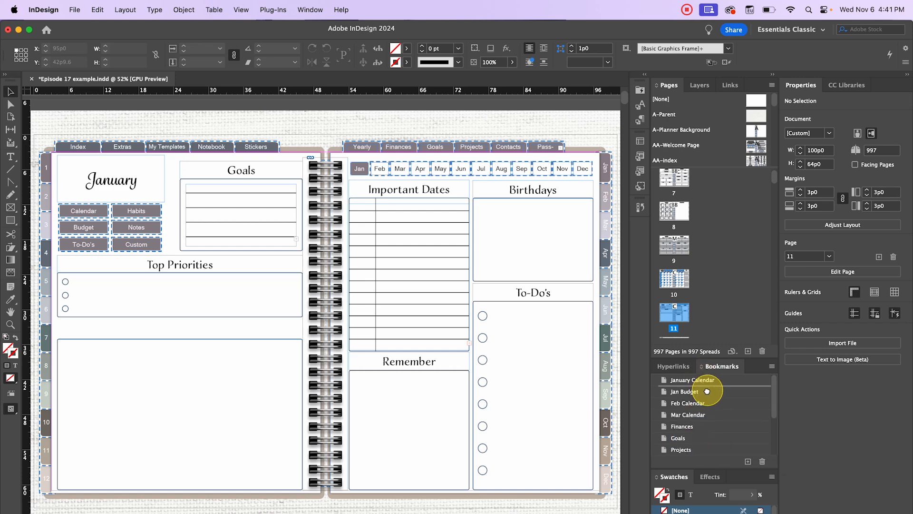
drag(707, 391, 707, 388)
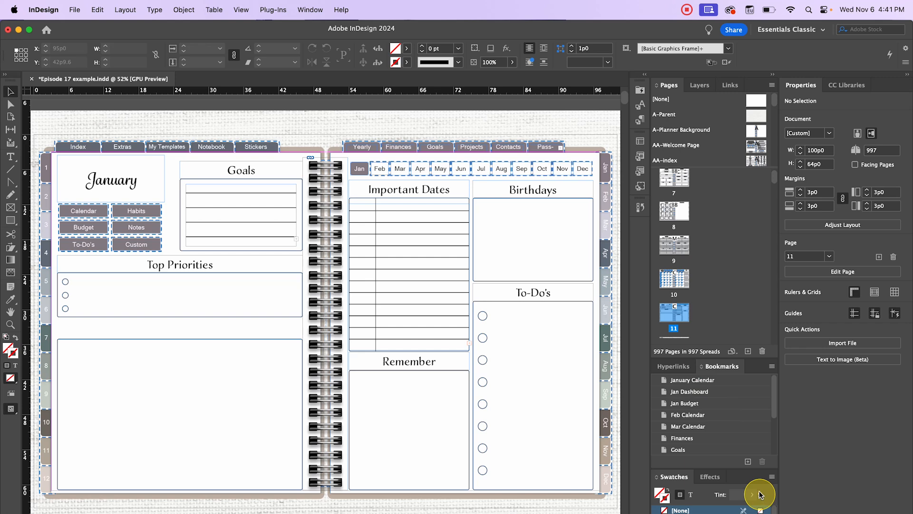
scroll(693, 437, down, 1)
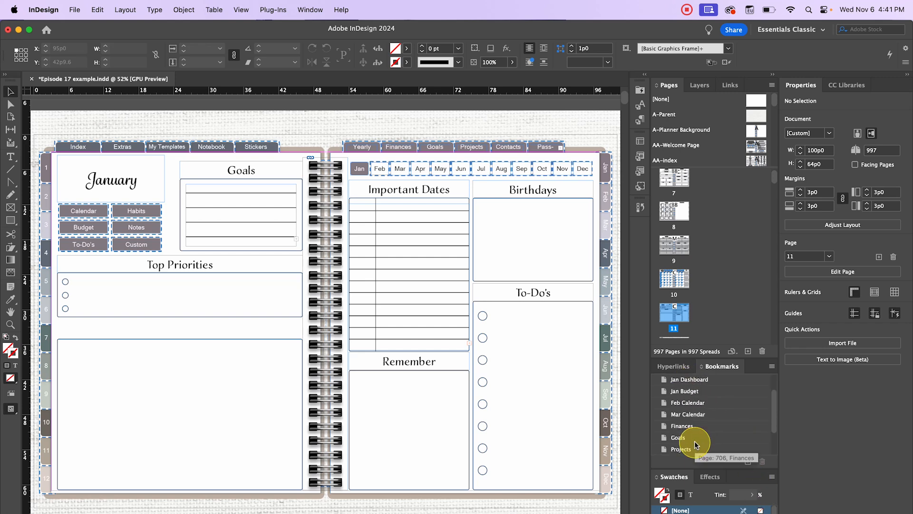
scroll(694, 442, up, 1)
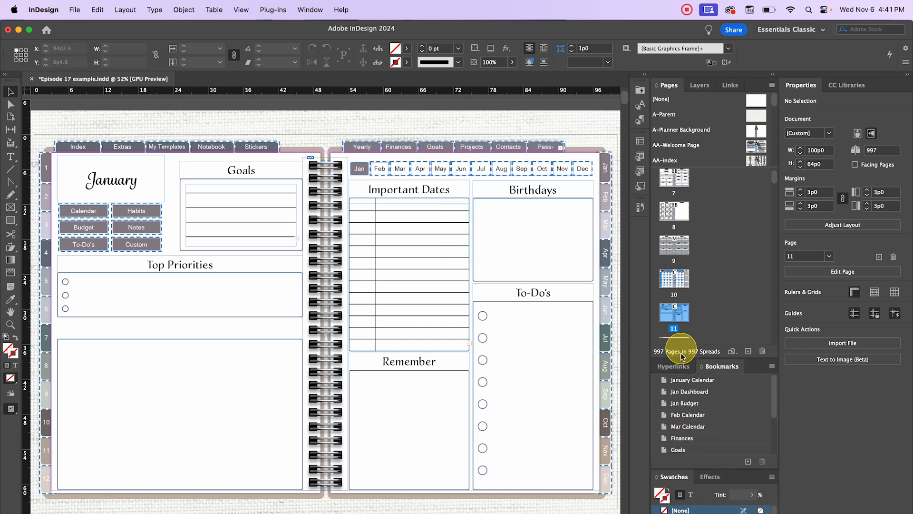
- Look through the bookmark list and jump to the Finances page through its bookmark
scroll(698, 395, down, 4)
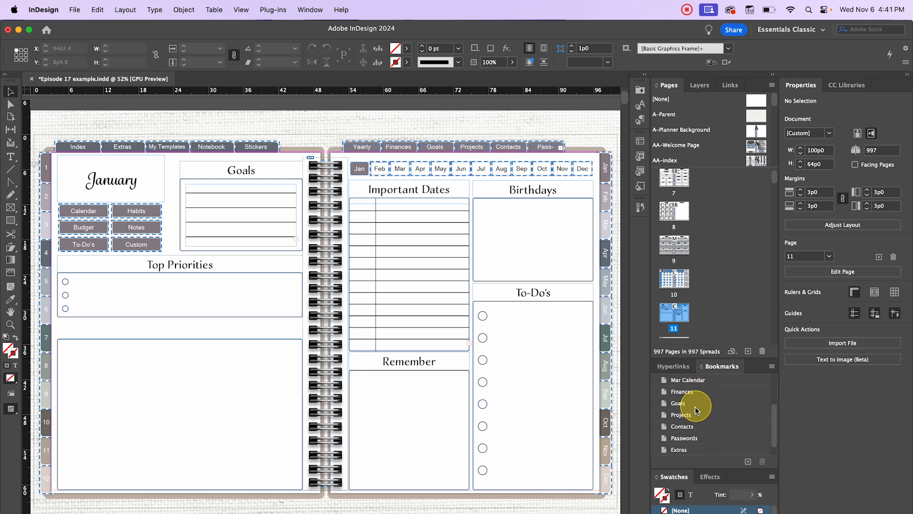
scroll(694, 416, up, 4)
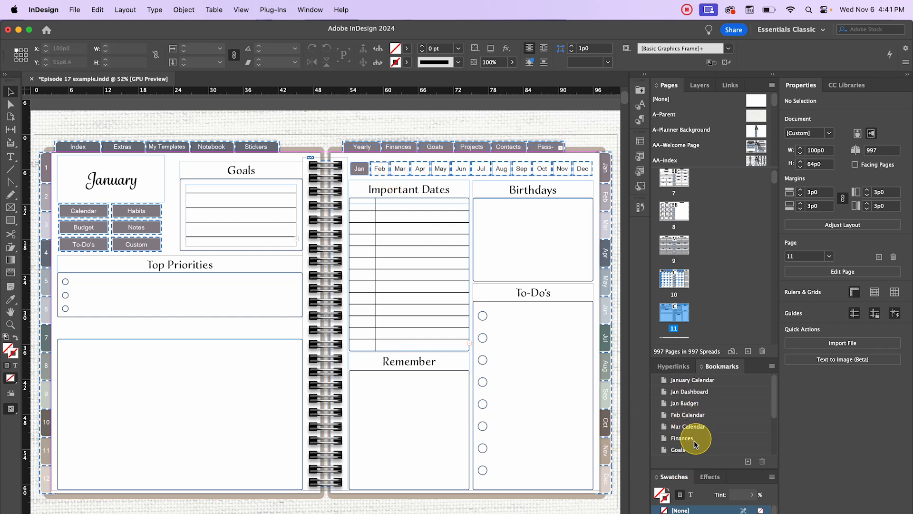
scroll(685, 419, down, 4)
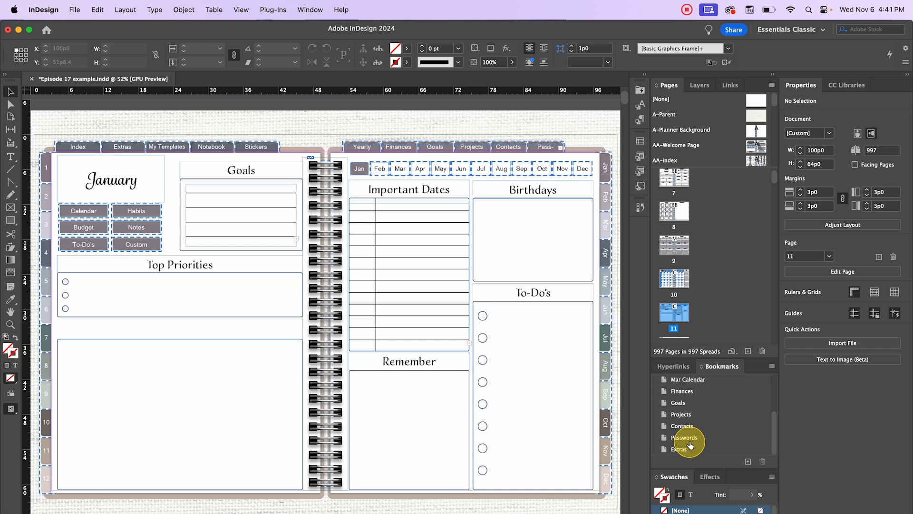
click(688, 391)
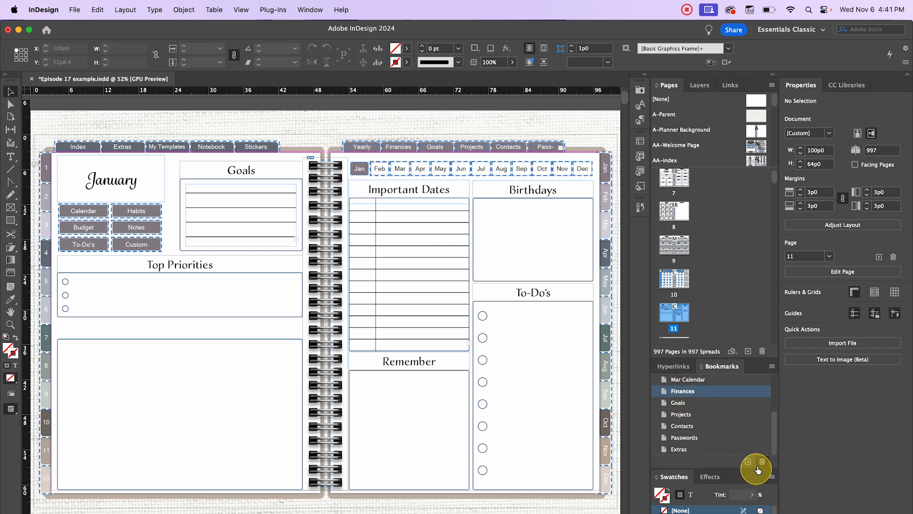
click(703, 413)
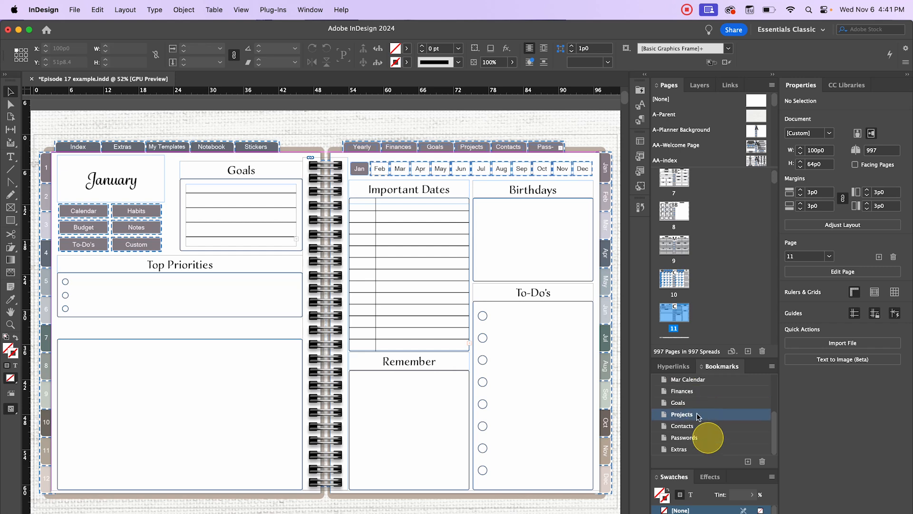
click(689, 392)
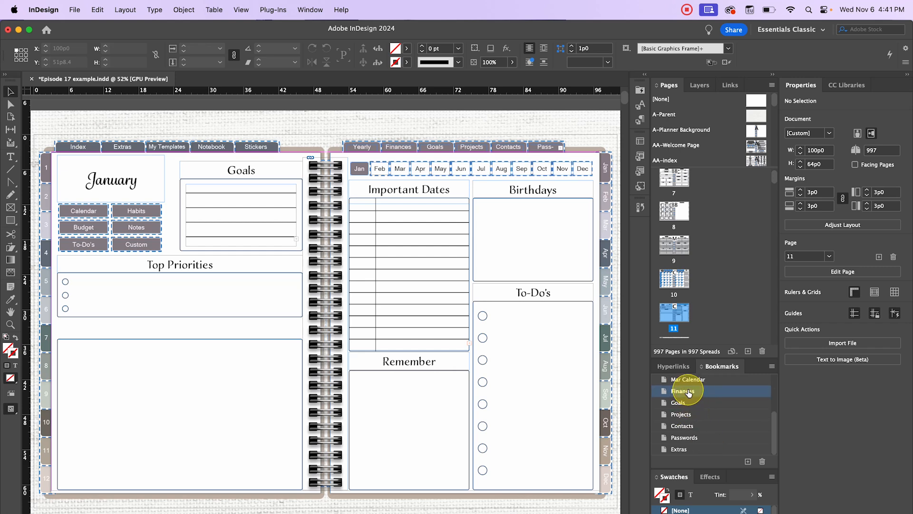
double_click(688, 392)
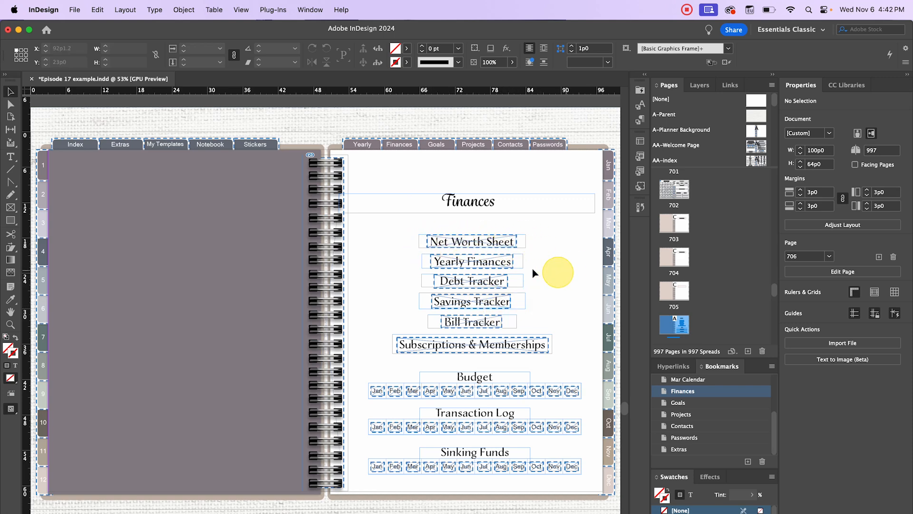
- Draw a rectangle frame about 3p5 by 2p4 above the Finances heading and duplicate it twice in a row to the right
click(11, 208)
drag(357, 163, 380, 177)
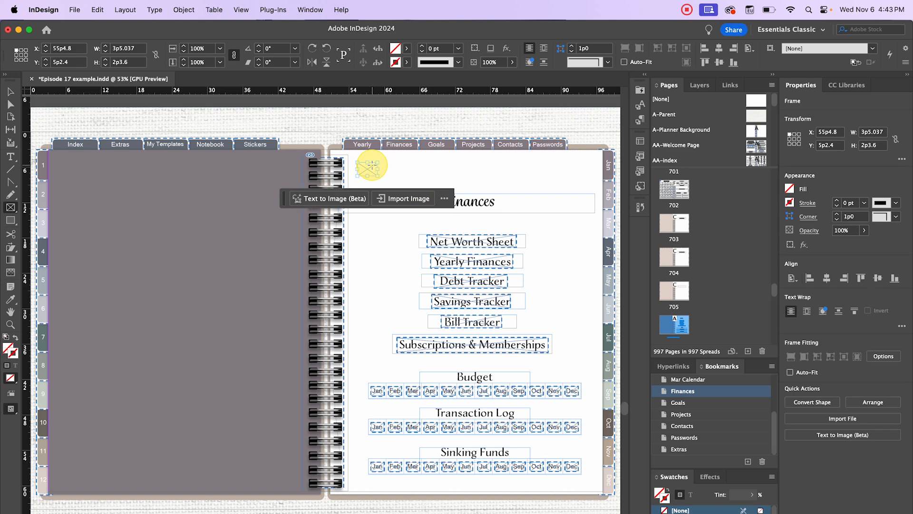
scroll(371, 165, up, 3)
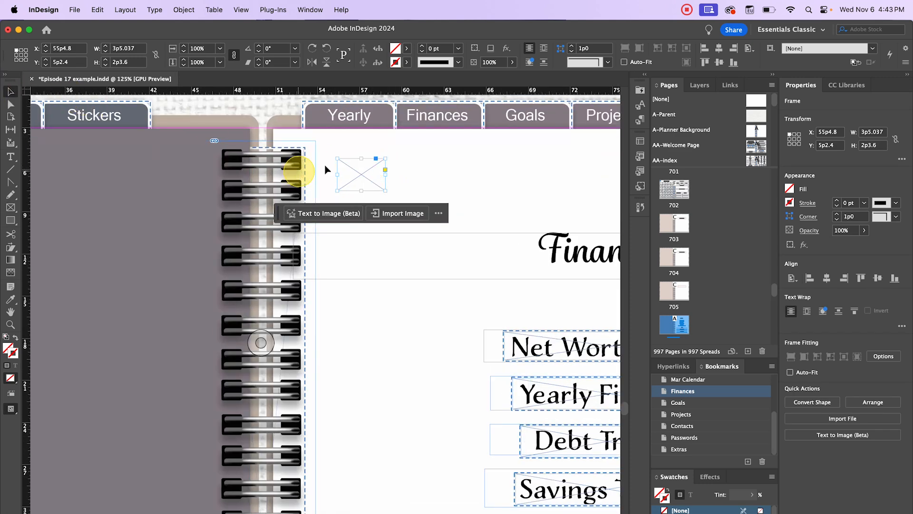
click(364, 170)
drag(361, 175, 500, 175)
click(377, 179)
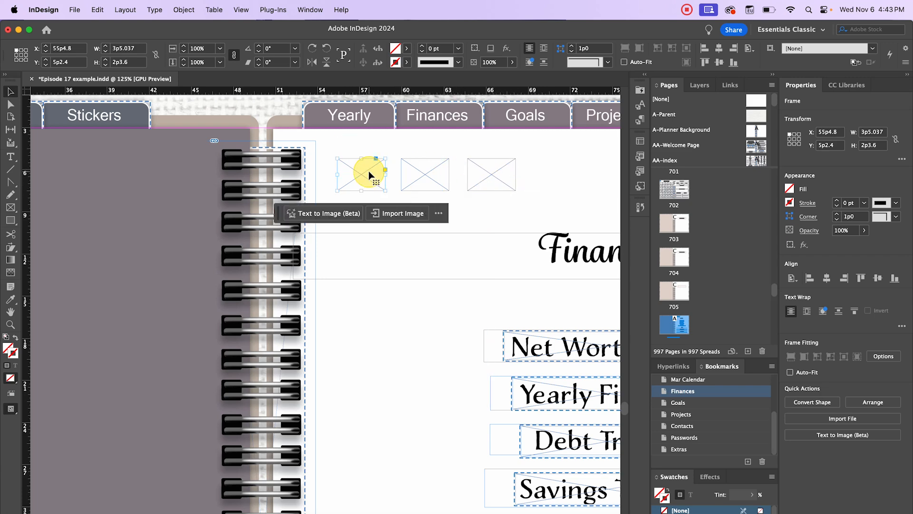
- Add a new URL hyperlink with the default settings to the leftmost of the three empty frames
right_click(368, 171)
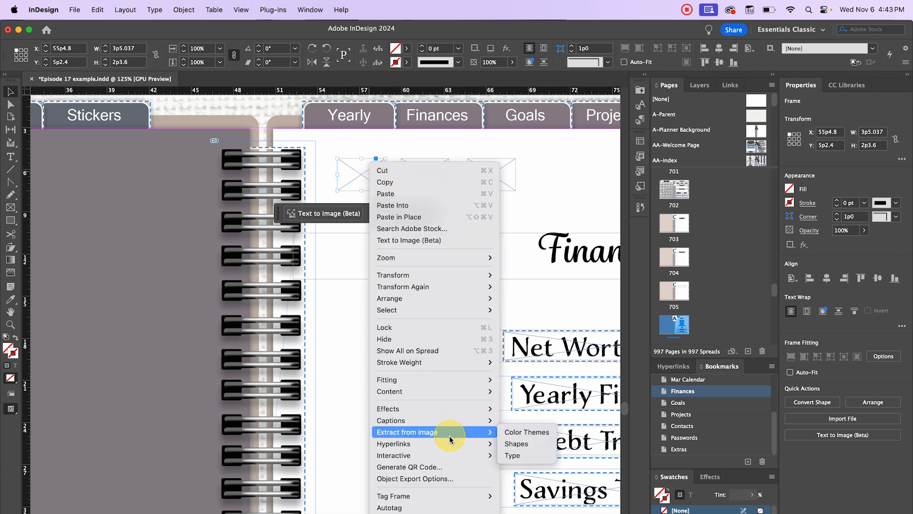
mouse_move(473, 443)
click(510, 443)
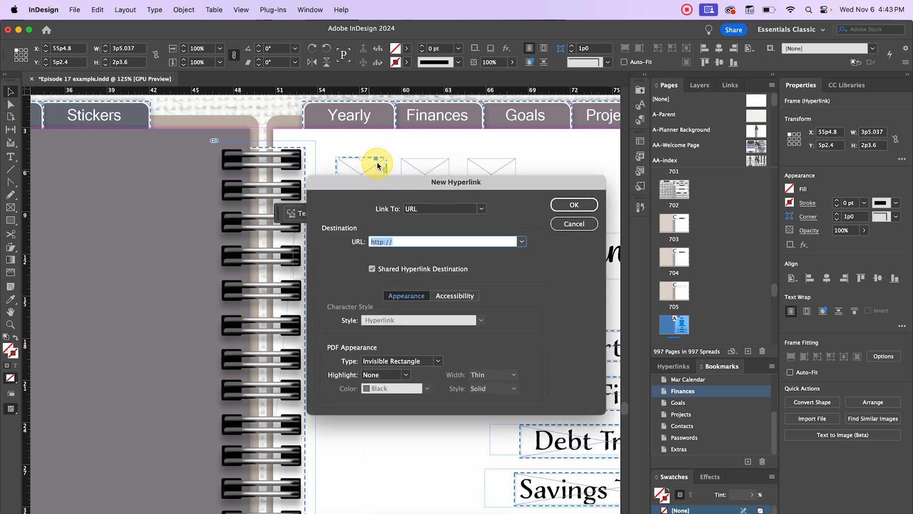
click(576, 204)
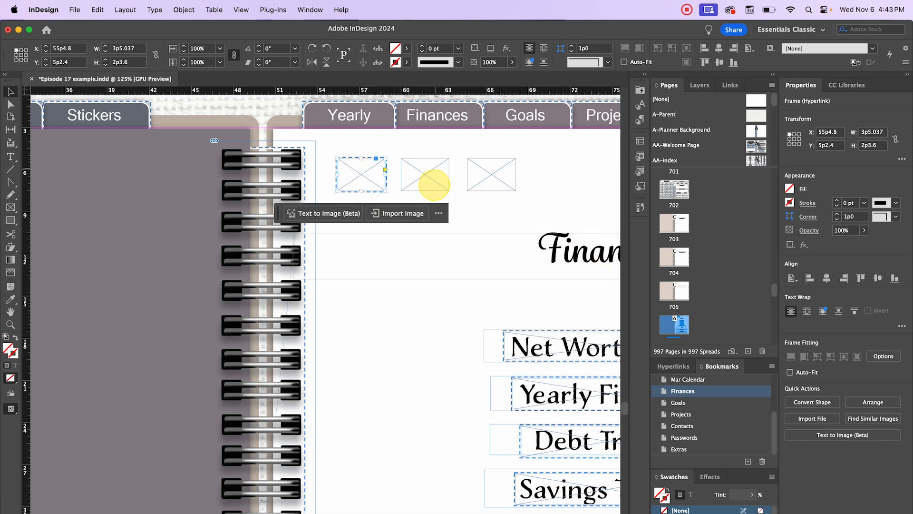
- Move the hyperlinked frame below the row of plain frames and duplicate it once to its right
click(533, 160)
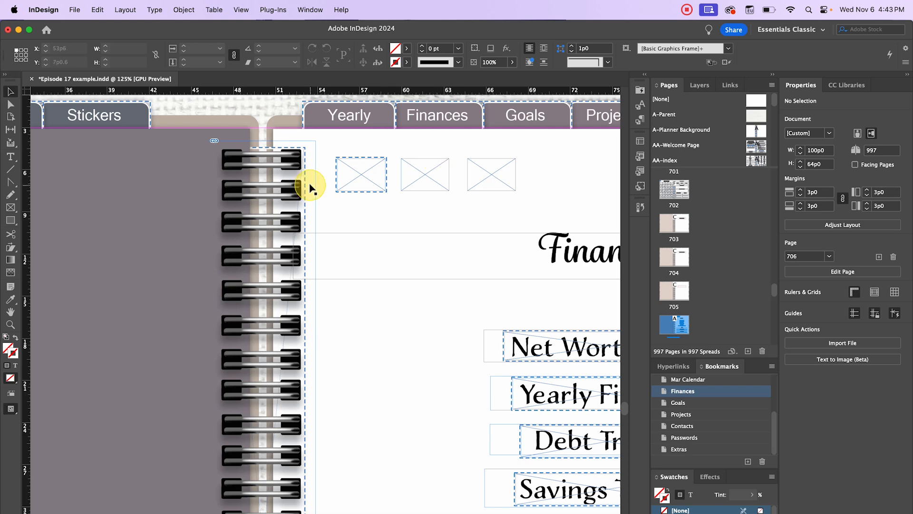
drag(369, 169, 435, 215)
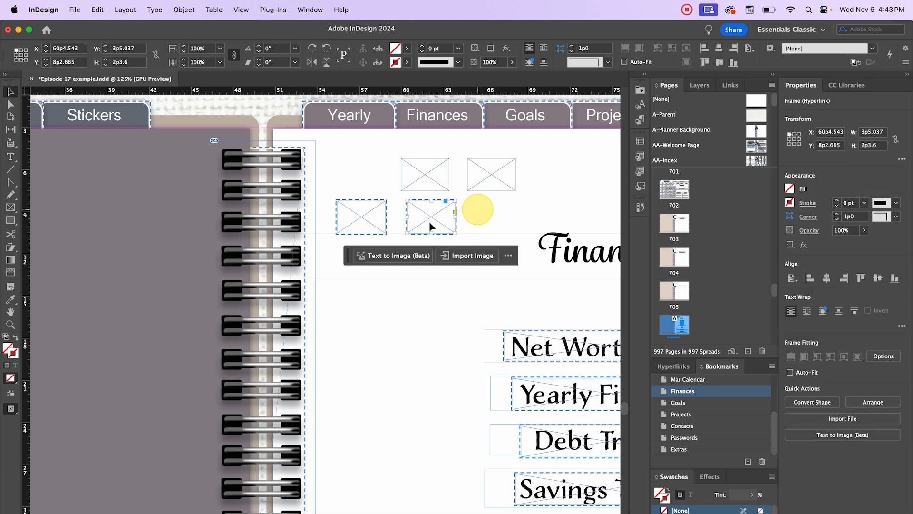
- Delete the hyperlinked frame, its copy and the two plain frames above the Finances heading
key(Delete)
click(416, 230)
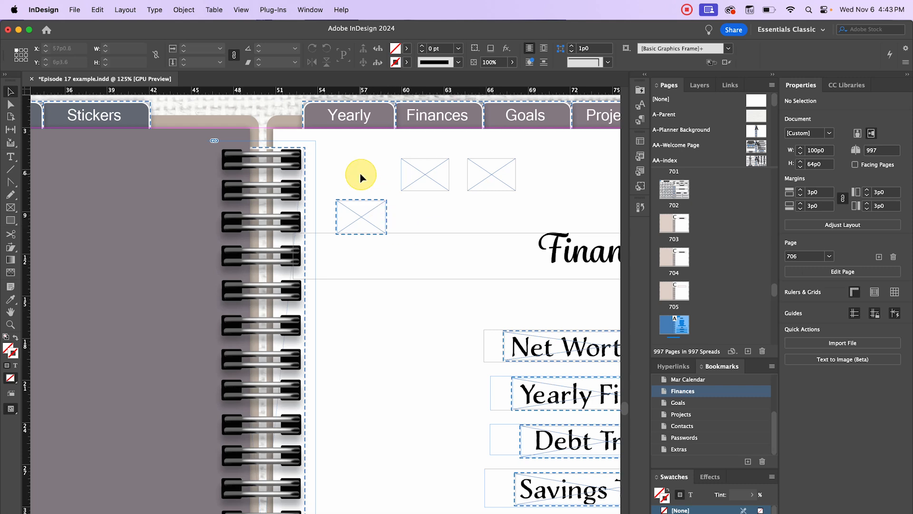
drag(360, 174, 507, 198)
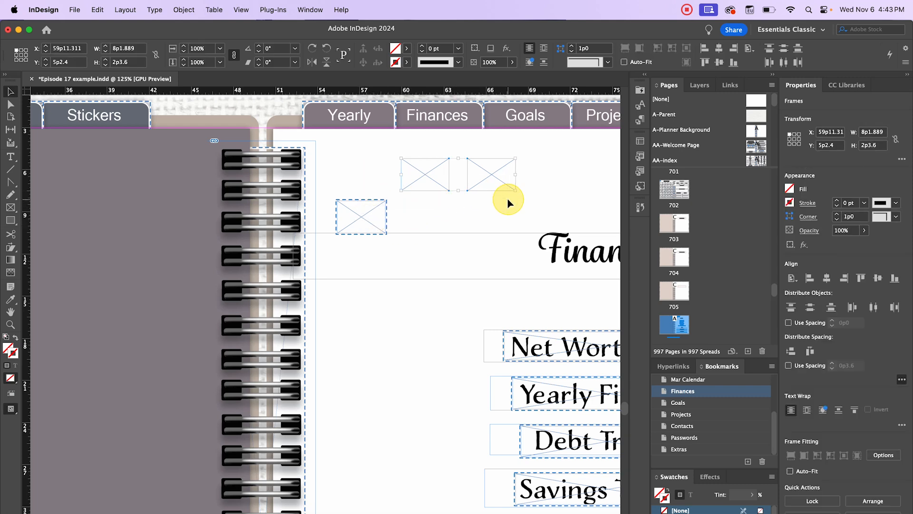
key(Delete)
click(363, 224)
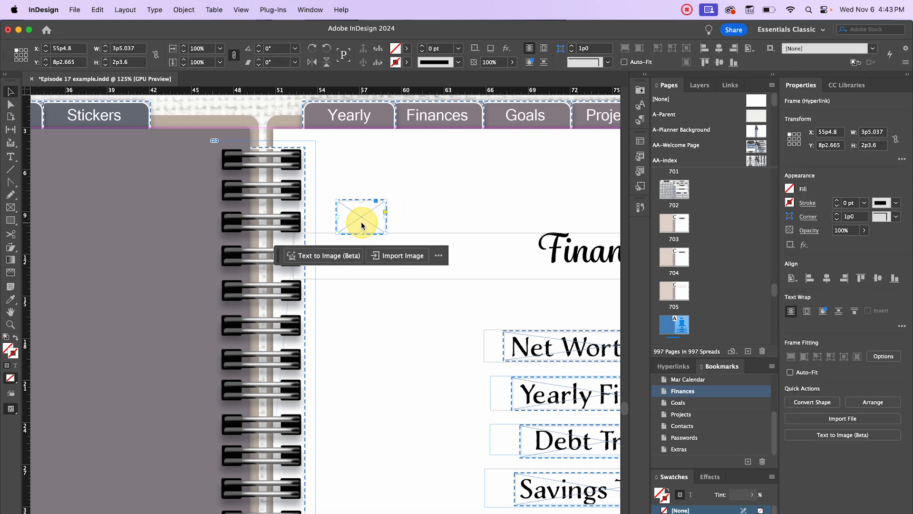
key(Delete)
- Look over the pages following the Finances index, from the net worth and yearly finance spreads through the Goal Planner spreads
scroll(364, 238, down, 1)
scroll(363, 237, down, 10)
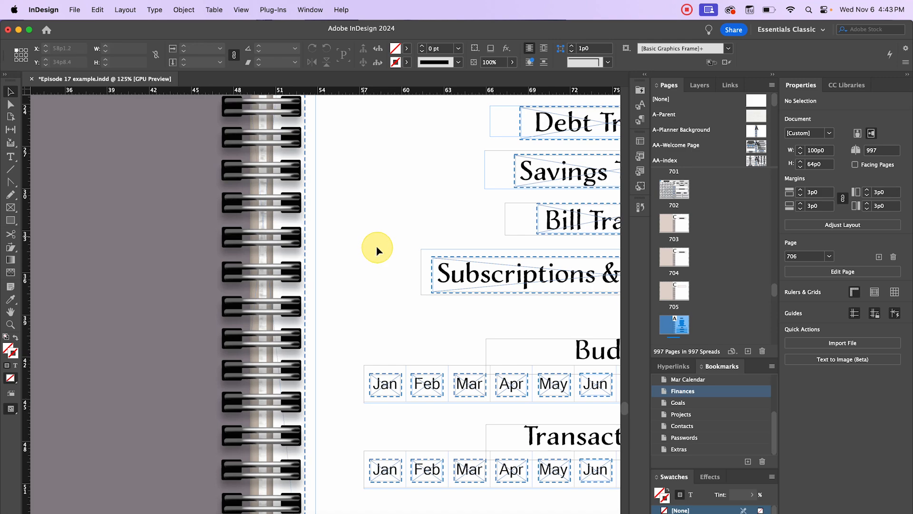
scroll(377, 250, down, 1)
scroll(374, 251, down, 2)
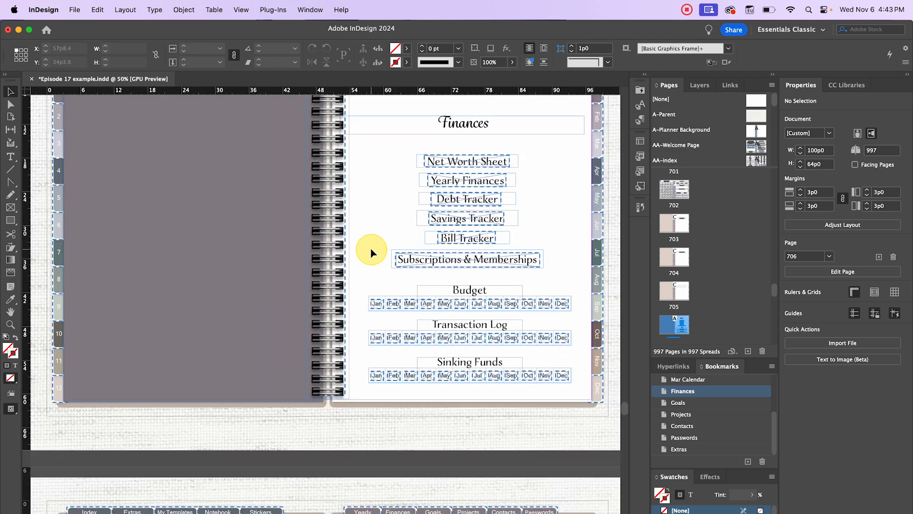
scroll(371, 252, up, 3)
scroll(371, 253, down, 18)
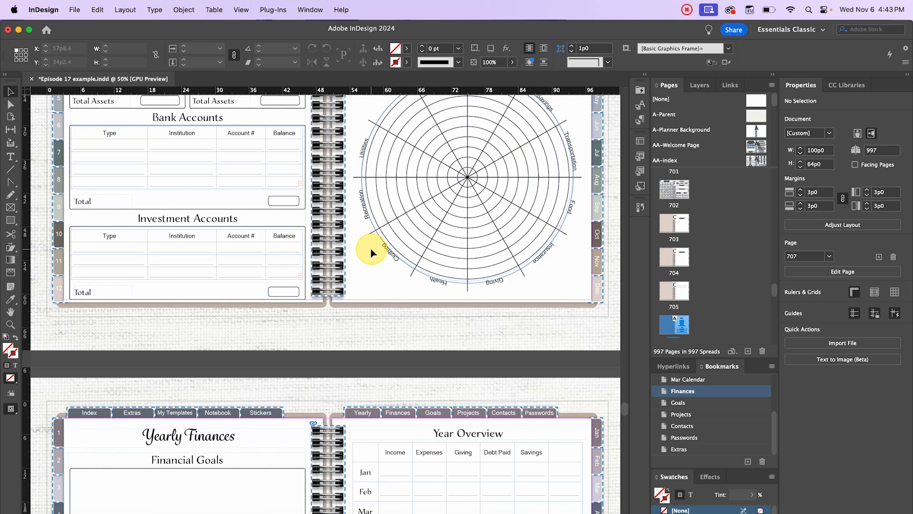
scroll(371, 249, down, 20)
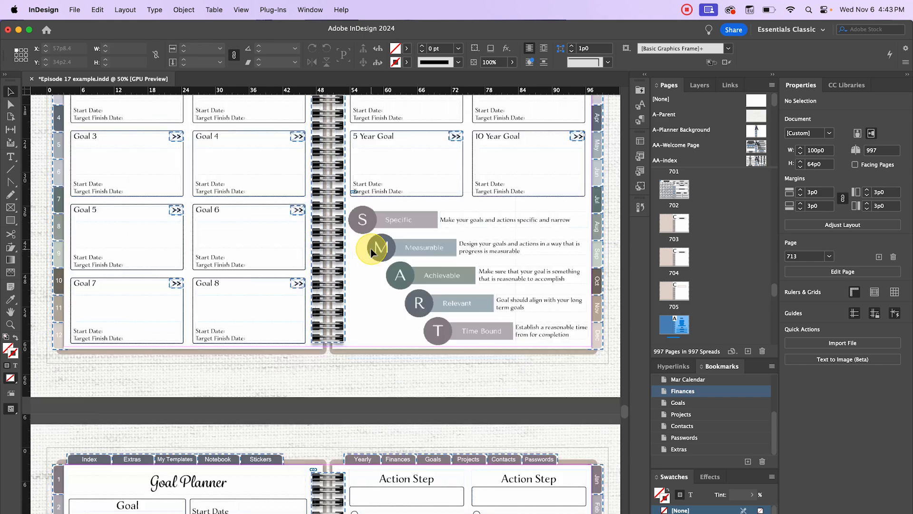
scroll(370, 249, down, 20)
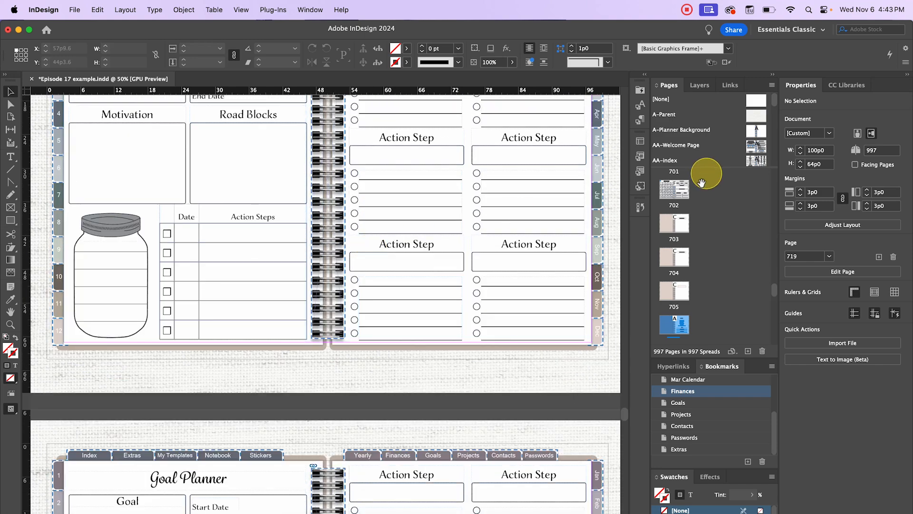
- Browse back through the page thumbnails and return to the January Calendar page through its bookmark
drag(775, 292, 769, 192)
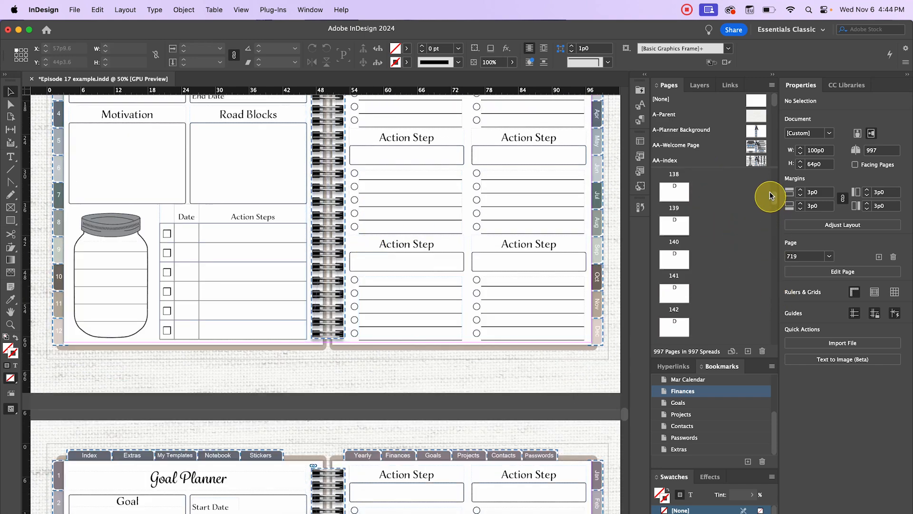
scroll(701, 392, up, 3)
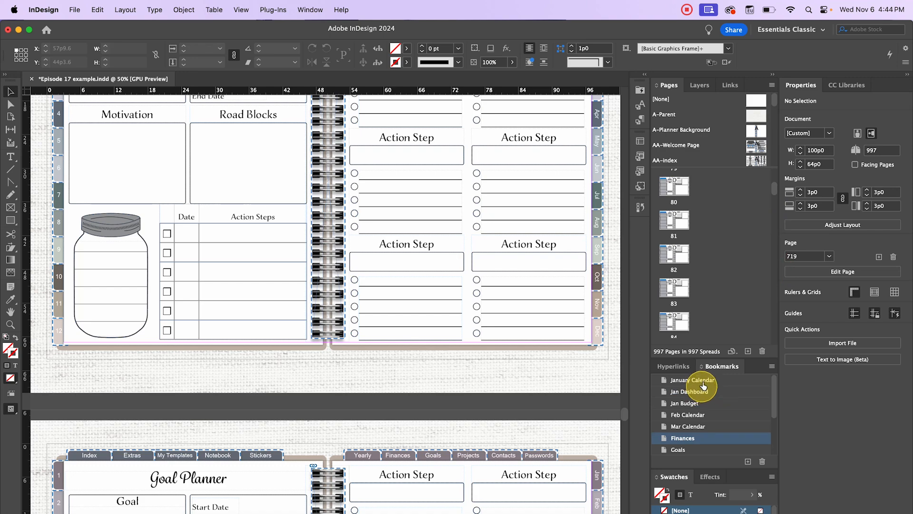
double_click(703, 380)
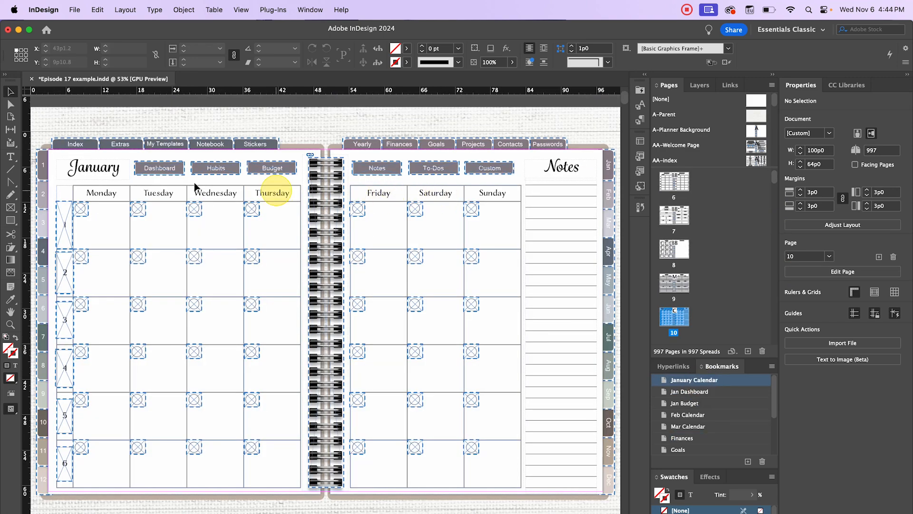
- Delete all the hyperlinked frames covering the January calendar's header buttons, week numbers and date circles
click(603, 497)
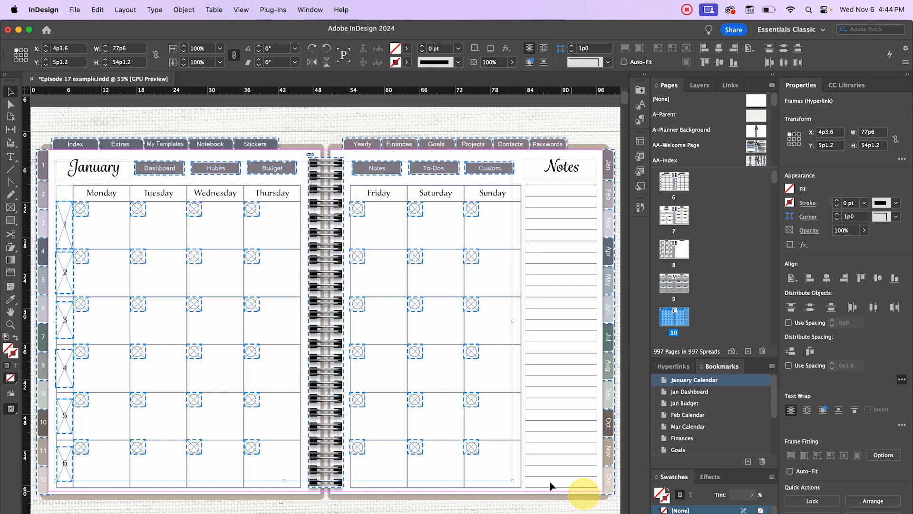
click(532, 471)
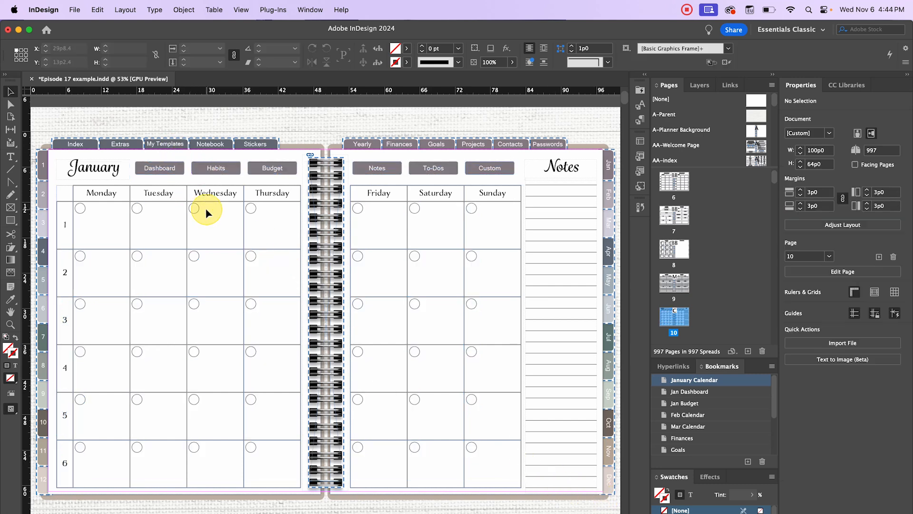
- Draw a rectangle frame about 2p7 wide and 1p9 high around Monday's date circle in week 1 of the January calendar
drag(188, 213, 254, 216)
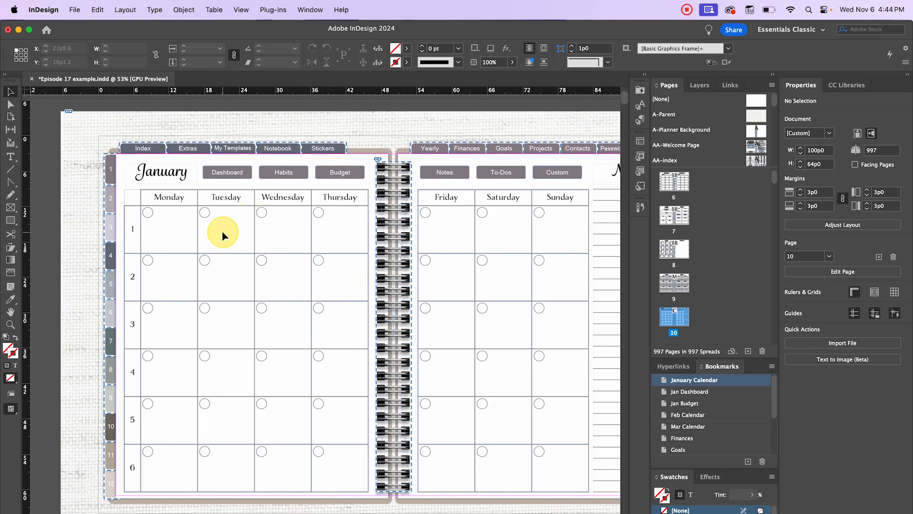
scroll(222, 230, up, 1)
scroll(224, 230, down, 3)
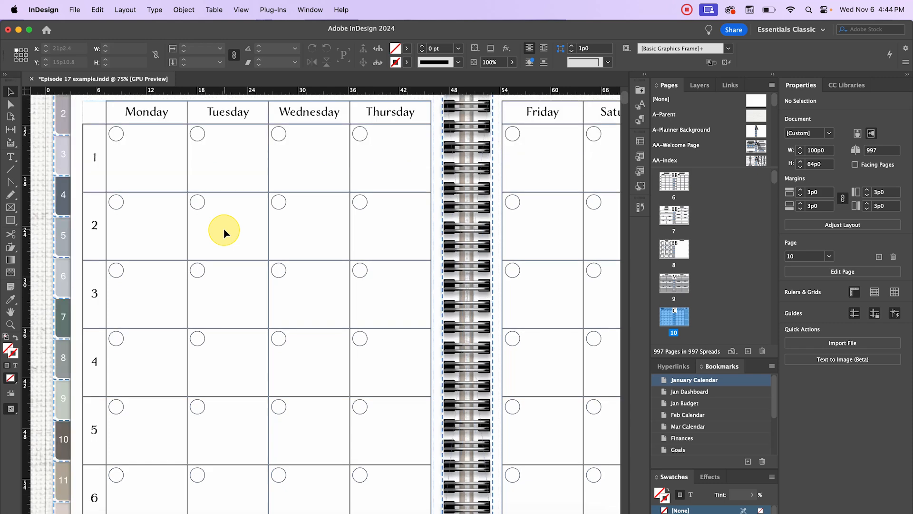
click(9, 209)
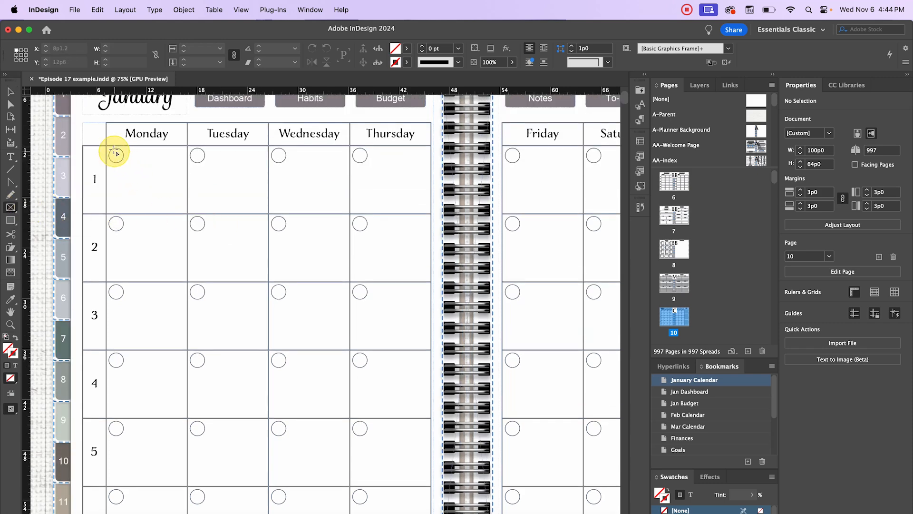
click(11, 209)
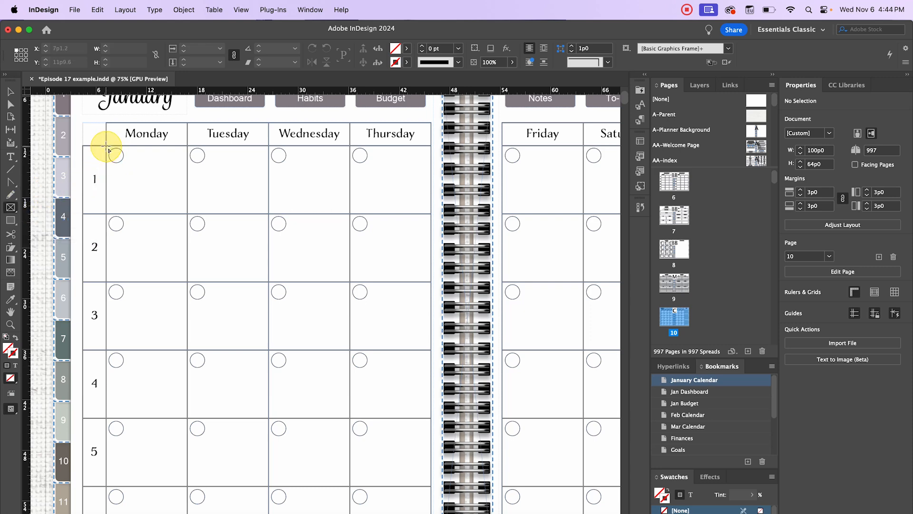
drag(107, 147, 127, 163)
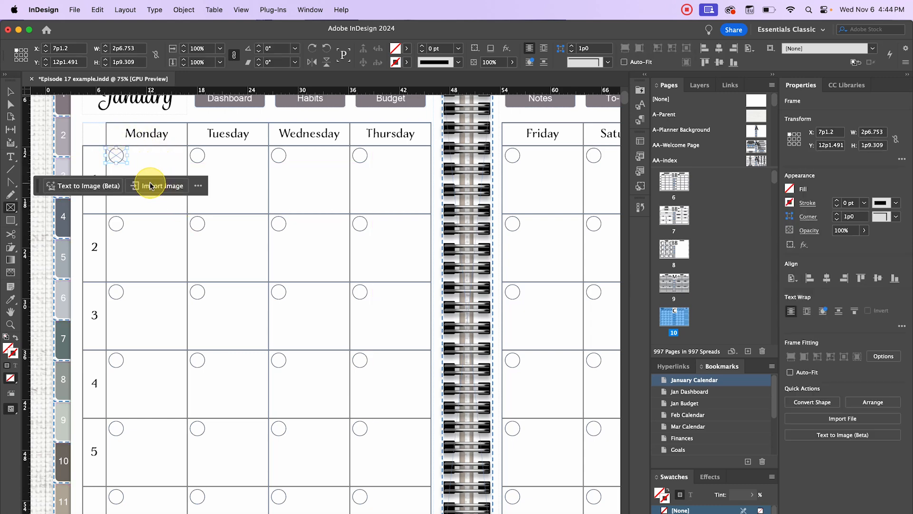
- Duplicate the new frame onto Tuesday's date circle in week 1
click(17, 93)
click(114, 158)
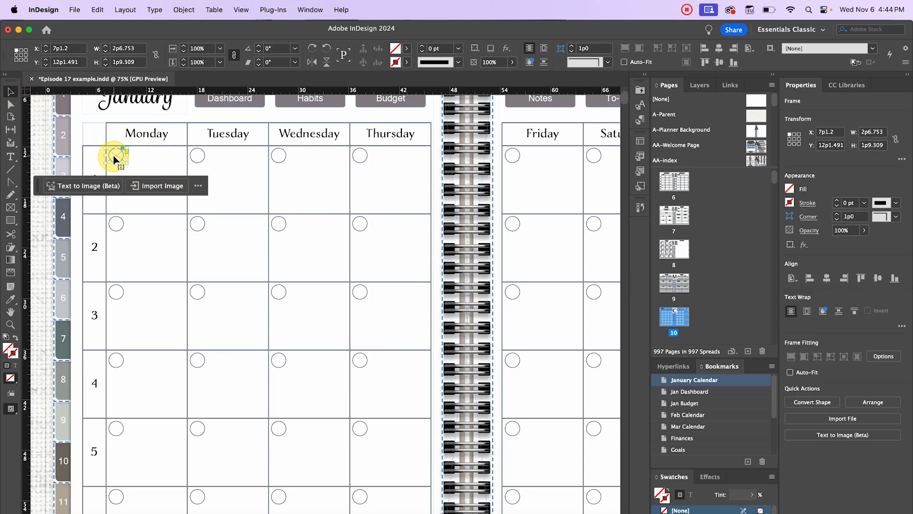
drag(115, 160, 198, 156)
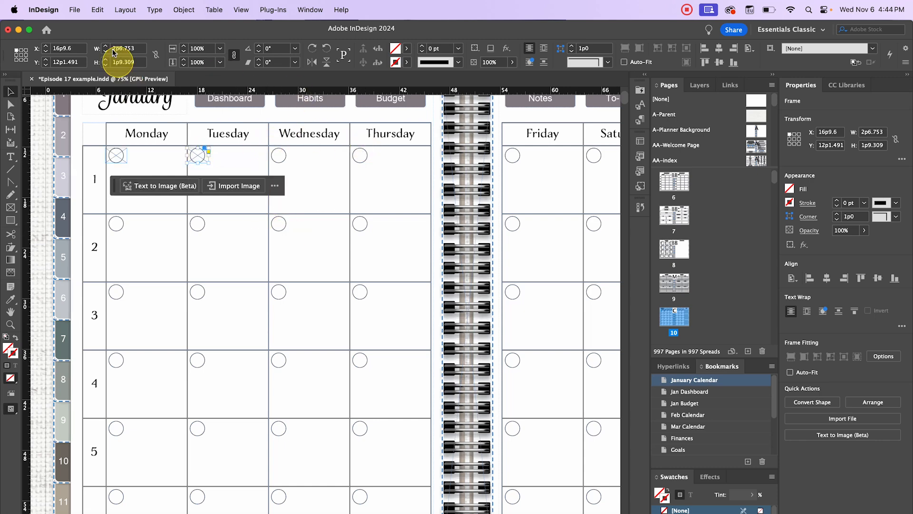
- Use Step and Repeat with a count of 2 and a 9p8.4 horizontal offset to add the Wednesday and Thursday frames
click(75, 11)
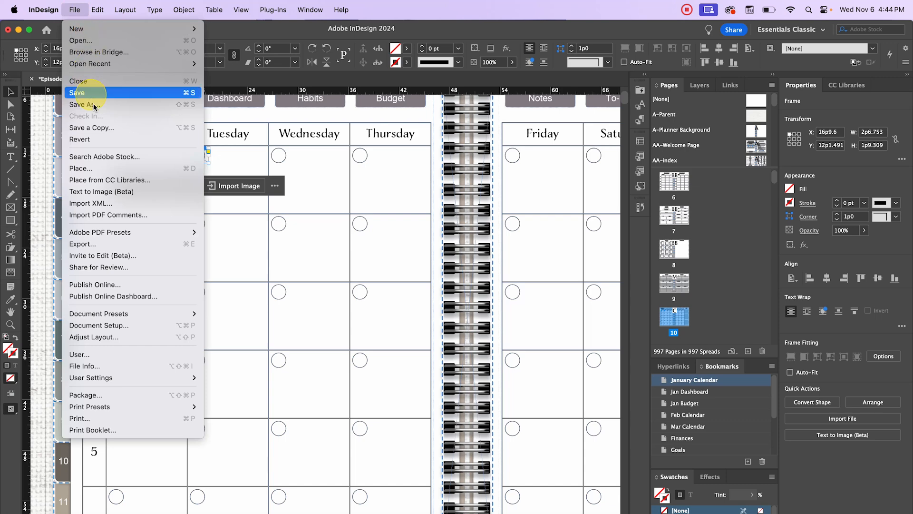
mouse_move(98, 10)
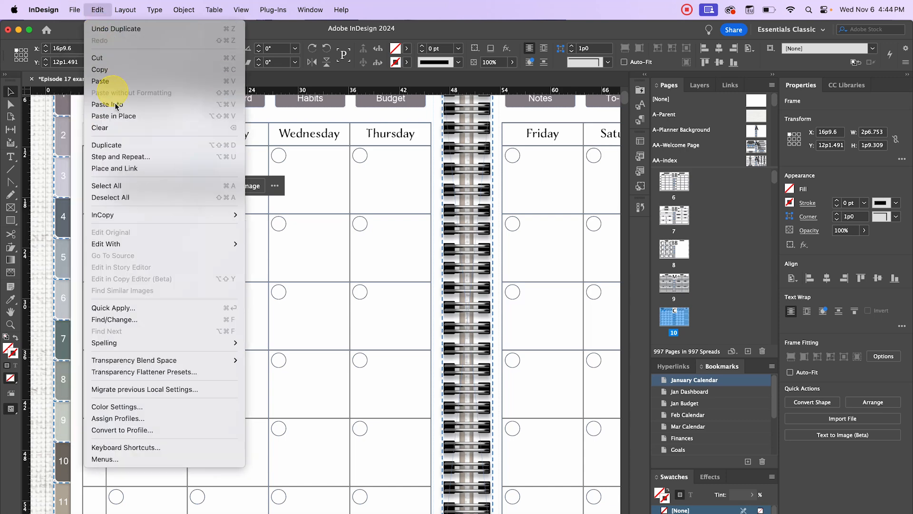
click(227, 160)
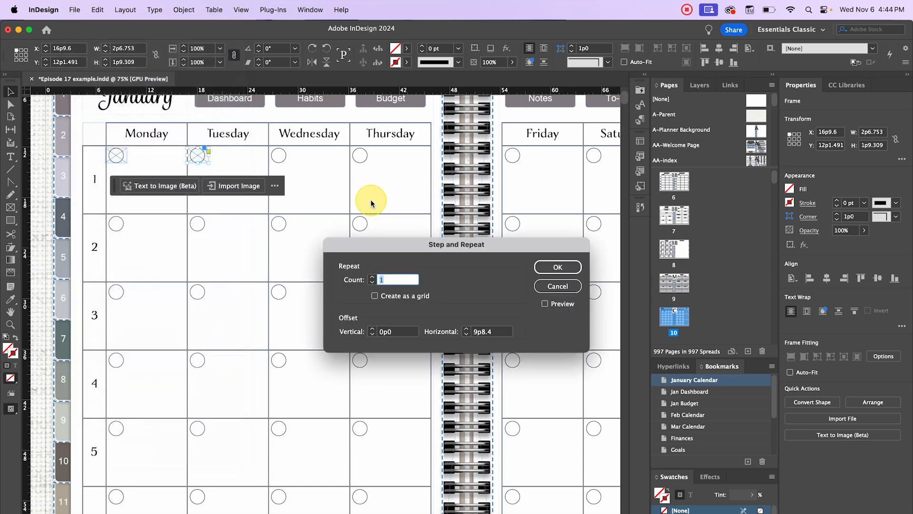
click(568, 266)
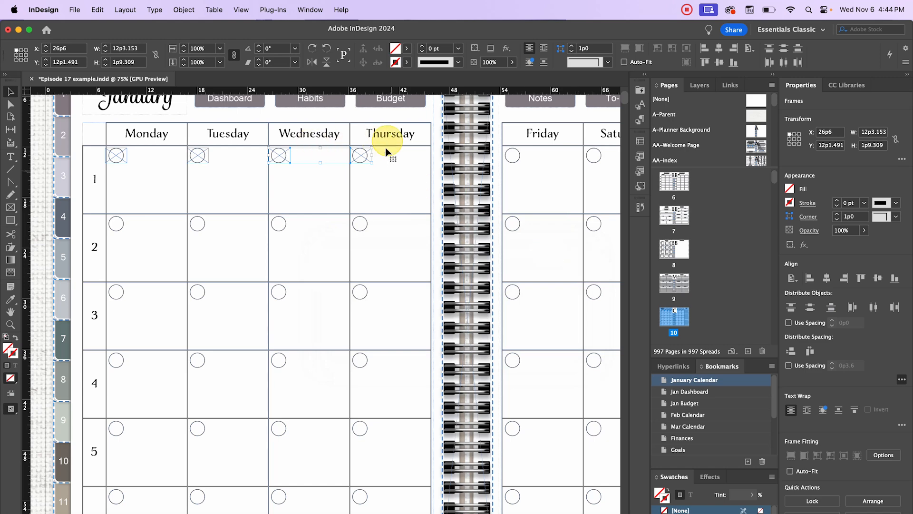
click(373, 200)
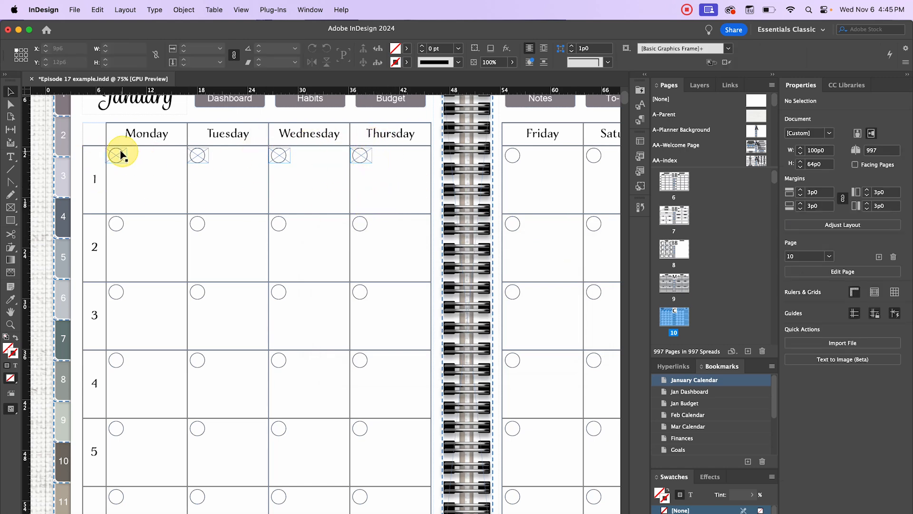
- Duplicate the four week 1 frames, Monday to Thursday, onto the date circles in week 2
drag(98, 143, 369, 228)
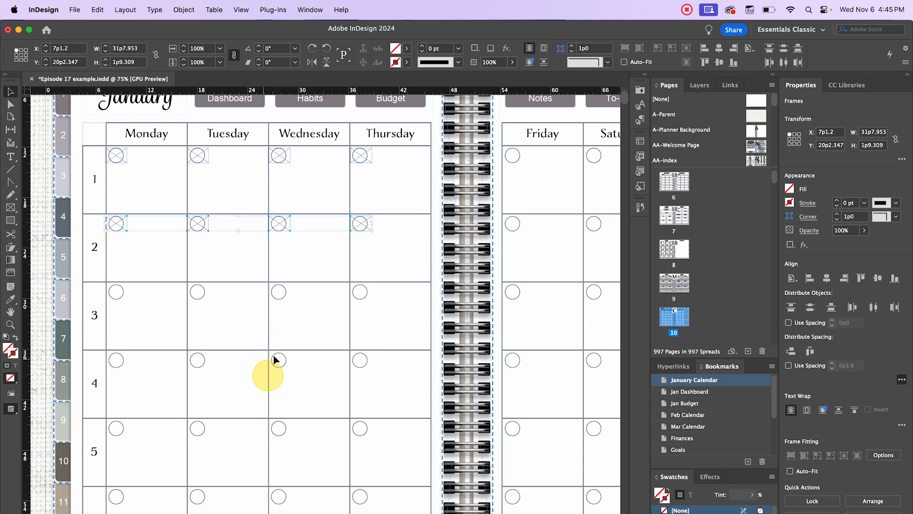
scroll(275, 347, down, 3)
scroll(167, 256, up, 4)
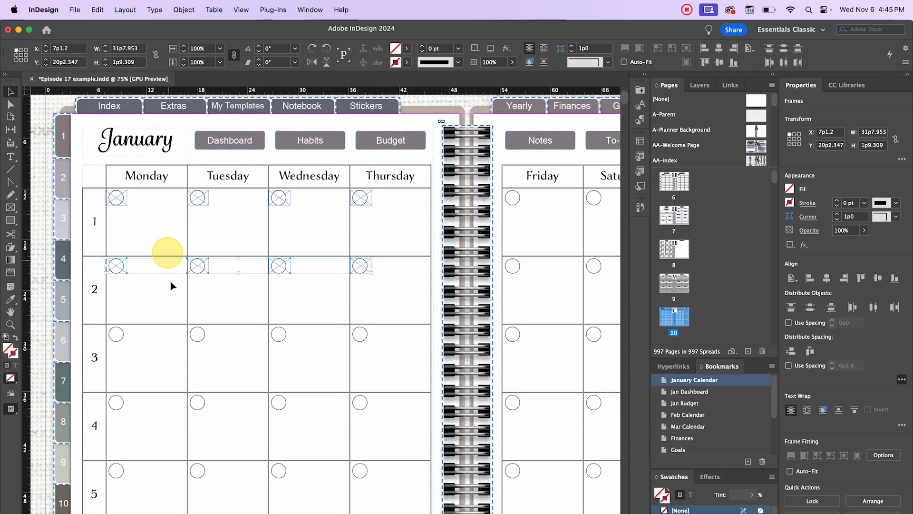
scroll(157, 309, down, 1)
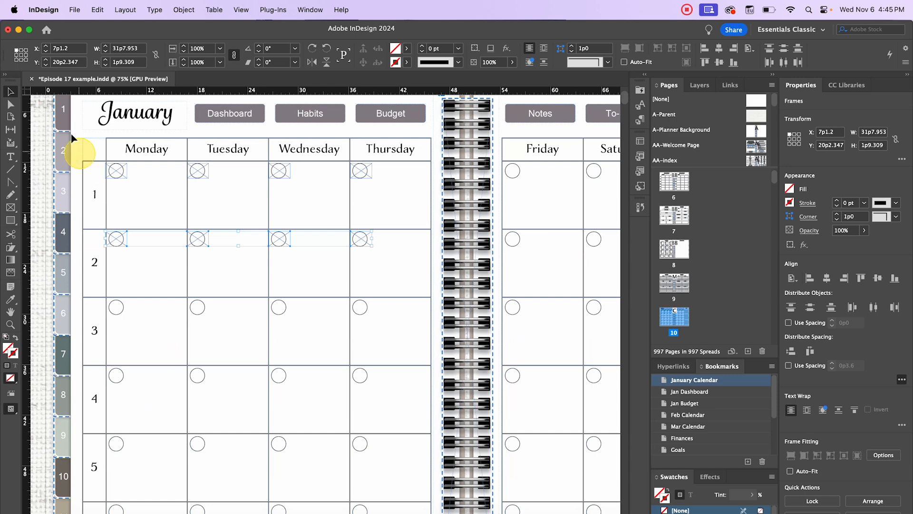
- Use Step and Repeat with a count of 4 and an 8p0.857 vertical offset to fill weeks 3 to 6
click(97, 10)
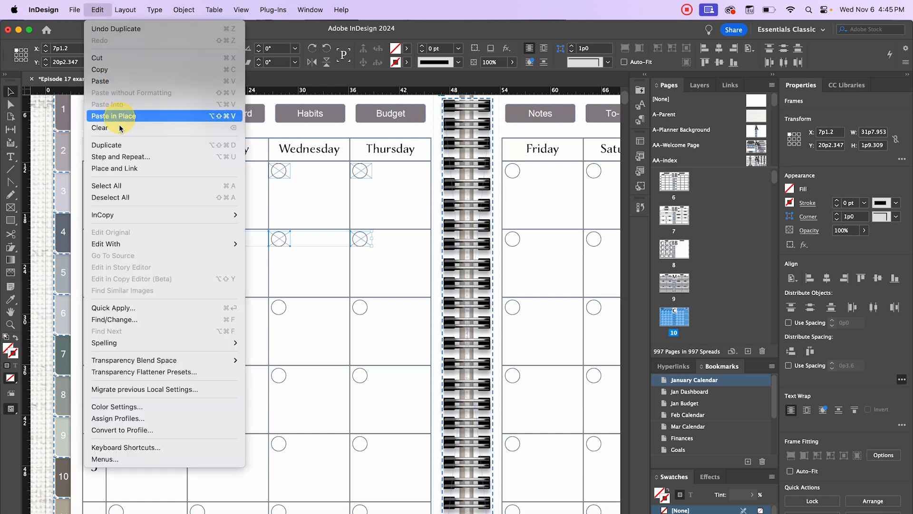
click(124, 154)
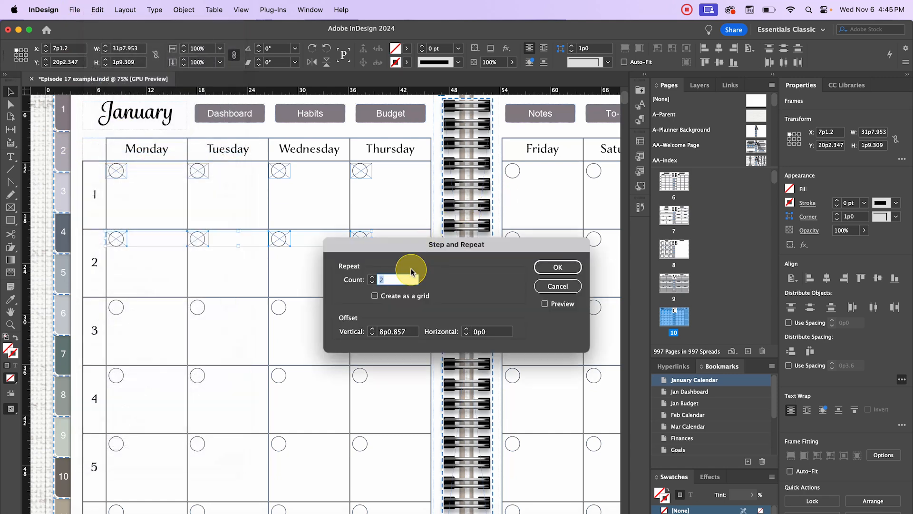
text(4)
click(551, 266)
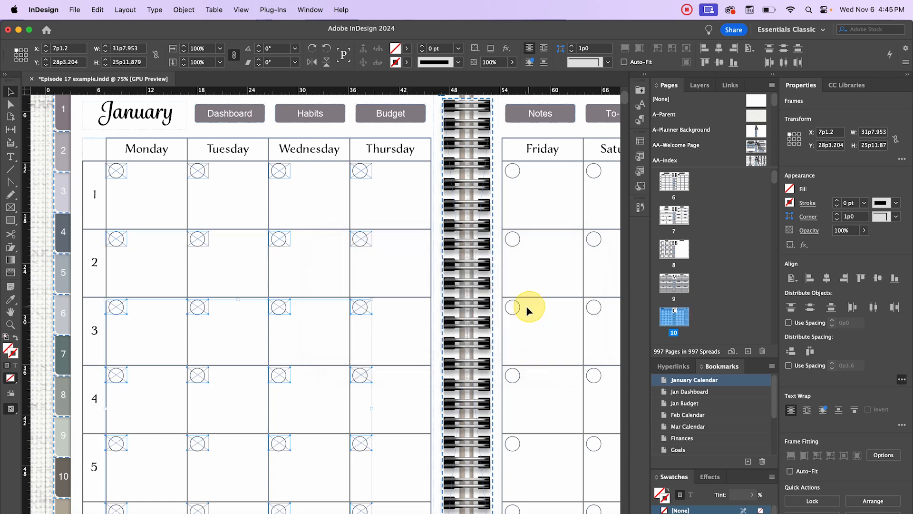
click(492, 307)
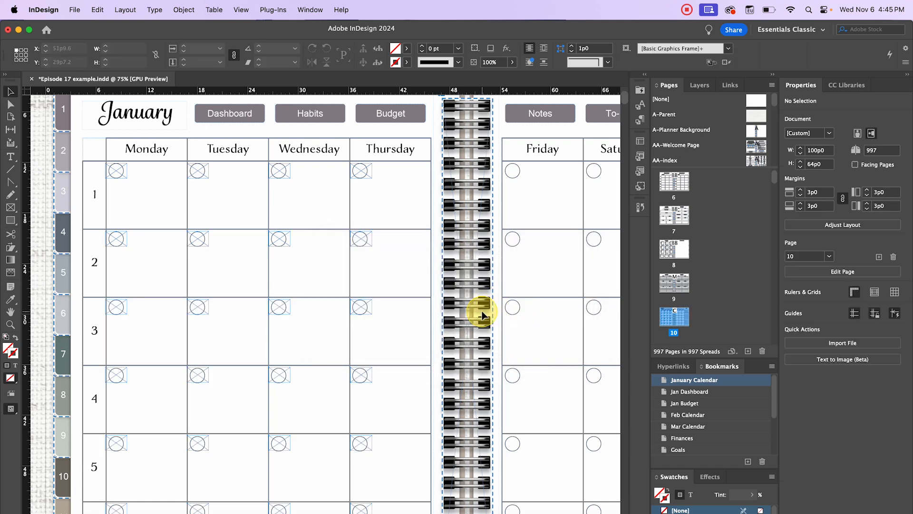
- Duplicate the Monday, Tuesday and Wednesday columns of frames onto the Friday, Saturday and Sunday date circles
key(super+minus)
drag(530, 314, 409, 300)
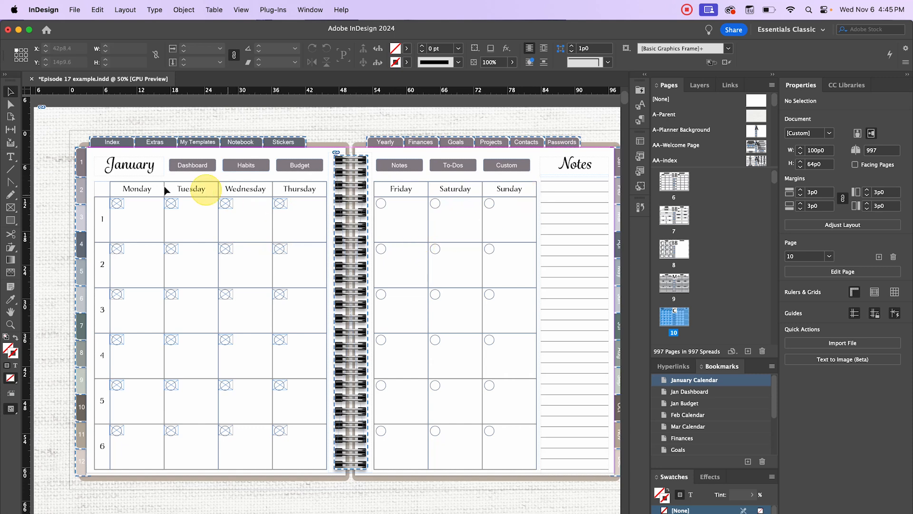
drag(102, 189, 246, 446)
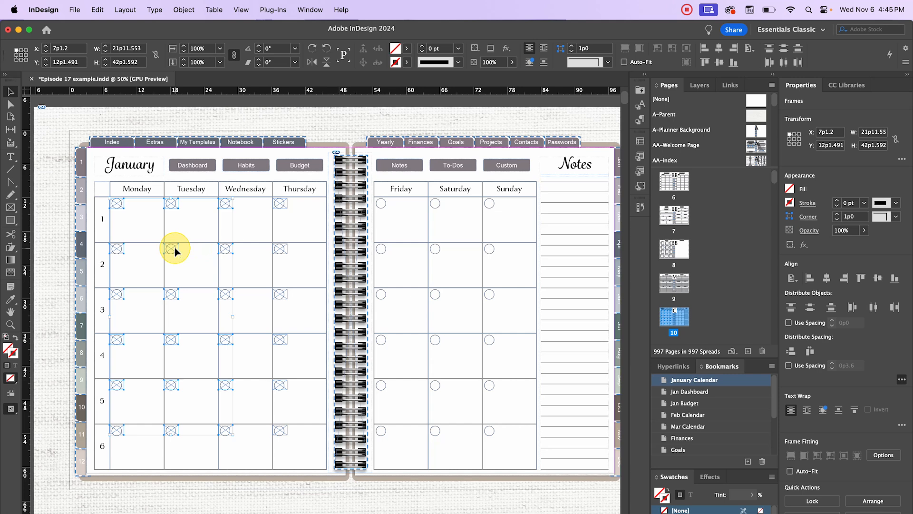
drag(174, 247, 442, 239)
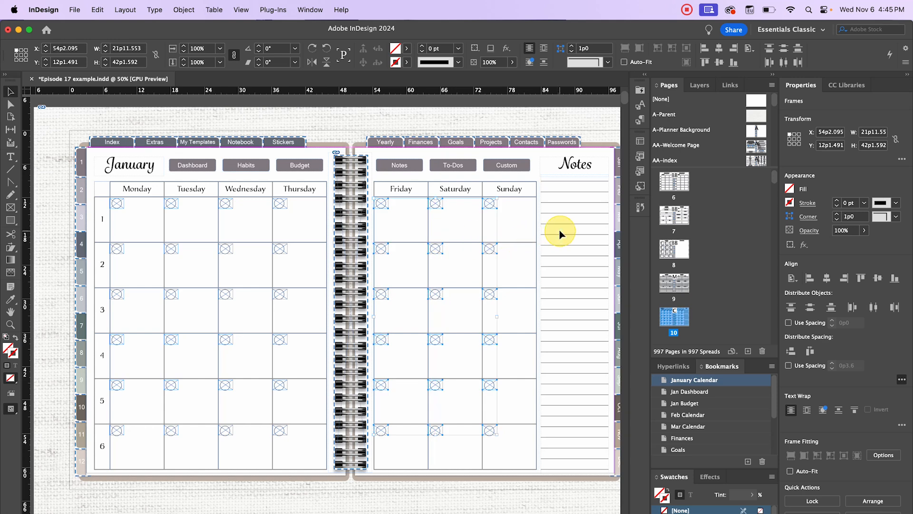
click(559, 233)
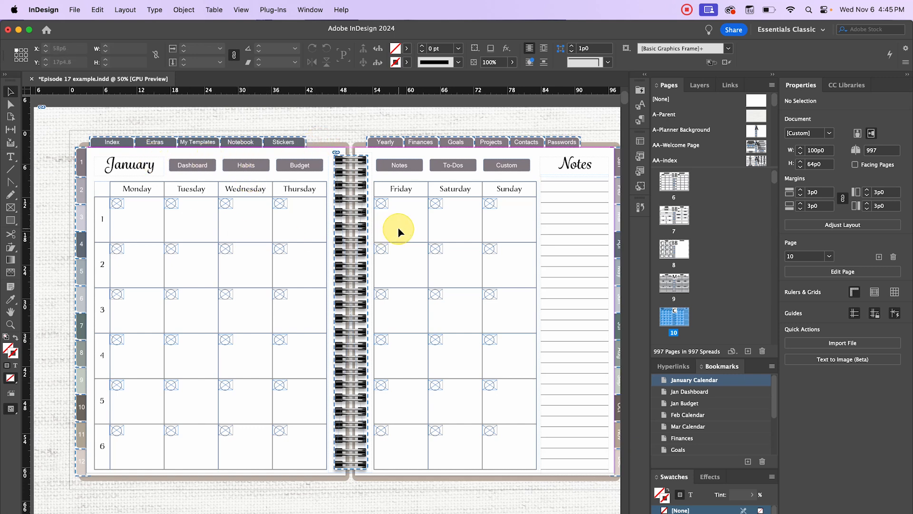
- View the Yearly Overview on page 6, and return to the January Calendar through its bookmark
scroll(672, 214, up, 5)
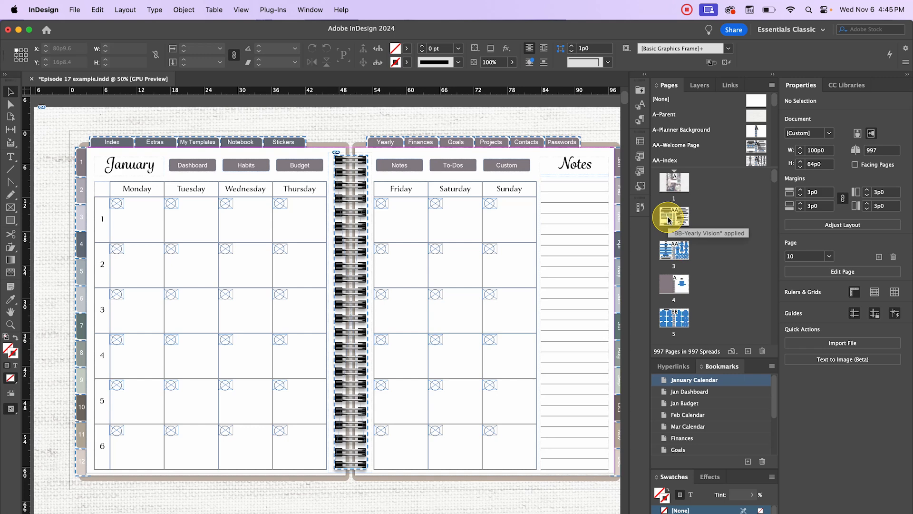
scroll(668, 220, down, 3)
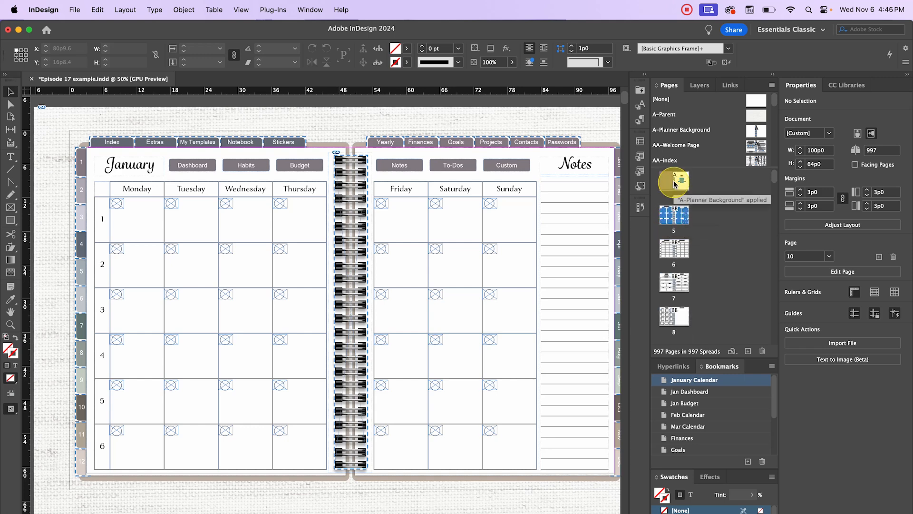
double_click(670, 249)
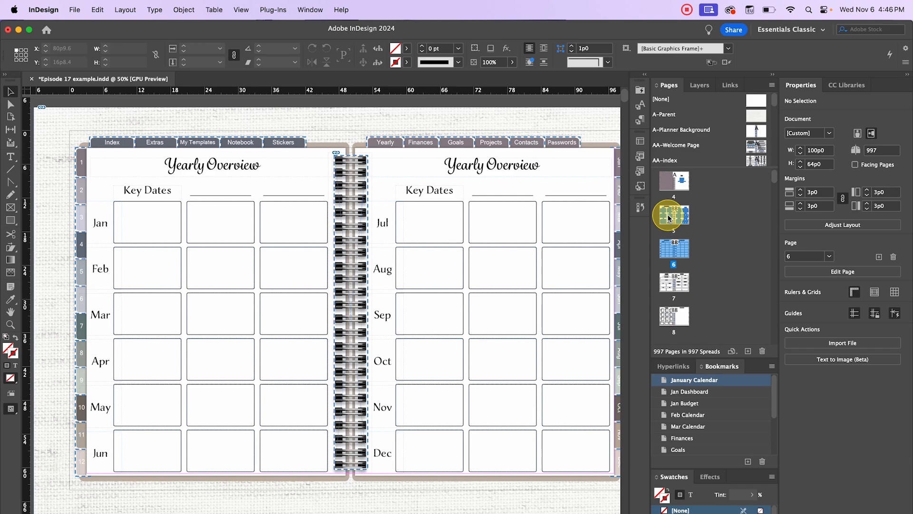
double_click(681, 379)
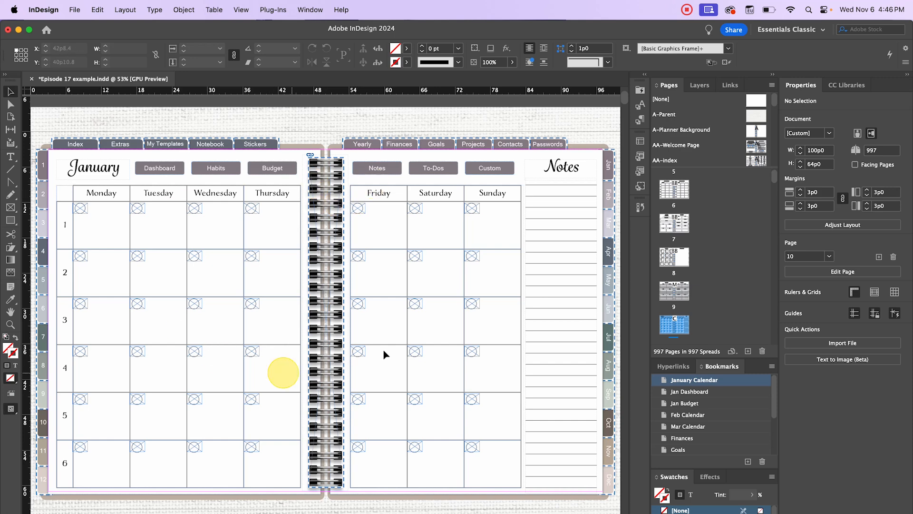
- Open page 12, the January Week 1 spread, and select its hyperlinked weekday header frames from Monday to Sunday
scroll(683, 270, down, 2)
scroll(684, 269, down, 7)
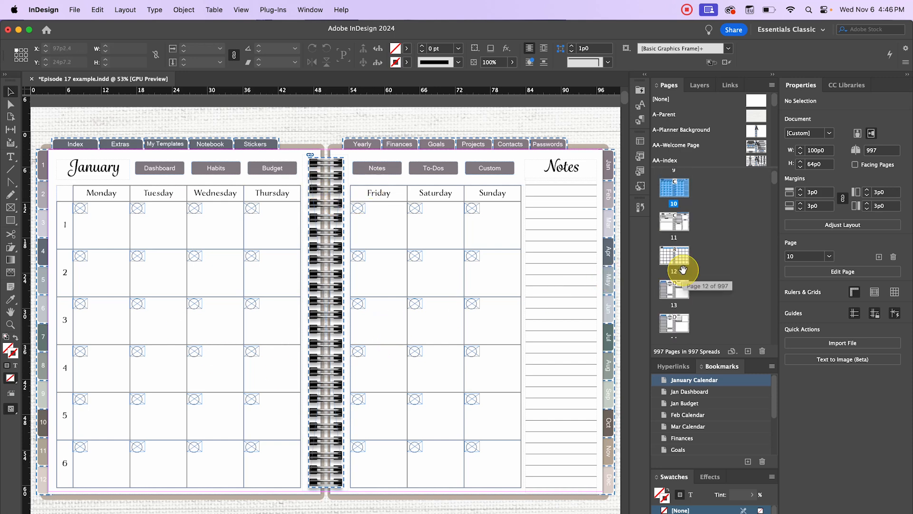
scroll(687, 266, up, 3)
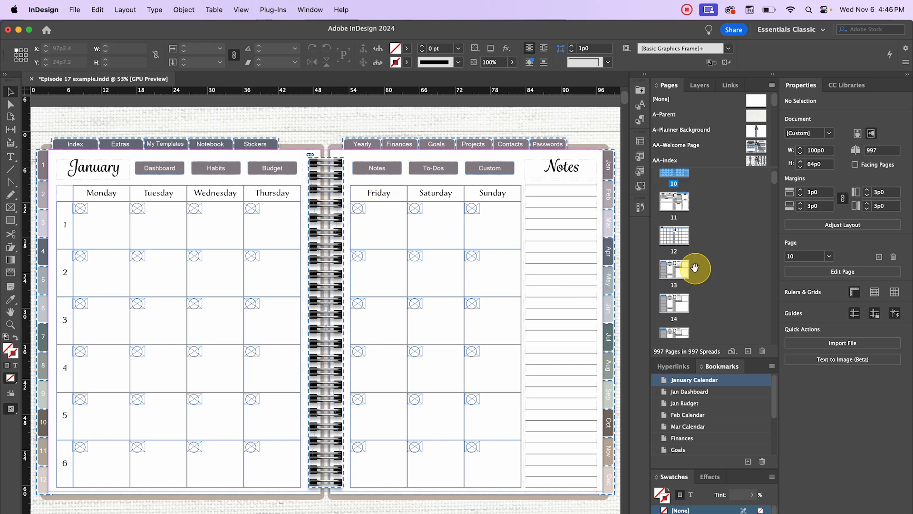
double_click(674, 236)
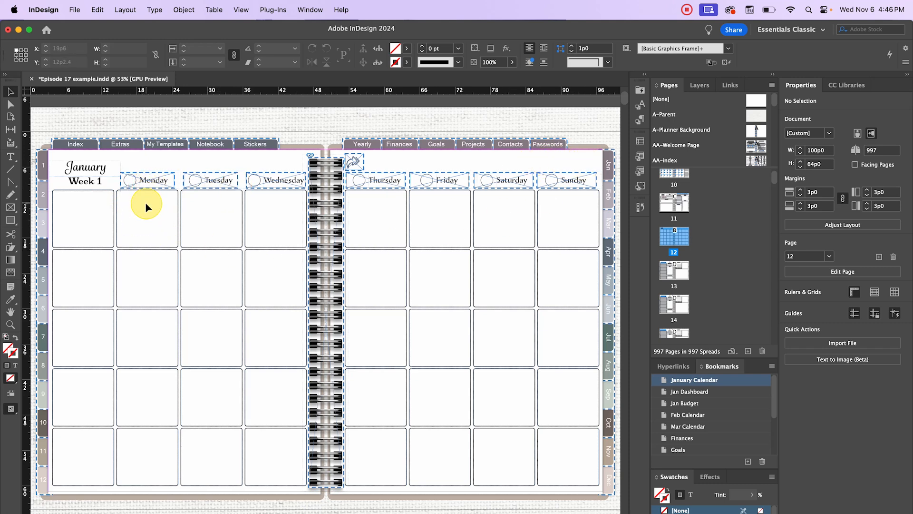
drag(145, 210, 586, 185)
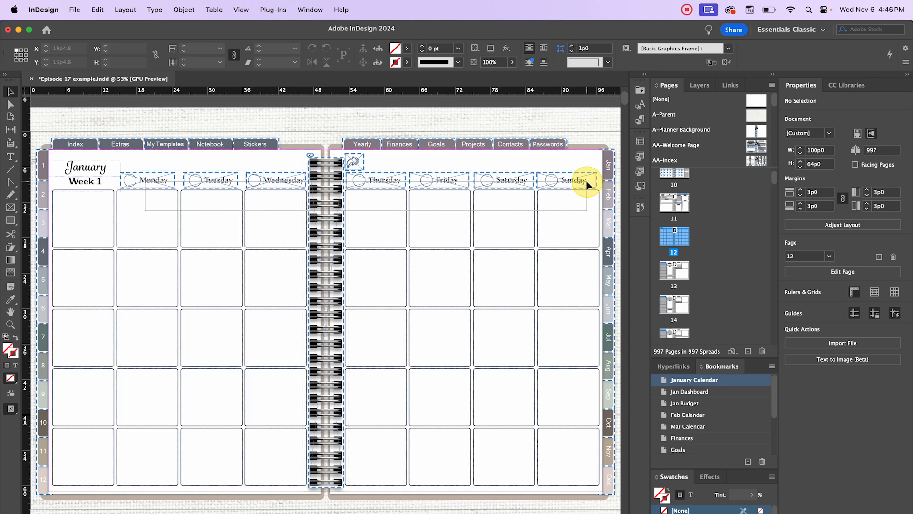
drag(588, 184, 587, 185)
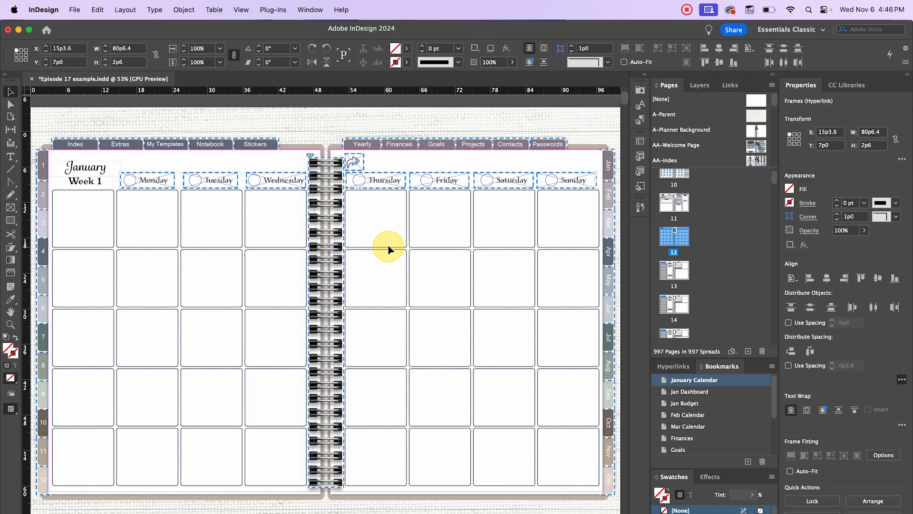
- Delete the existing hyperlinked weekday header frames, Monday to Sunday, on the January Week 3 spread
scroll(372, 243, down, 15)
scroll(369, 243, down, 20)
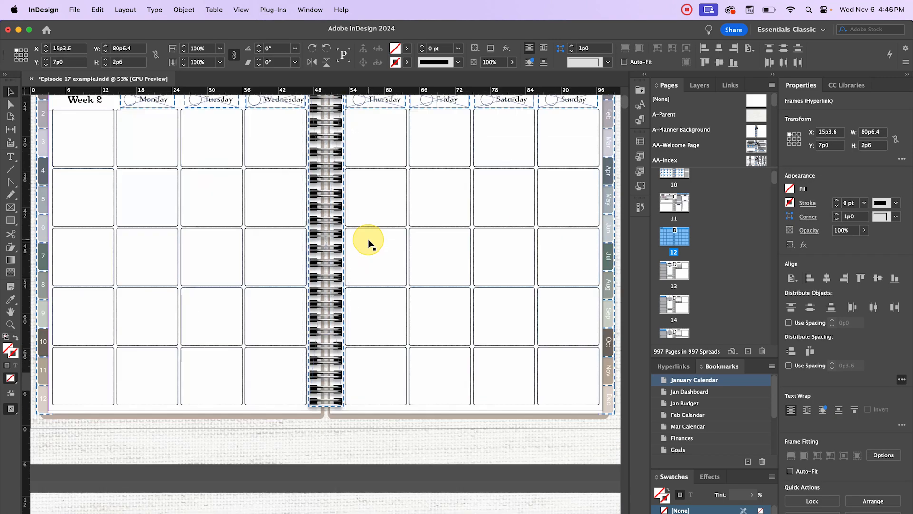
scroll(368, 239, down, 6)
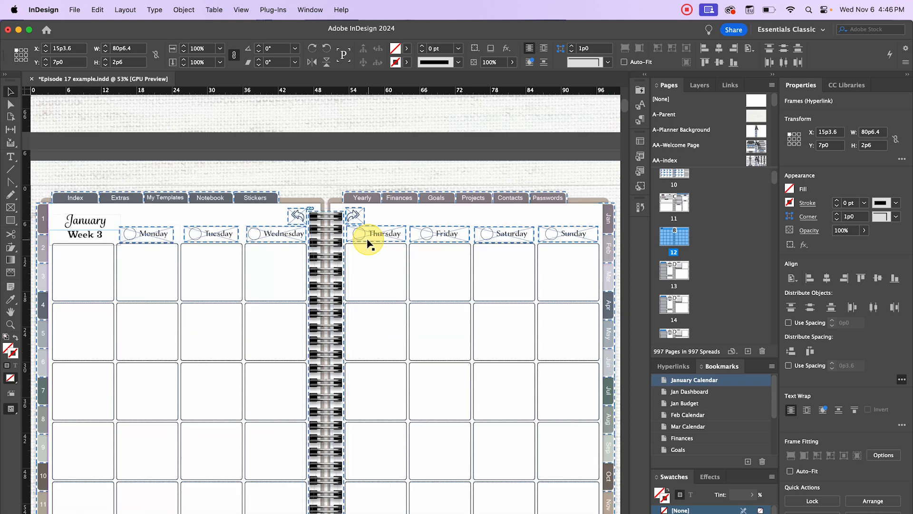
drag(105, 240, 595, 241)
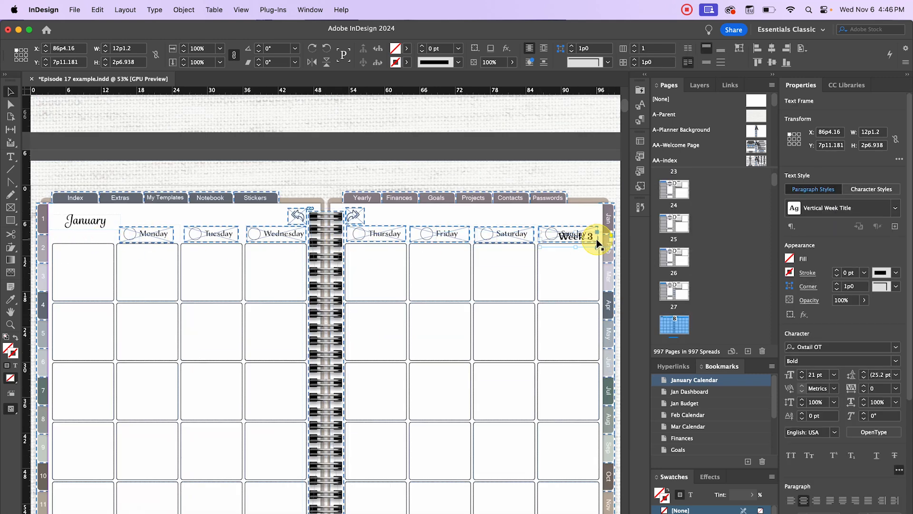
key(super+z)
click(161, 272)
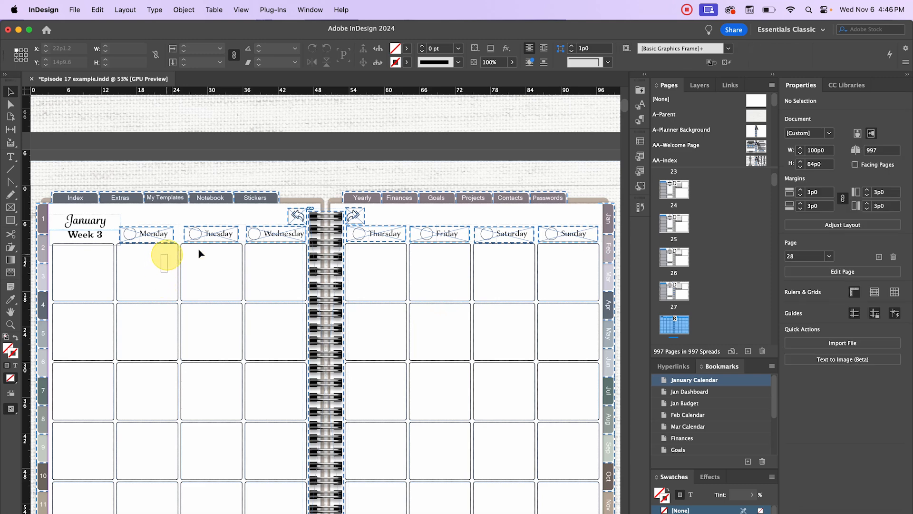
click(601, 243)
key(Delete)
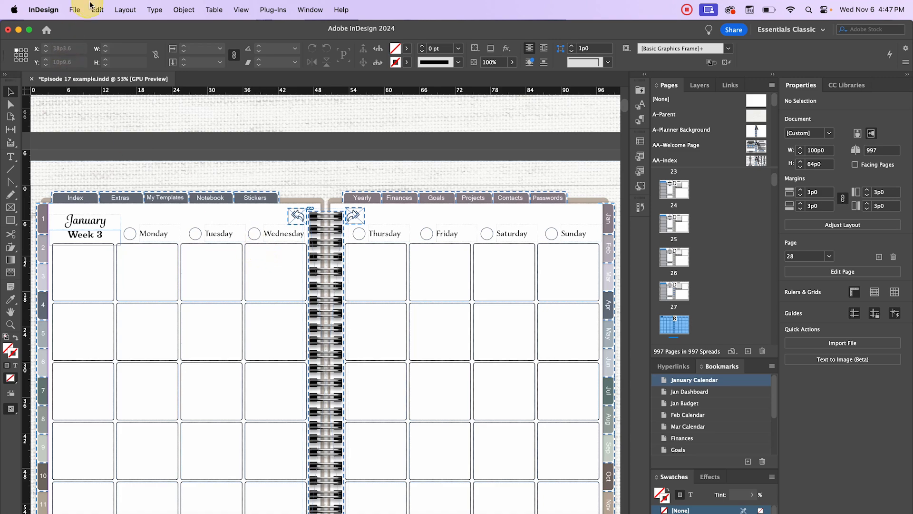
- Paste the copied weekday header frames in place on the January Week 3 spread
click(77, 11)
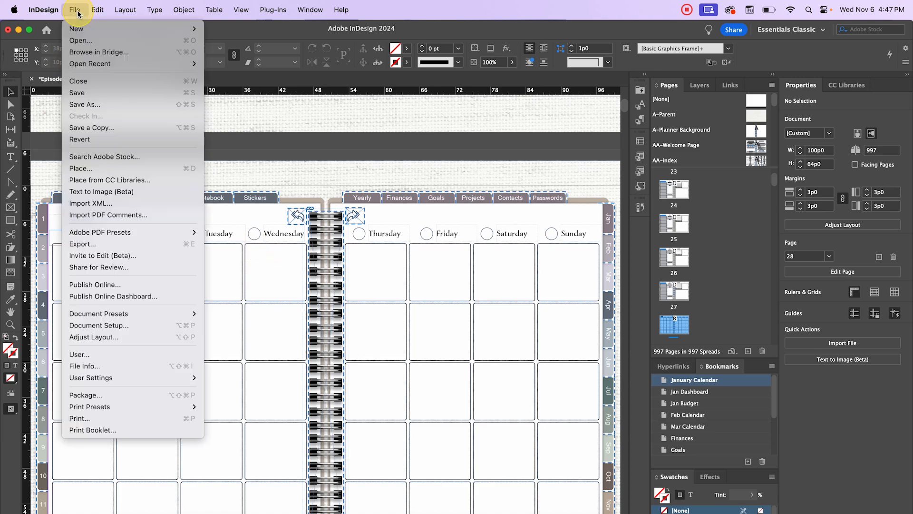
mouse_move(109, 13)
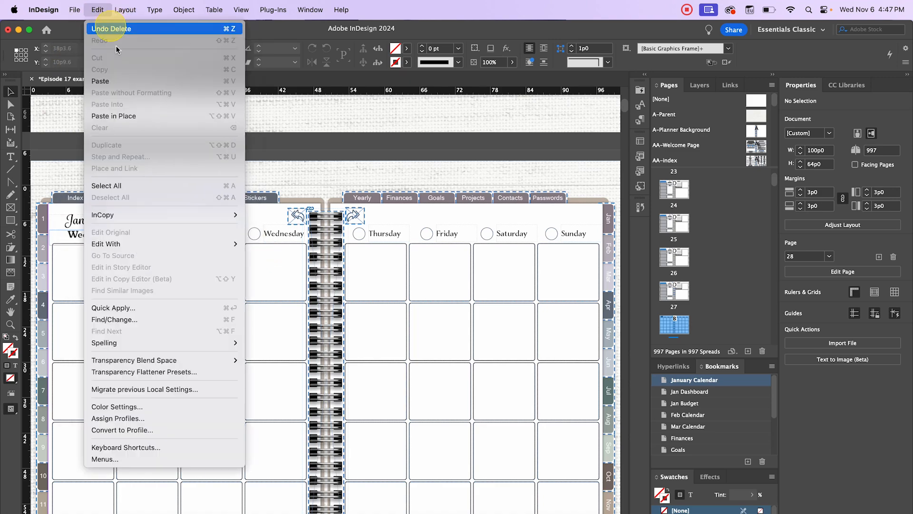
click(135, 116)
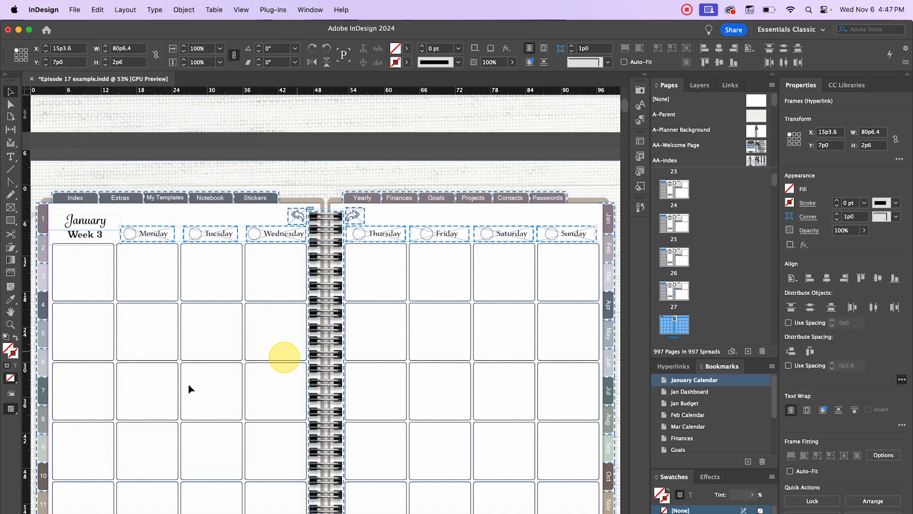
- Look through the January daily pages that follow Week 3, up to the Week 4 spread
scroll(265, 316, down, 15)
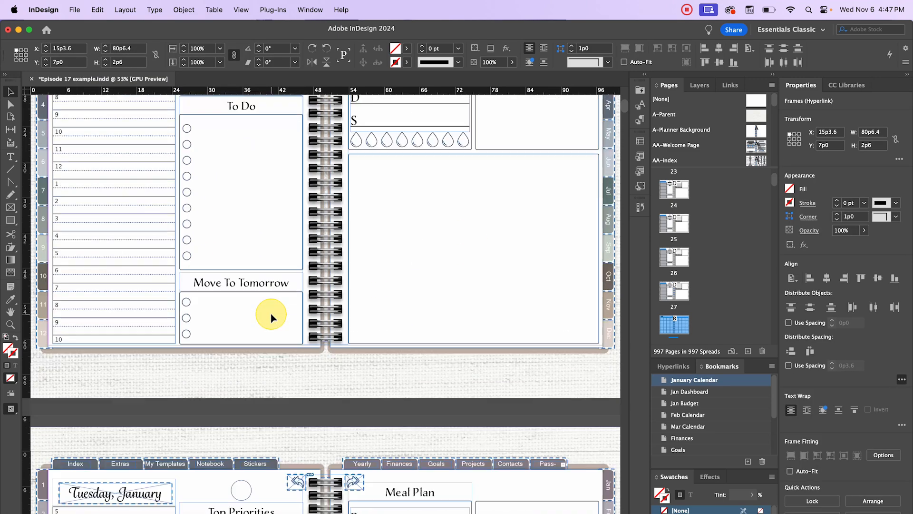
scroll(271, 318, down, 20)
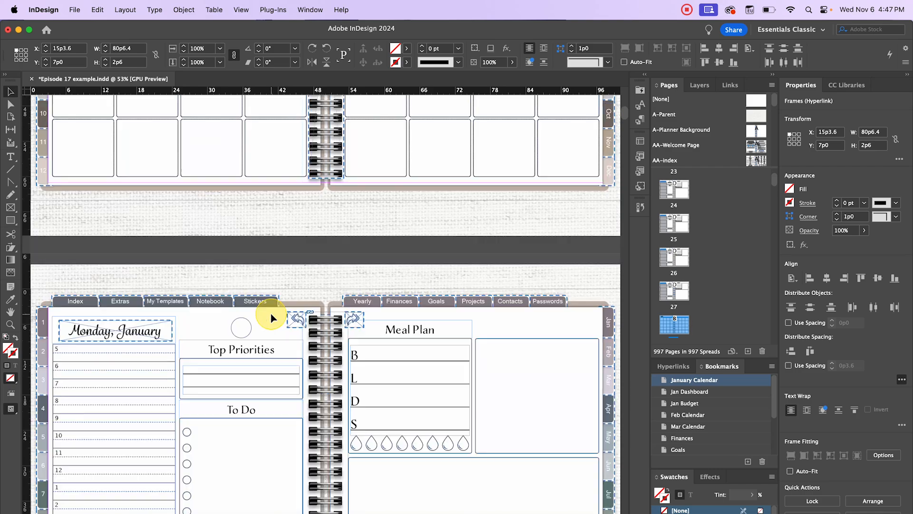
scroll(271, 317, down, 15)
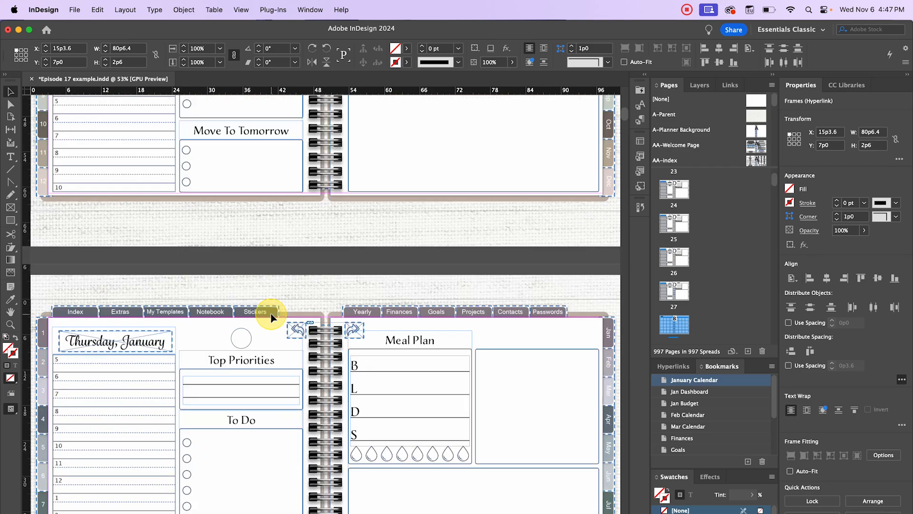
scroll(224, 273, down, 15)
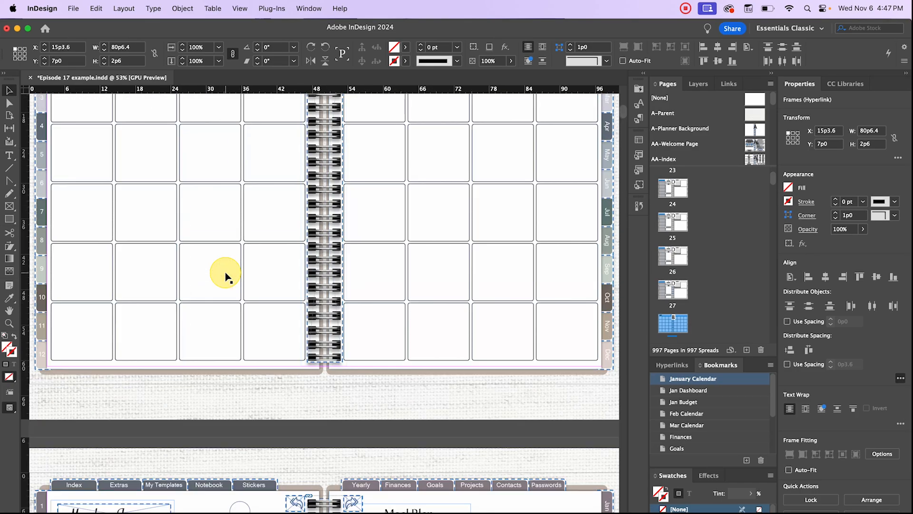
scroll(225, 271, down, 10)
scroll(224, 272, up, 11)
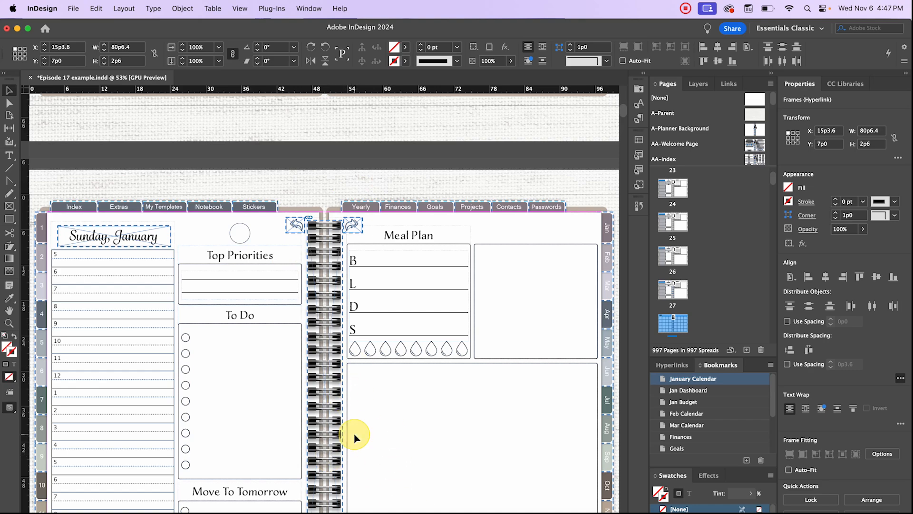
scroll(336, 430, up, 15)
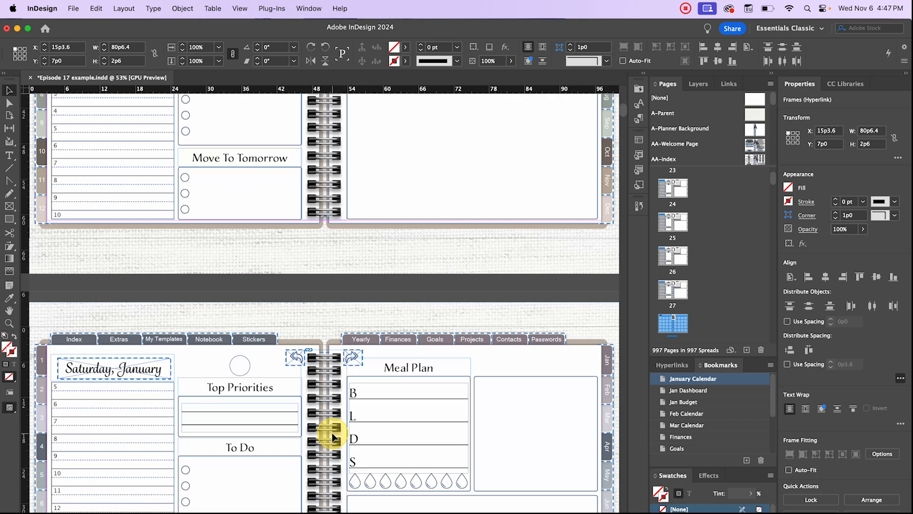
scroll(332, 435, up, 20)
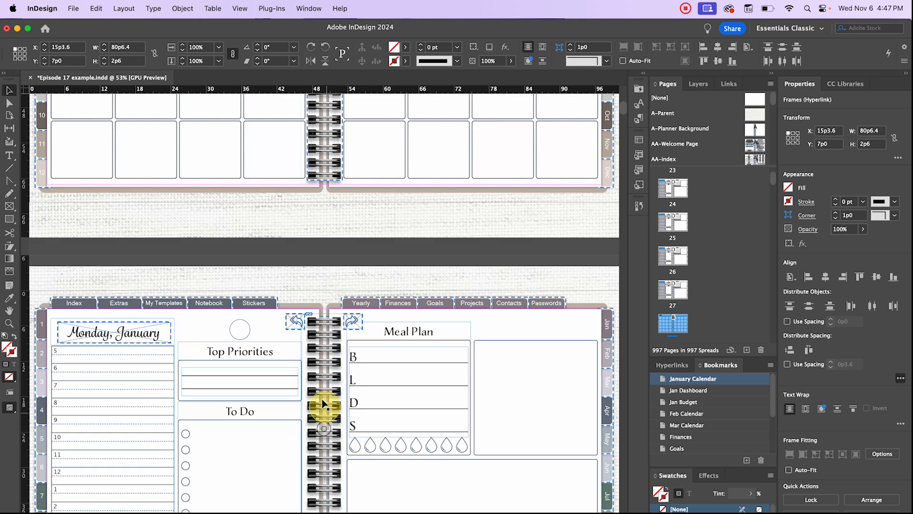
scroll(322, 403, down, 8)
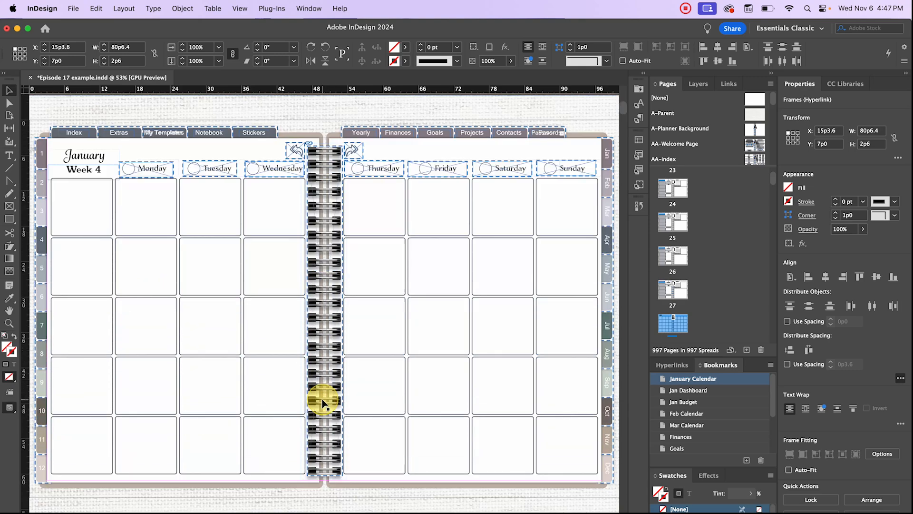
- Paste the copied weekday header frames in place on the January Week 5 and Week 6 spreads
click(152, 179)
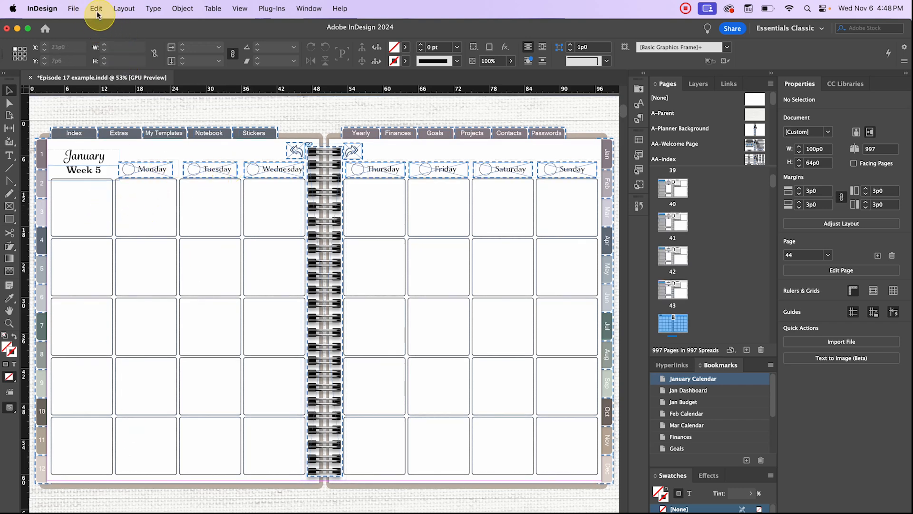
click(97, 14)
click(160, 116)
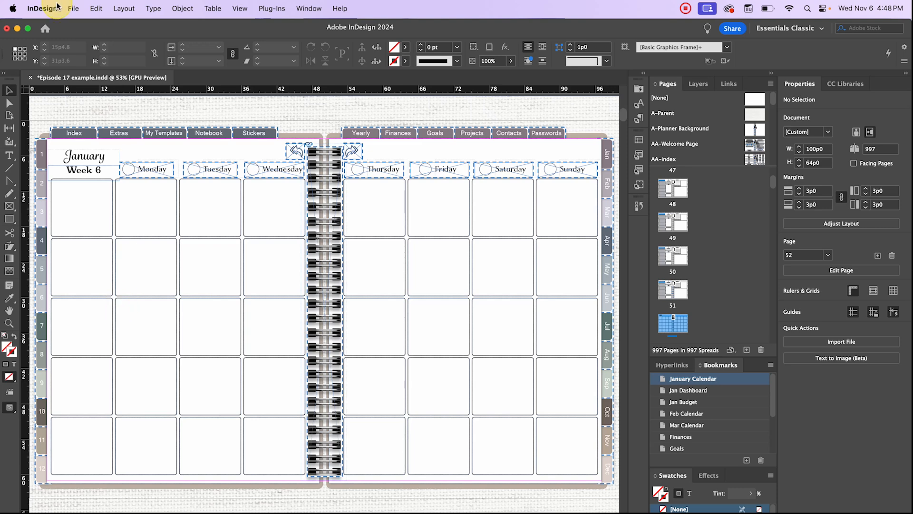
click(97, 9)
click(119, 115)
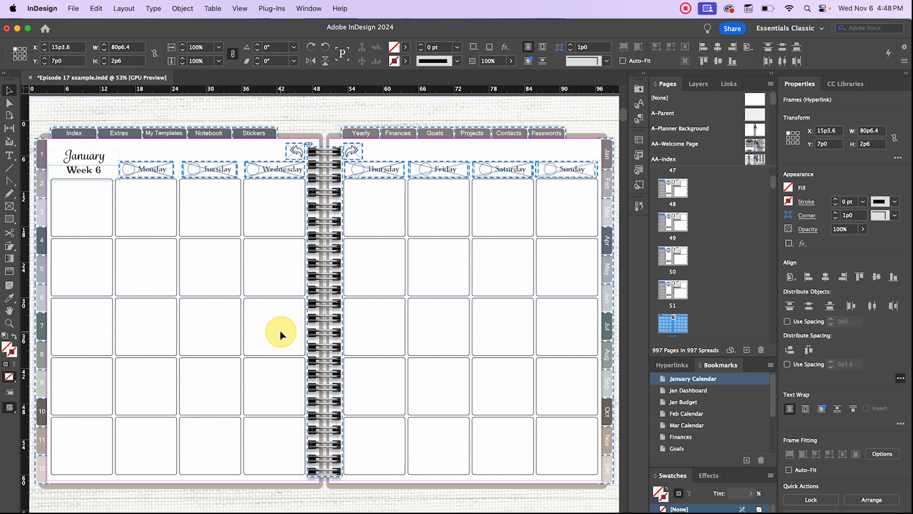
- Go to the February calendar through its bookmark and paste the weekday header frames in place on the February Week 1 spread
scroll(273, 357, down, 15)
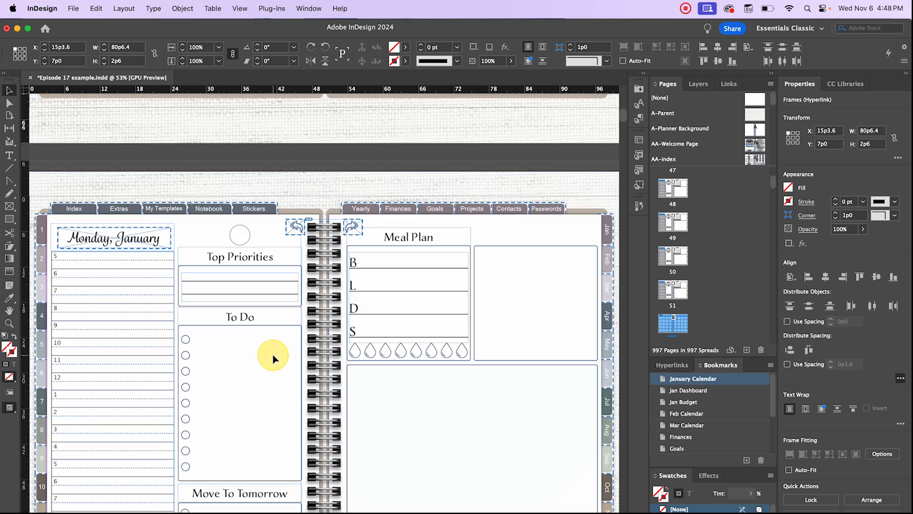
scroll(273, 358, down, 20)
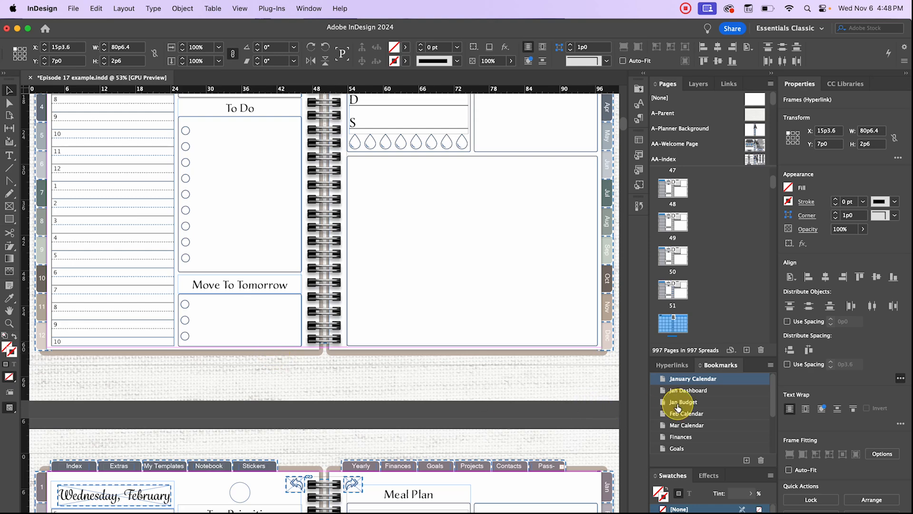
double_click(691, 413)
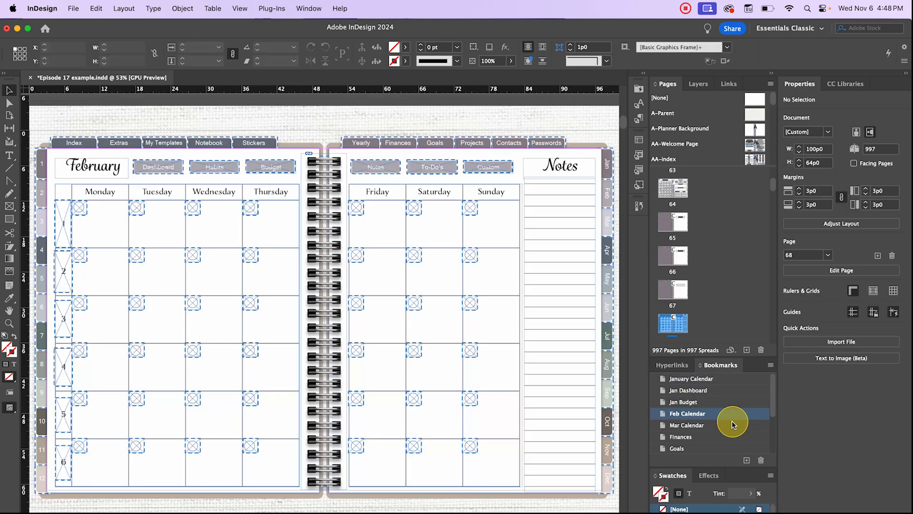
scroll(180, 280, down, 5)
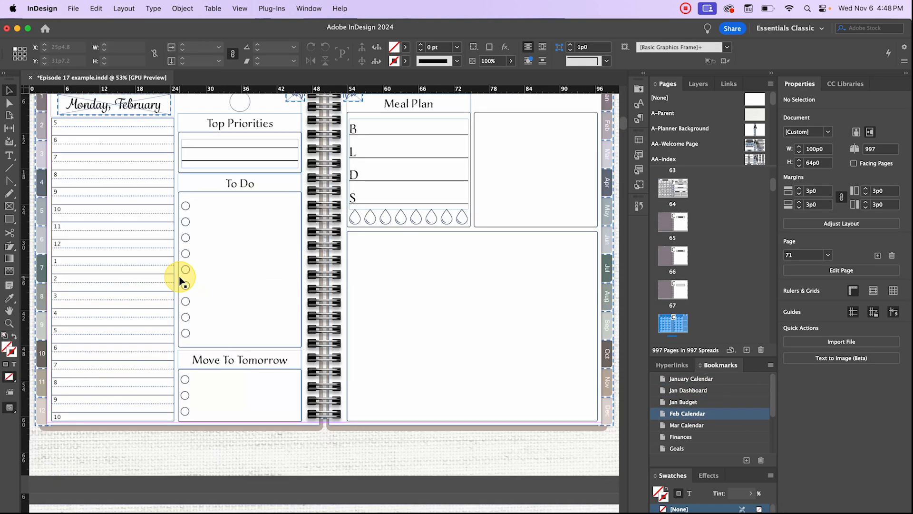
scroll(179, 280, up, 6)
scroll(179, 280, down, 10)
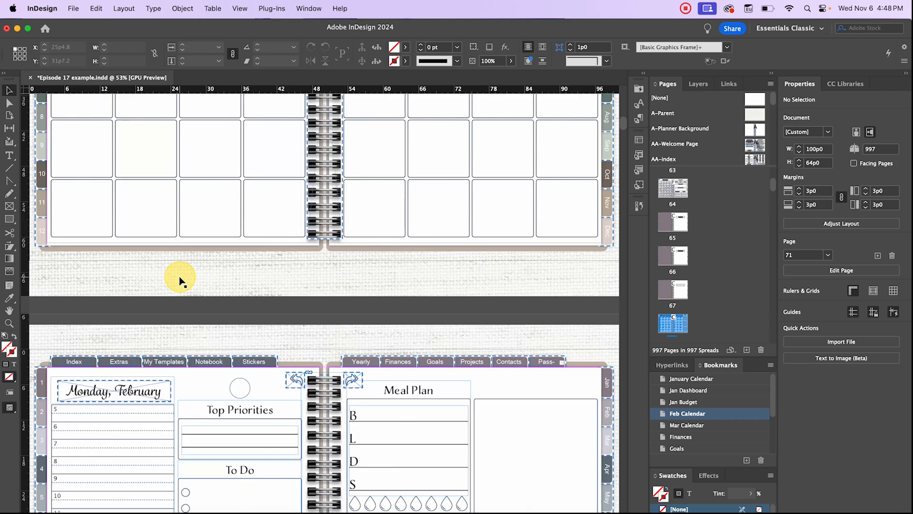
scroll(179, 281, up, 4)
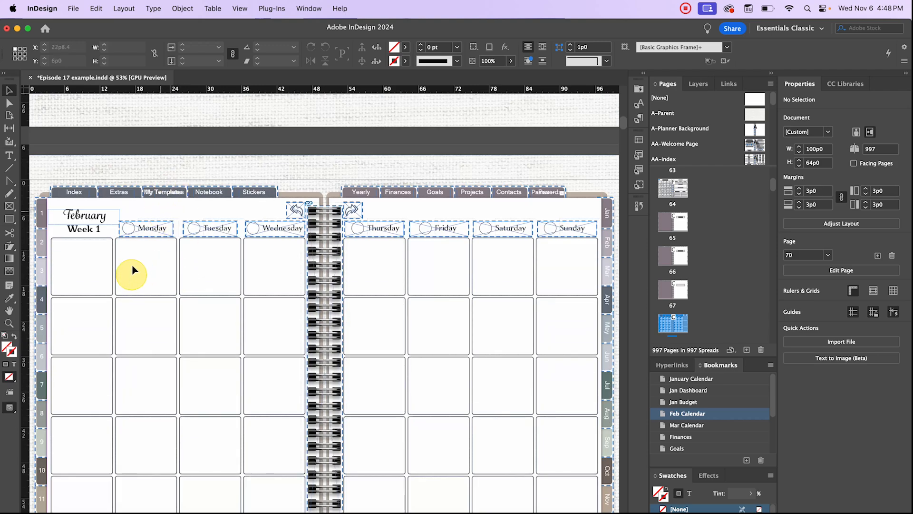
click(96, 8)
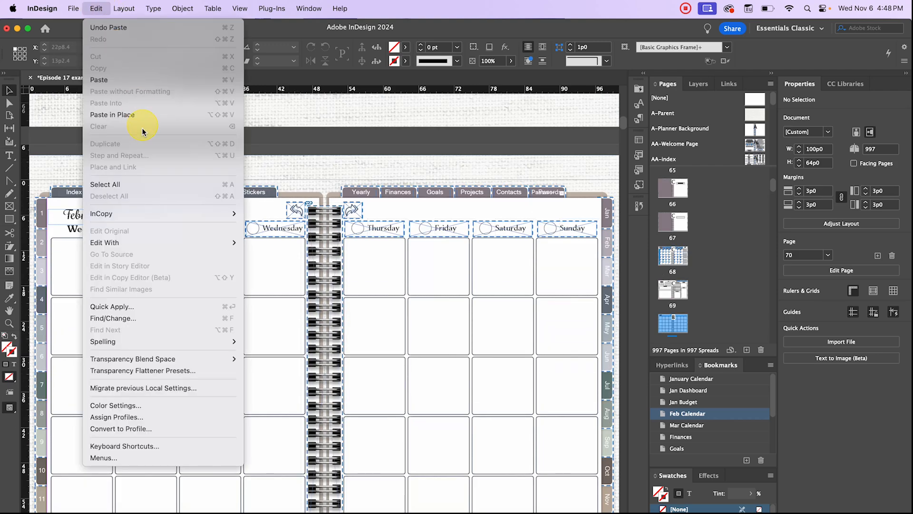
click(140, 116)
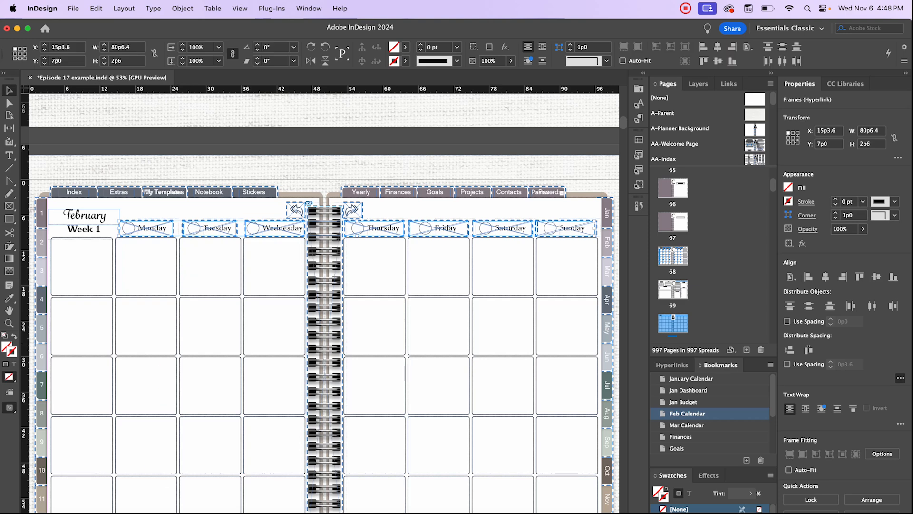
- Paste the copied weekday header frames in place on the February Week 2 spread
click(116, 453)
click(96, 8)
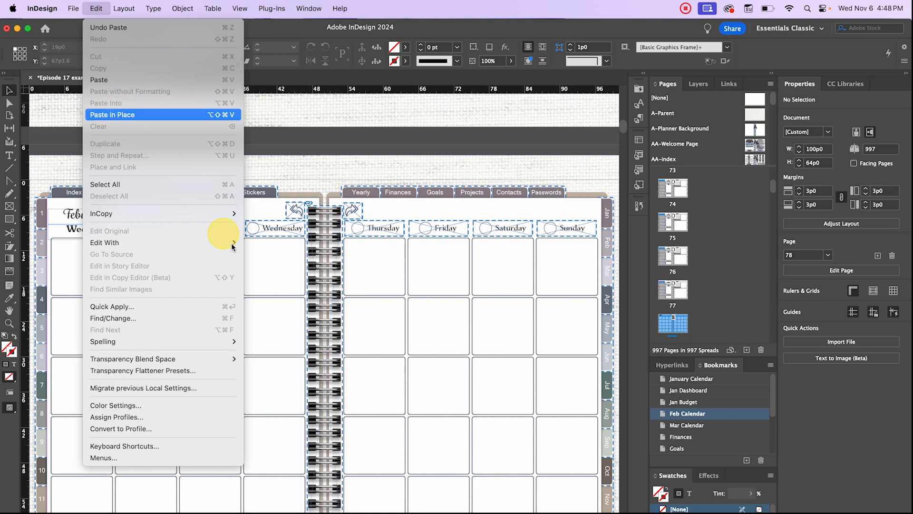
key(Escape)
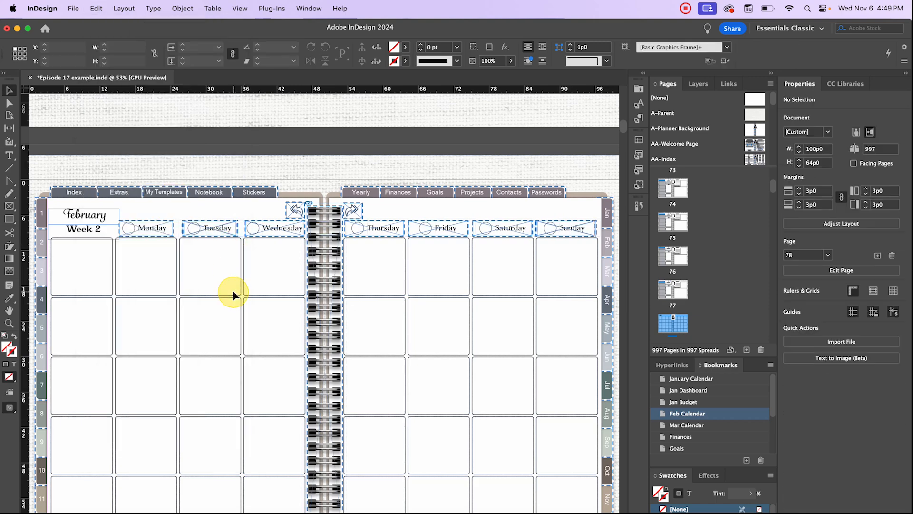
- Look through the February daily pages to Sunday on page 77, and check that page with Preview mode switched on and off
scroll(248, 287, up, 15)
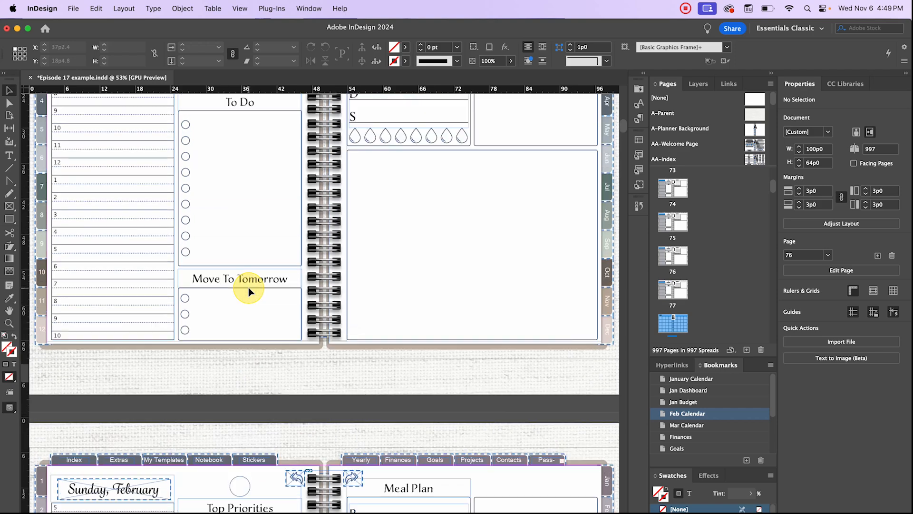
scroll(249, 287, down, 4)
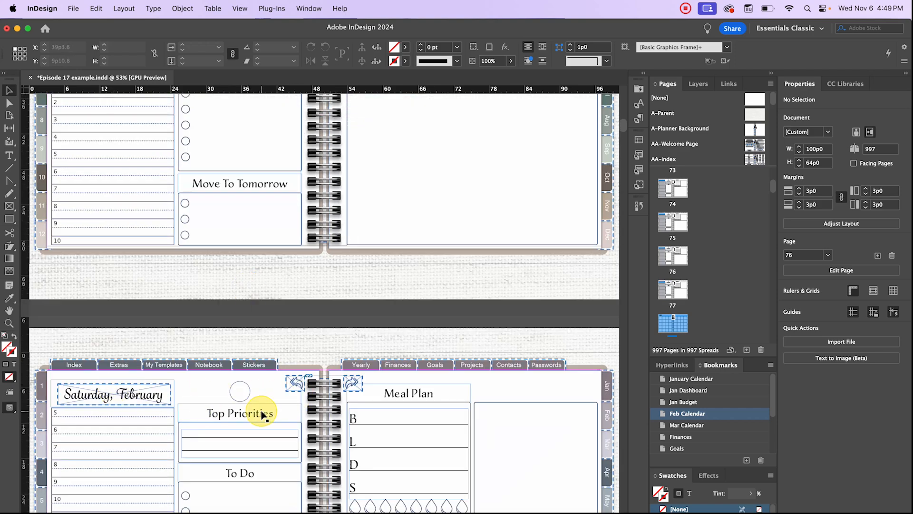
scroll(262, 411, down, 12)
scroll(257, 394, up, 5)
scroll(256, 394, down, 1)
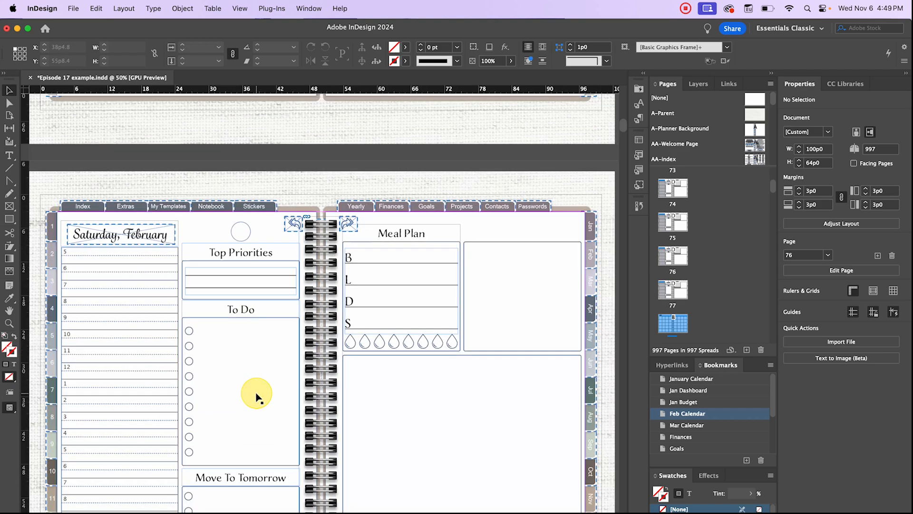
scroll(202, 164, down, 15)
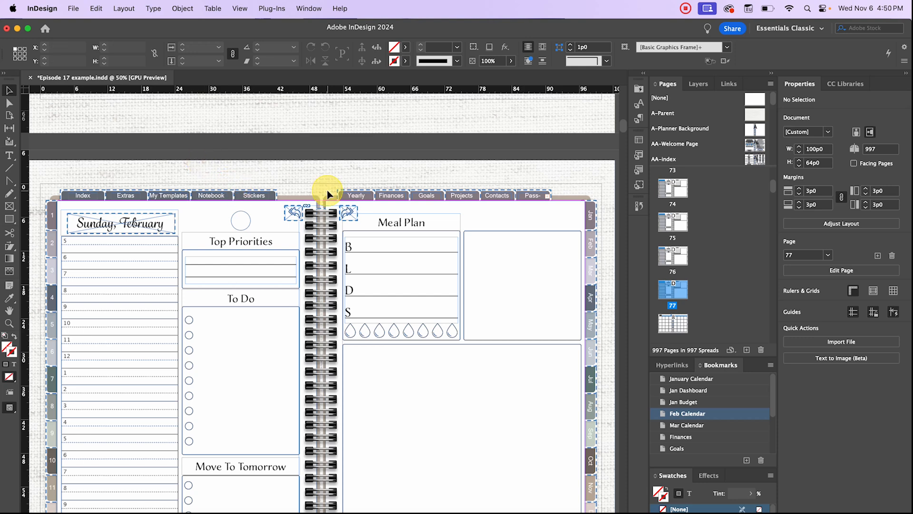
key(w)
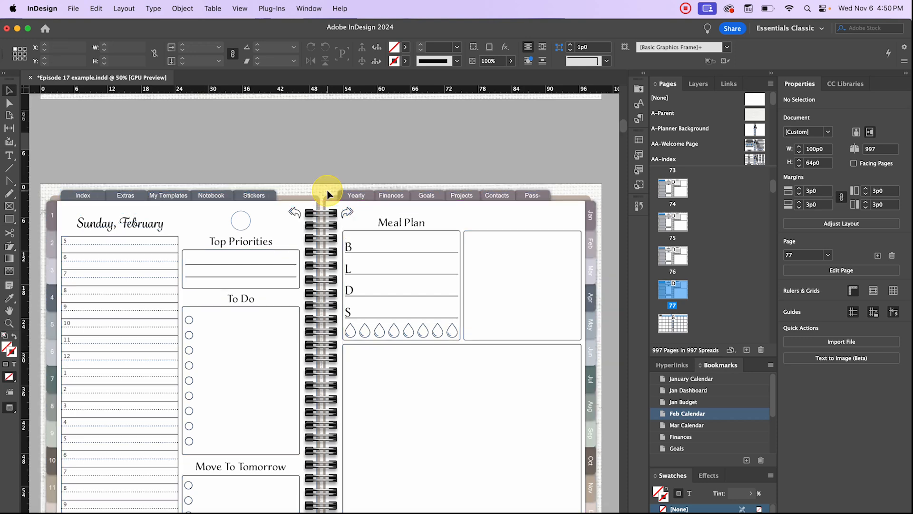
key(w)
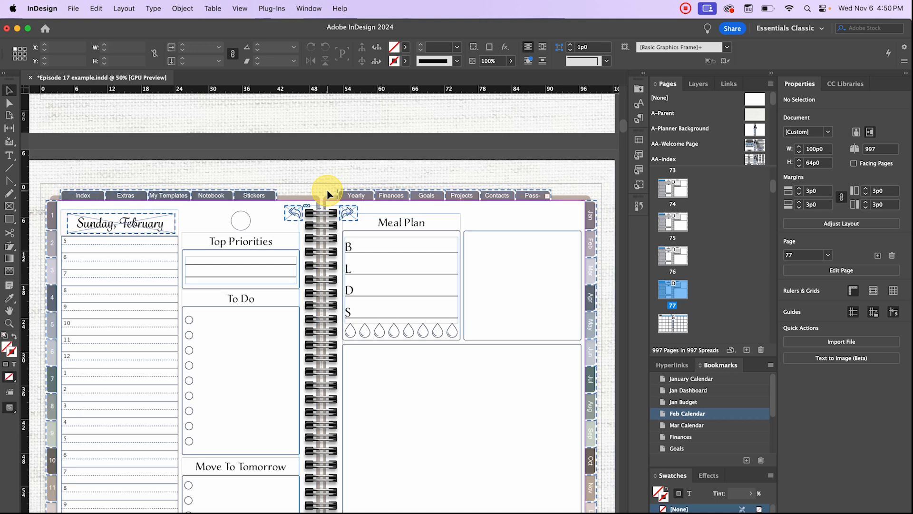
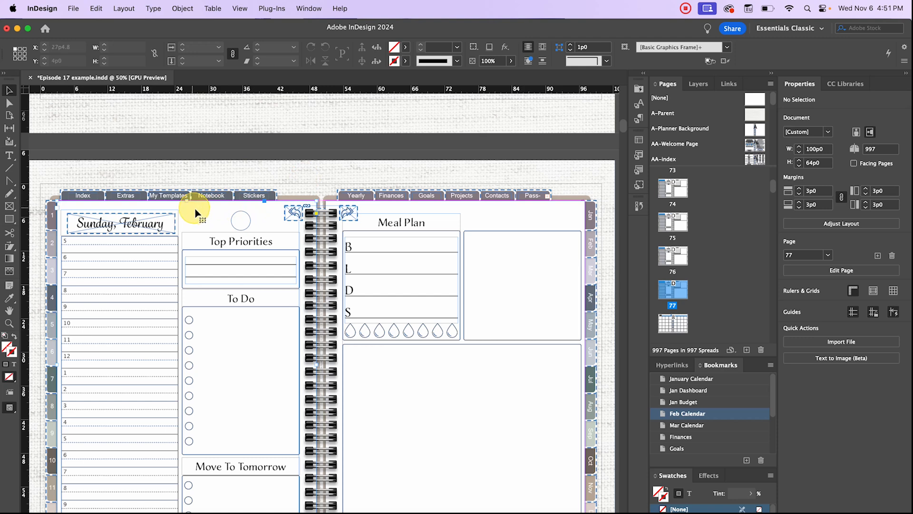
click(252, 216)
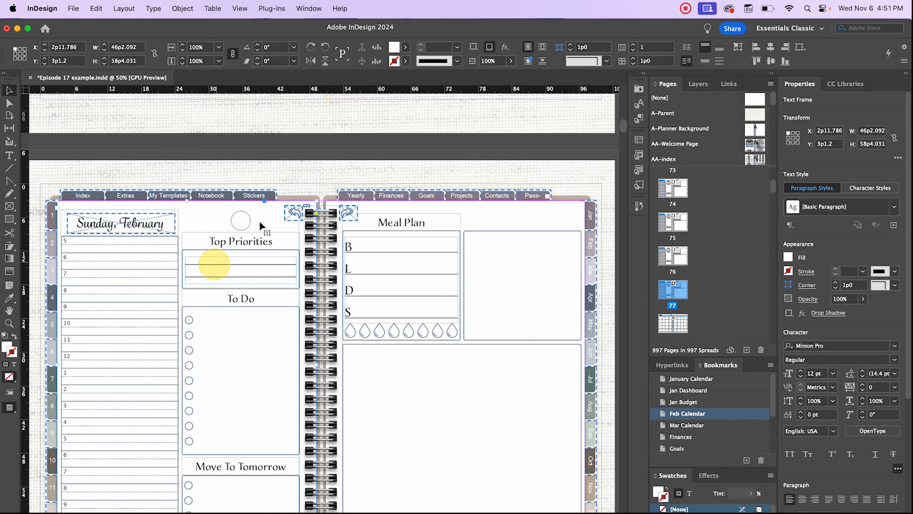
click(292, 186)
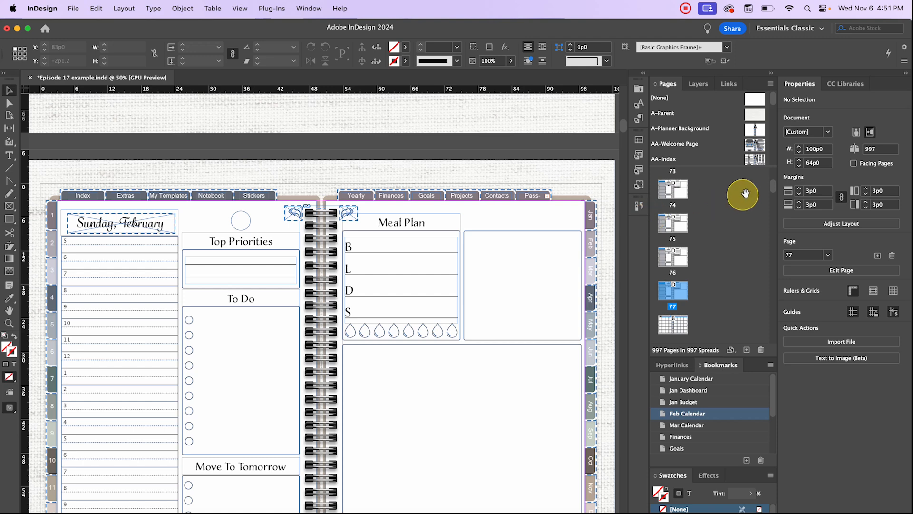
drag(772, 185, 770, 174)
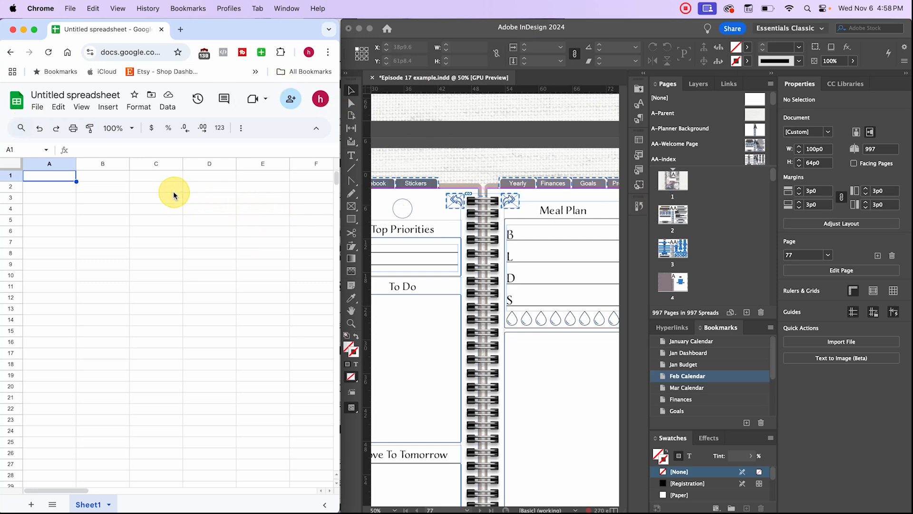
- Switch to the blank Google Sheets spreadsheet and enter the headings Week in A1 and Day in B1
mouse_move(341, 216)
mouse_down()
mouse_move(333, 214)
mouse_move(343, 215)
mouse_up()
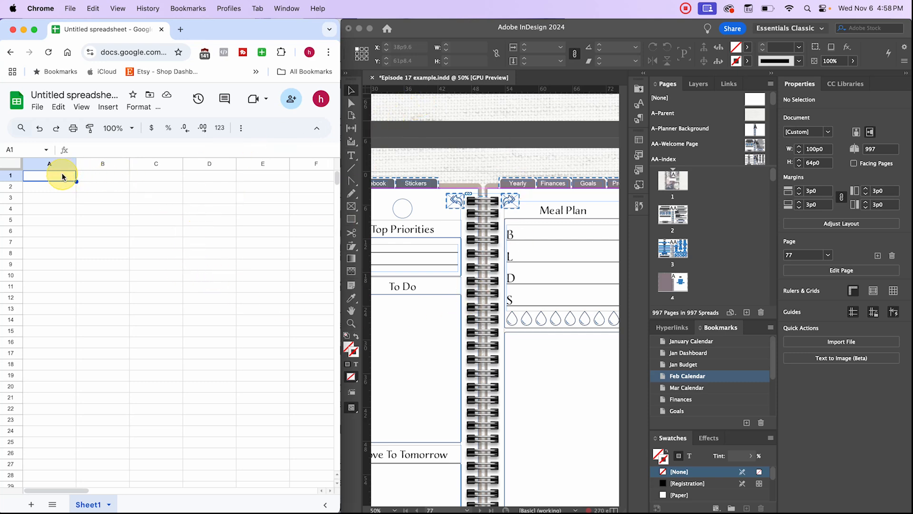
text(Week)
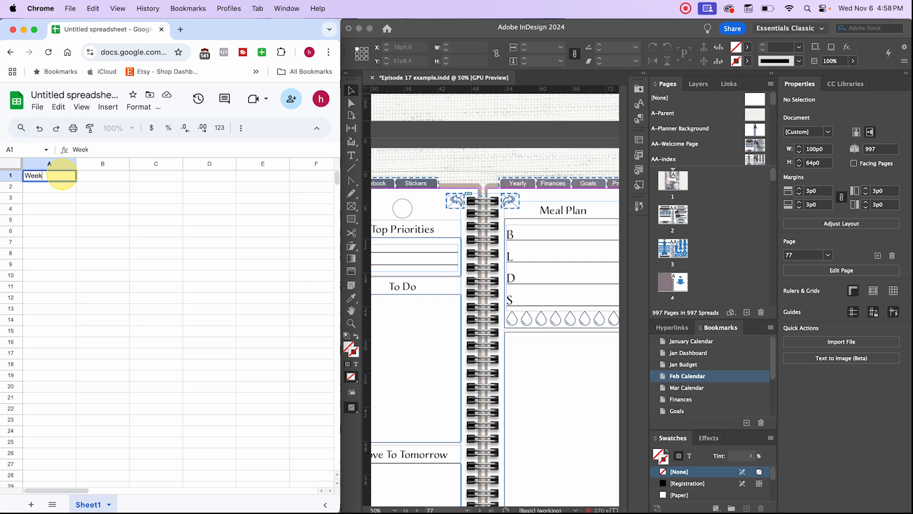
key(Tab)
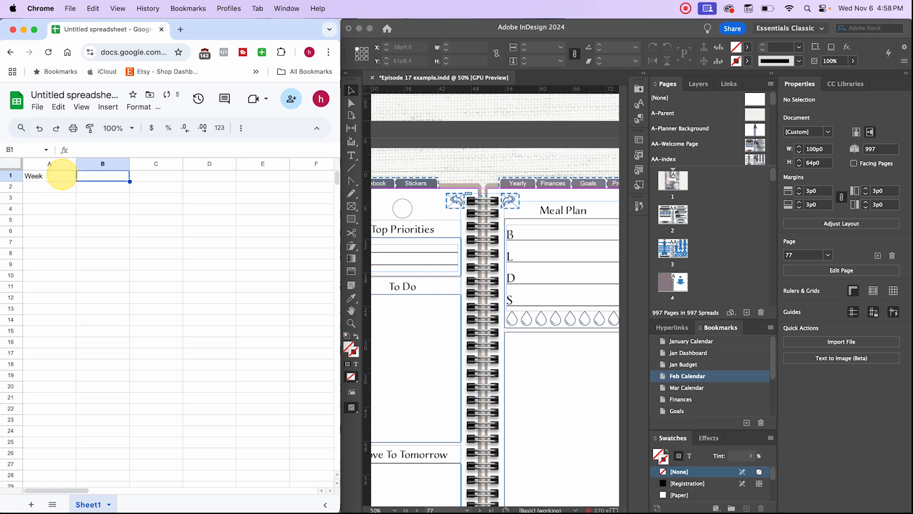
text(Day)
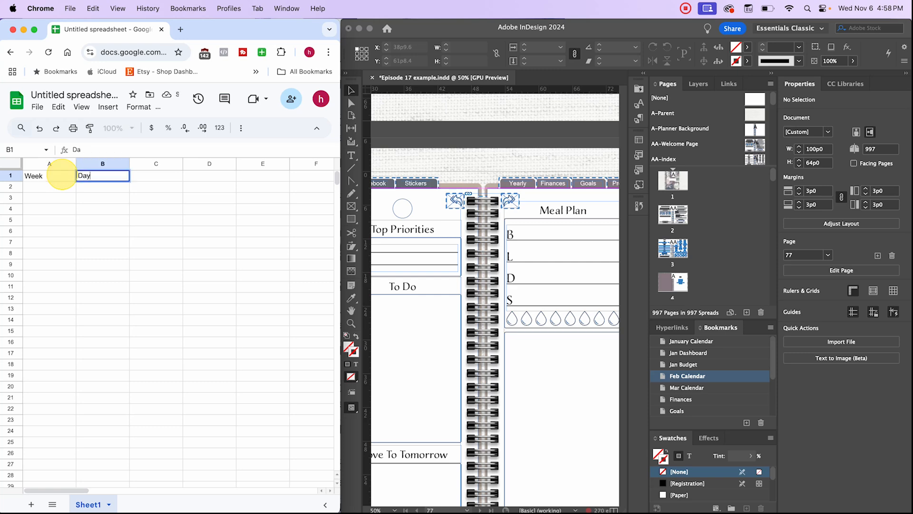
- Enter 1 Jan in A2 as the first week label under the Week heading
click(56, 190)
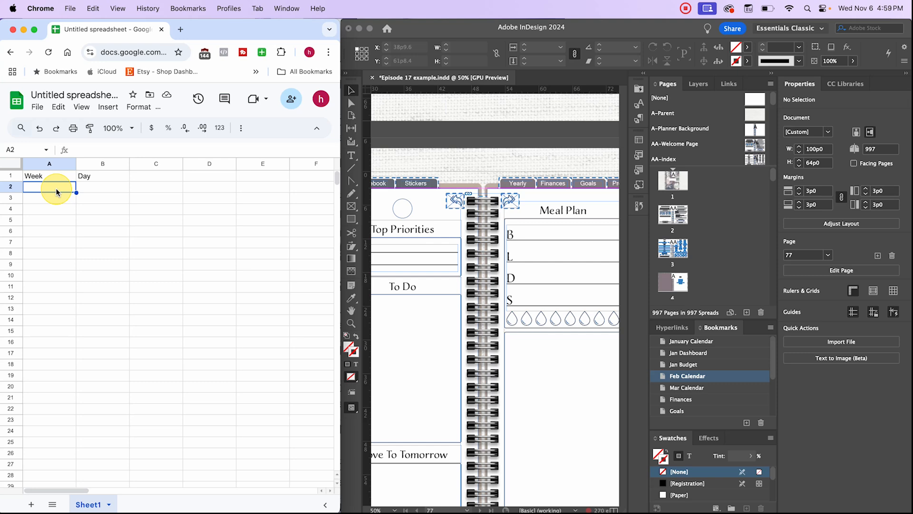
click(58, 210)
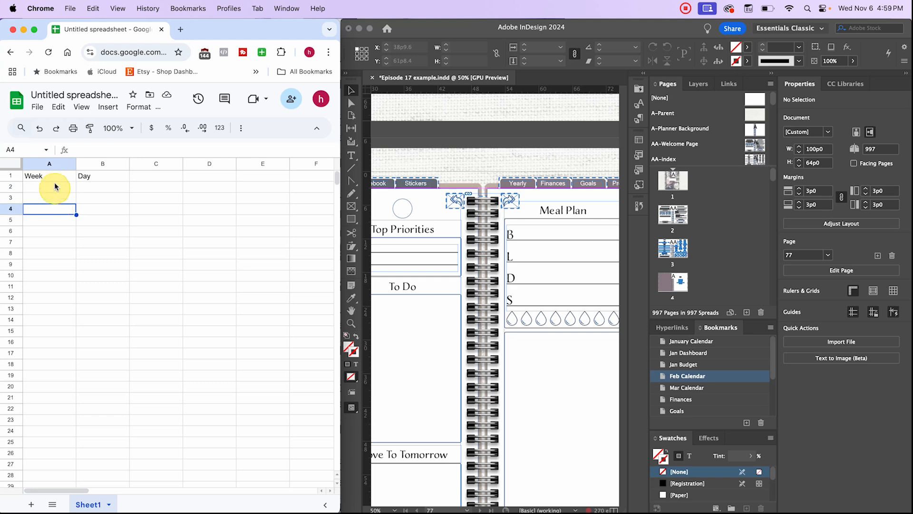
click(56, 177)
click(55, 189)
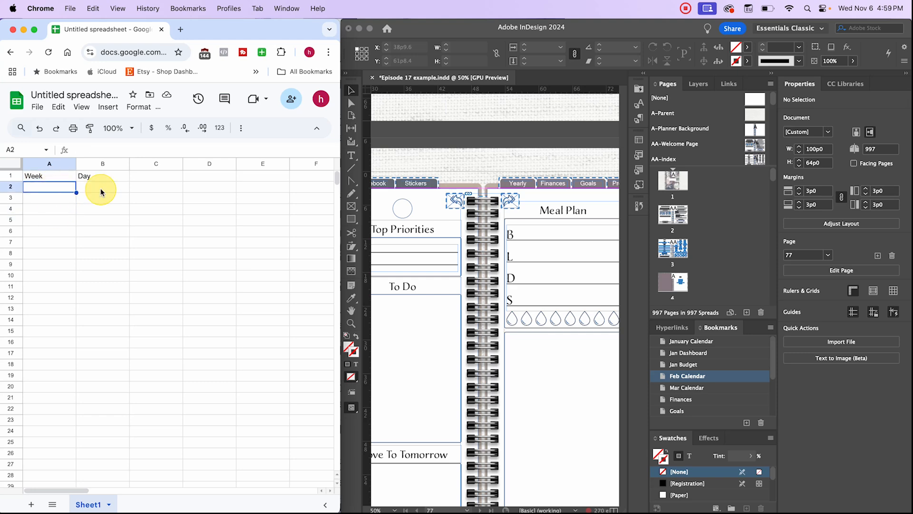
text(Ja)
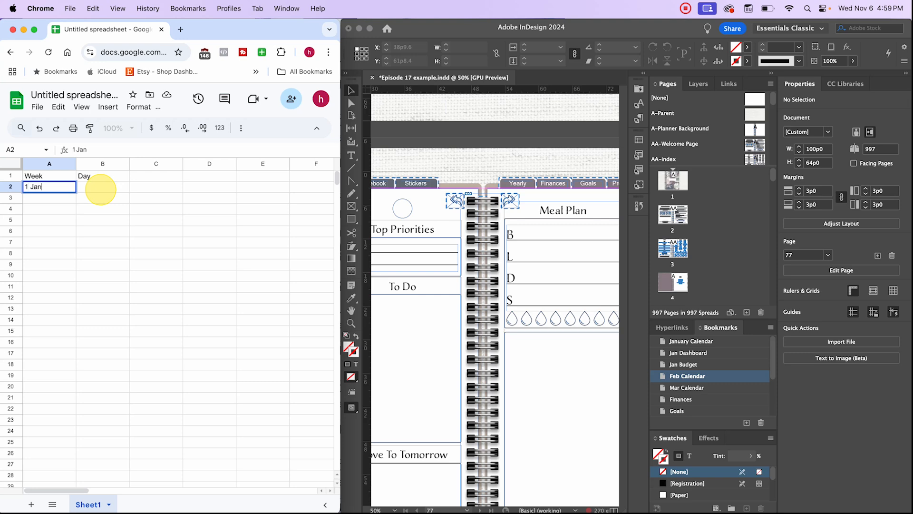
text(n)
key(Tab)
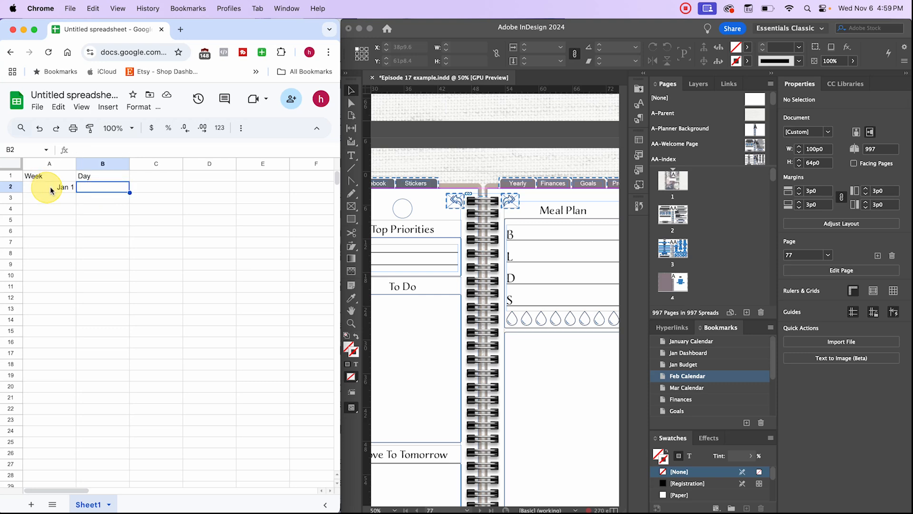
- Number the days 1 to 7 in B3:B9, entering 1 and 2 and filling the series down
click(114, 199)
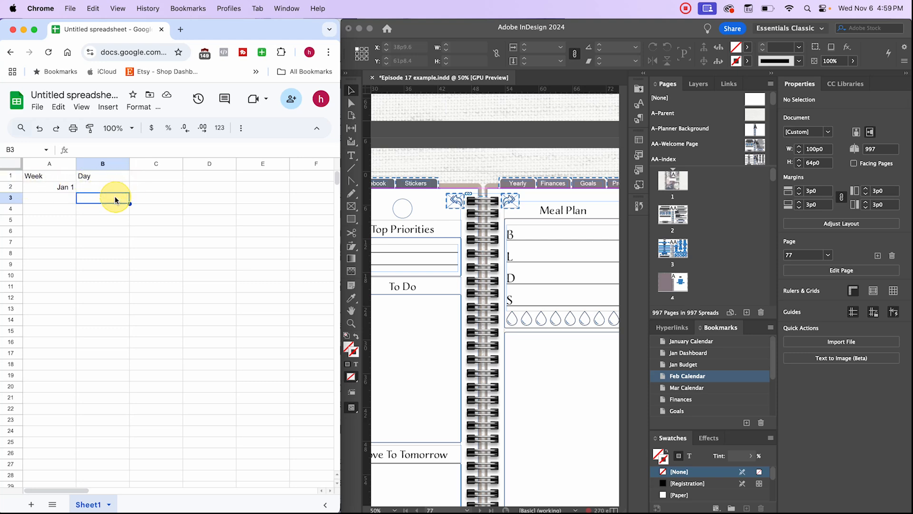
text(1)
key(Return)
text(2)
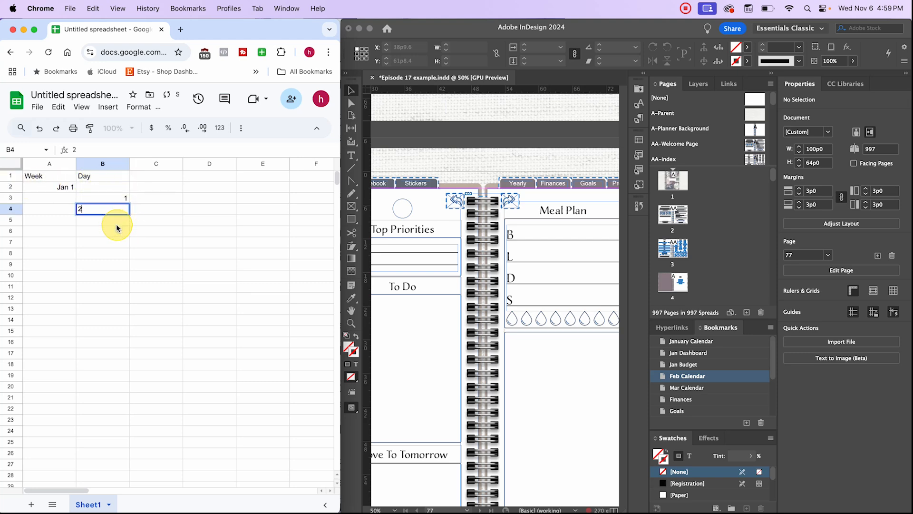
drag(118, 198, 129, 265)
click(153, 258)
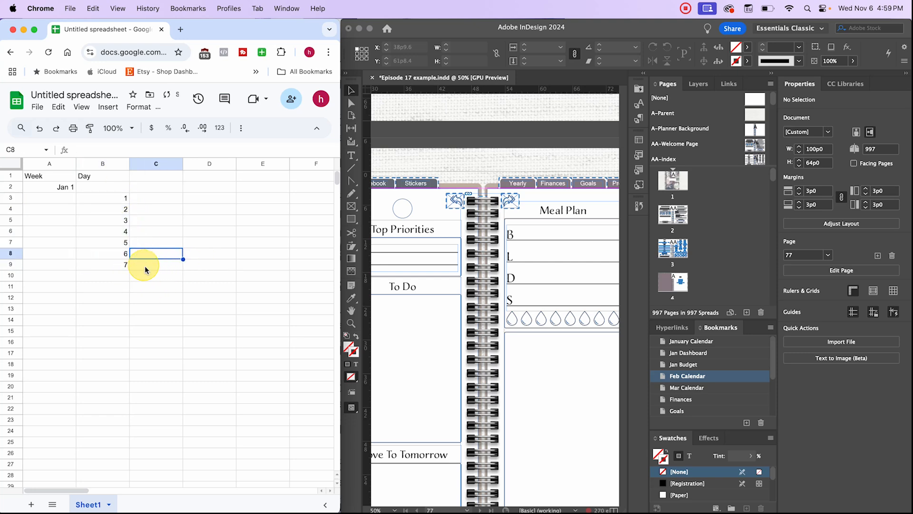
- Find the January Week 1 spread in InDesign from the Jan Dashboard bookmark and record its page number, 12, in C2
click(160, 188)
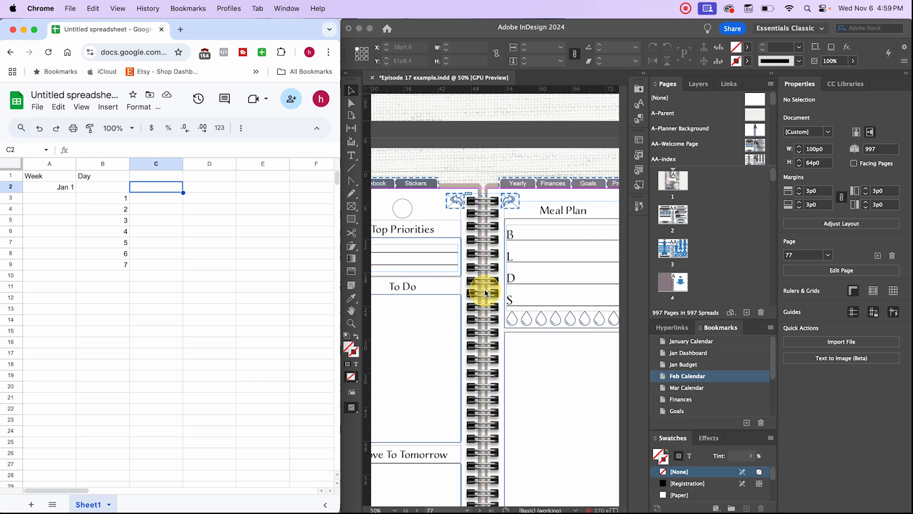
scroll(674, 245, down, 1)
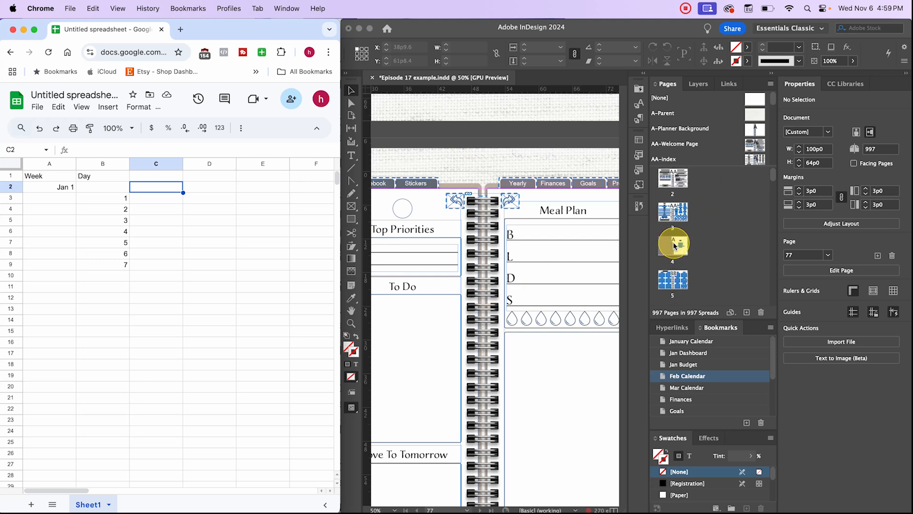
scroll(675, 240, down, 2)
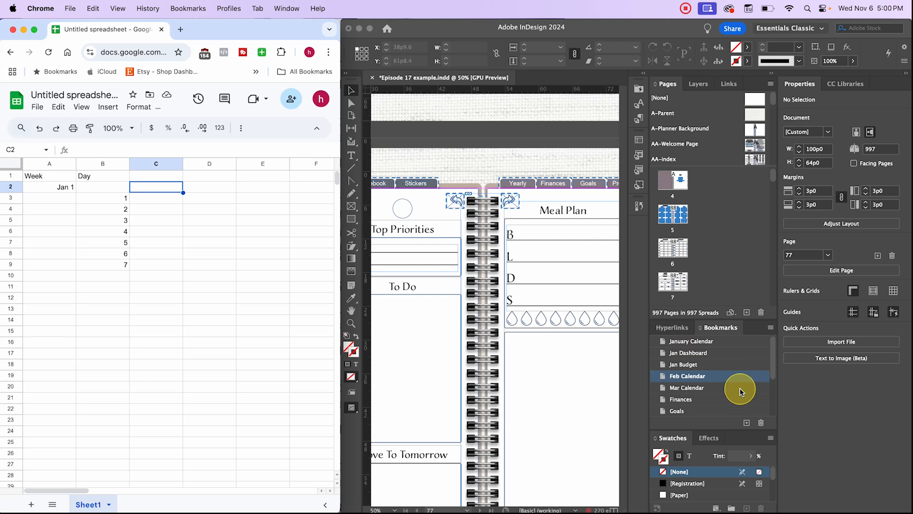
double_click(699, 353)
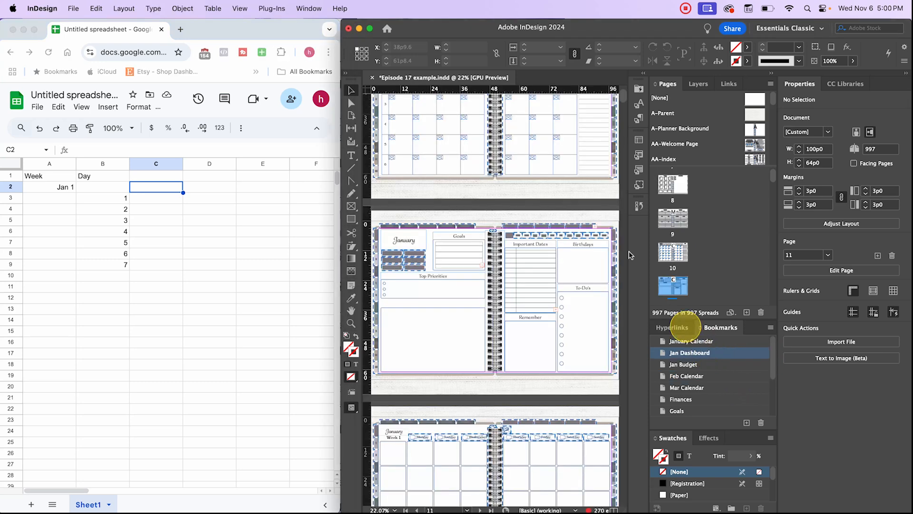
scroll(509, 250, down, 3)
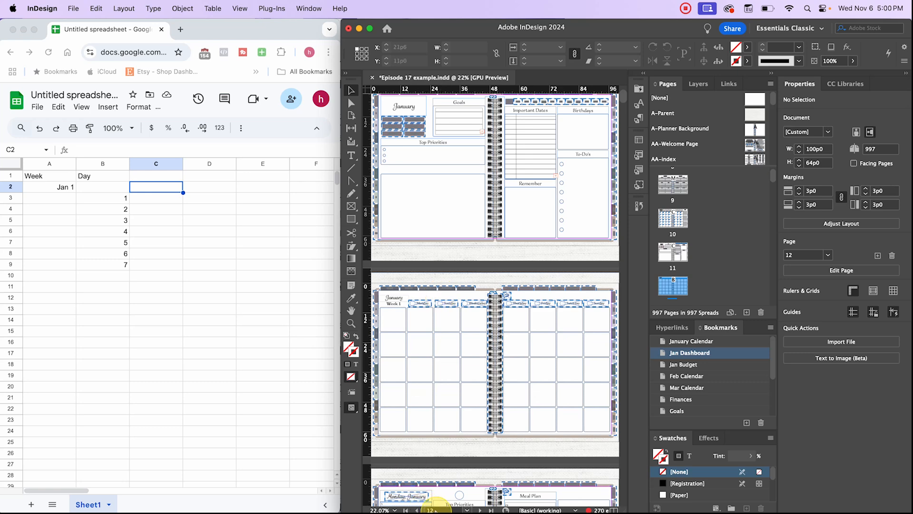
scroll(685, 268, down, 1)
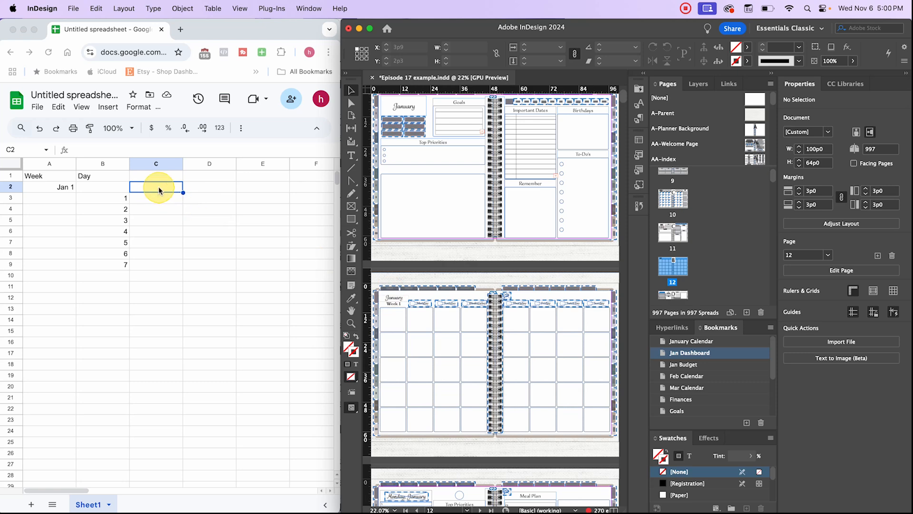
click(159, 190)
text(12)
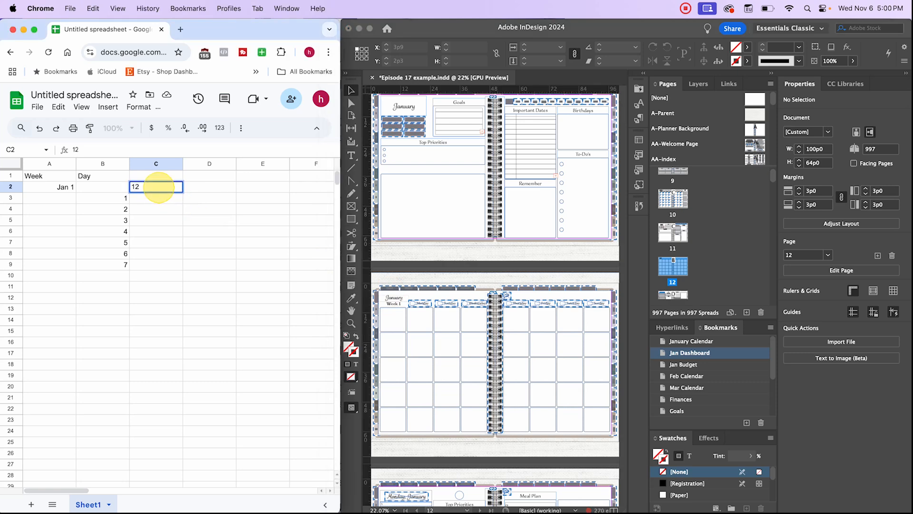
key(Tab)
- Record page 13 for the Monday January page in C3 and fill the page numbers down to 19 in C9
click(163, 196)
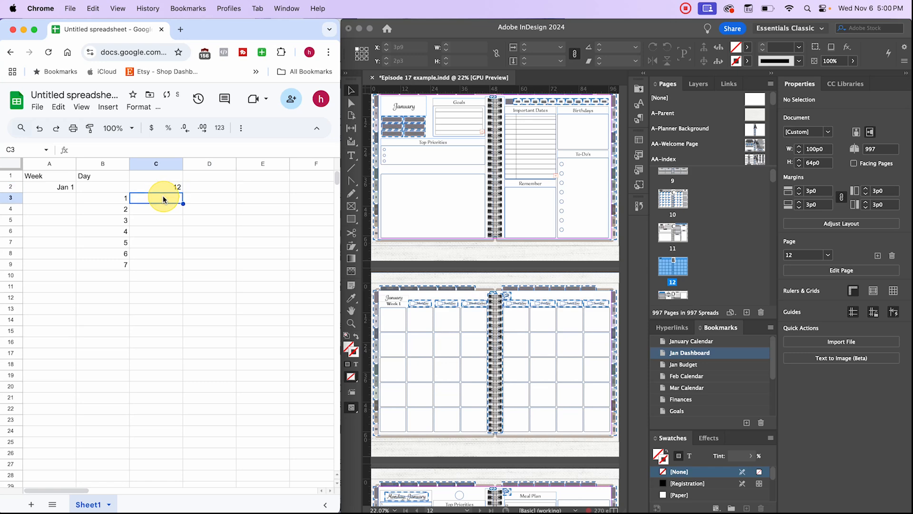
scroll(444, 271, down, 5)
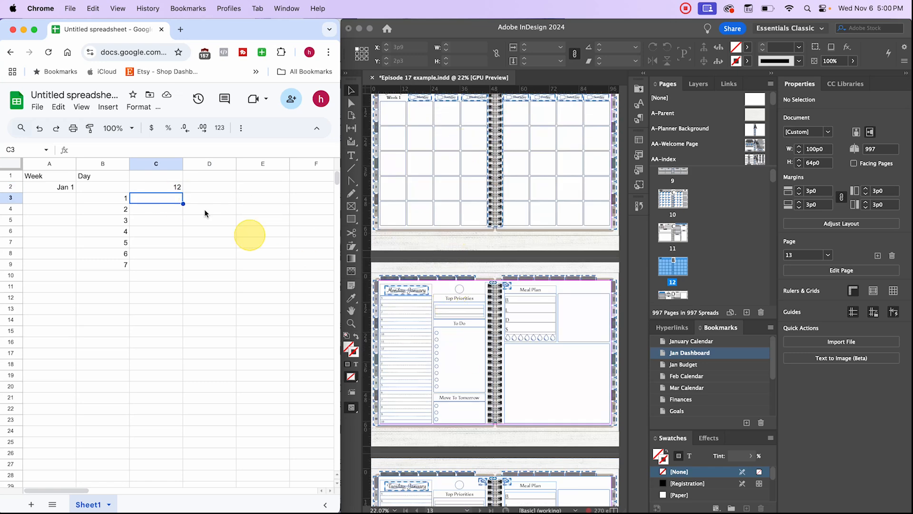
text(13)
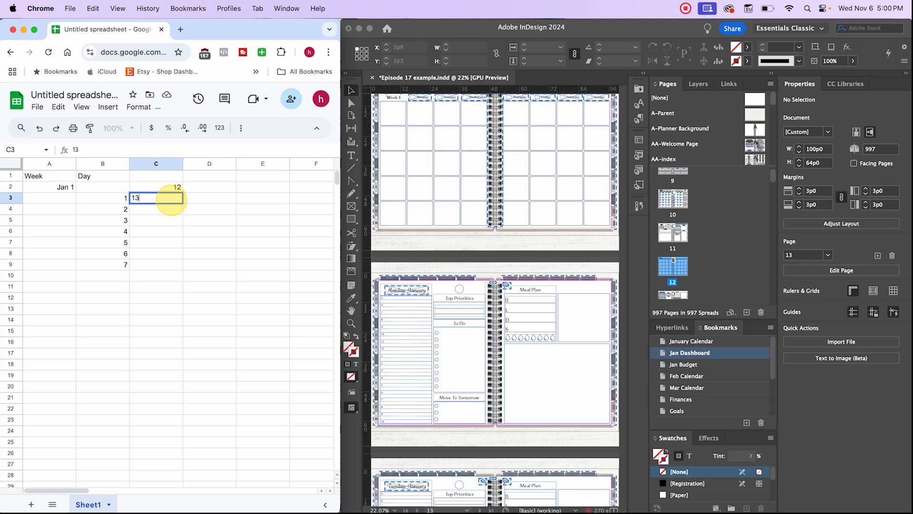
key(Return)
drag(176, 187, 184, 264)
click(230, 272)
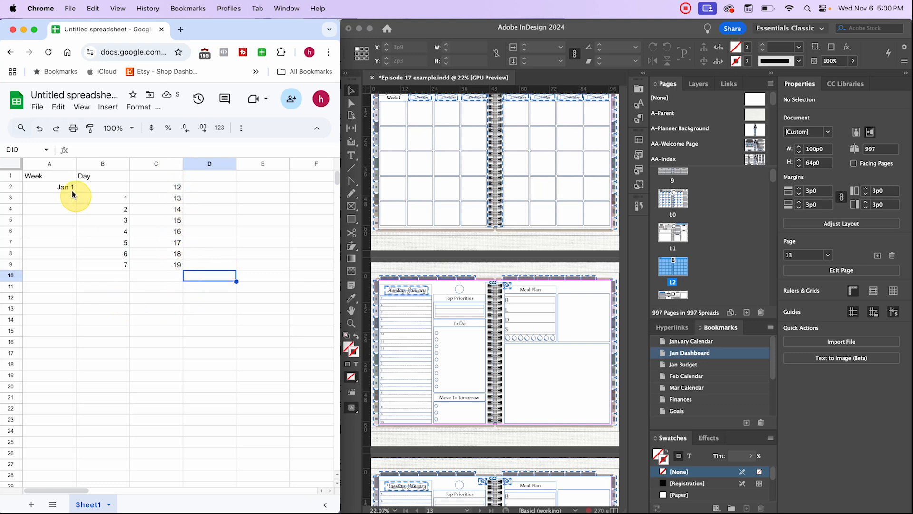
- Copy the first week's block A2:C9 and paste it directly below, starting at A10
drag(43, 189, 148, 267)
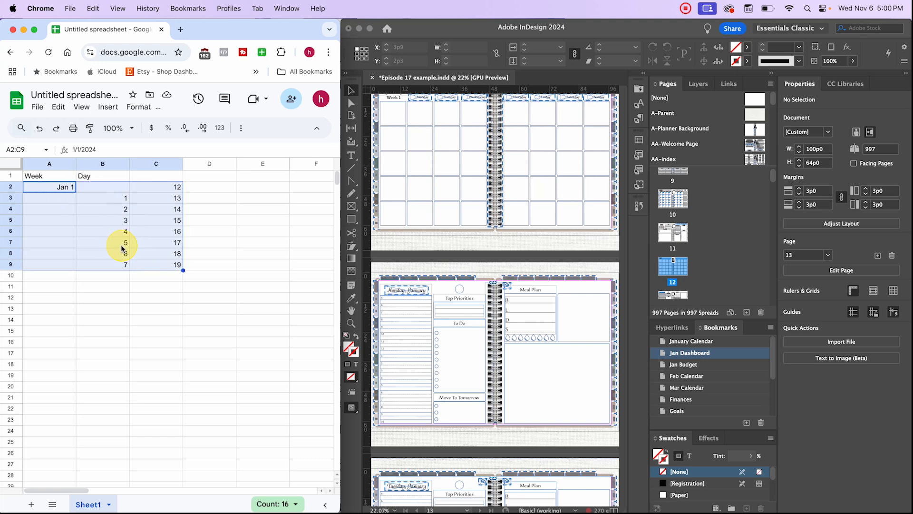
key(super+c)
click(71, 278)
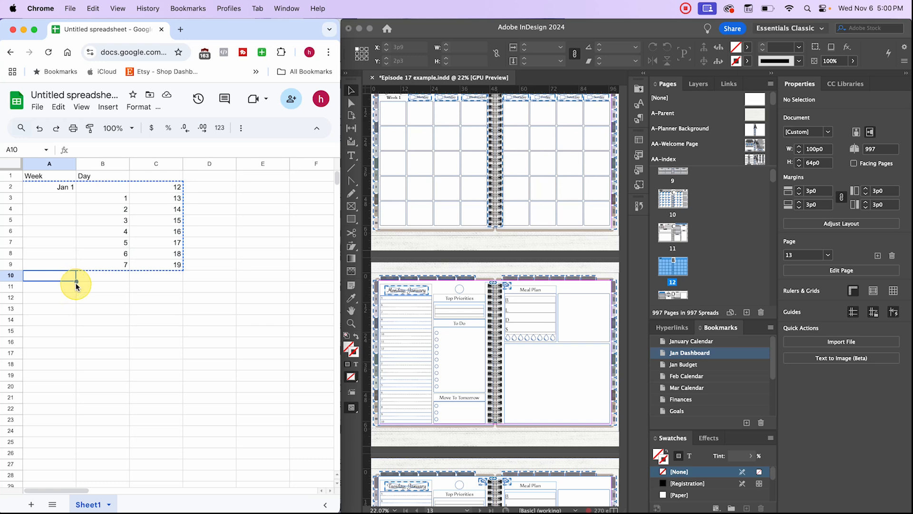
key(super+v)
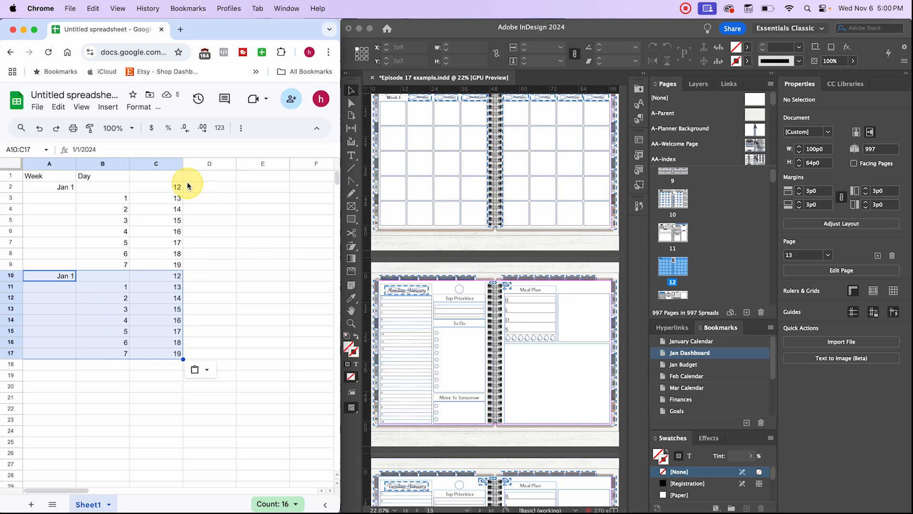
- Change the week label of the pasted block in A10 to Jan 2
double_click(68, 275)
key(BackSpace)
text(2)
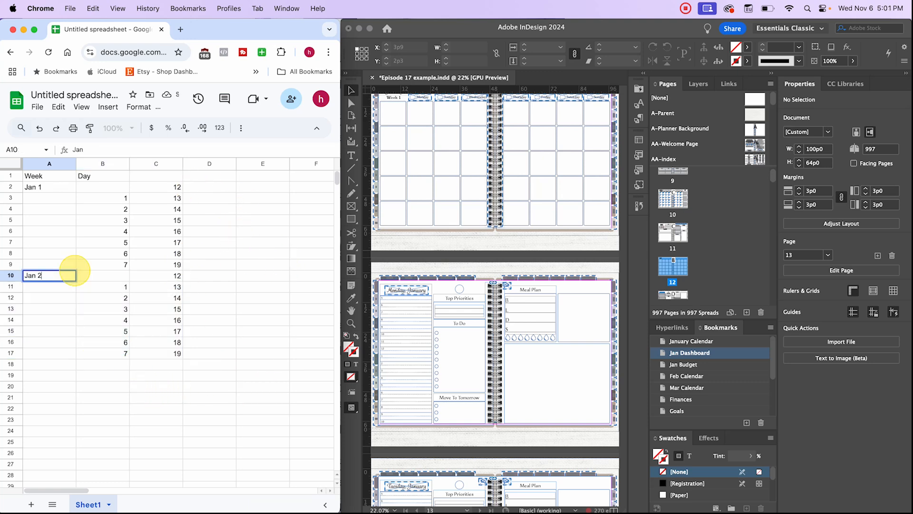
click(54, 326)
click(56, 280)
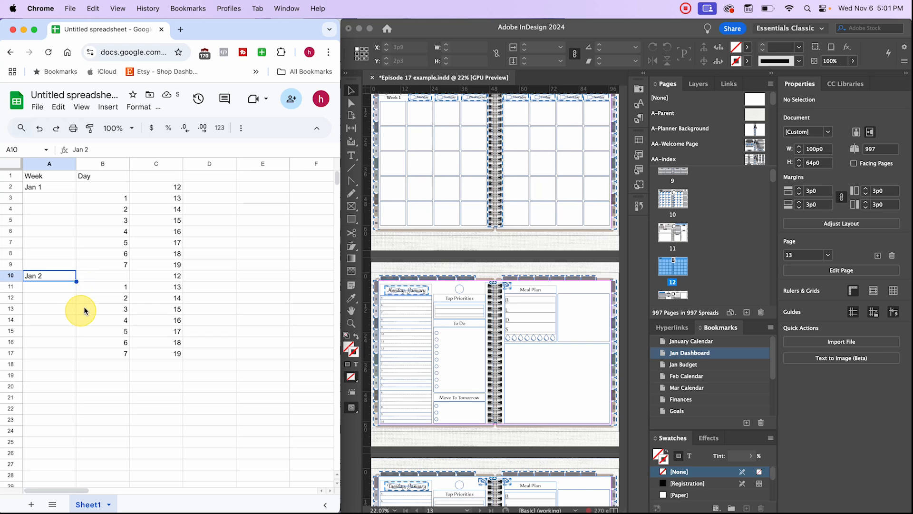
- Clear the copied page numbers from C10:C17 in the Jan 2 block
click(167, 285)
drag(167, 276, 179, 352)
key(Delete)
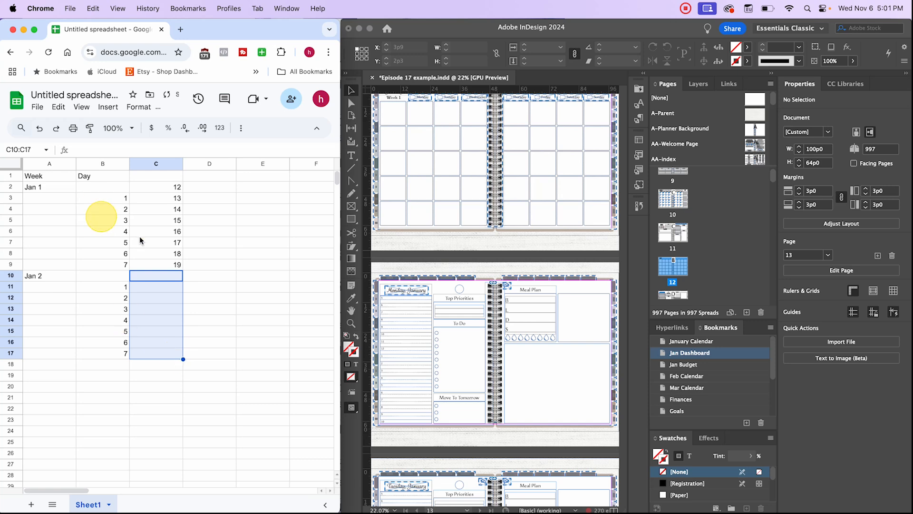
click(212, 298)
click(160, 277)
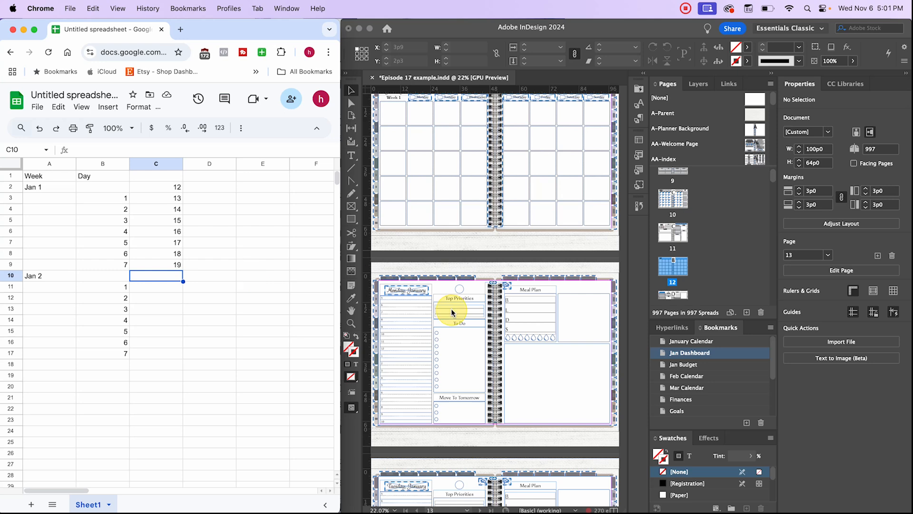
scroll(451, 312, down, 5)
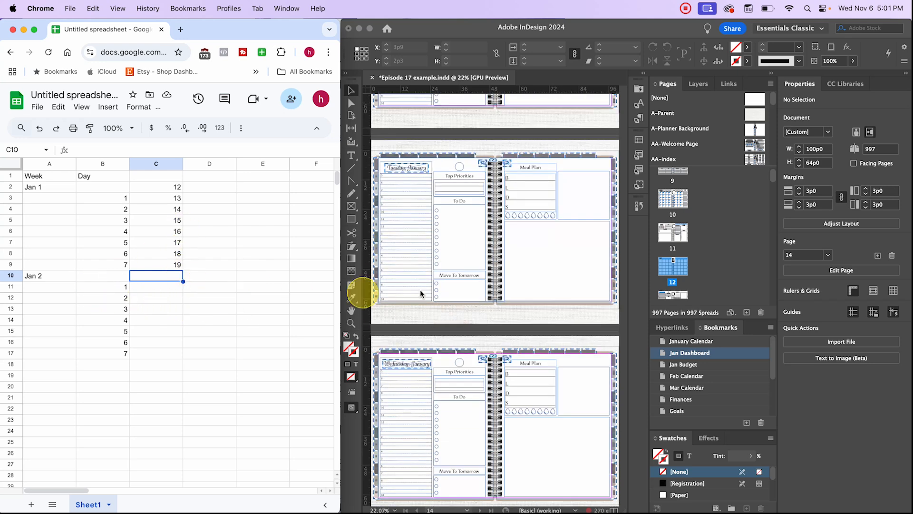
scroll(414, 289, up, 1)
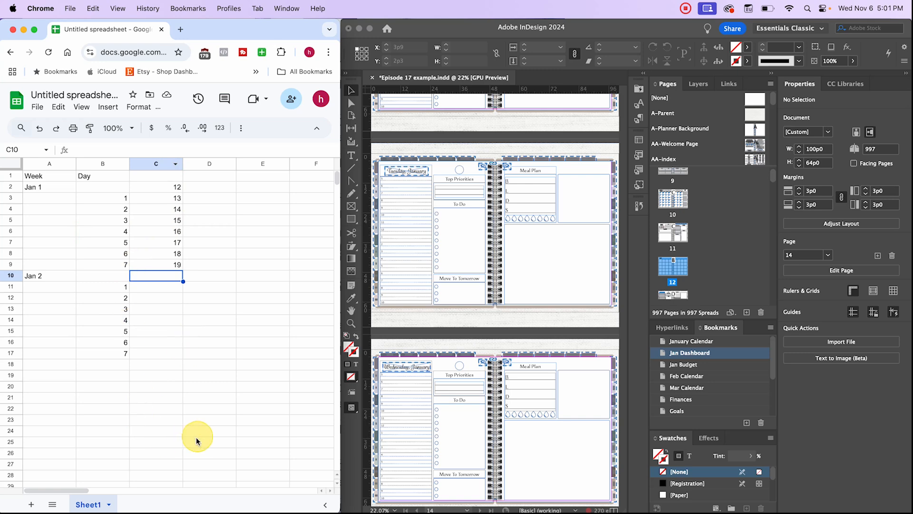
click(61, 272)
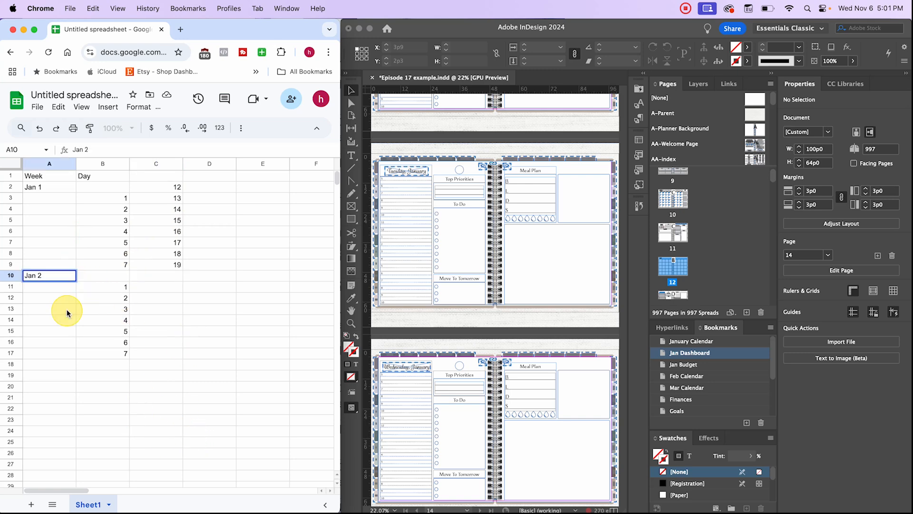
click(67, 309)
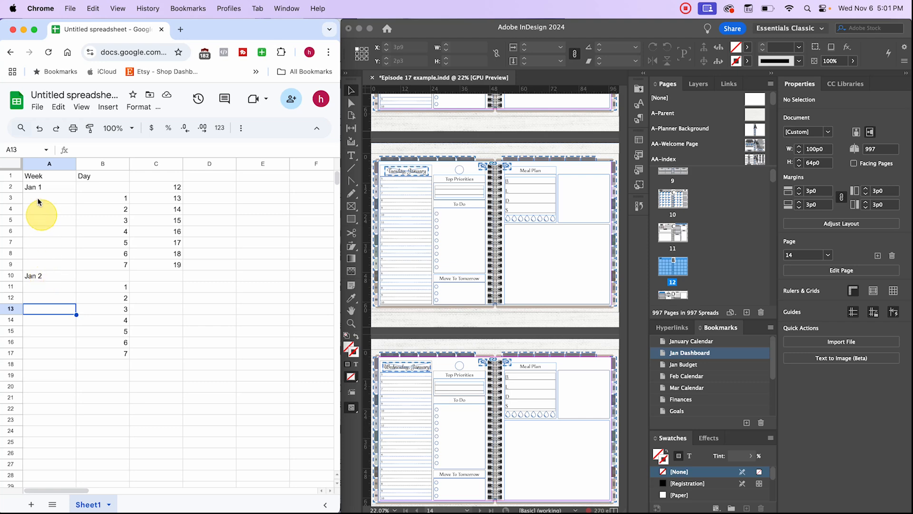
- Copy the two week blocks in A2:B17 and paste them directly below, starting at A18 and again at A34
drag(47, 185, 109, 358)
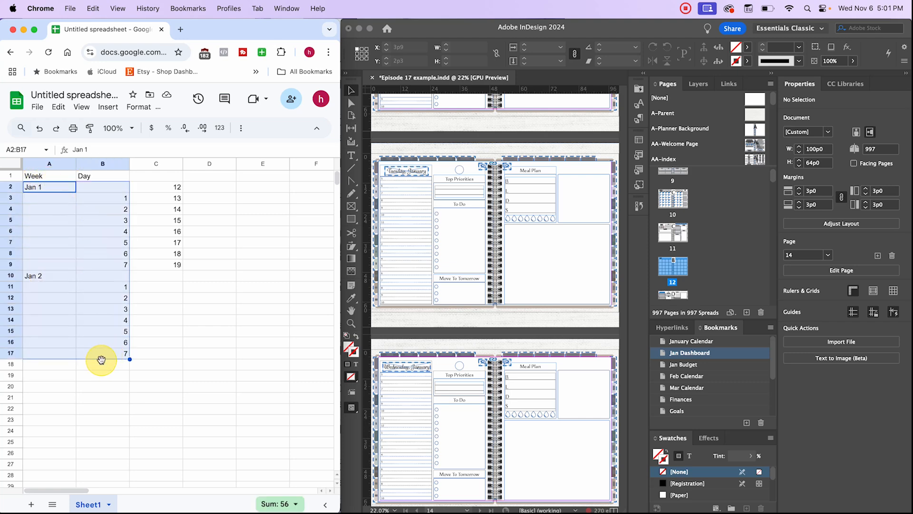
key(super+c)
click(55, 367)
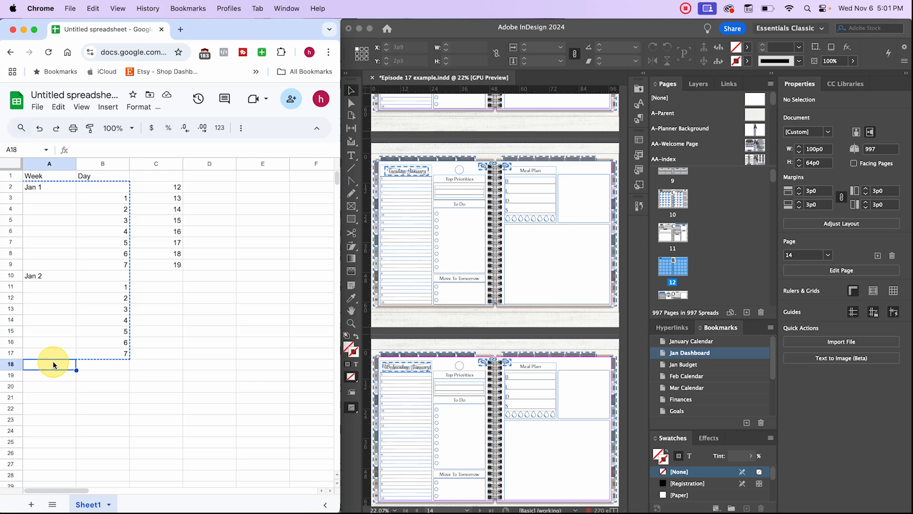
key(super+v)
scroll(90, 361, down, 8)
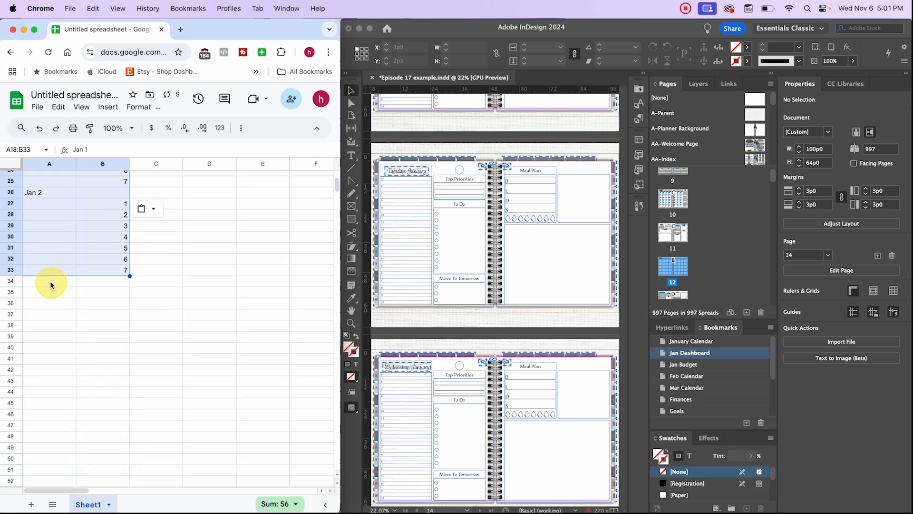
click(50, 281)
key(super+v)
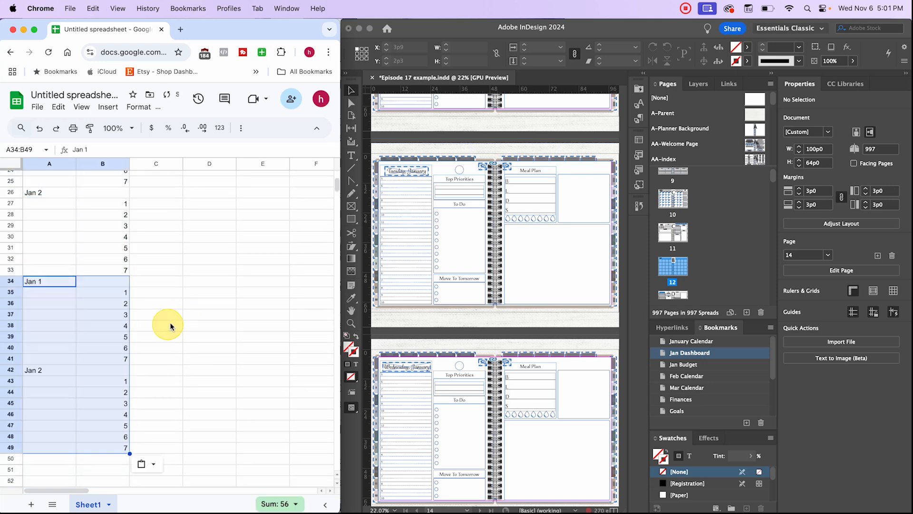
click(232, 279)
scroll(42, 253, up, 6)
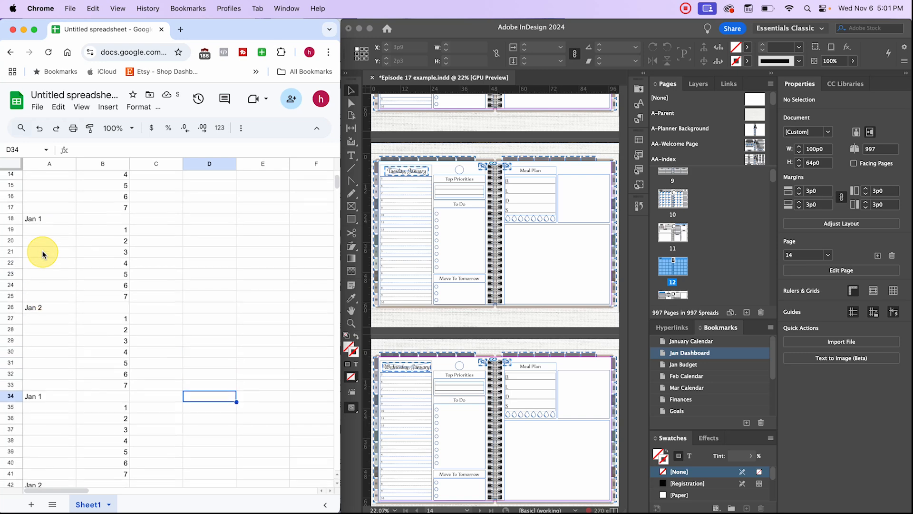
- Relabel the third and fourth week headings in cells A18 and A26 as Jan 3 and Jan 4
scroll(41, 255, up, 5)
scroll(39, 239, down, 1)
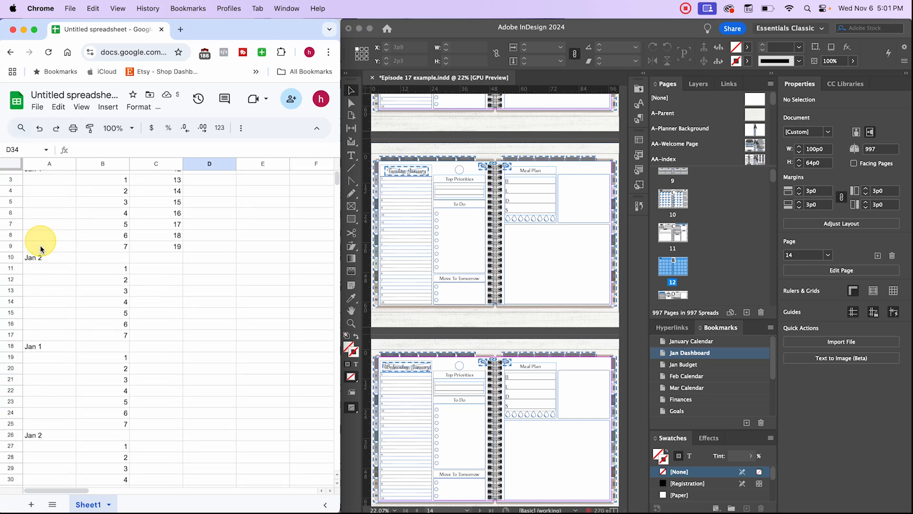
double_click(44, 351)
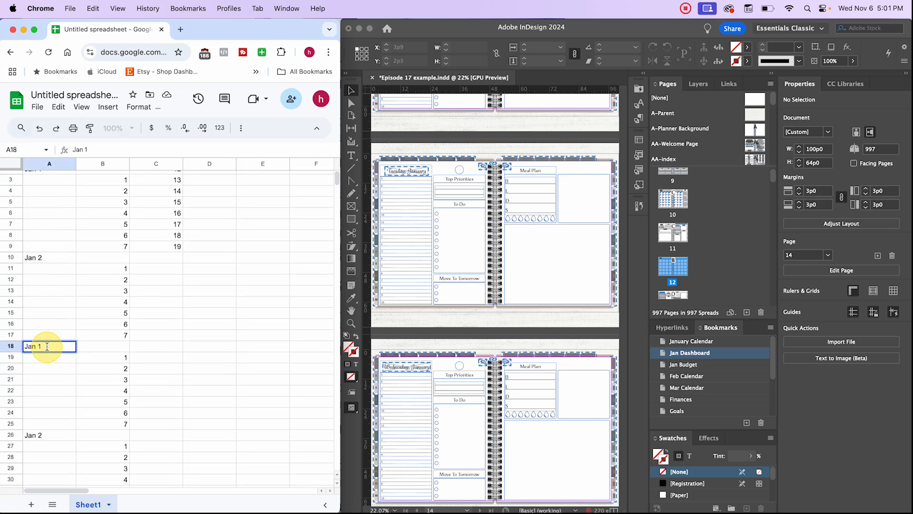
double_click(51, 433)
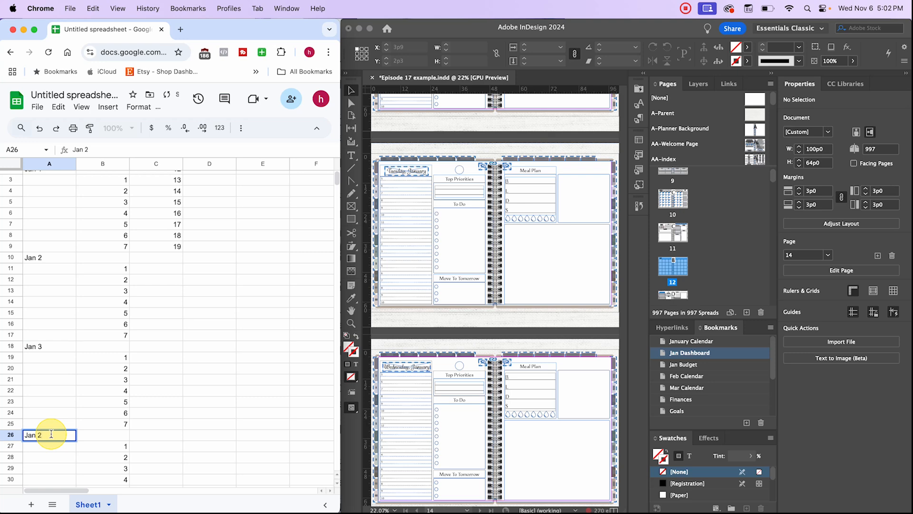
click(176, 434)
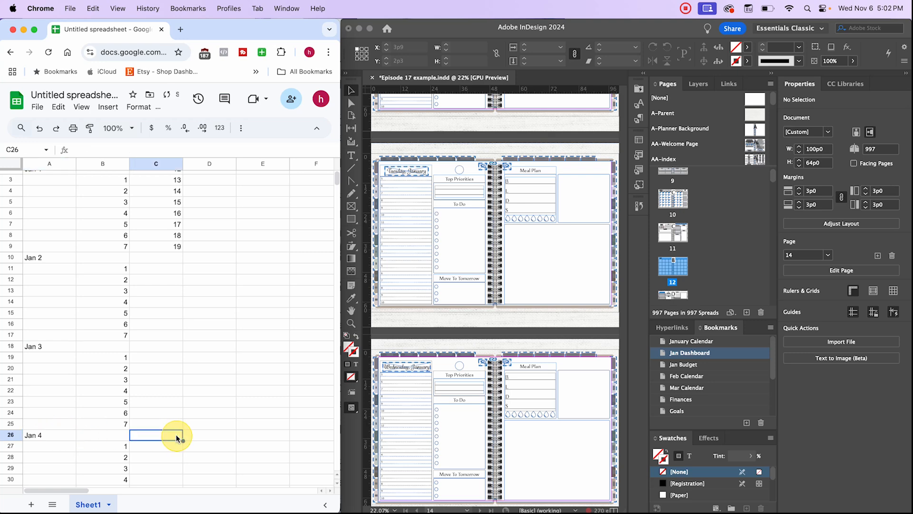
- Relabel the fifth and sixth week headings in cells A34 and A42 as Jan 5 and Jan 6
scroll(55, 436, down, 3)
double_click(51, 440)
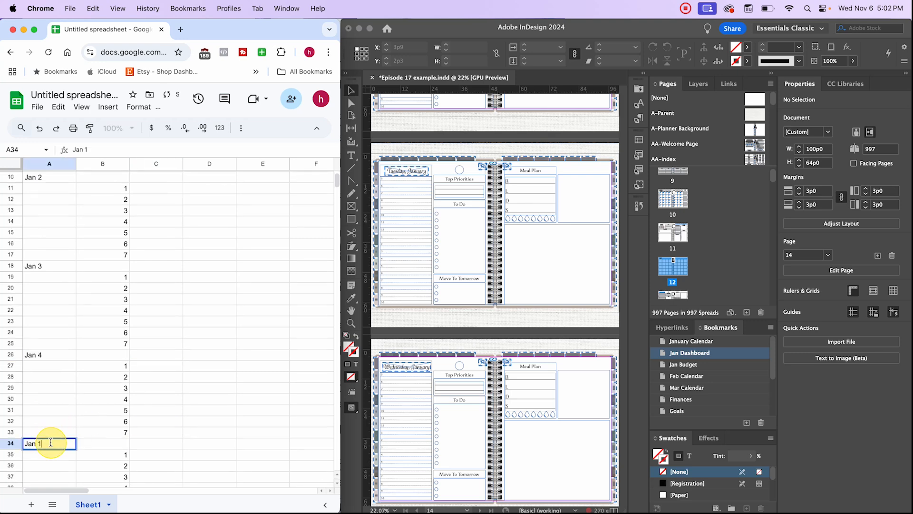
click(204, 430)
scroll(77, 444, down, 5)
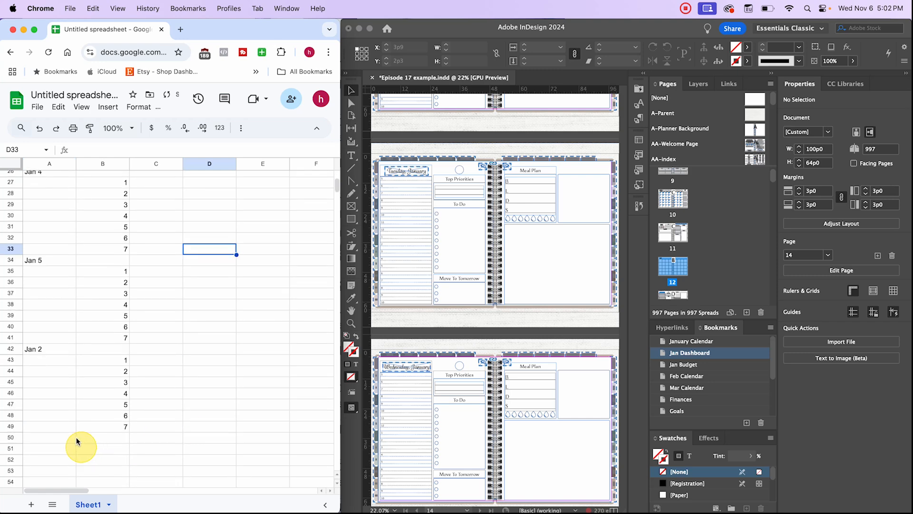
click(53, 349)
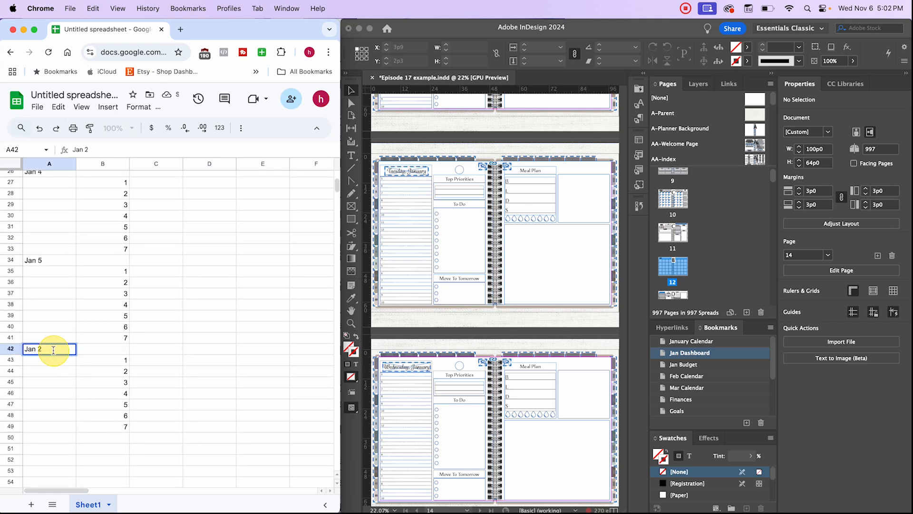
click(156, 338)
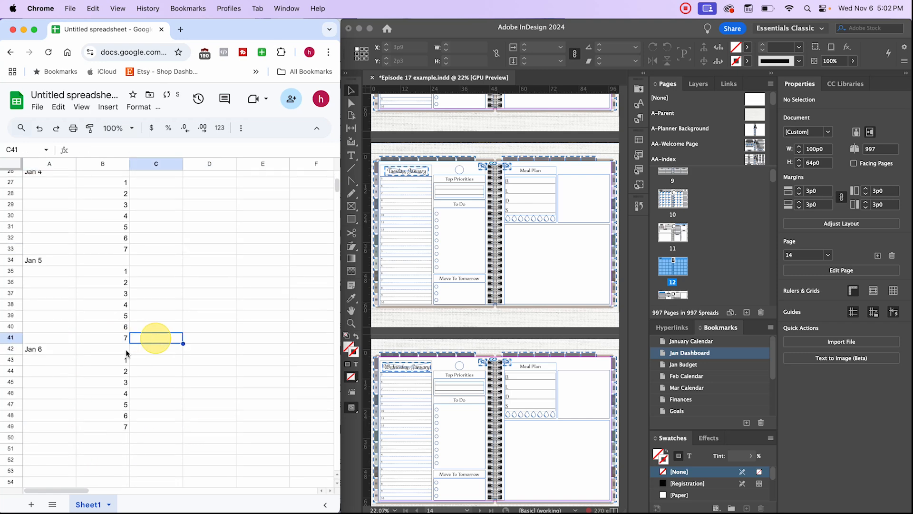
- Extend the page-number series from C7:C9 down column C through row 49, ending at 59
scroll(125, 343, up, 8)
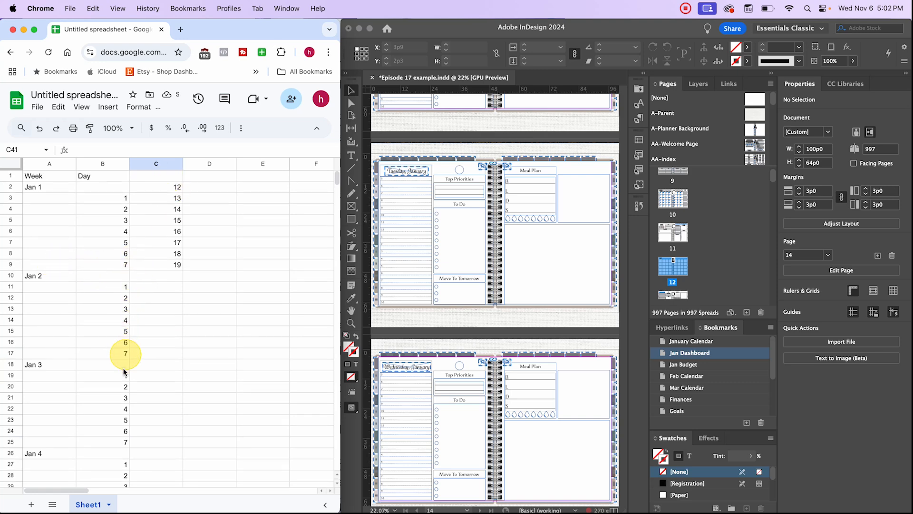
scroll(450, 241, down, 6)
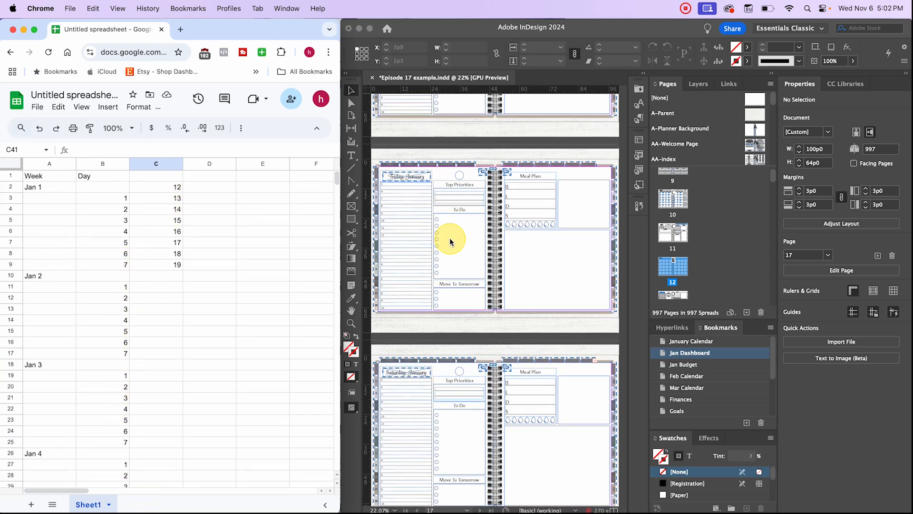
scroll(452, 240, down, 8)
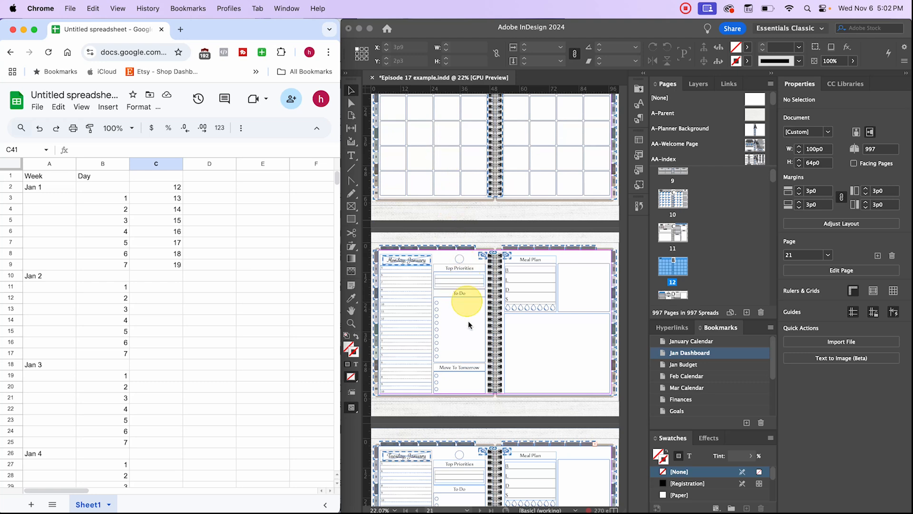
scroll(467, 325, down, 3)
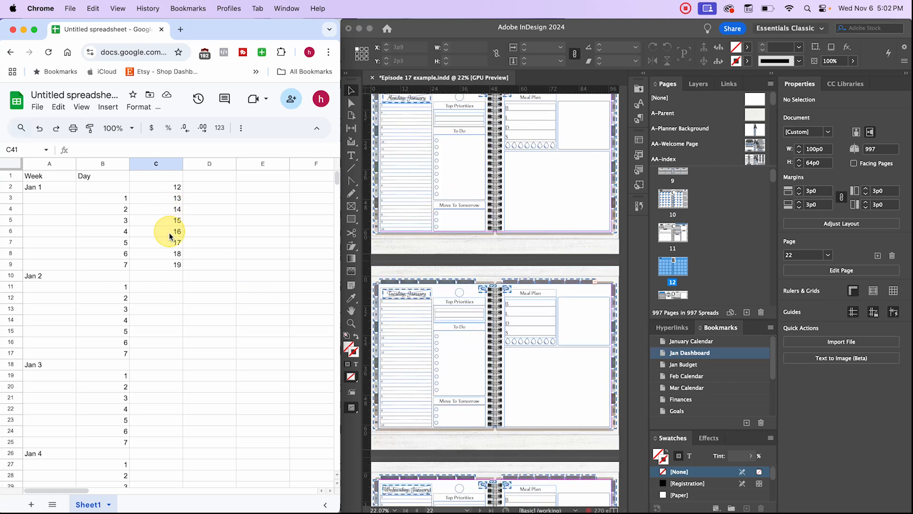
drag(170, 242, 172, 265)
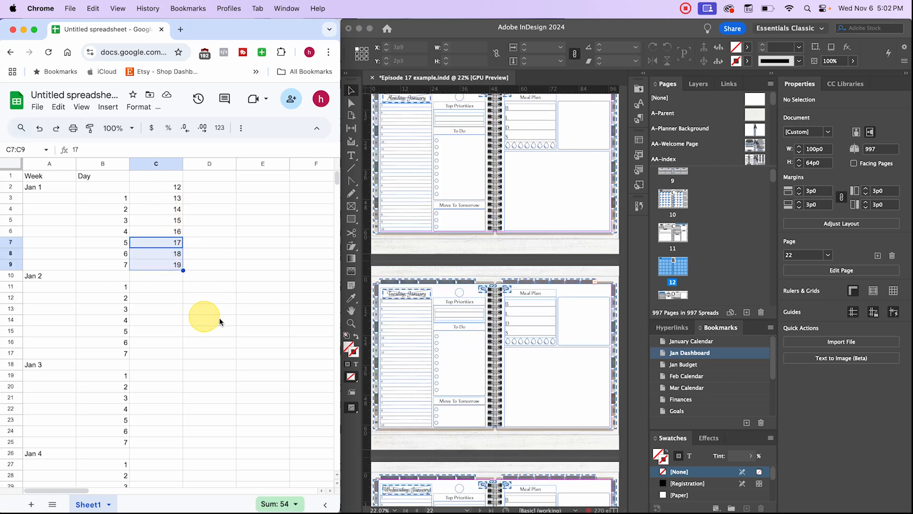
scroll(187, 309, down, 3)
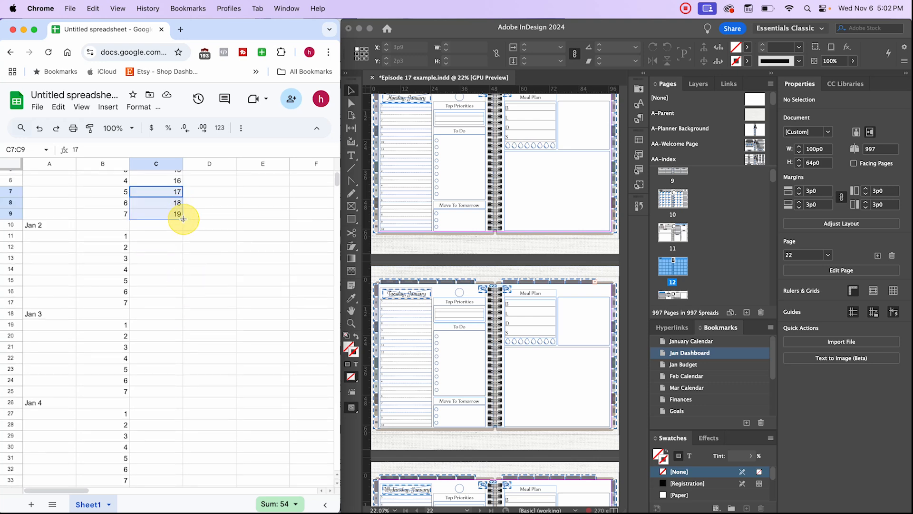
drag(183, 219, 184, 428)
click(232, 426)
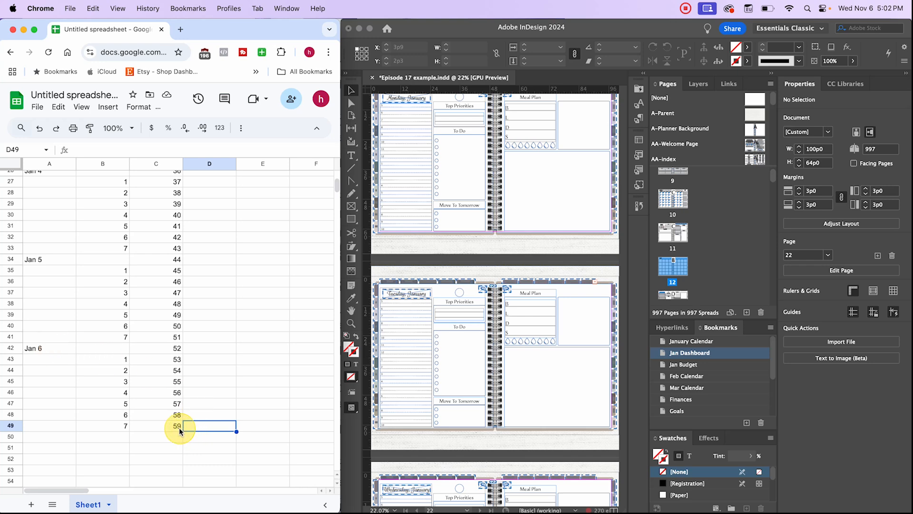
- Switch to InDesign and go to pages 52 and 59 to check them against the Jan 6 week and its last day
click(73, 347)
click(148, 348)
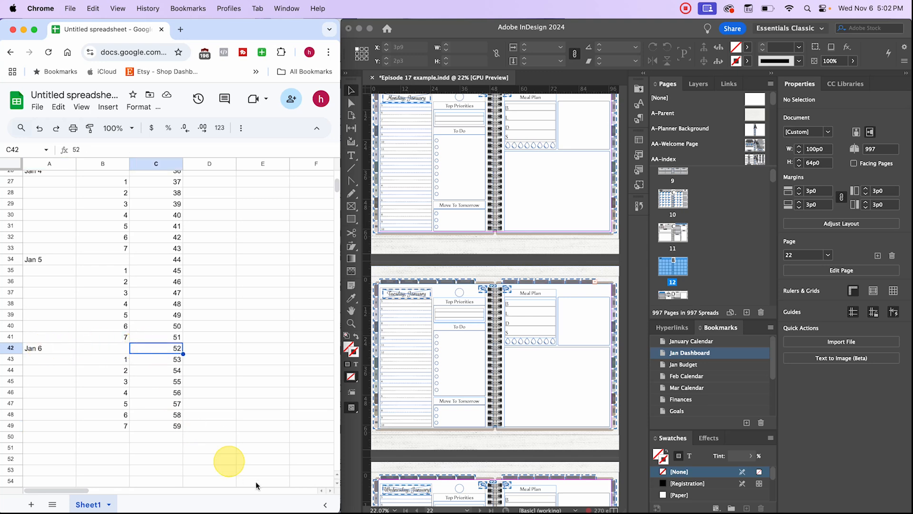
click(431, 509)
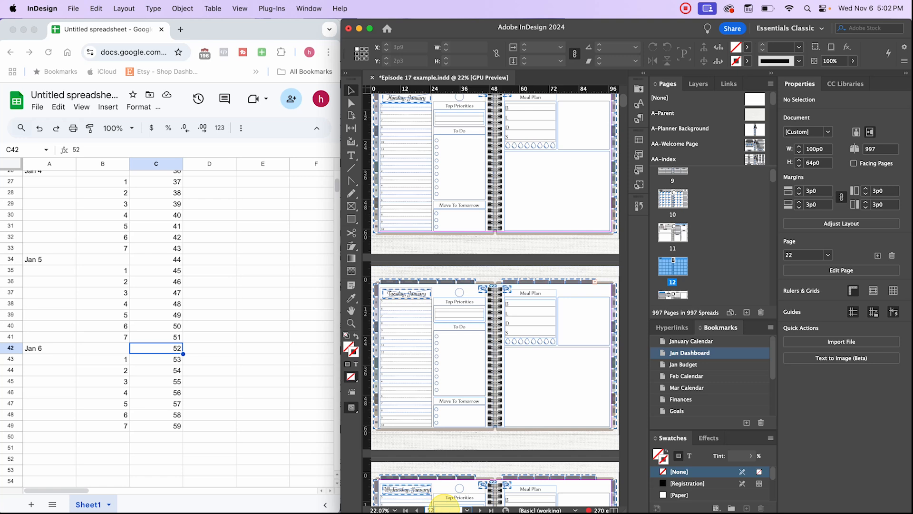
text(52)
key(Return)
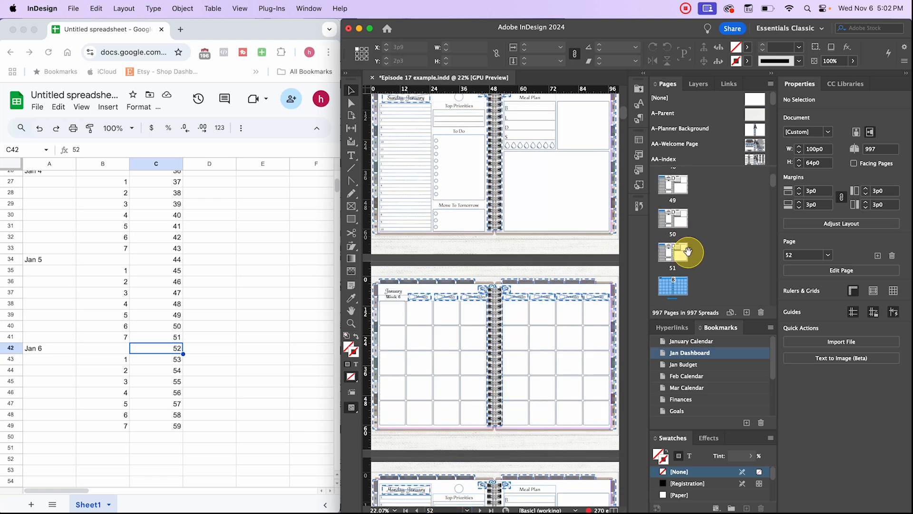
scroll(673, 257, down, 1)
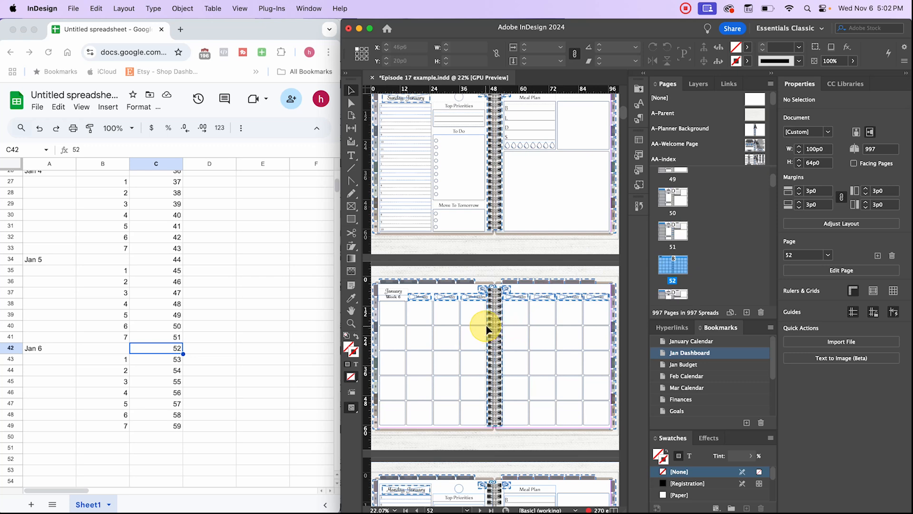
scroll(452, 293, down, 1)
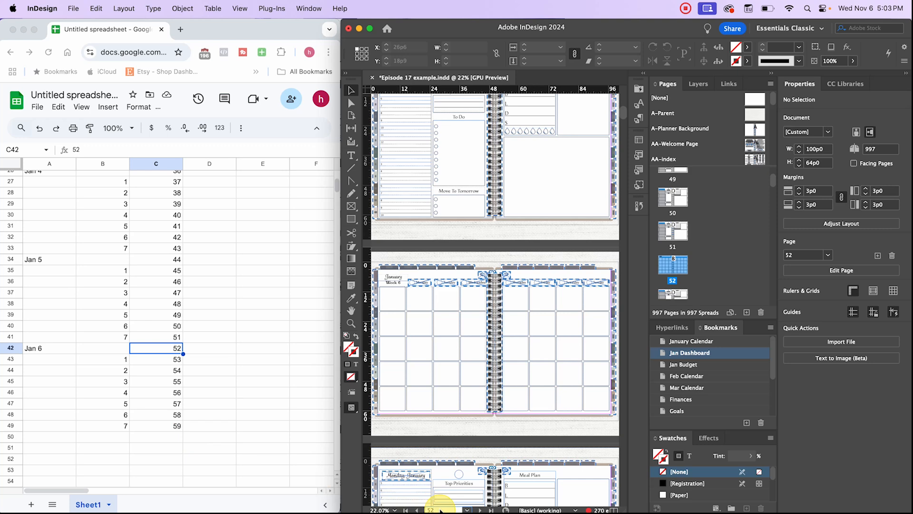
key(Return)
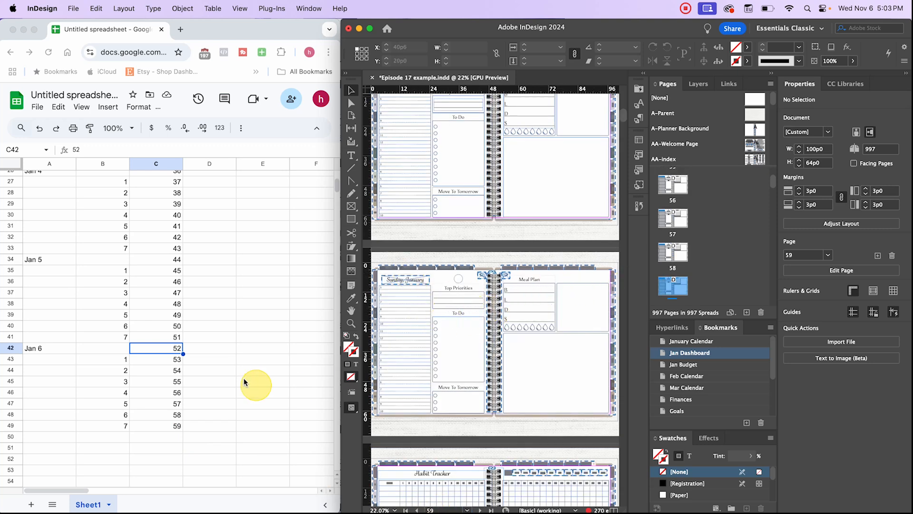
- Switch back to Google Sheets and copy the January week and day labels in A2:B49 to a block starting at A51
click(237, 327)
scroll(237, 331, up, 10)
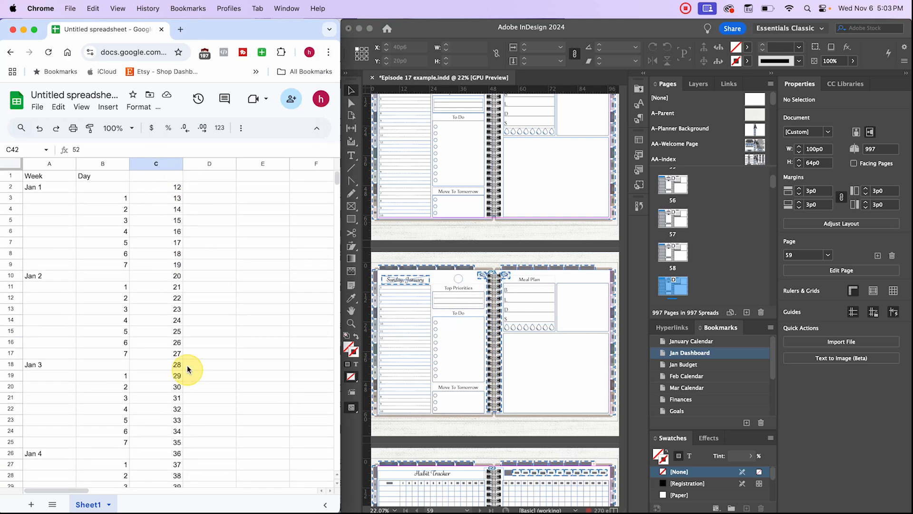
scroll(195, 391, down, 12)
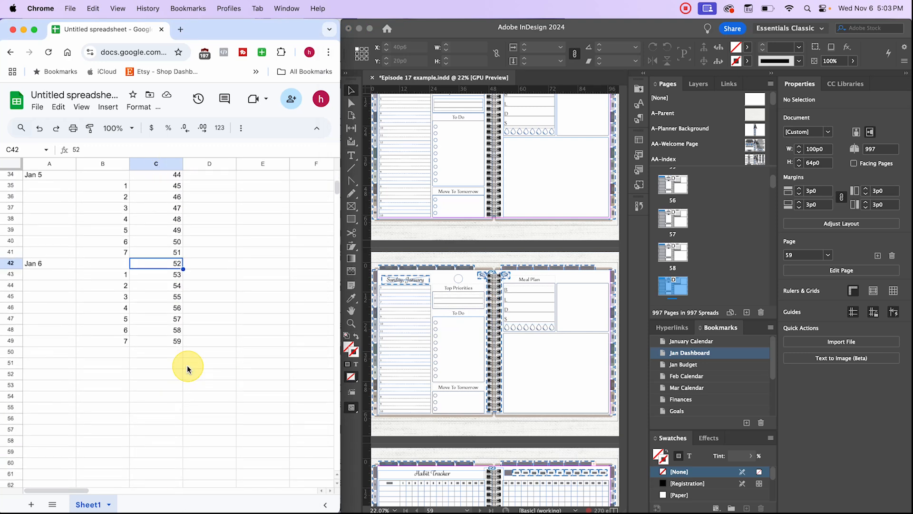
scroll(161, 354, down, 1)
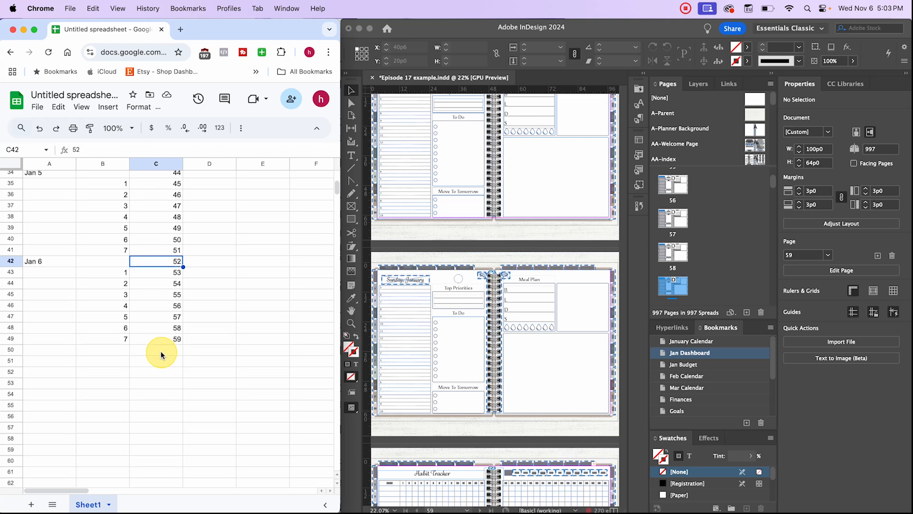
scroll(162, 354, up, 13)
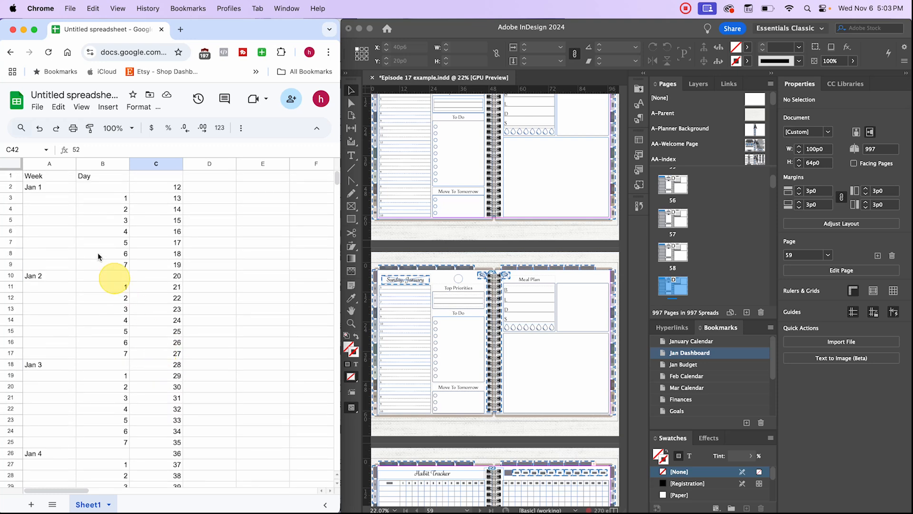
drag(47, 186, 103, 489)
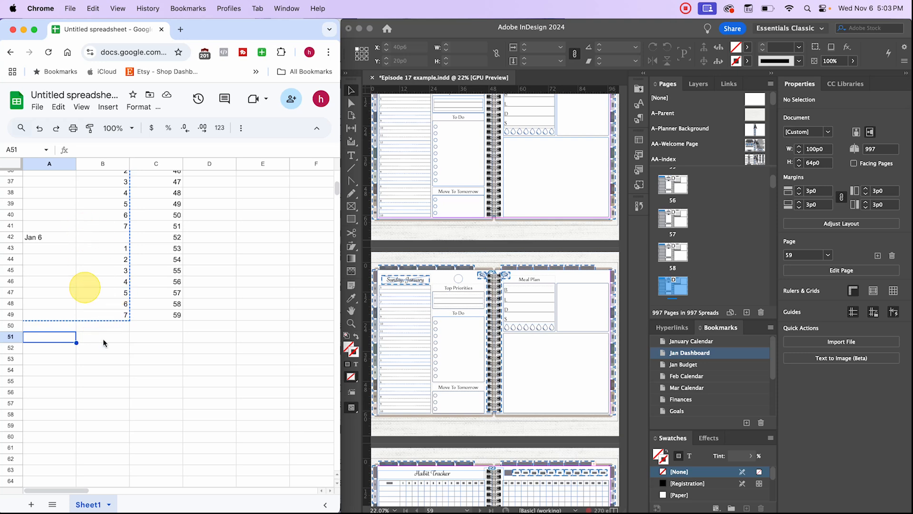
text(Jan 1	 	1 	2 	3 	4 	5 	6 	7 Jan 2	 	1 	2 	3 	4 	5 	6 	7 Jan 3	 	1 	2 	3 	4 	5 	6 	7 Jan 4	 	1 	2 	3 	4 	5 	6 	7 Jan 5	 	1 	2 	3 	4 	5 	6 	7 Jan 6	 	1 	2 	3 	4 	5 	6 	7)
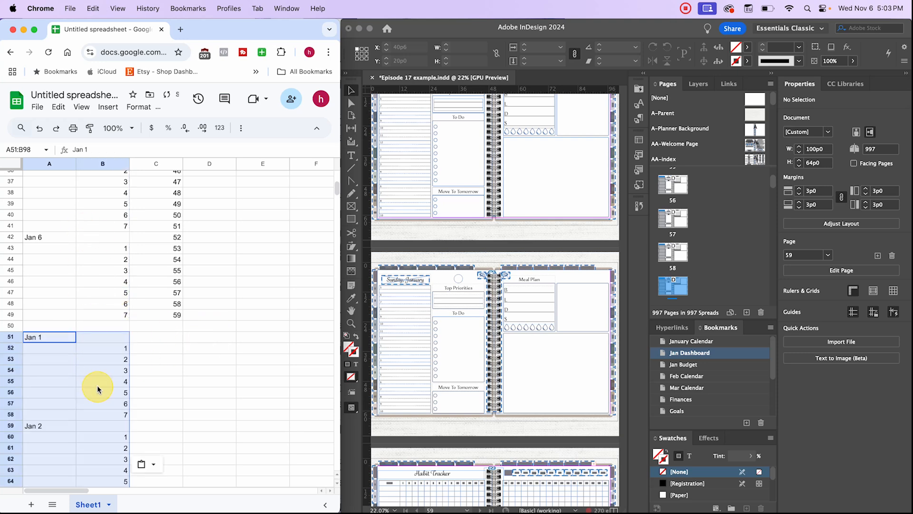
- Relabel the copied week headings in A51, A59, A67, A75 and A83 as Feb 1 through Feb 5
click(39, 338)
double_click(37, 337)
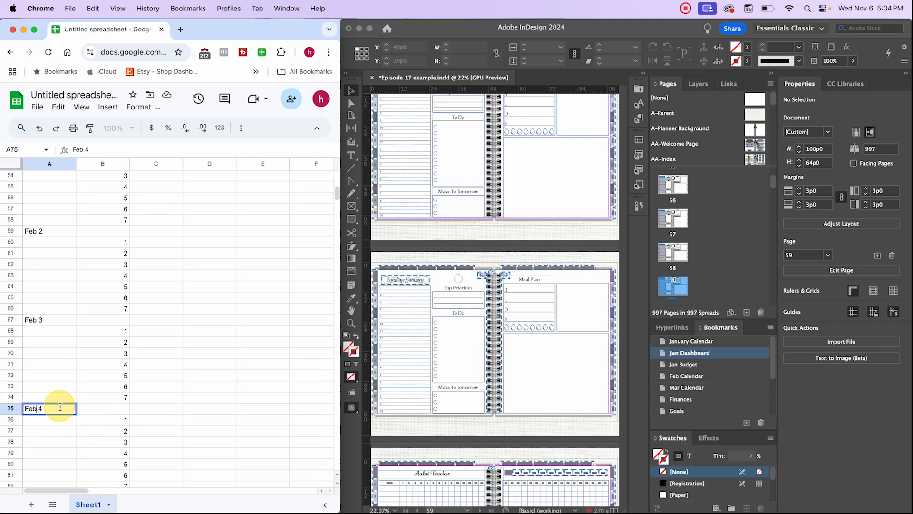
key(Return)
scroll(72, 428, down, 5)
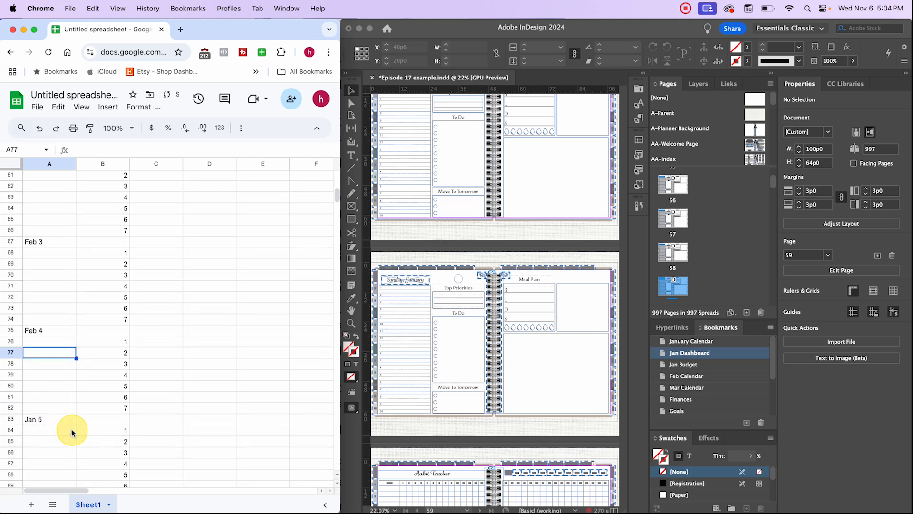
click(34, 419)
double_click(34, 419)
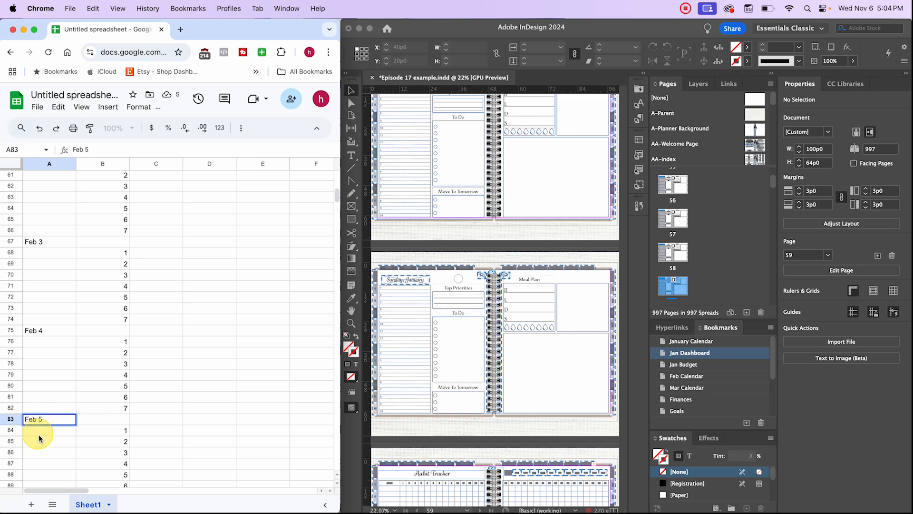
key(Return)
- Relabel the last copied week heading in A91 as Feb 6, with a space before the number
scroll(36, 427, down, 5)
double_click(33, 422)
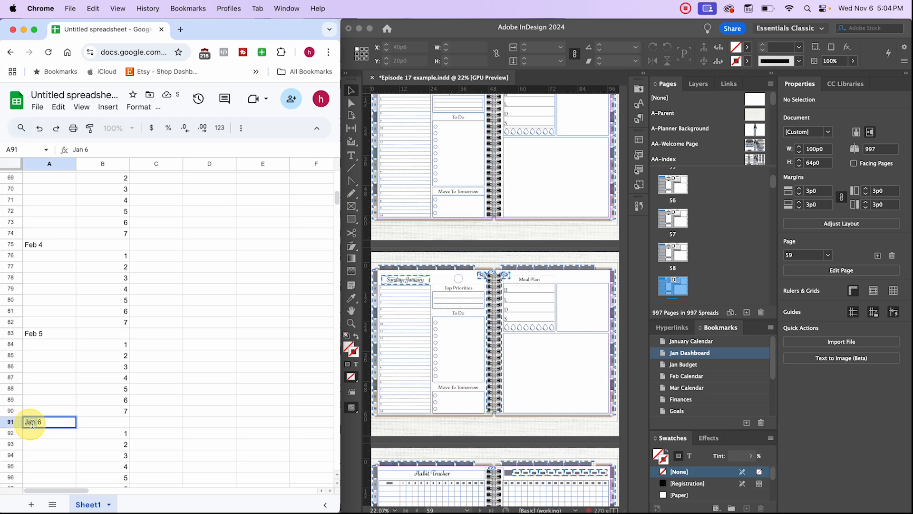
text(Feb6)
click(209, 454)
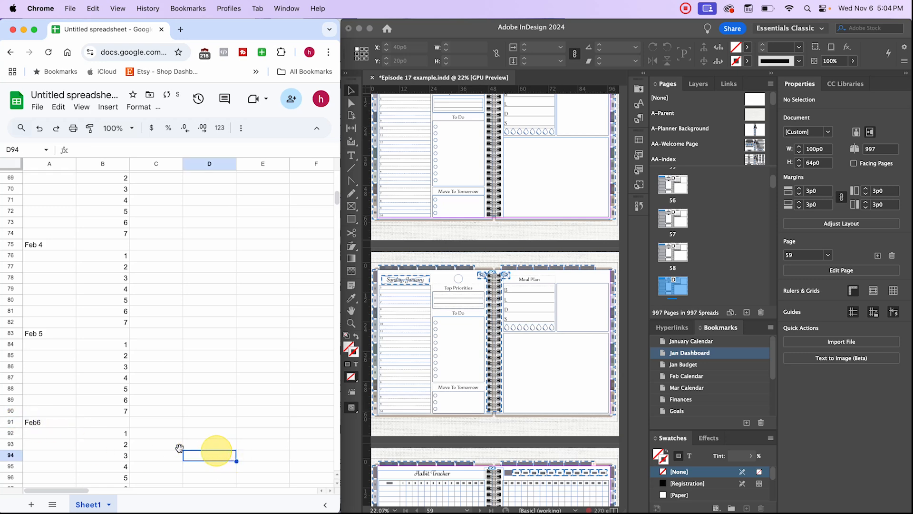
click(36, 422)
double_click(38, 421)
click(189, 422)
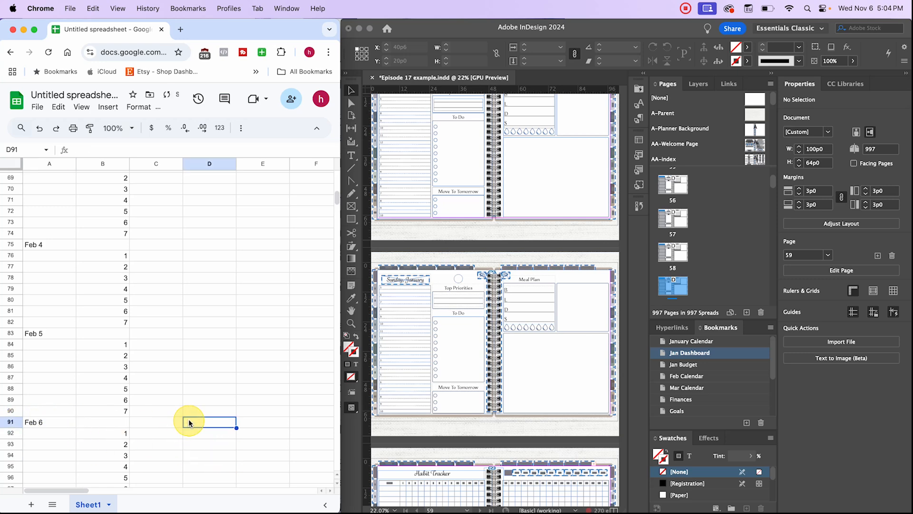
- Select C51 beside Feb 1, switch to InDesign and go from the Feb Calendar bookmark to the February Week 1 spread to look up its page number
scroll(190, 423, up, 10)
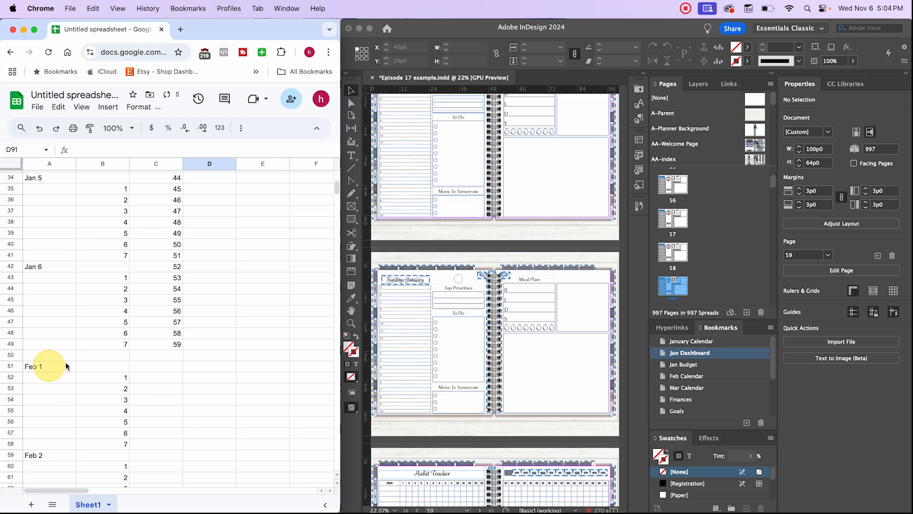
double_click(166, 368)
click(198, 369)
click(174, 369)
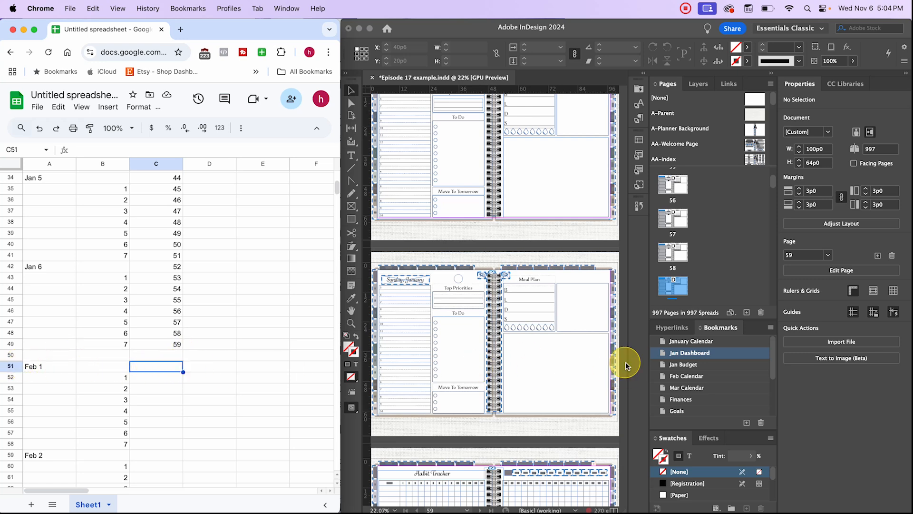
click(698, 379)
double_click(699, 379)
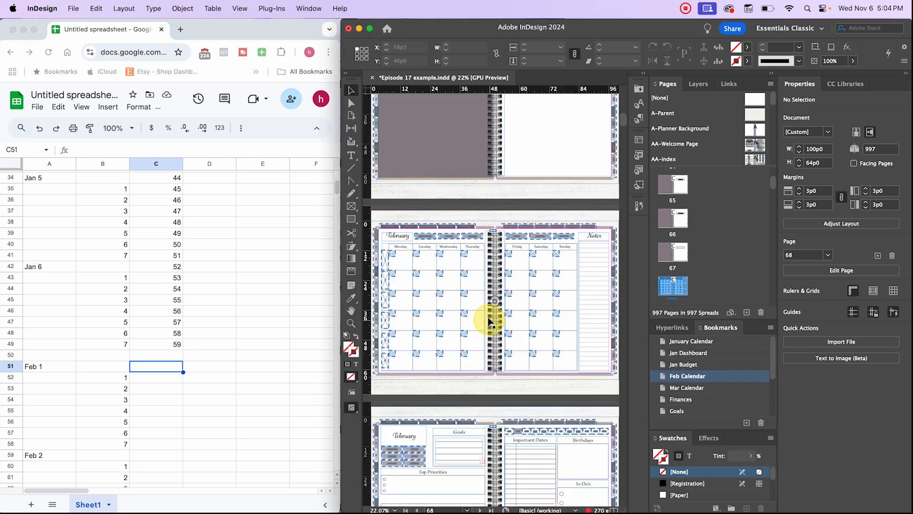
scroll(476, 366, down, 1)
scroll(475, 366, down, 6)
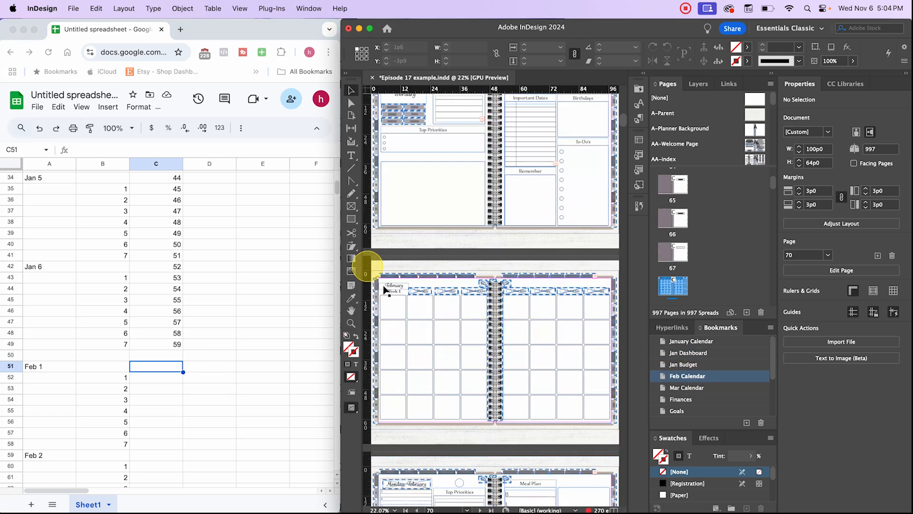
click(405, 313)
scroll(684, 263, down, 2)
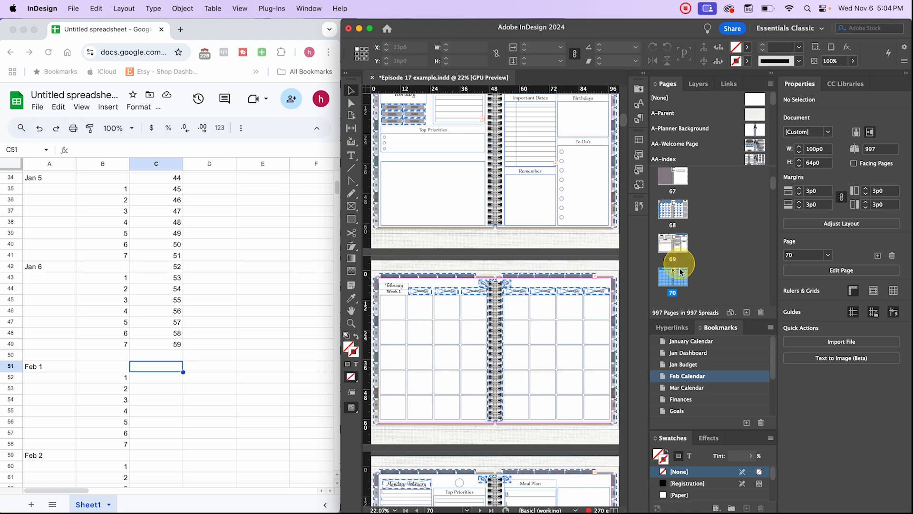
drag(685, 262, 709, 240)
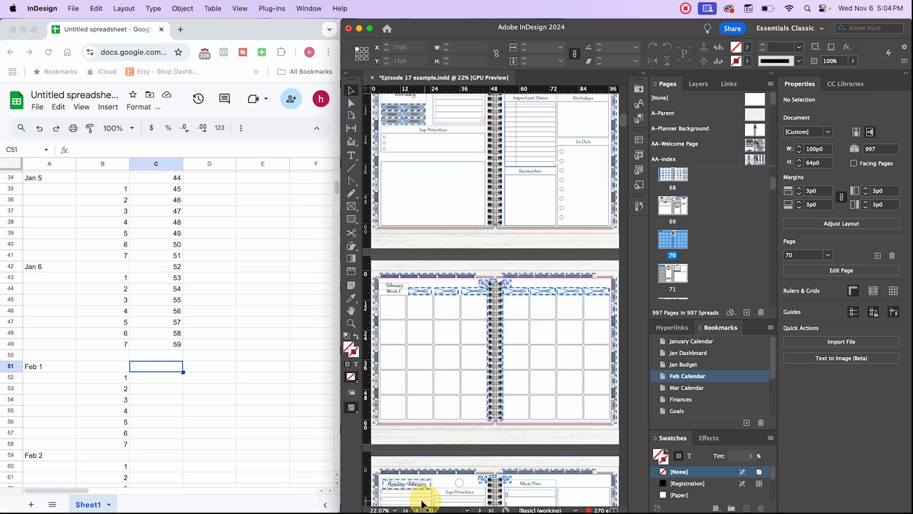
- Switch back to Google Sheets and enter page numbers 70 in C51 for Feb 1 and 71 in C52 for its first day
double_click(164, 369)
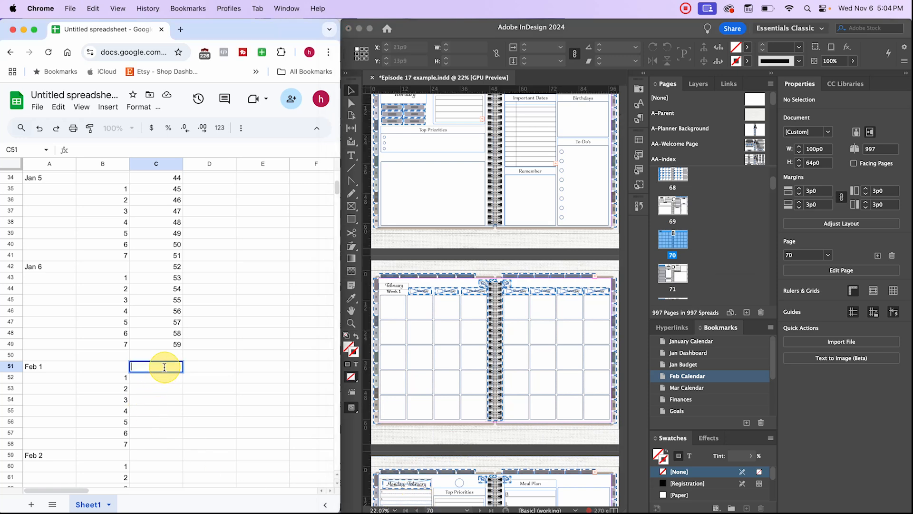
key(Tab)
key(Tab)
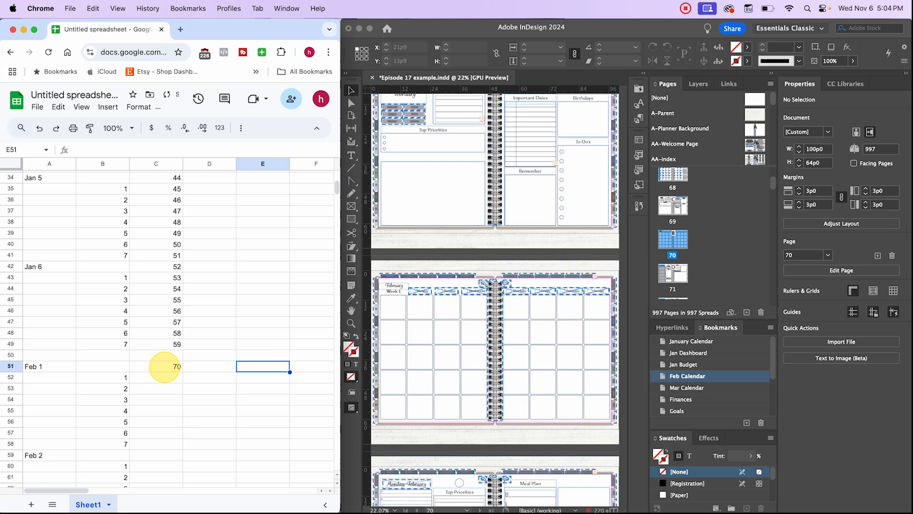
key(Return)
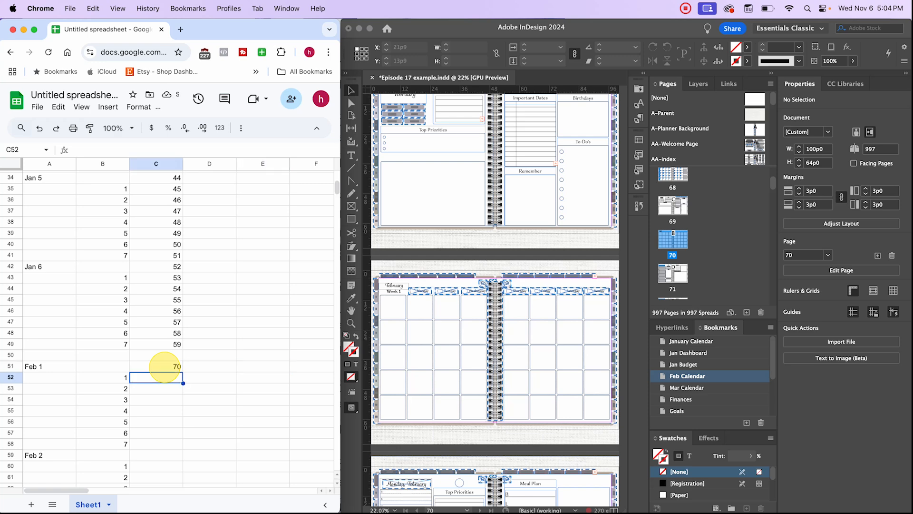
text(71)
key(Return)
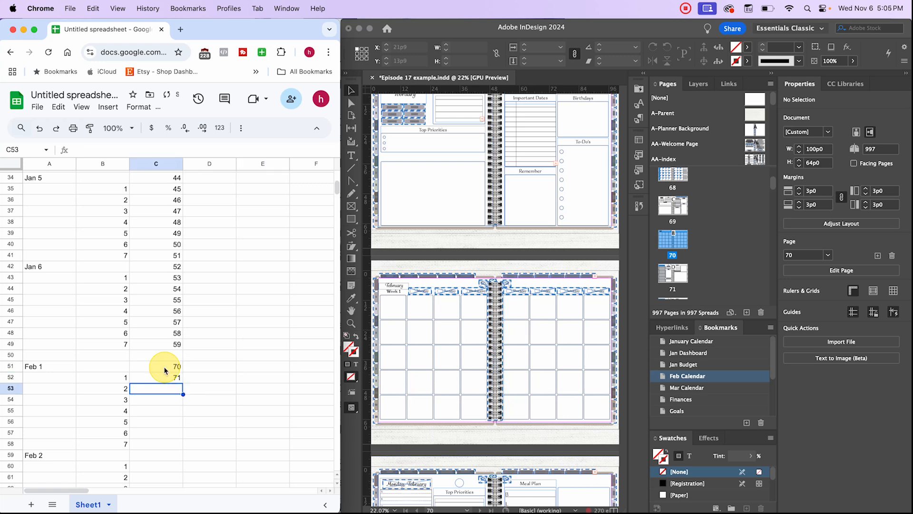
- Extend the page number series from C51:C52 down to the last February day in C98
click(165, 371)
drag(166, 374, 170, 284)
click(190, 338)
scroll(190, 338, up, 3)
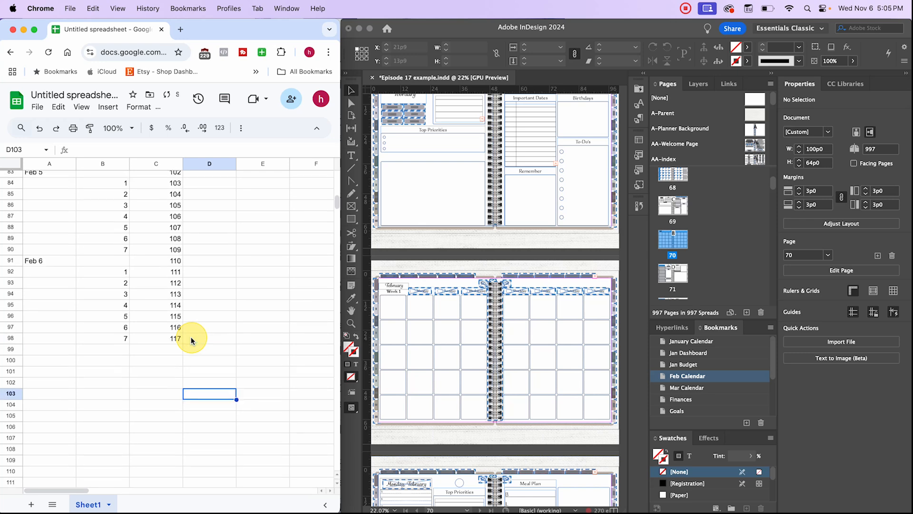
- Select the Feb 6 page number, switch to InDesign and go to page 110 to check it against that week
click(156, 281)
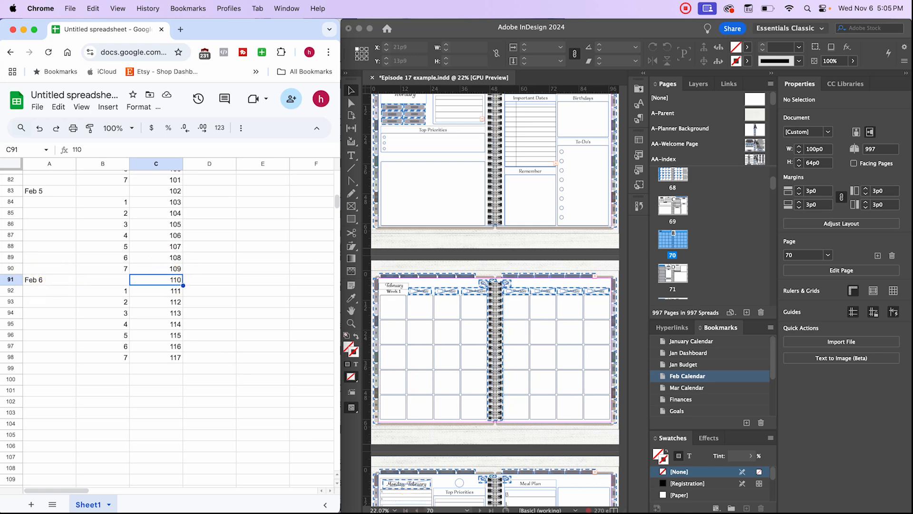
double_click(430, 510)
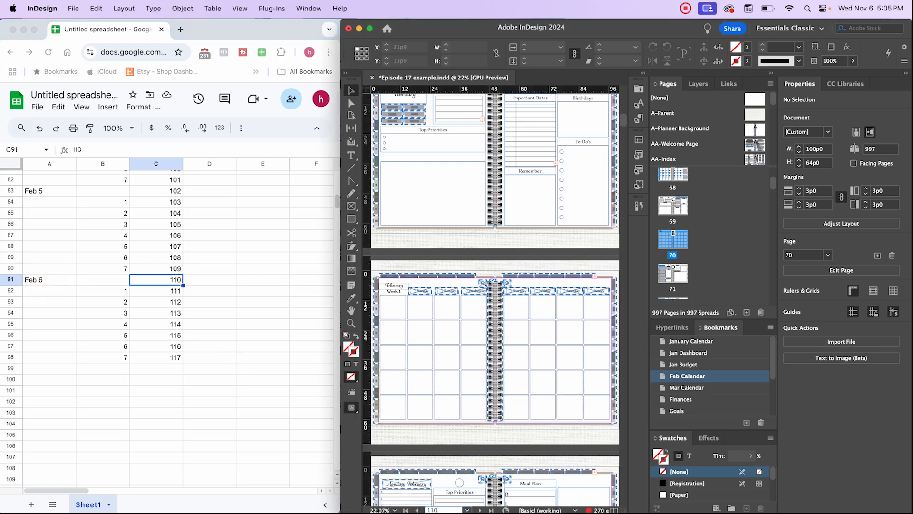
key(Return)
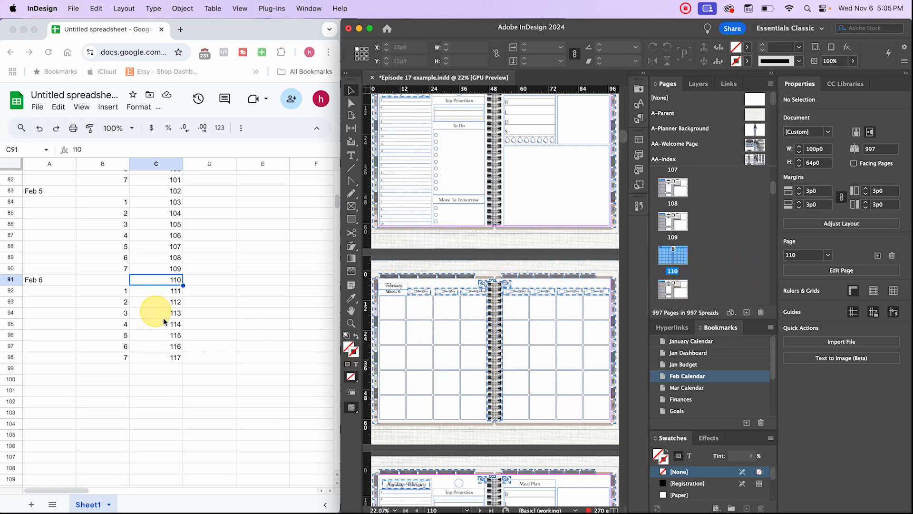
- Switch back to Google Sheets and review the page list from the end of February back up to Jan 1
click(197, 376)
click(181, 379)
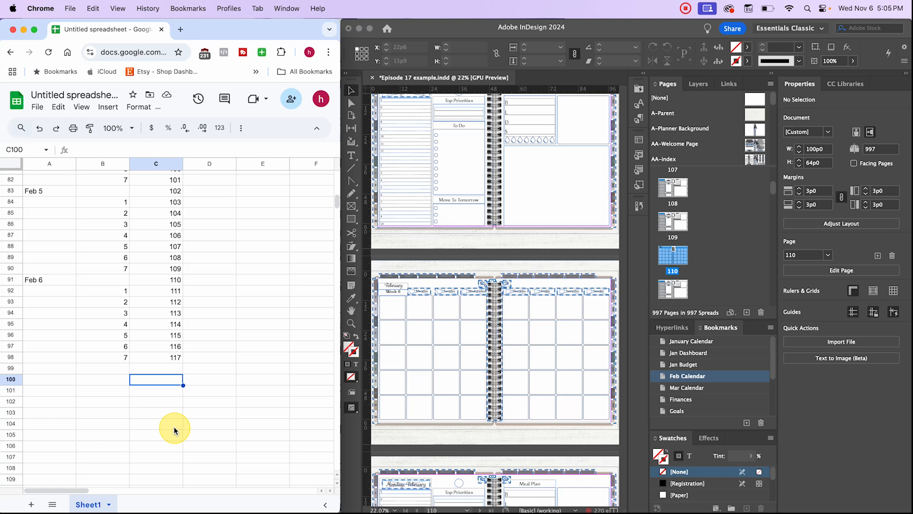
scroll(174, 430, up, 10)
scroll(175, 431, up, 14)
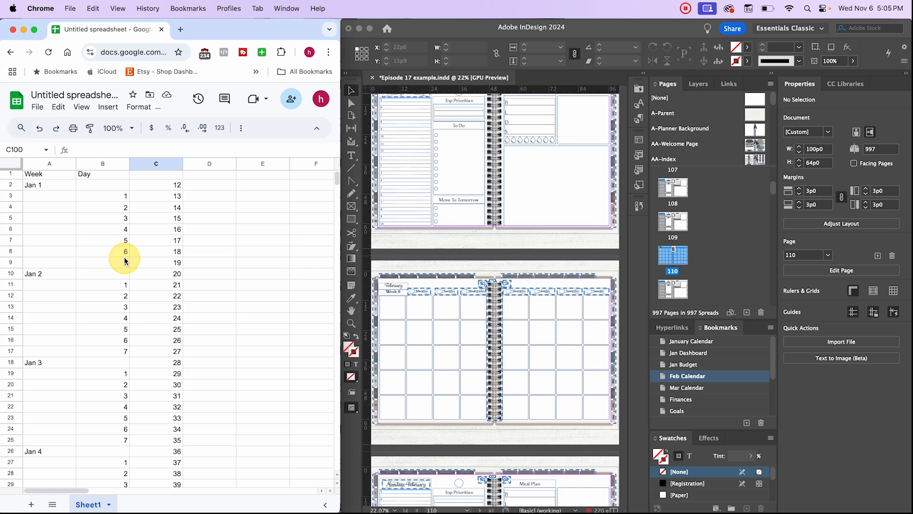
scroll(68, 293, up, 1)
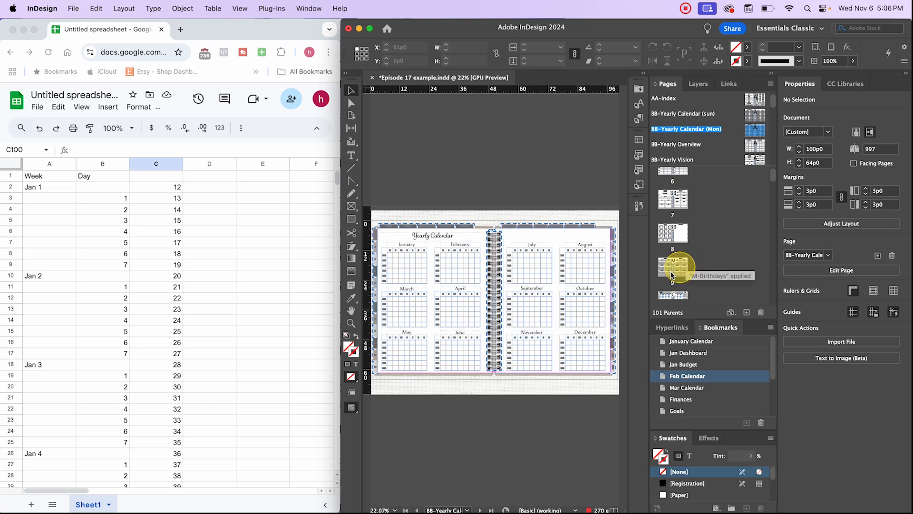
- Switch to InDesign and bring up the January grid of the Yearly Calendar on page 5
double_click(673, 263)
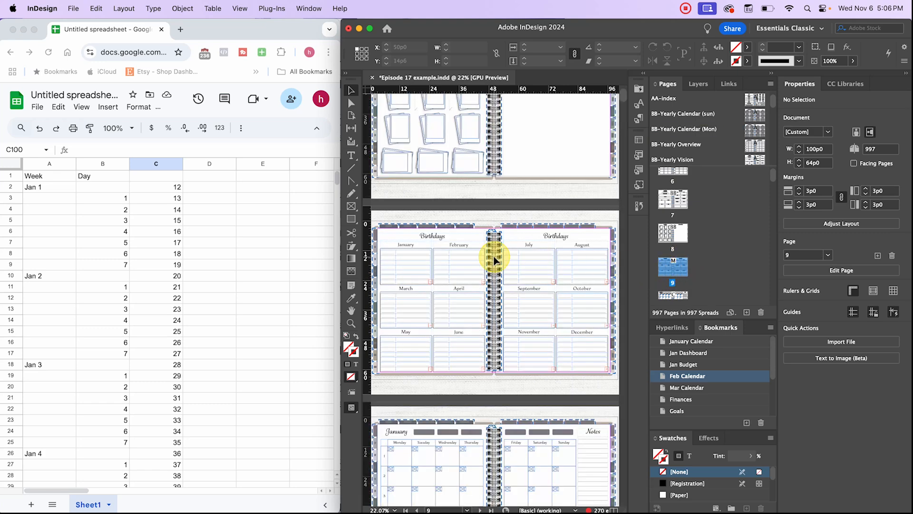
scroll(492, 254, up, 10)
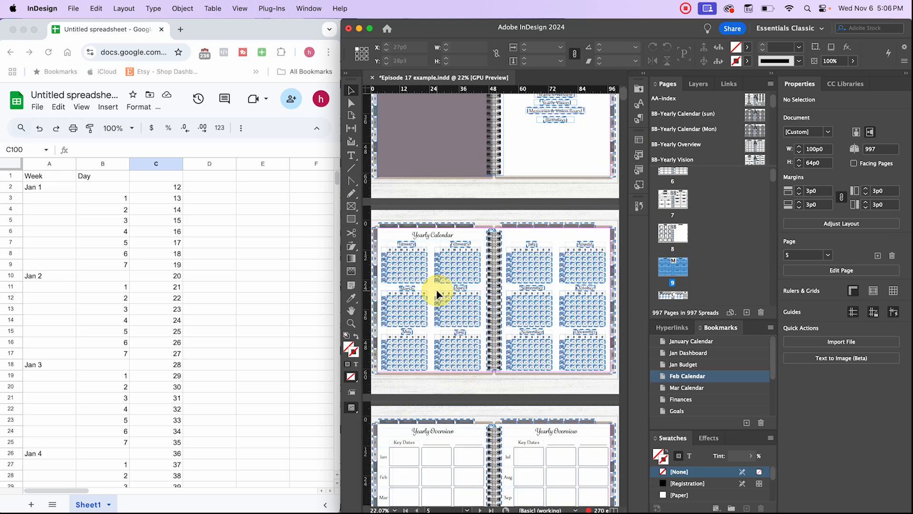
scroll(440, 290, up, 5)
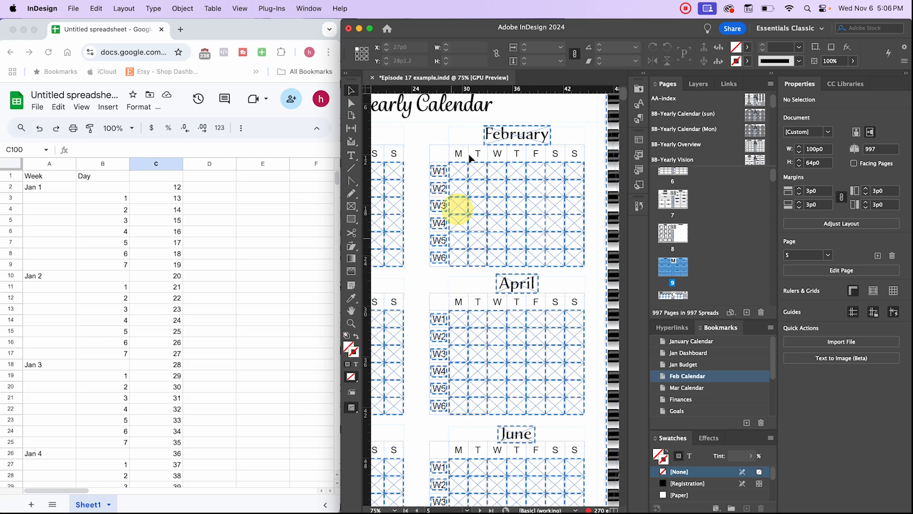
drag(449, 140, 581, 145)
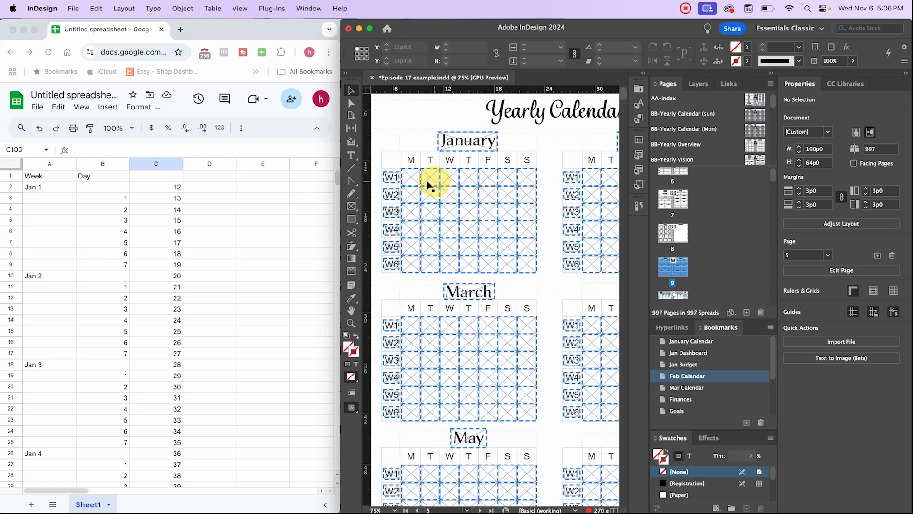
- Inspect the link frames of January in the Yearly Calendar, covering the W1 and W2 labels and the week 1 day cells
click(394, 180)
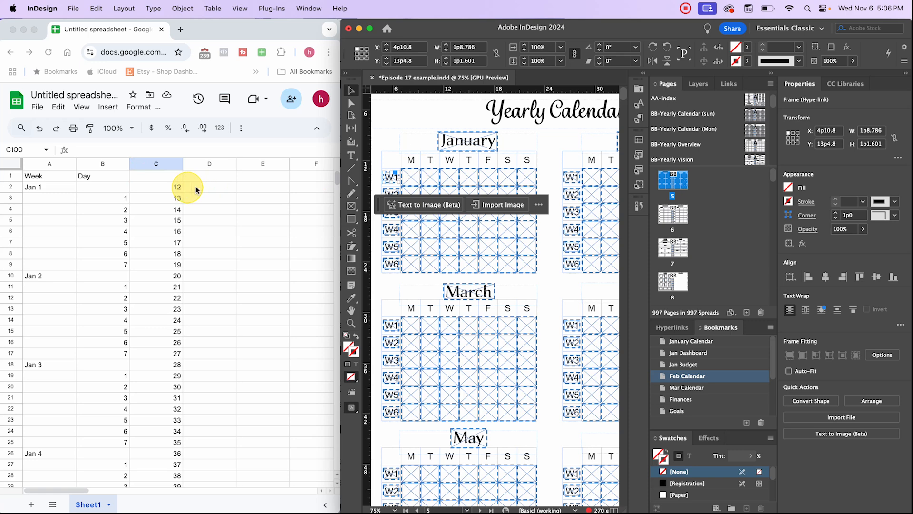
click(430, 177)
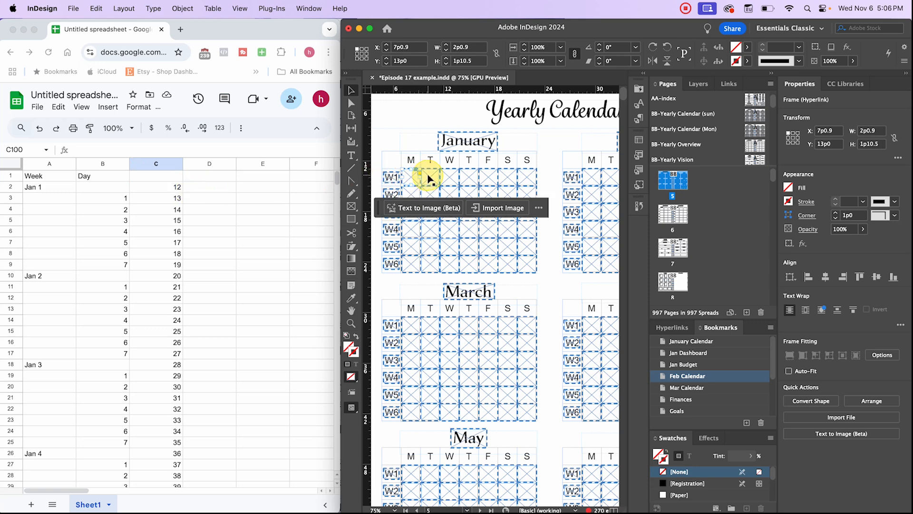
click(507, 177)
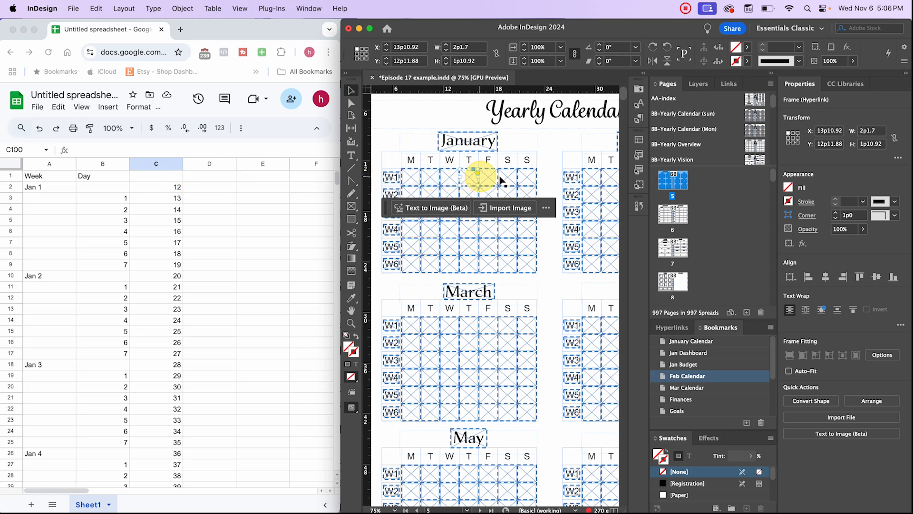
click(546, 170)
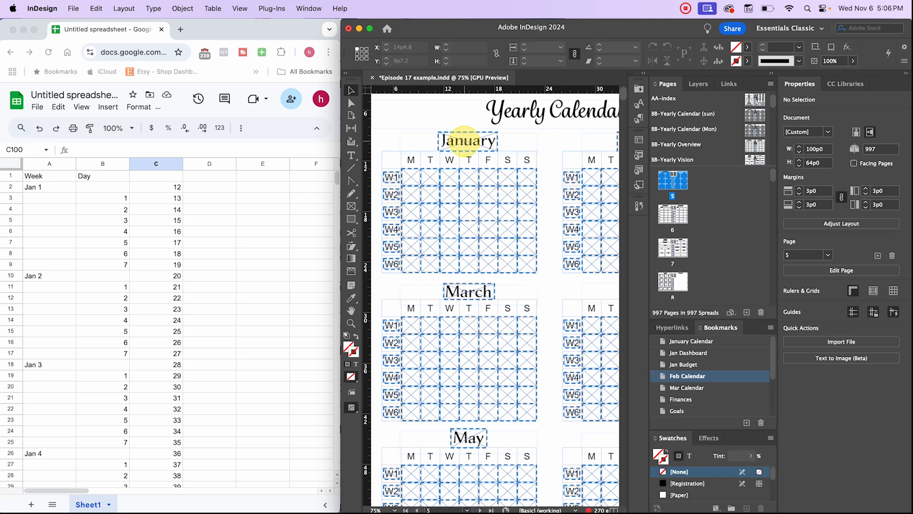
click(467, 140)
key(super+shift+a)
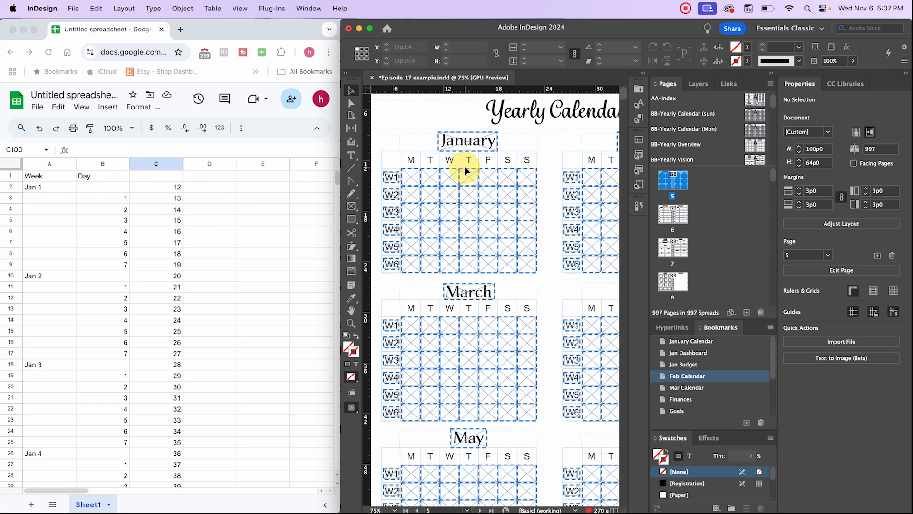
click(392, 177)
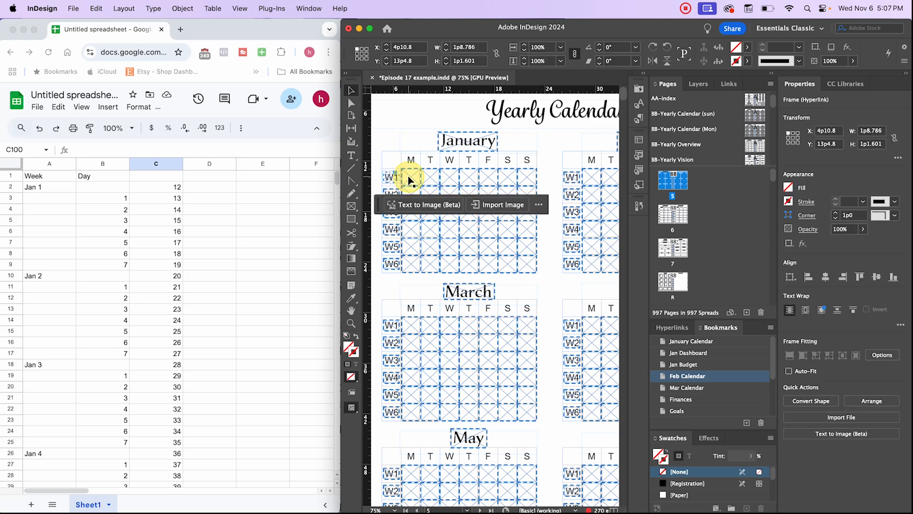
click(428, 179)
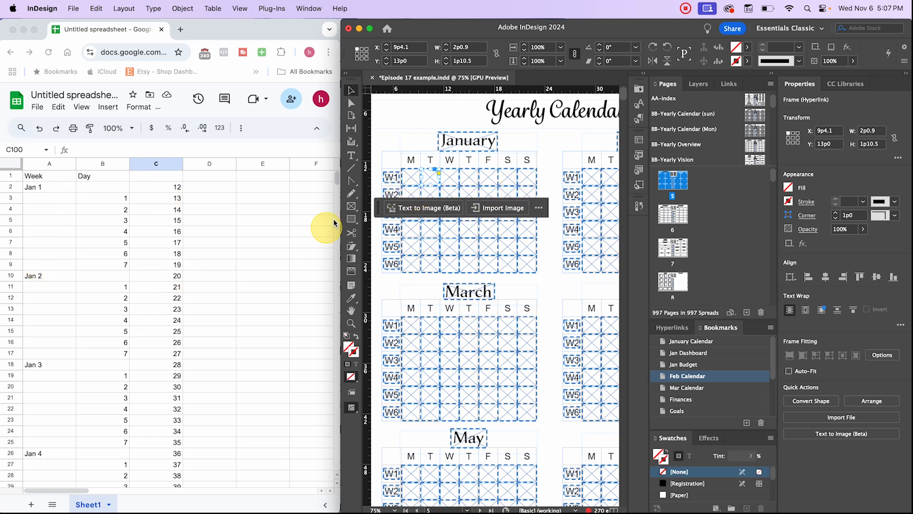
click(406, 195)
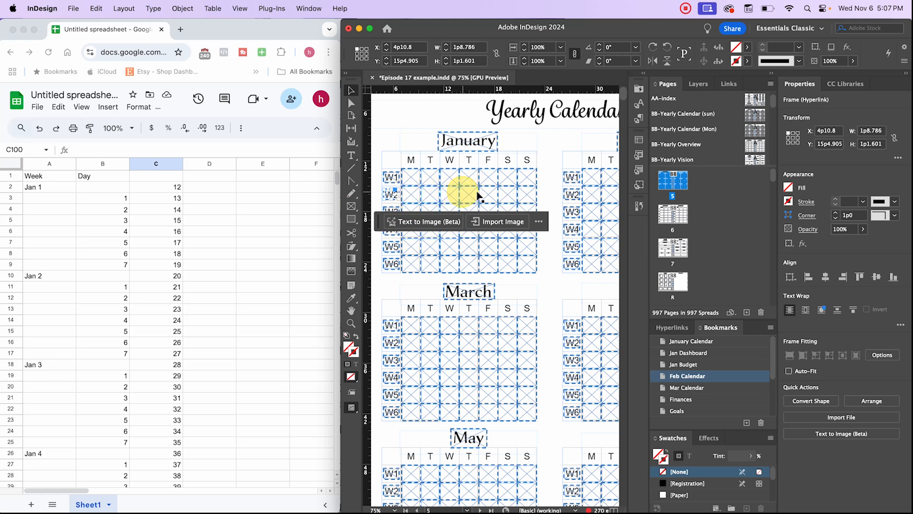
click(538, 193)
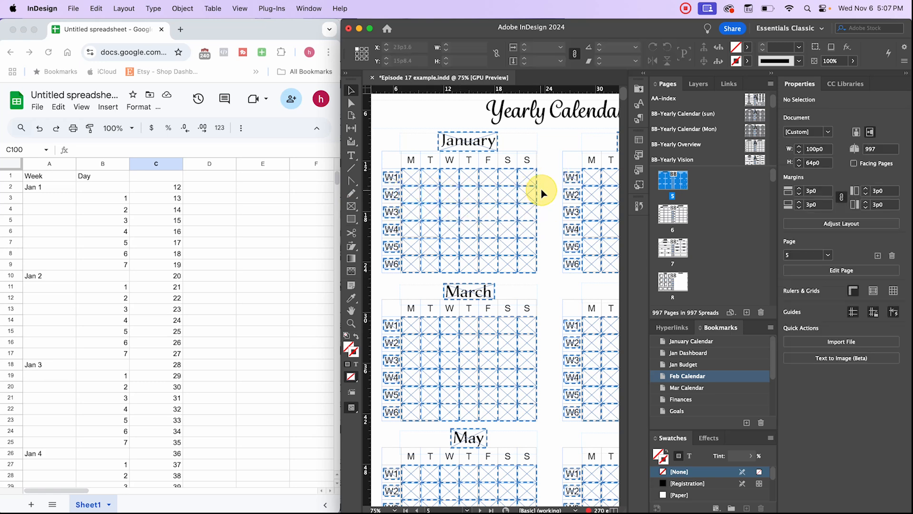
- View the Yearly Overview on page 6, and examine the week 1 frames of the January Calendar on page 10 and the dashboard spread after it
double_click(670, 214)
scroll(671, 229, down, 2)
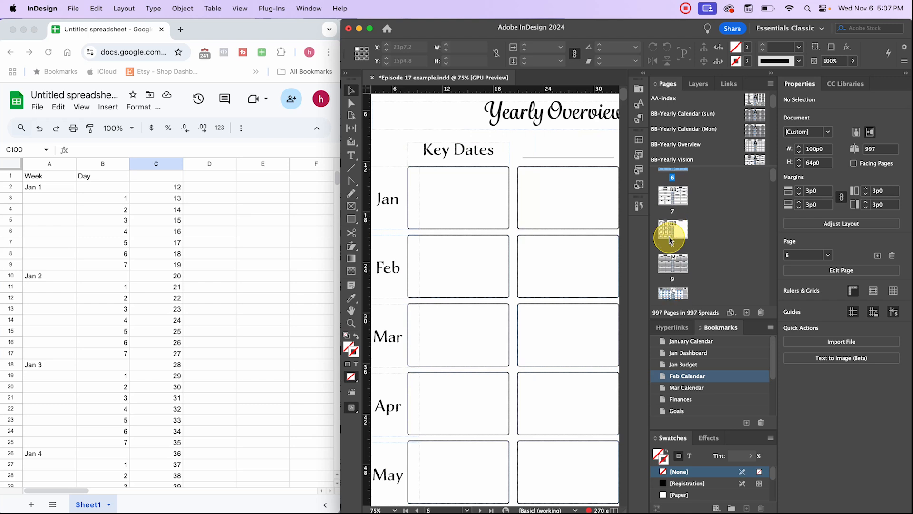
double_click(694, 342)
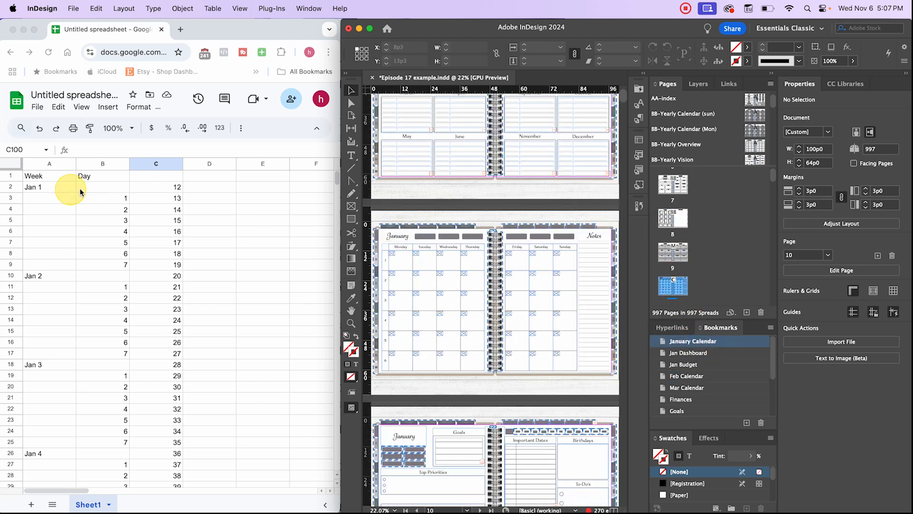
click(405, 267)
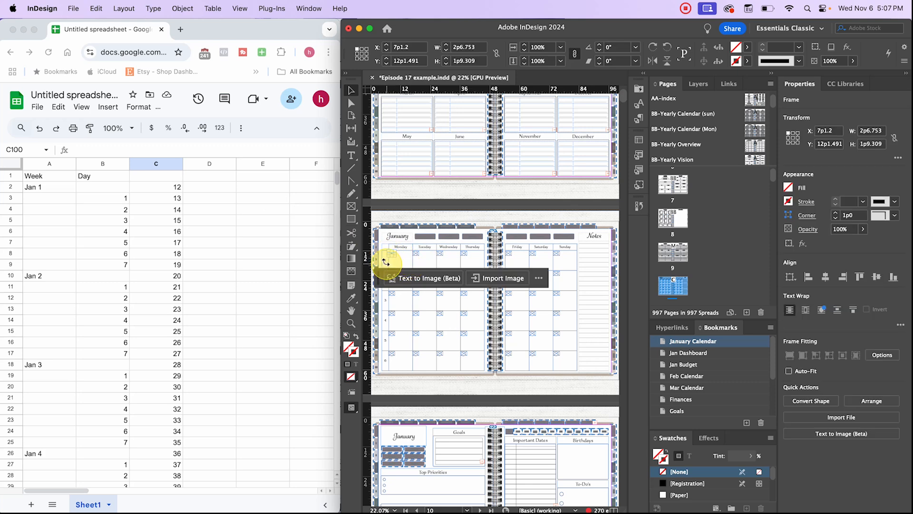
click(385, 267)
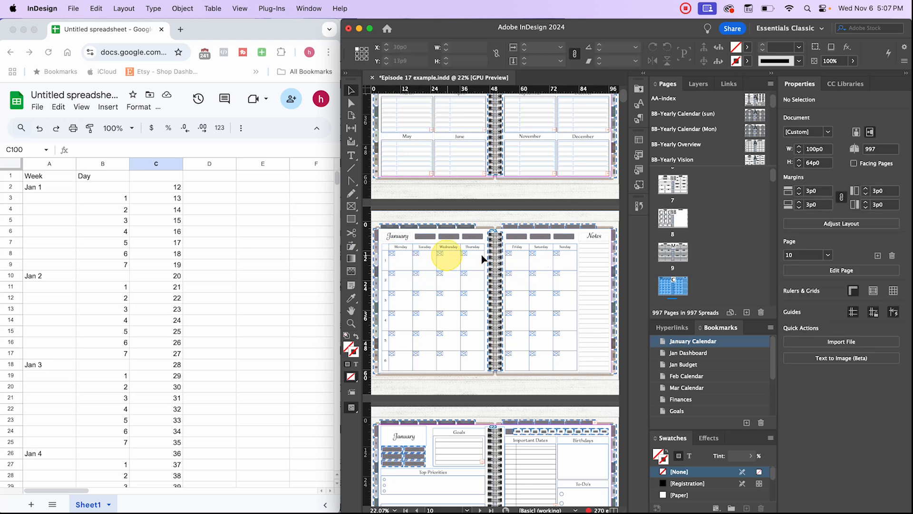
scroll(501, 327, down, 5)
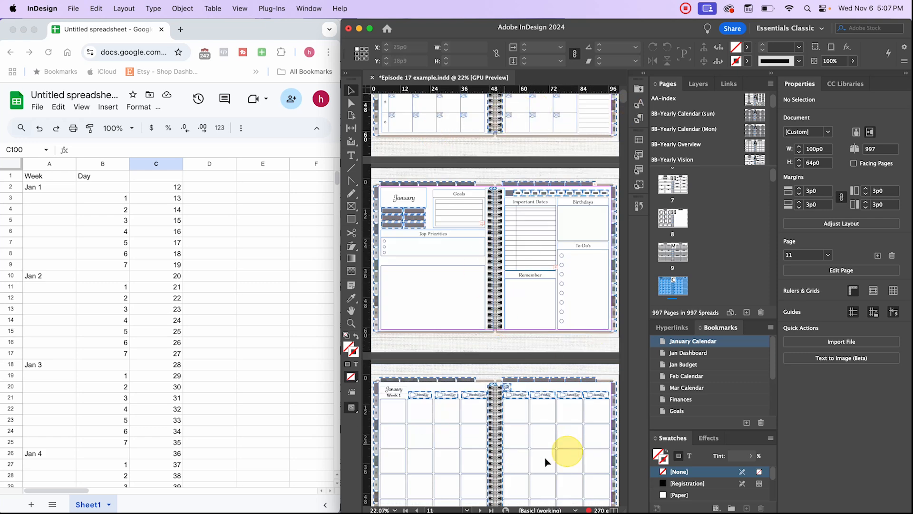
- Review the January spreads in the planner, from the monthly calendar and dashboard through Week 1 to the Monday and Tuesday daily pages
scroll(475, 381, up, 7)
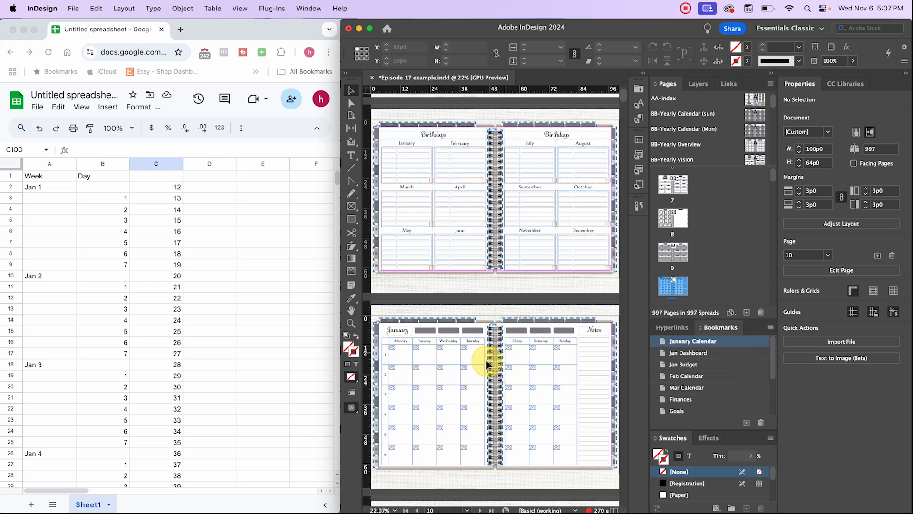
scroll(486, 361, down, 6)
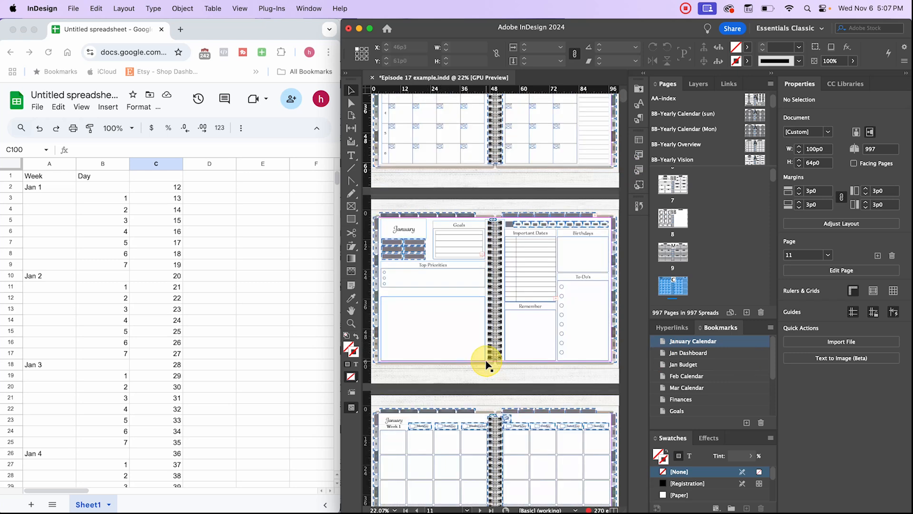
scroll(486, 364, down, 3)
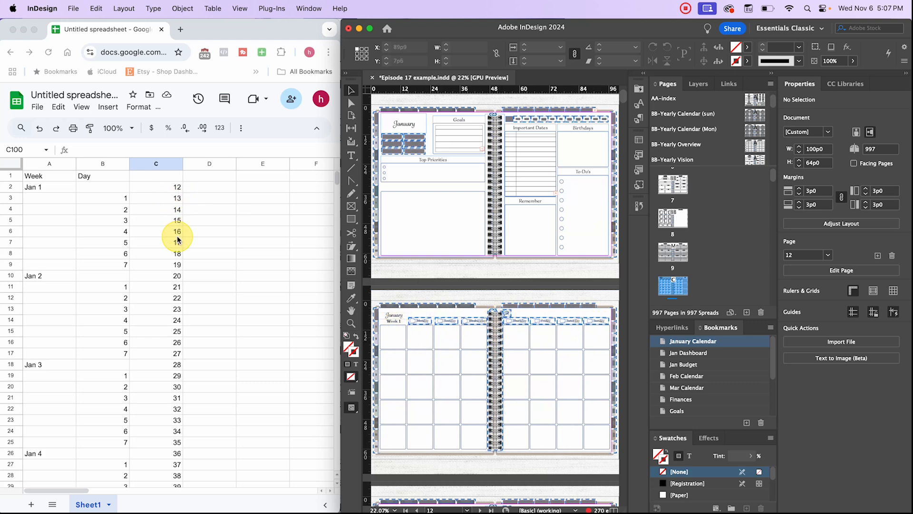
scroll(408, 338, down, 5)
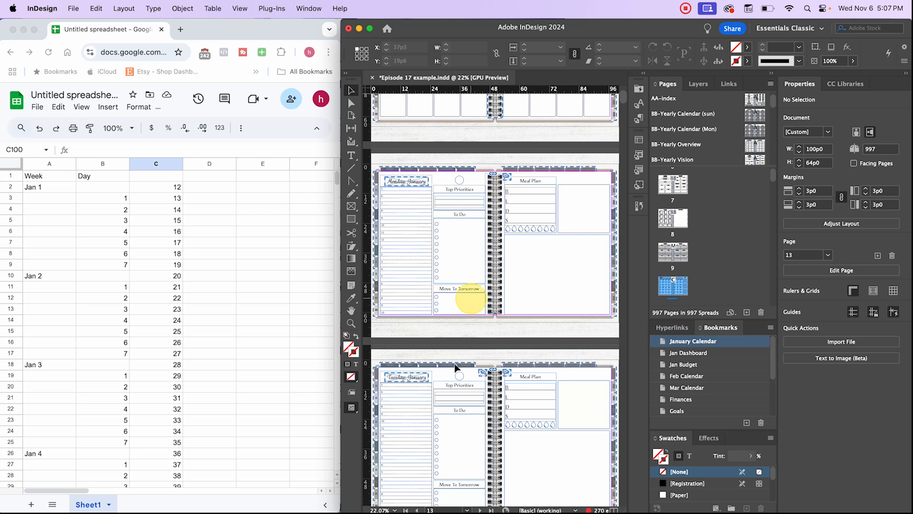
scroll(455, 367, down, 3)
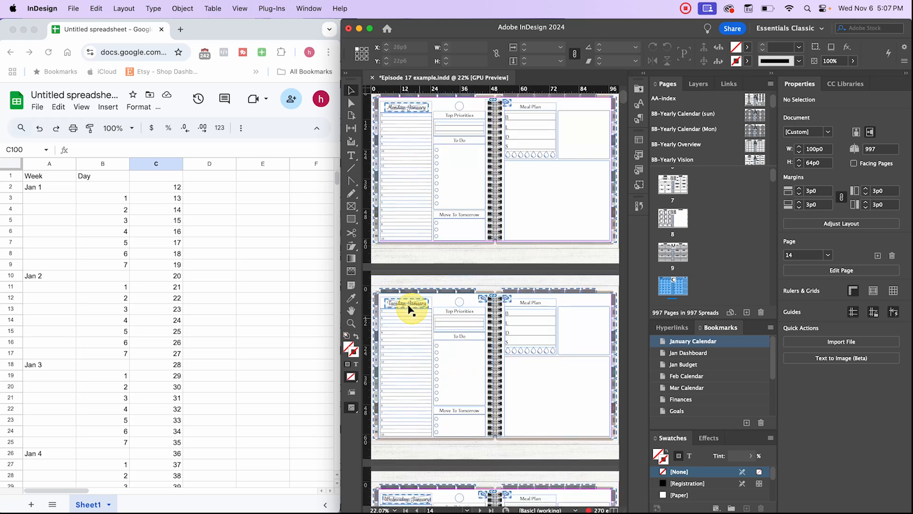
- Inspect the hyperlink frames on the Tuesday January page 14, covering the day heading and the arrows beside the binding
click(409, 308)
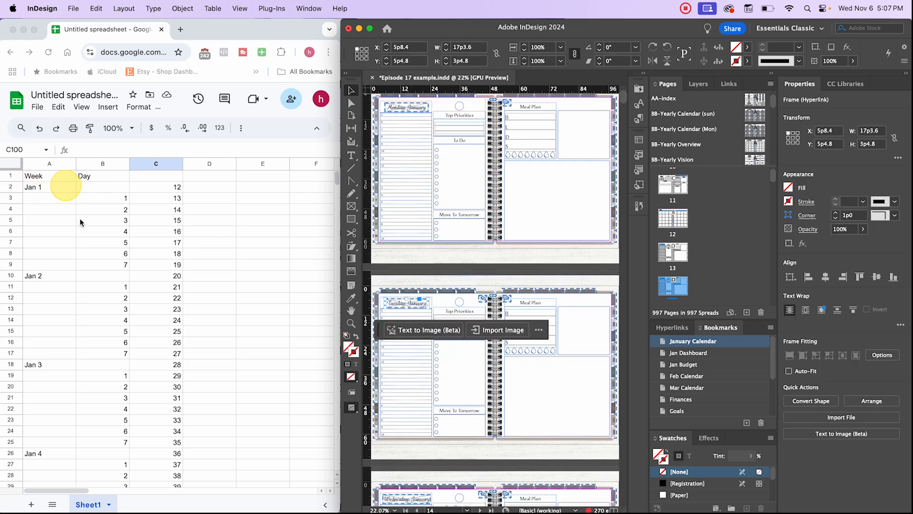
click(454, 301)
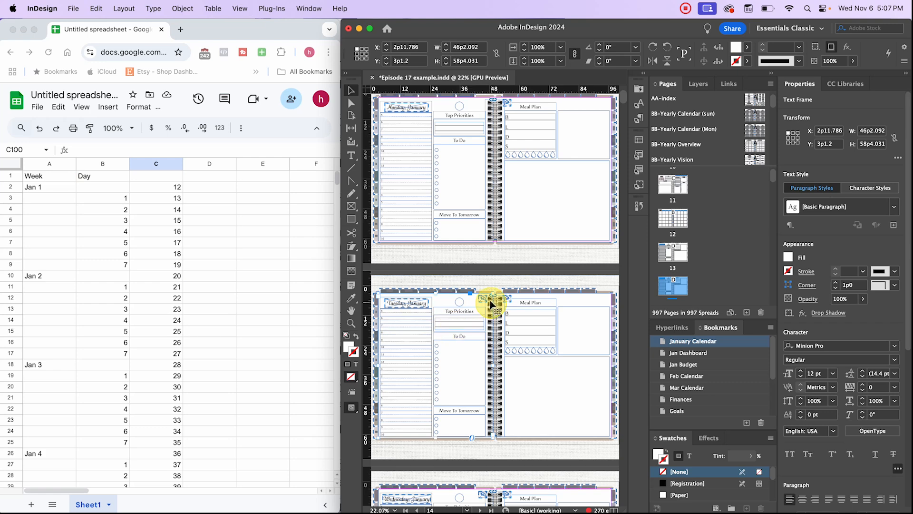
click(511, 299)
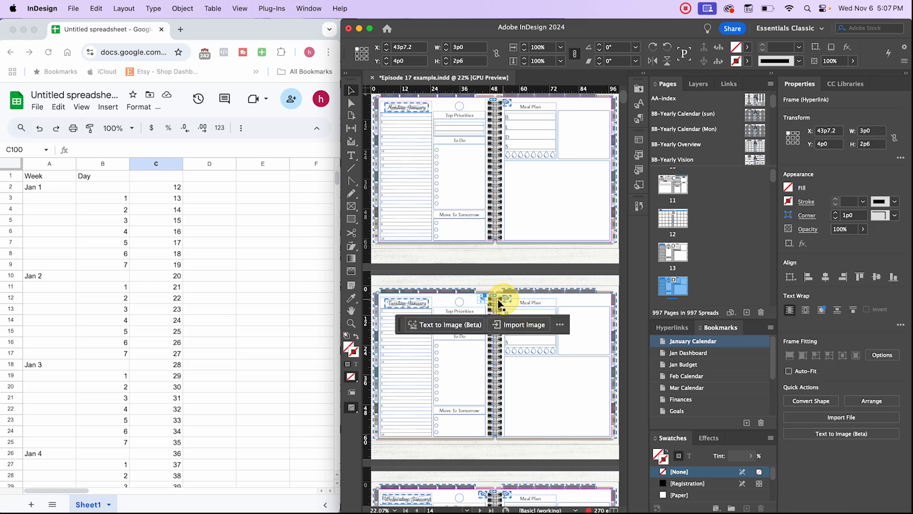
key(super+1)
key(super+5)
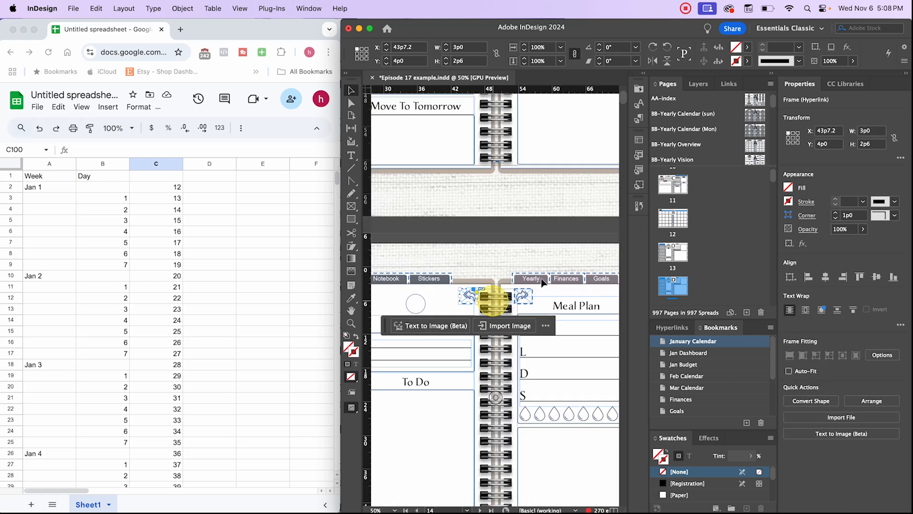
click(489, 279)
click(472, 298)
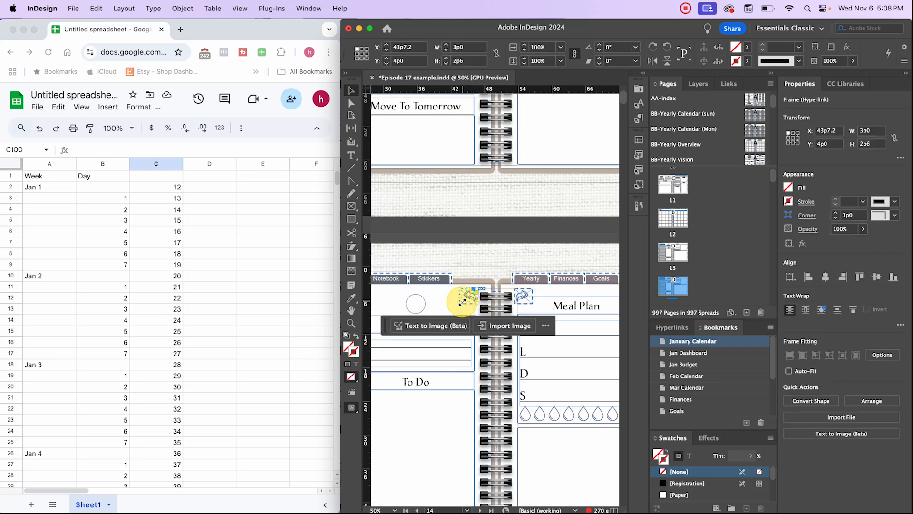
drag(433, 372, 476, 413)
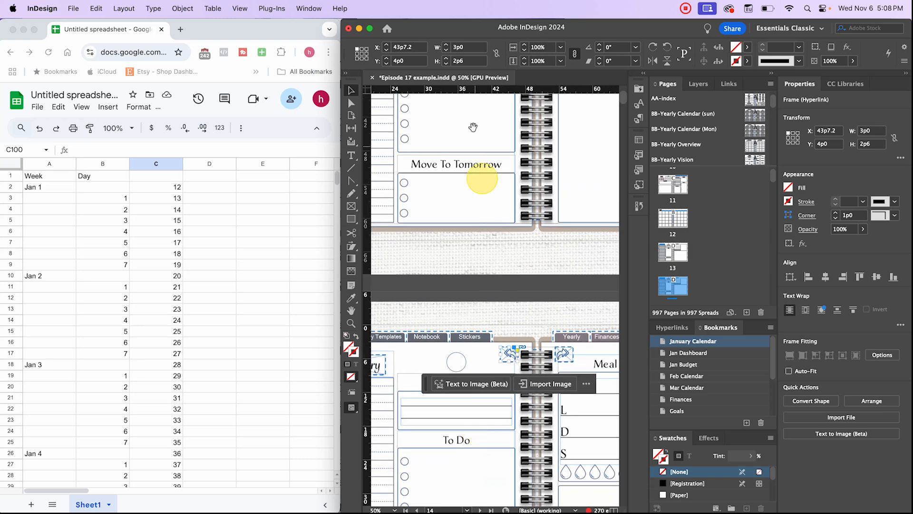
click(475, 135)
- Switch back to Google Sheets and review the page numbers listed against the January weeks and days
click(247, 233)
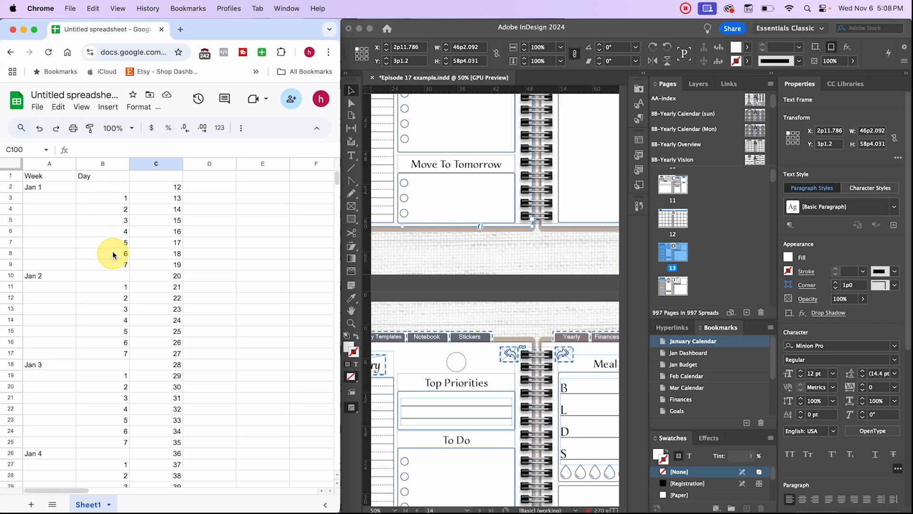
scroll(502, 194, down, 3)
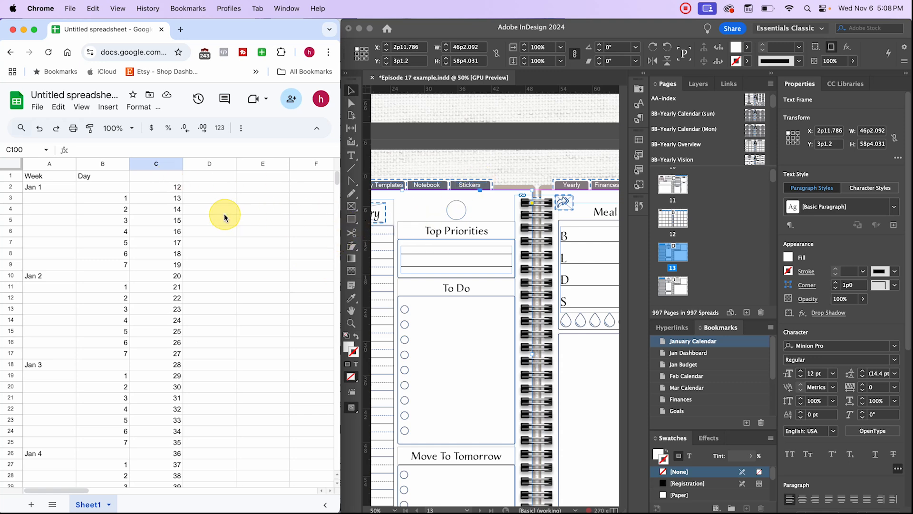
click(199, 225)
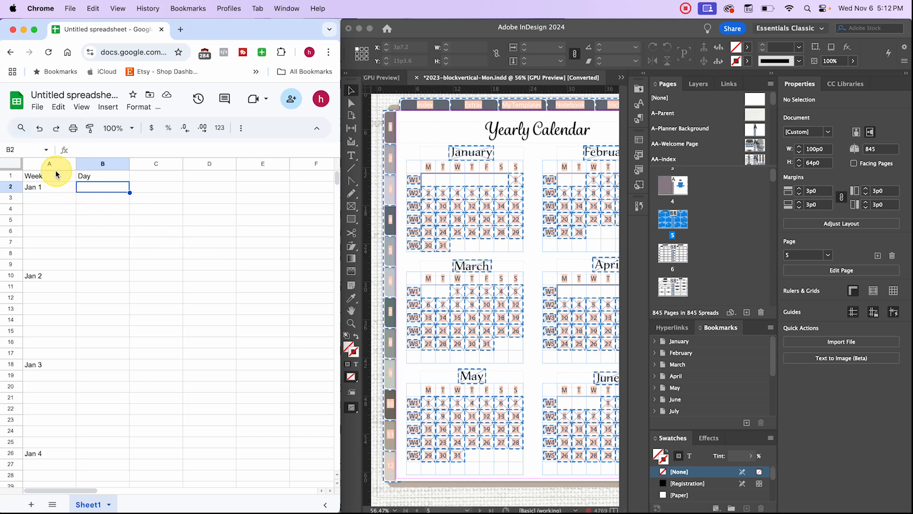
- Insert one empty column between the Week and Day columns
click(103, 163)
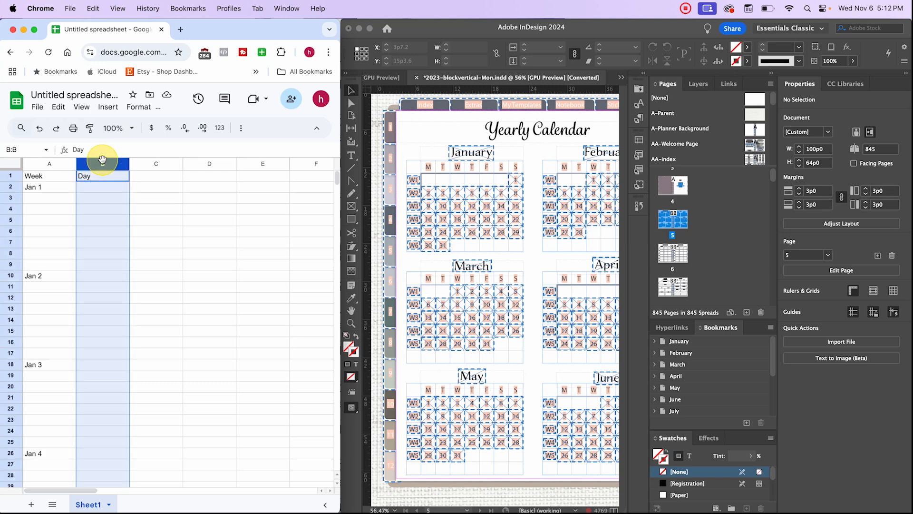
right_click(103, 157)
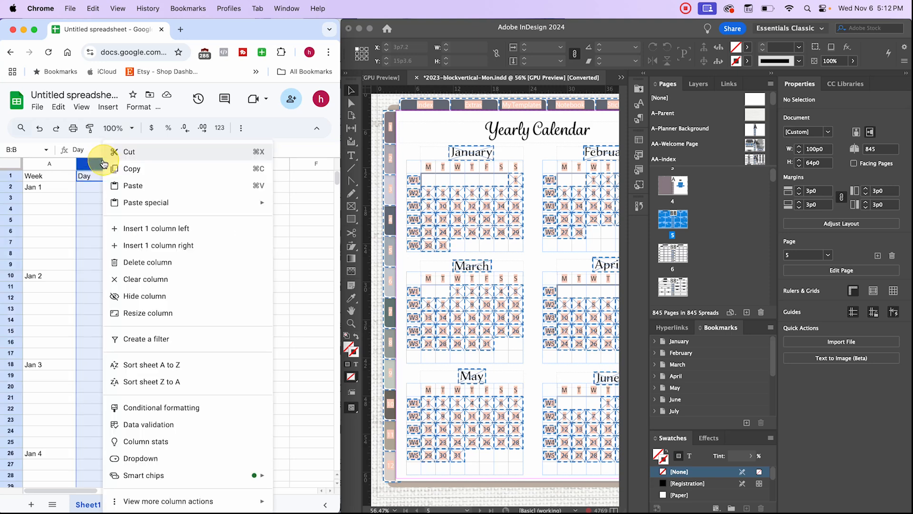
mouse_move(148, 208)
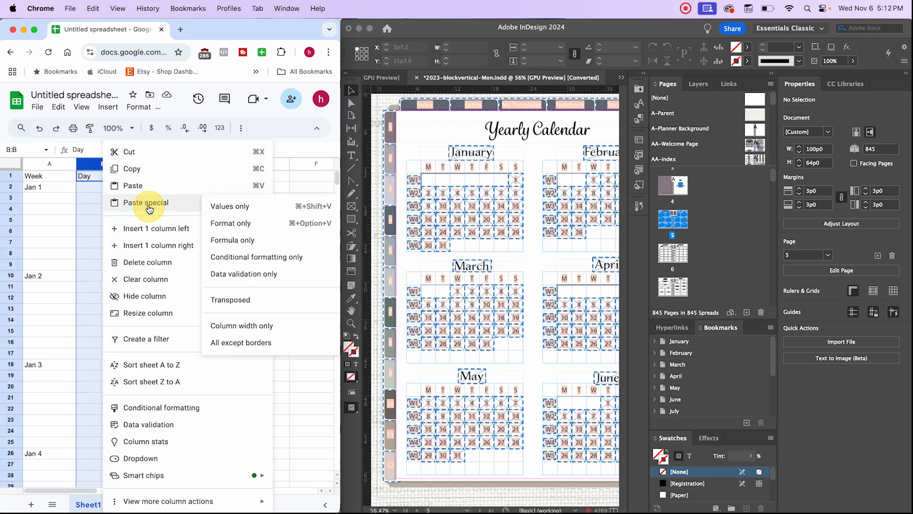
click(164, 229)
- Enter Monday in B3 under Jan 1 and autofill the weekday names down to Sunday in B9
click(100, 187)
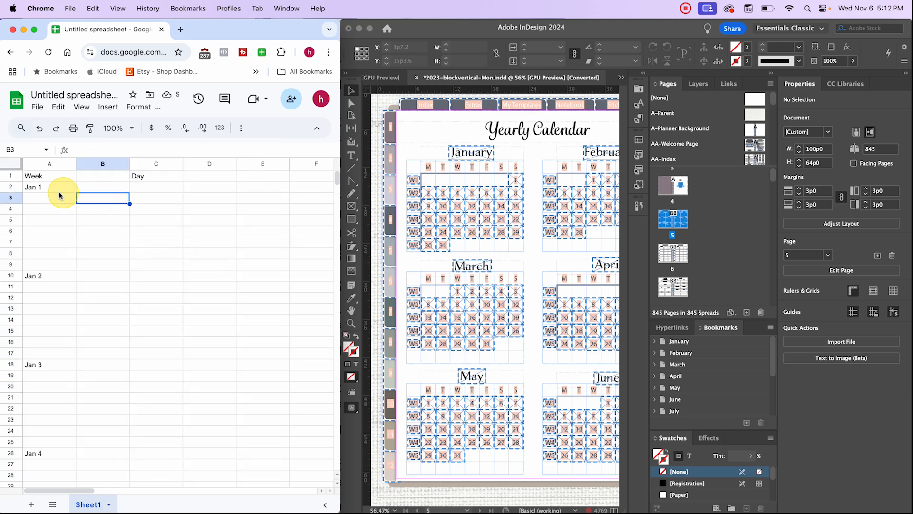
click(114, 202)
text(Monday)
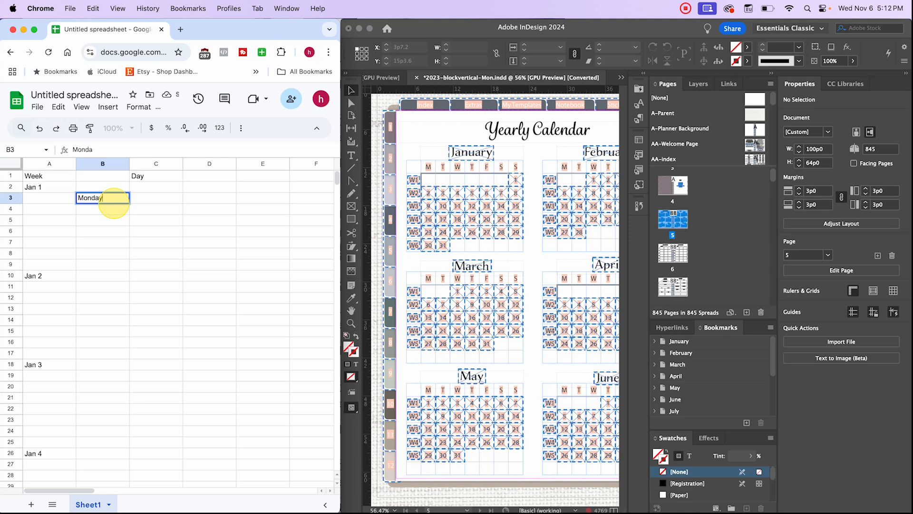
key(Tab)
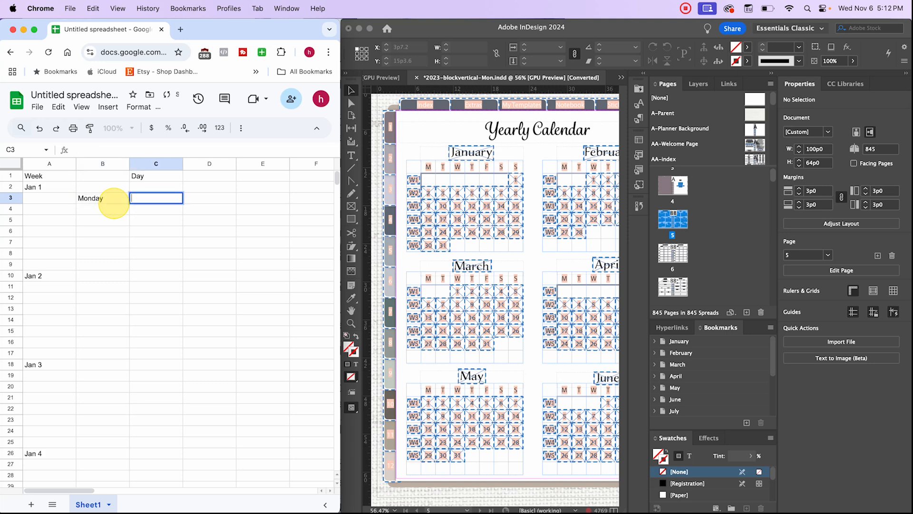
click(109, 208)
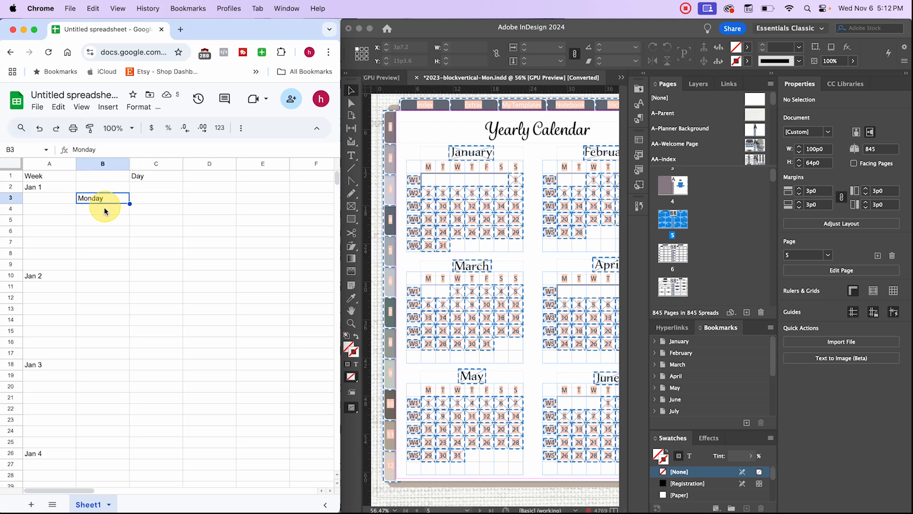
drag(129, 204, 127, 266)
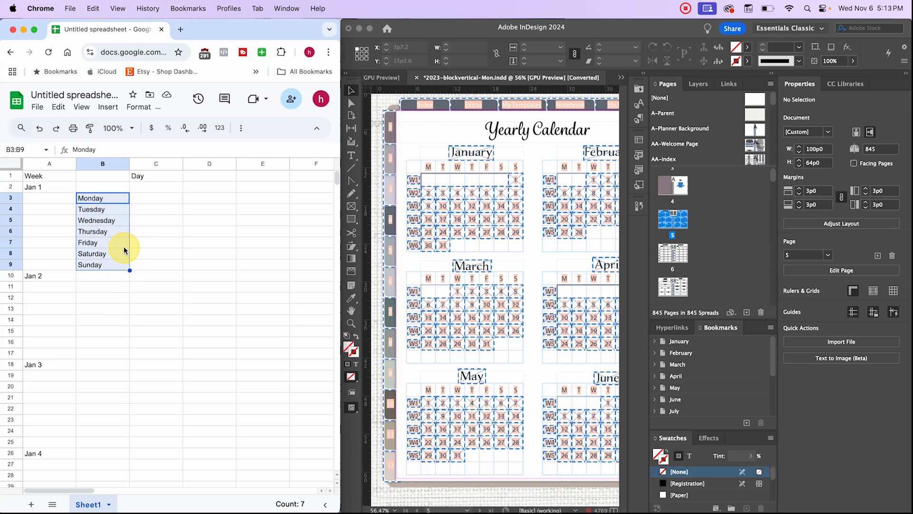
- Copy the Monday to Sunday list from Jan 1 into the empty rows under Jan 2, Jan 3 and Jan 4
key(super+c)
click(106, 287)
key(super+v)
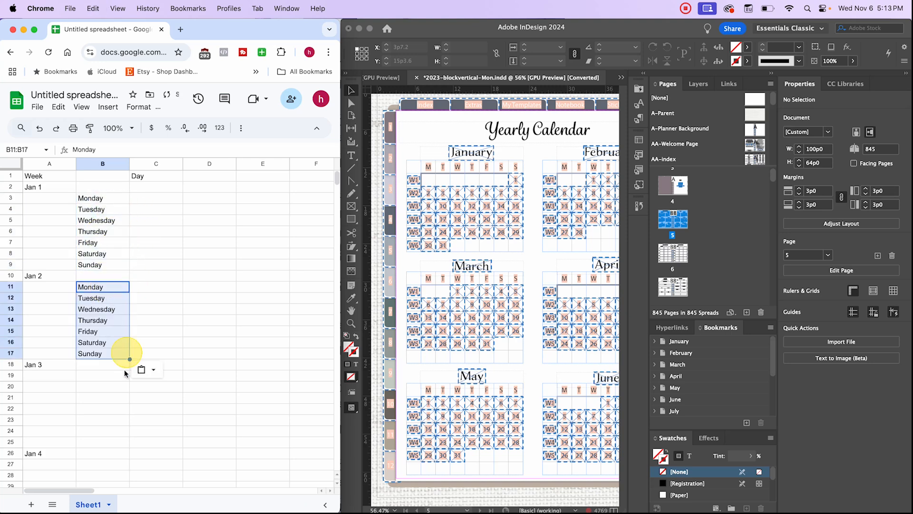
click(98, 375)
key(super+v)
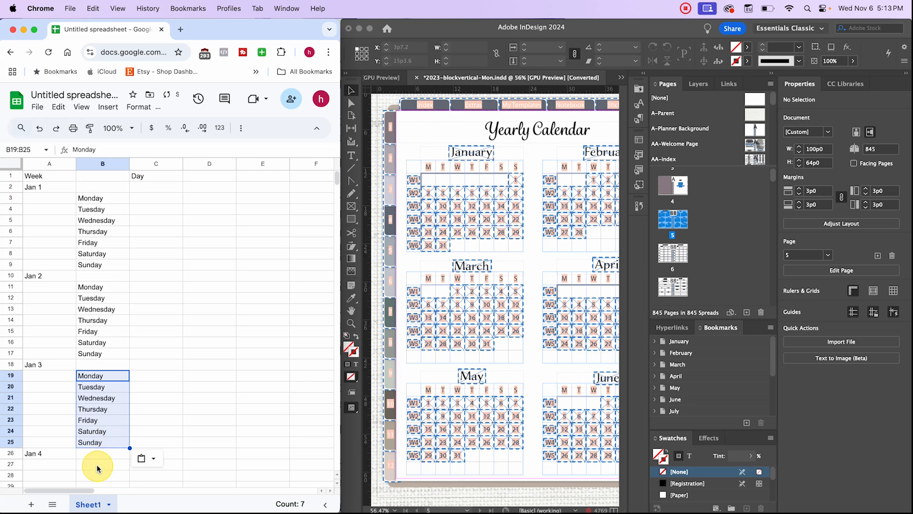
click(98, 466)
key(super+v)
- Paste the copied weekday list under Jan 5 at B35 and under Jan 6 at B43
scroll(114, 447, down, 5)
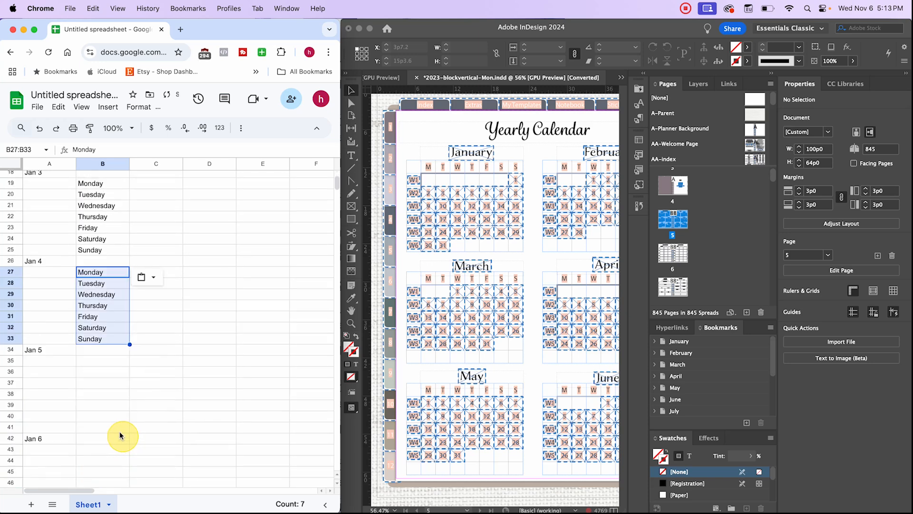
click(90, 363)
key(super+v)
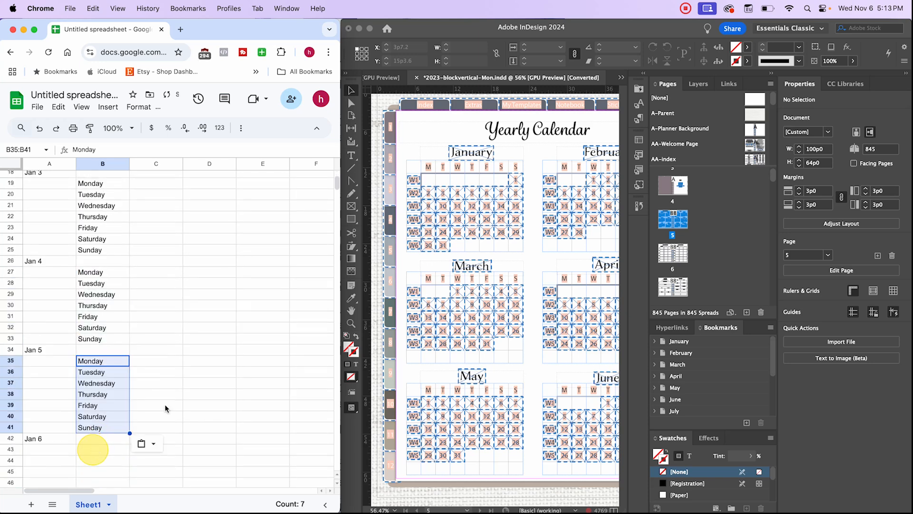
click(103, 454)
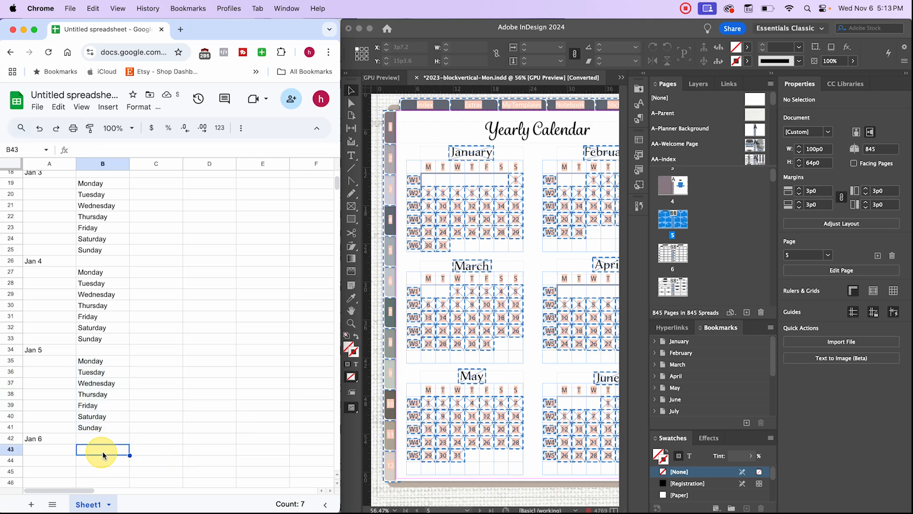
key(super+v)
scroll(153, 346, up, 5)
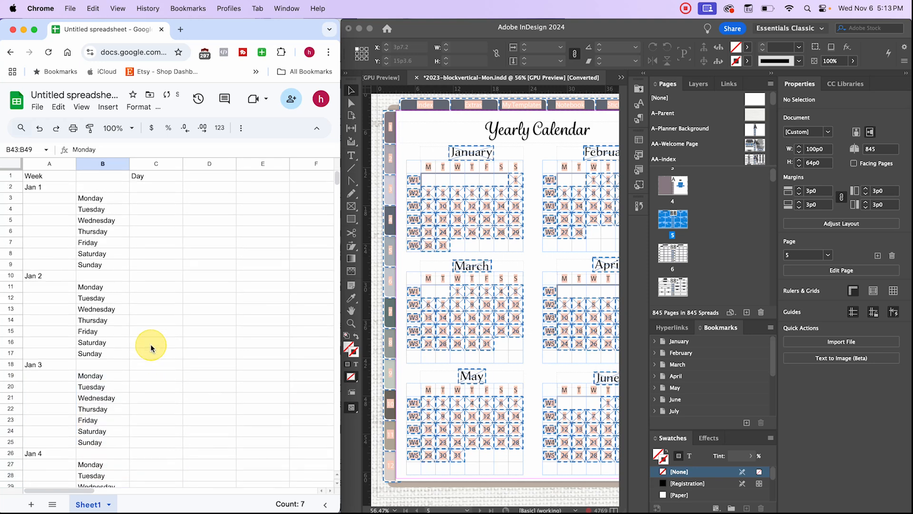
- In the Day column, enter 1 for the Sunday of Jan 1 and 2 for the Monday of Jan 2
click(153, 297)
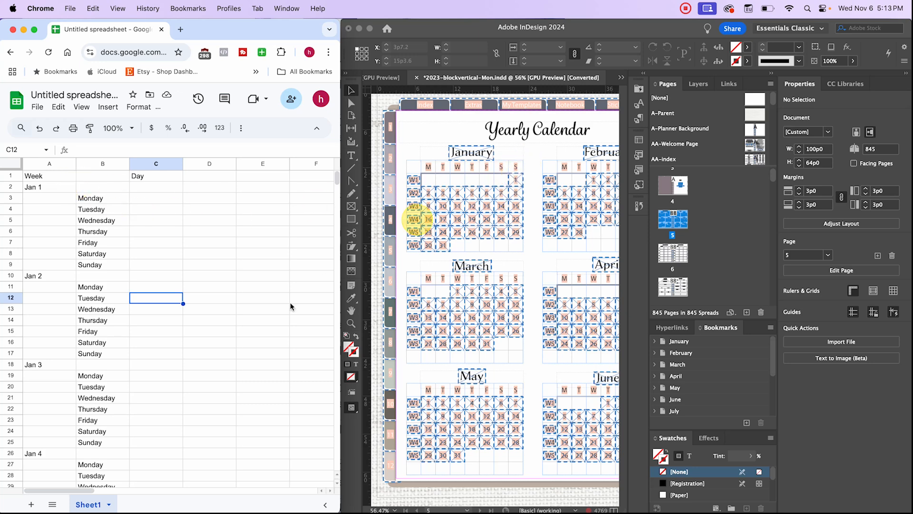
click(146, 267)
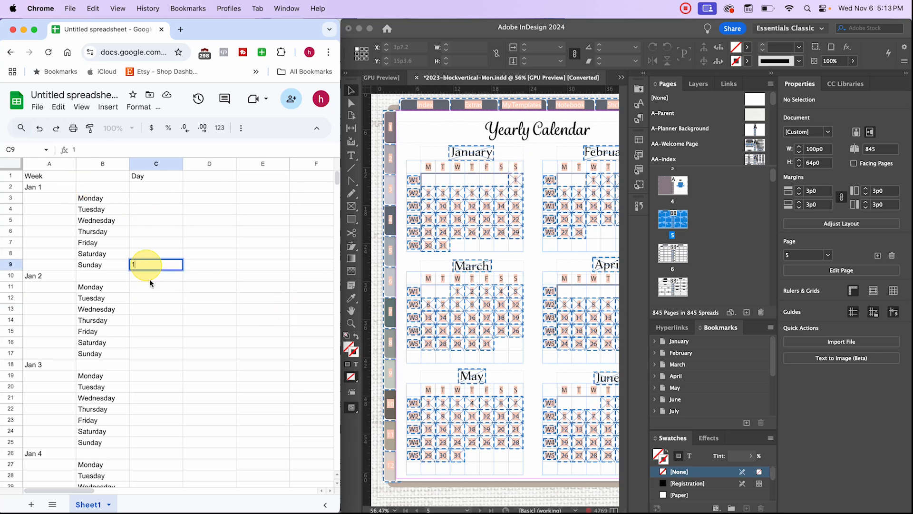
text(1)
key(Tab)
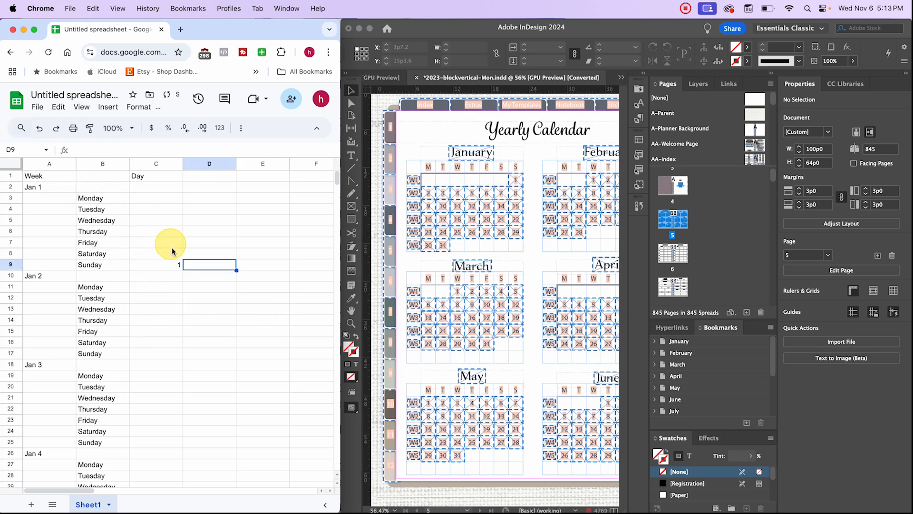
click(155, 286)
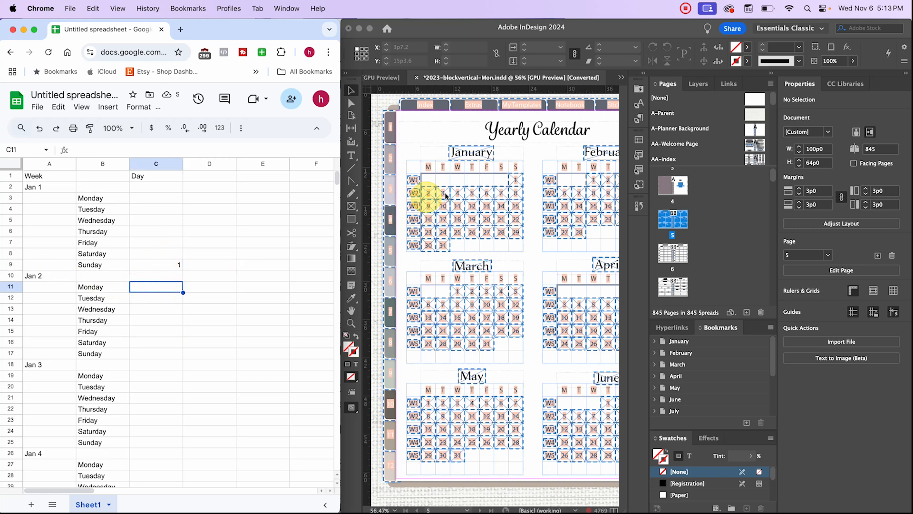
text(2)
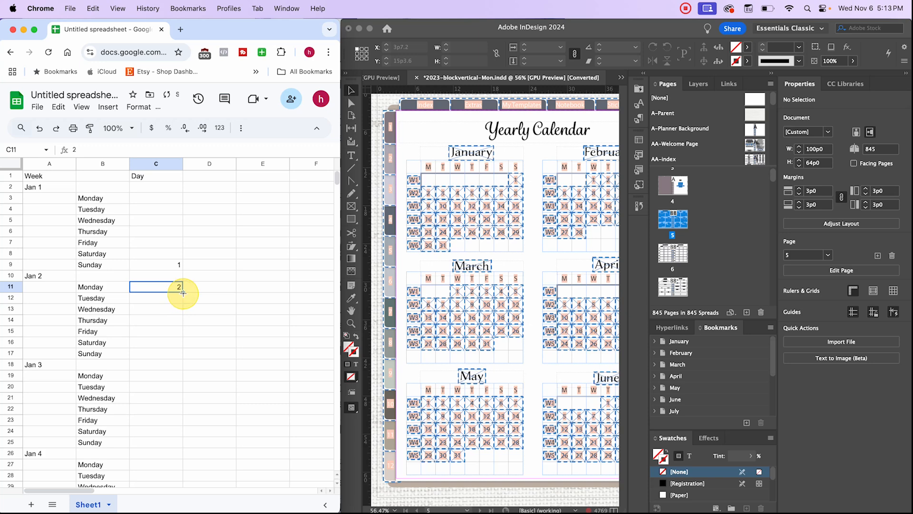
- Fill the Day value 2 from the Monday of Jan 2 down through Sunday in C17
drag(183, 299, 179, 354)
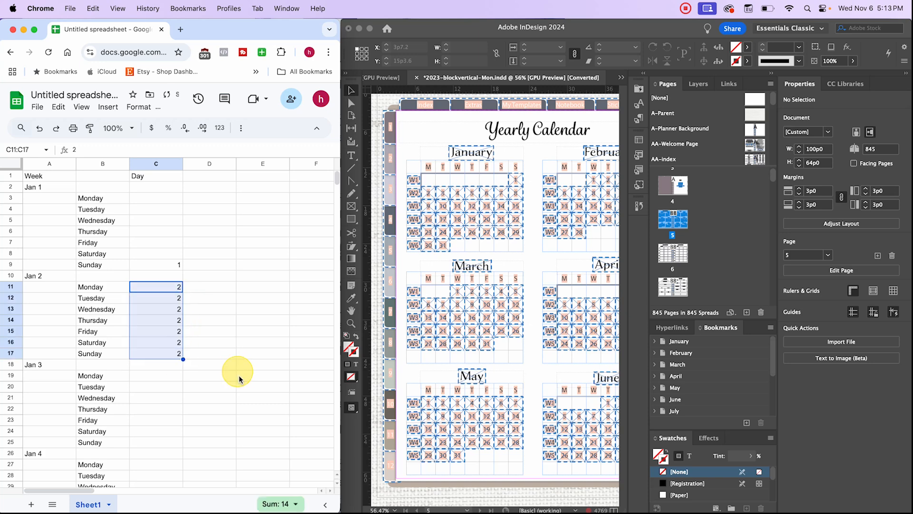
click(204, 308)
click(165, 288)
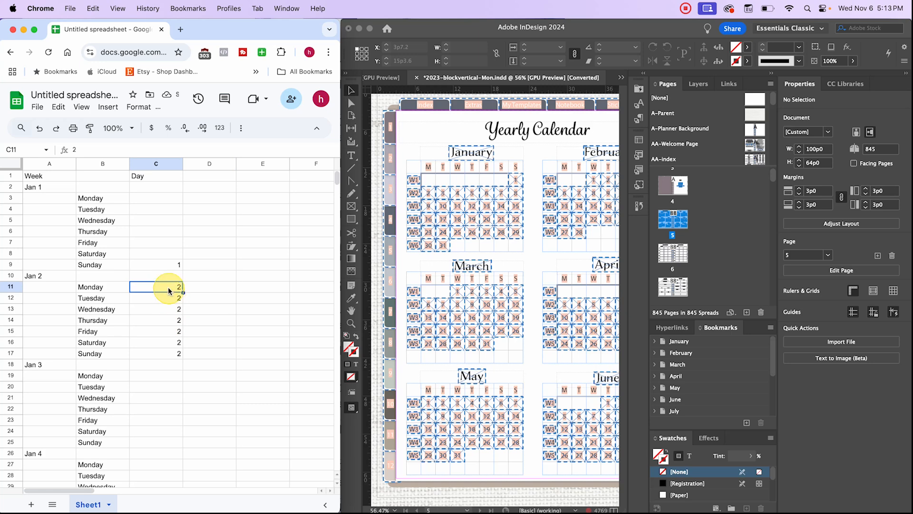
- Set the Jan 2 week's Tuesday to 3 and fill the consecutive Day numbers down to 8 on Sunday in C17
key(Tab)
key(Tab)
click(180, 299)
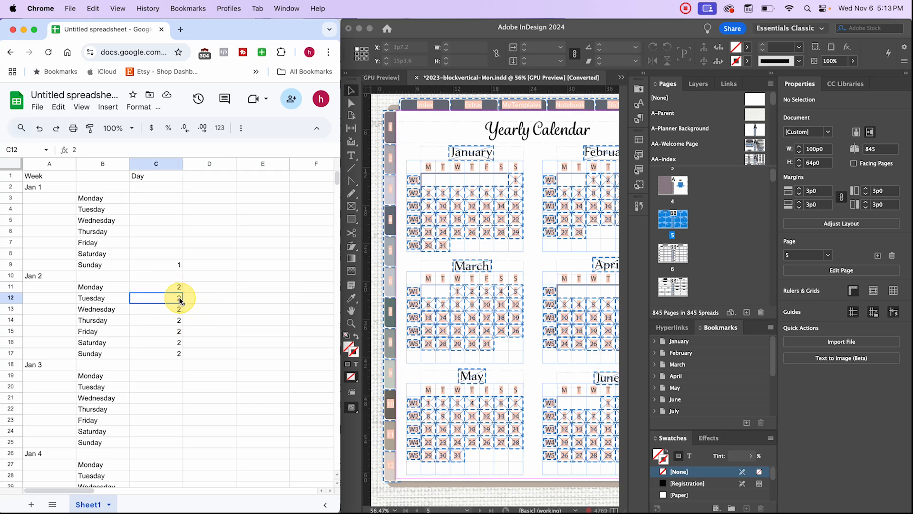
drag(176, 286, 181, 353)
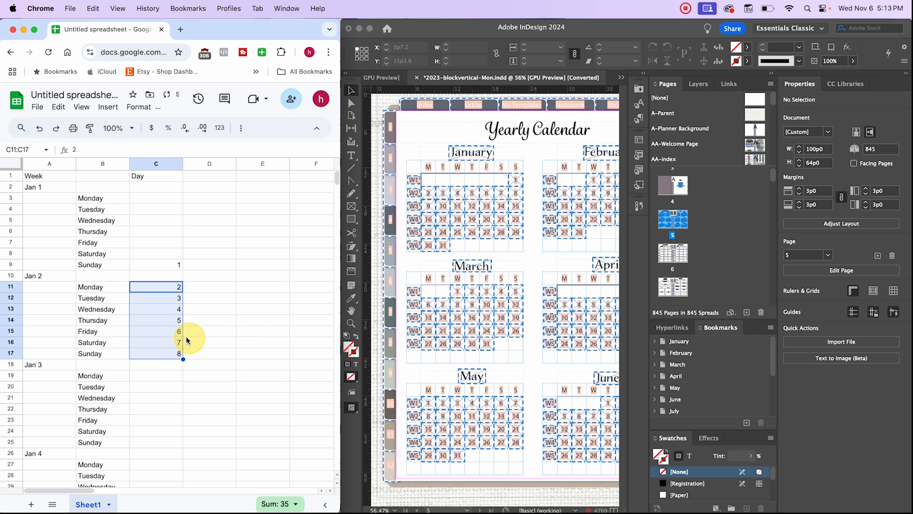
- Enter 9 and 10 for the Jan 3 week's Monday and Tuesday, and fill the Day series down to 15 on Sunday
scroll(180, 359, down, 3)
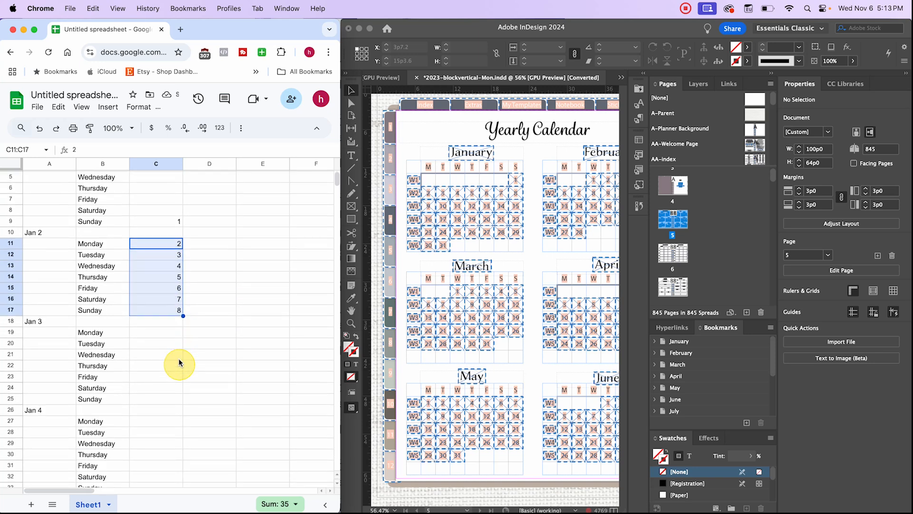
click(156, 335)
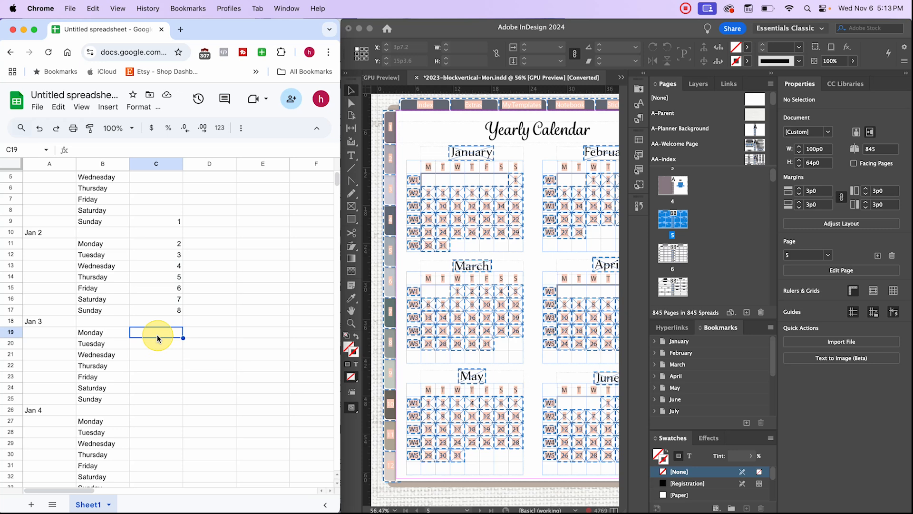
text(9)
key(Tab)
text(10)
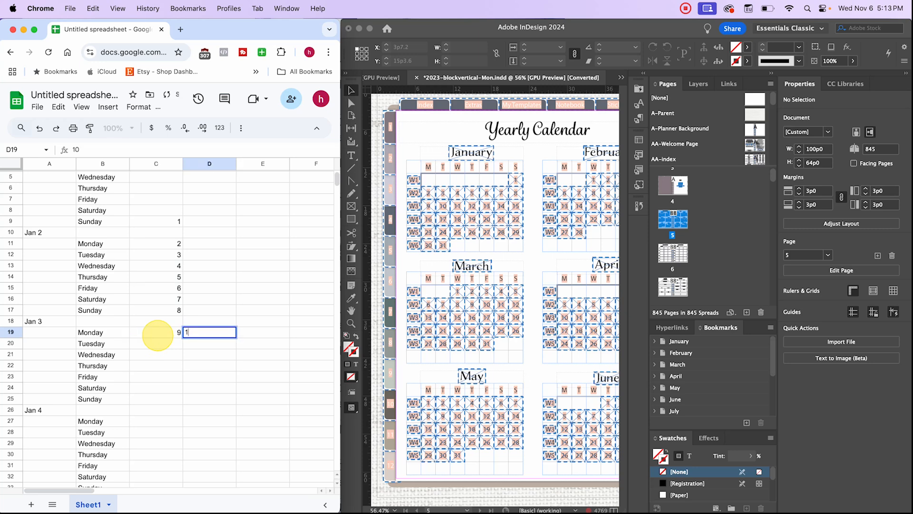
key(Return)
text(10)
key(Tab)
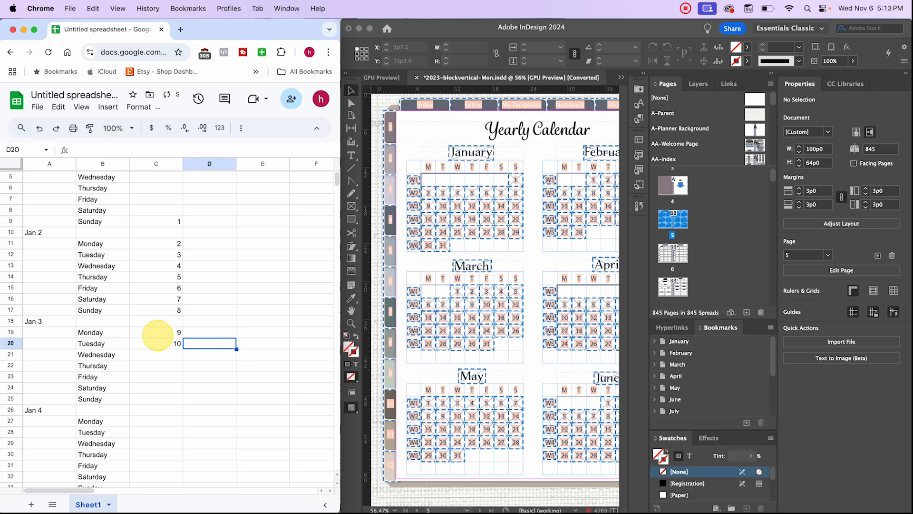
click(159, 338)
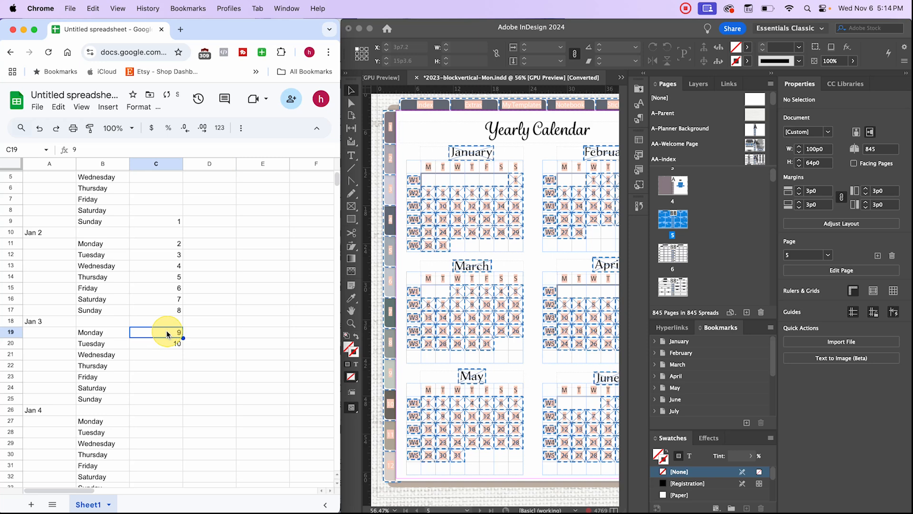
drag(166, 335, 180, 400)
- Enter 16 and 17 for the Jan 4 week's Monday and Tuesday, and fill the Day series down to 22 on Sunday
scroll(174, 383, down, 3)
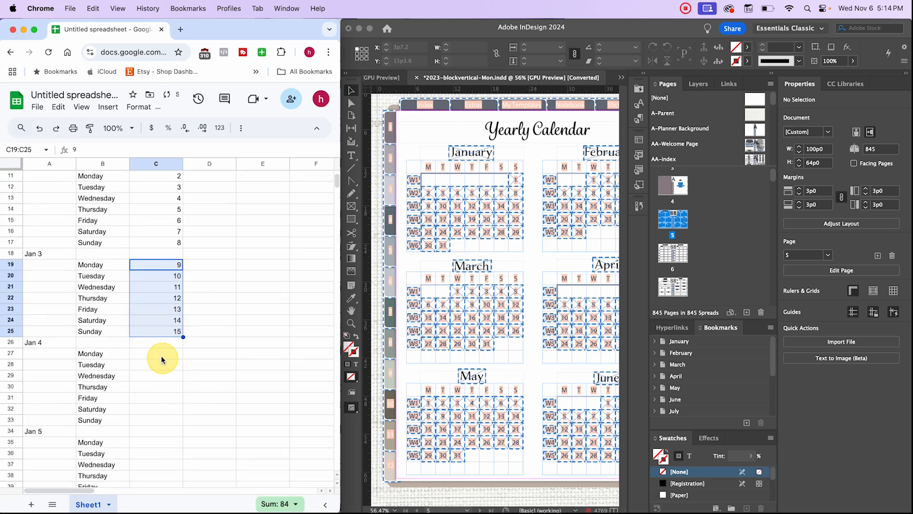
click(163, 358)
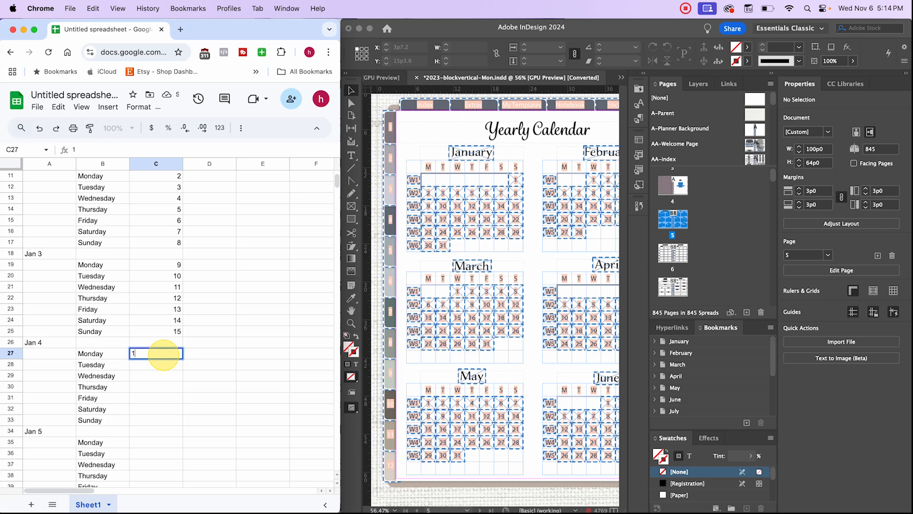
key(Return)
text(1)
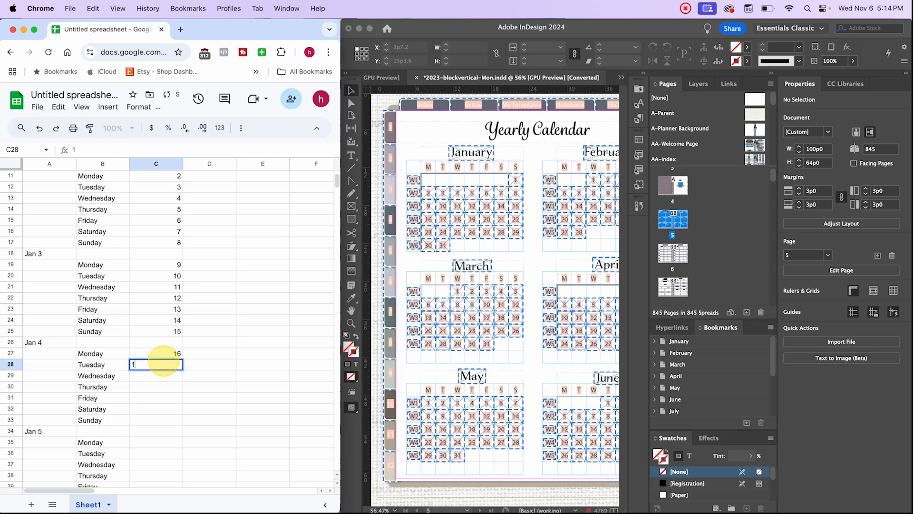
text(7)
key(Return)
click(163, 359)
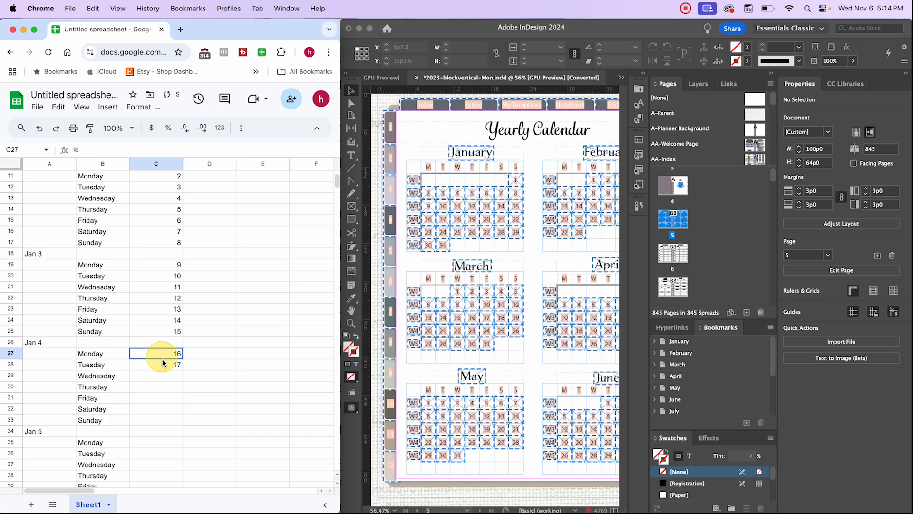
drag(163, 363, 179, 422)
- Enter 23 and 24 for the Jan 5 week's Monday and Tuesday, and fill the Day series down to 29 on Sunday
scroll(172, 413, down, 3)
click(156, 363)
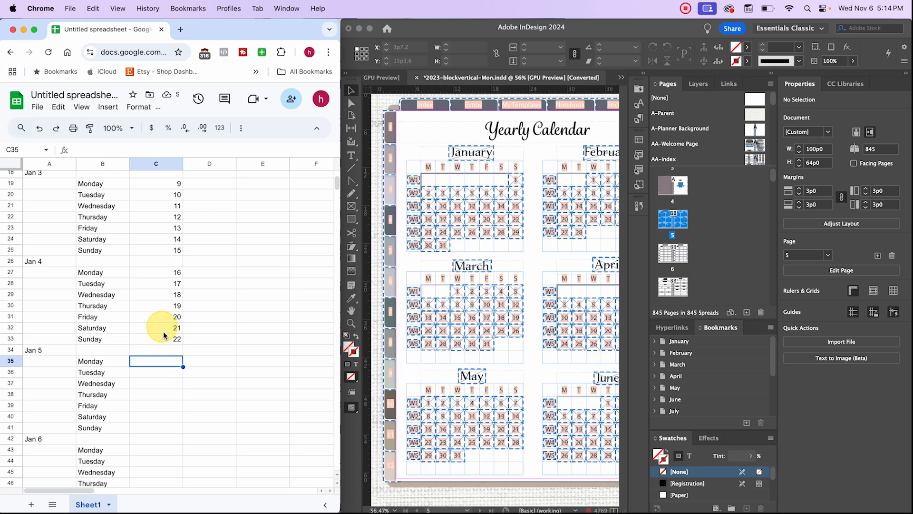
text(23)
click(158, 373)
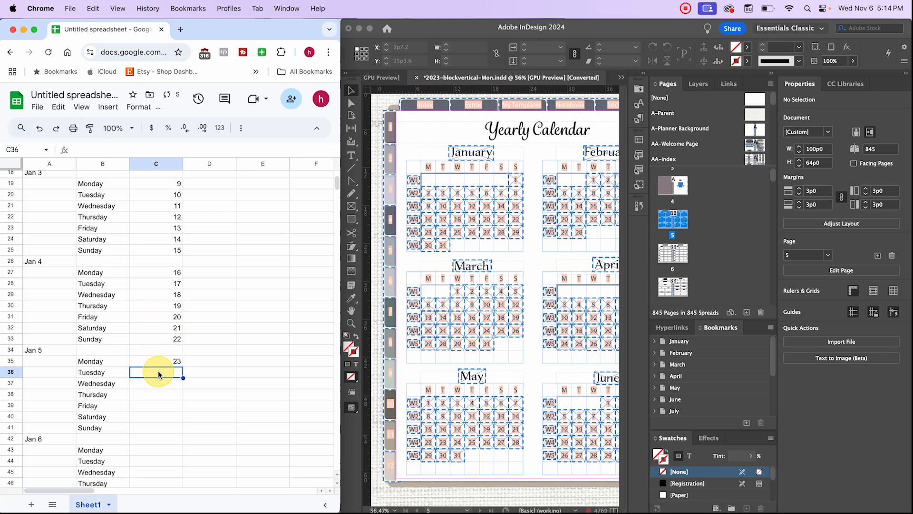
text(24)
click(164, 365)
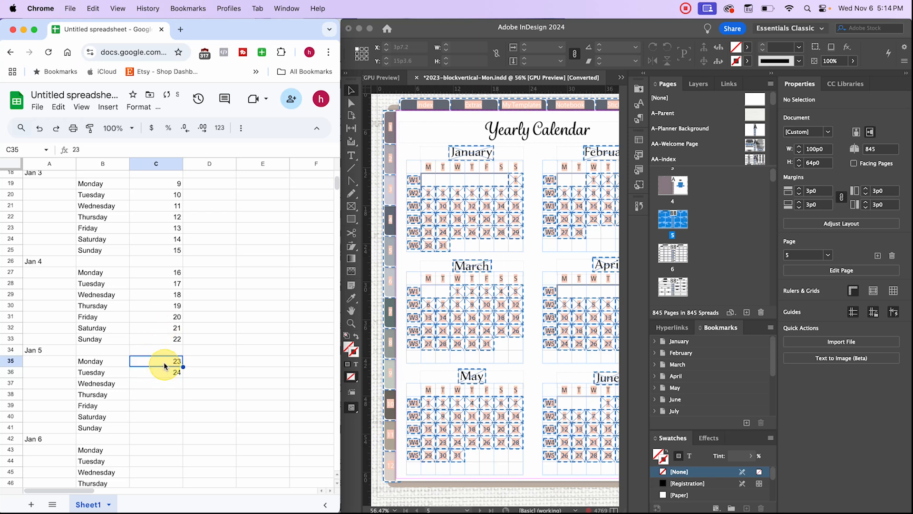
drag(164, 366, 180, 429)
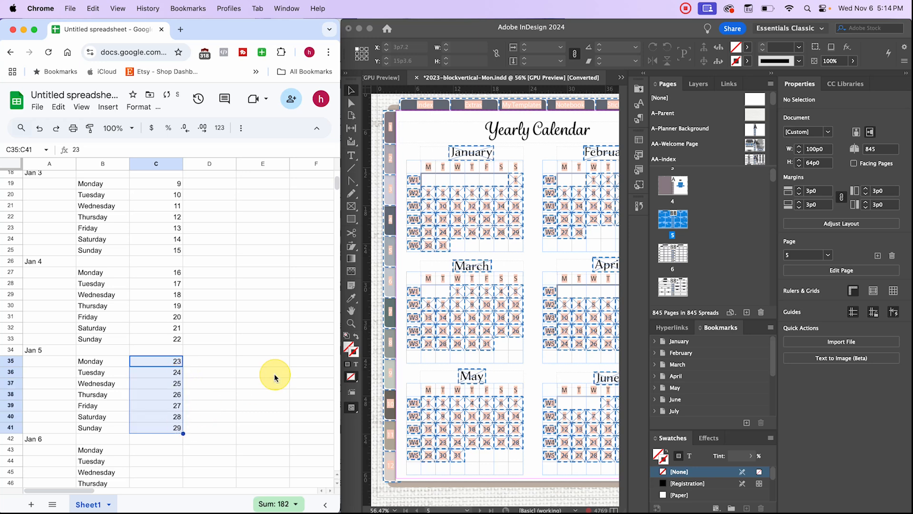
- Enter Day 30 for Monday and 31 for Tuesday in the Jan 6 week
scroll(256, 381, down, 5)
scroll(204, 359, up, 2)
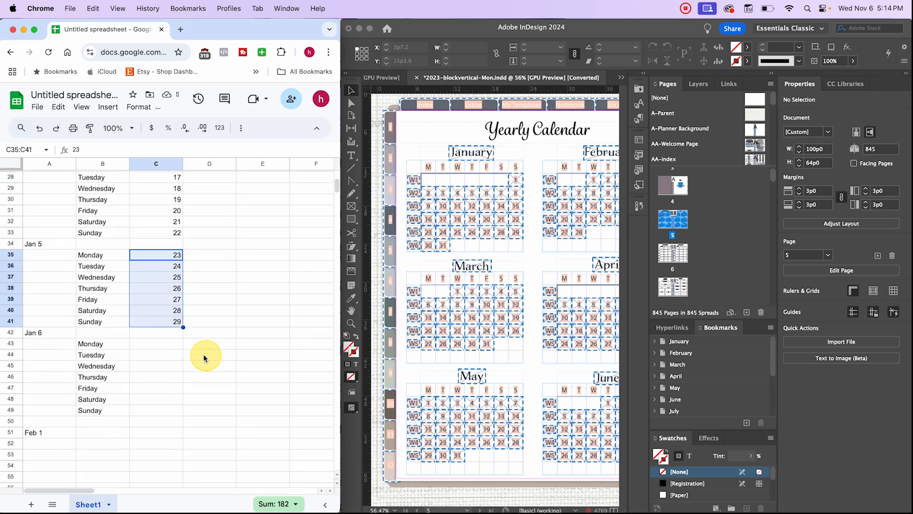
click(157, 346)
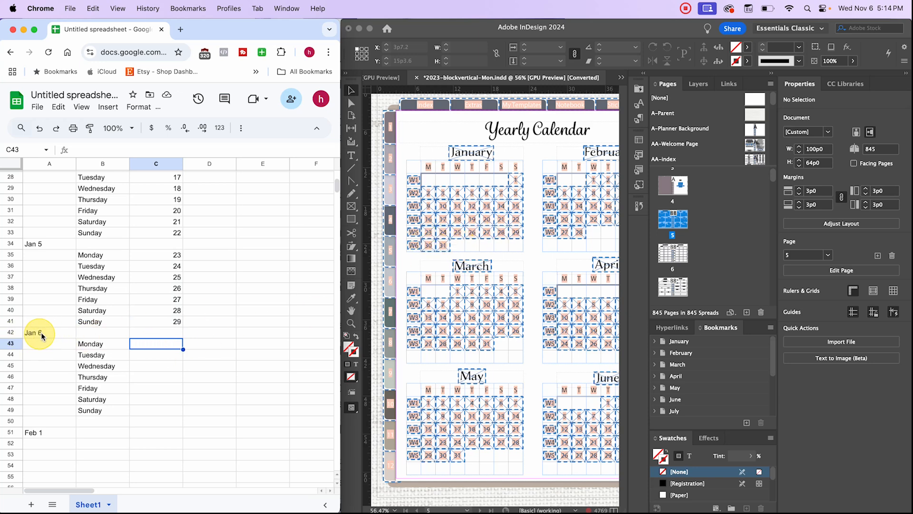
text(30)
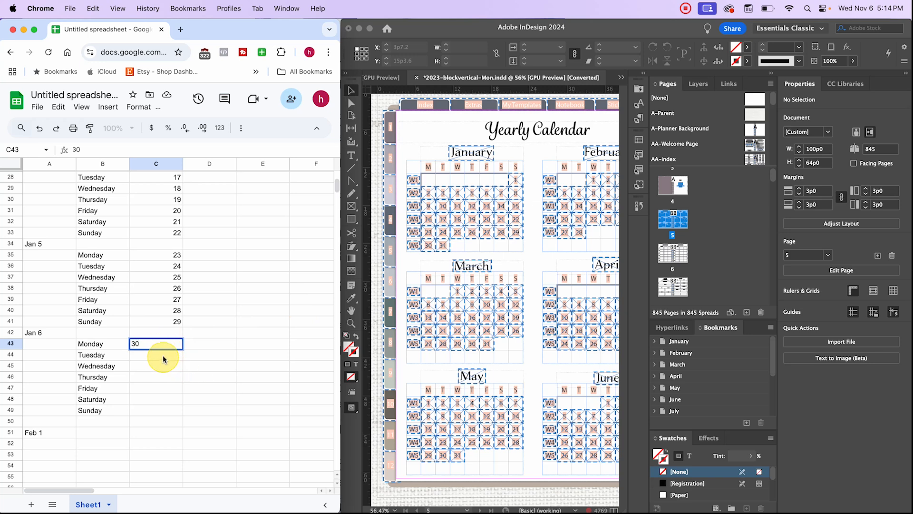
key(Return)
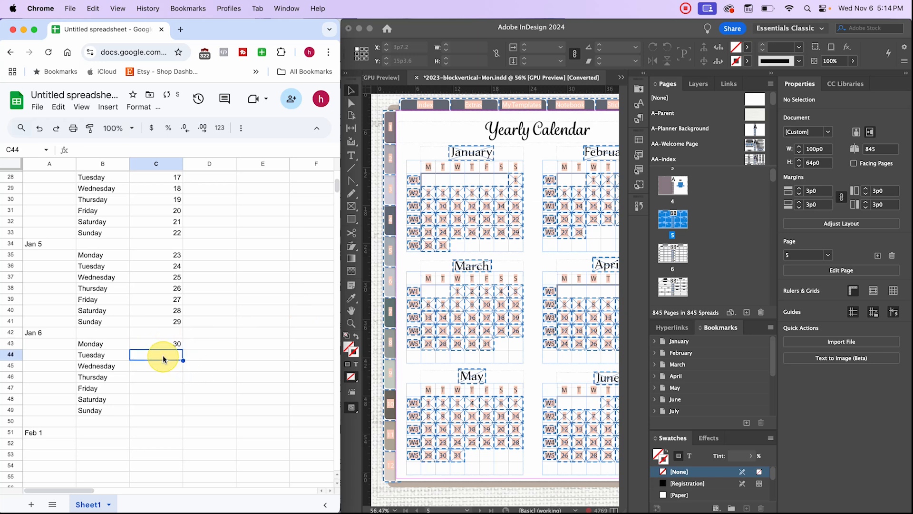
text(31)
key(Return)
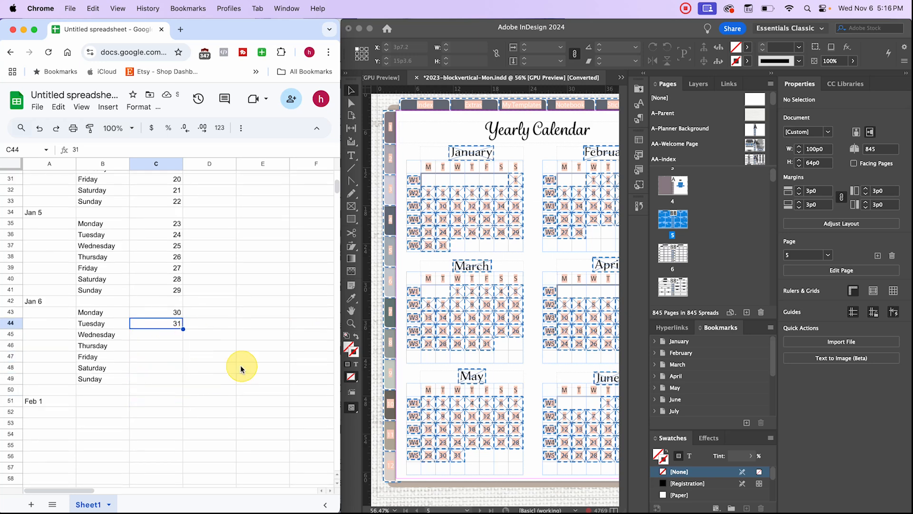
- Change the Jan 6 week label in A42 to "Jan 6 / Feb 1"
click(223, 358)
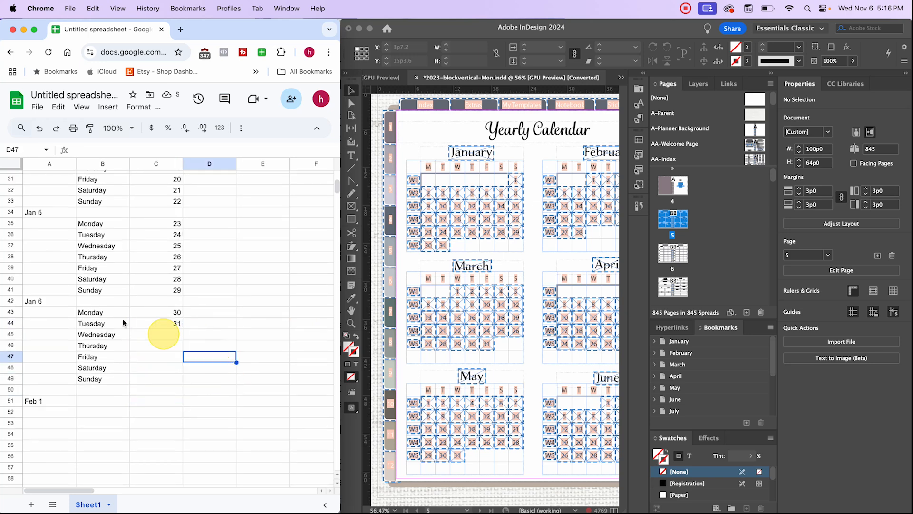
click(117, 323)
click(172, 323)
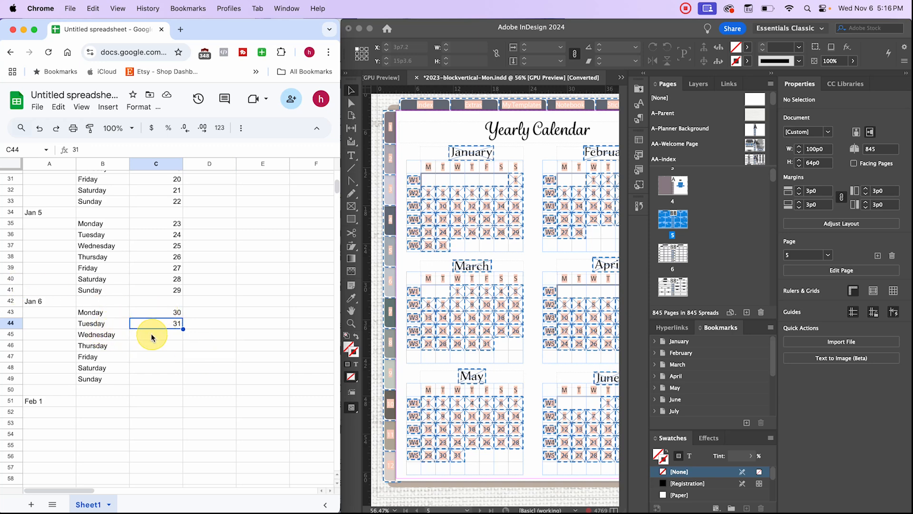
click(174, 337)
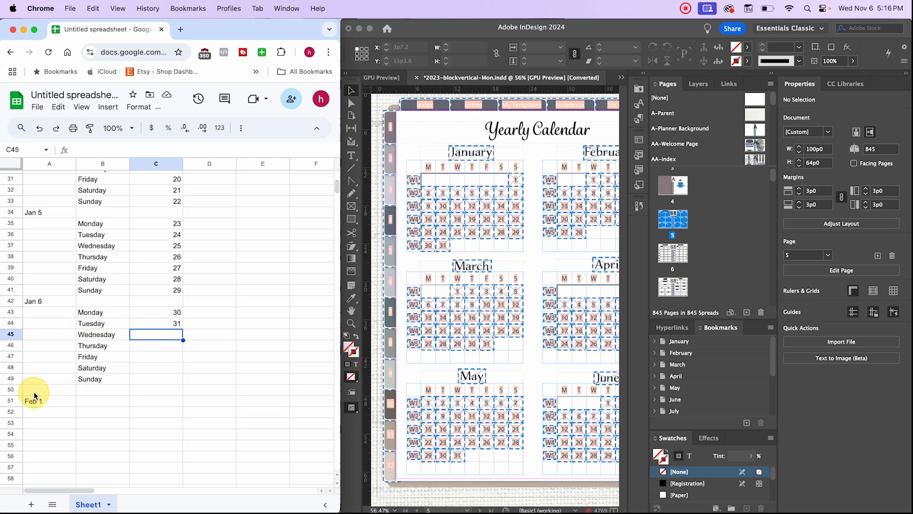
double_click(51, 301)
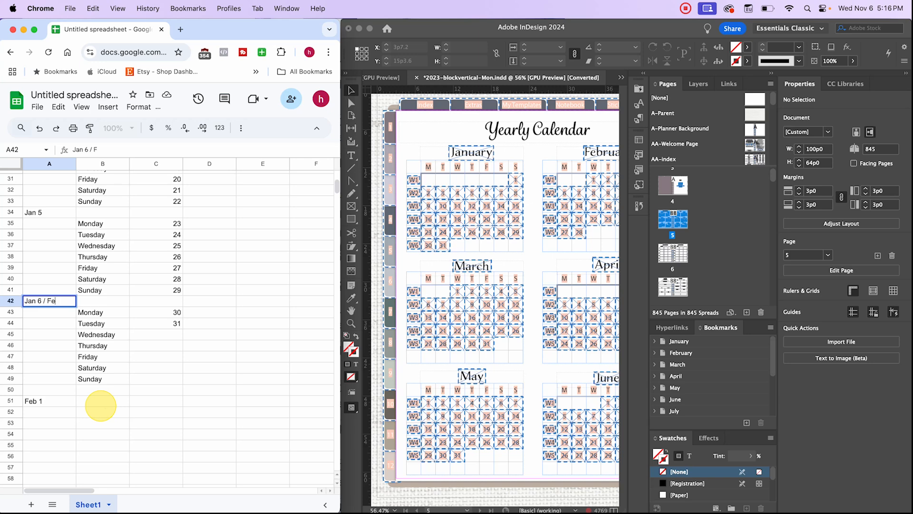
click(100, 408)
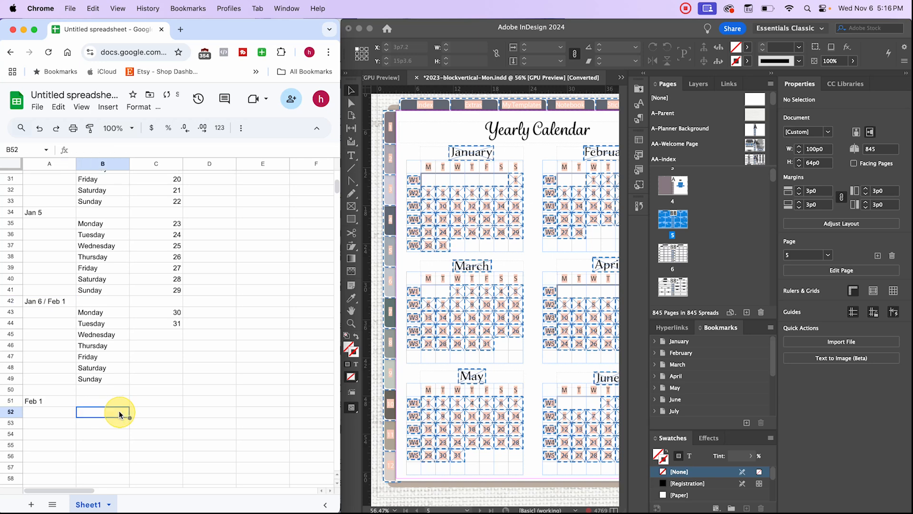
- Delete the separate Feb 1 week label from A51
click(172, 303)
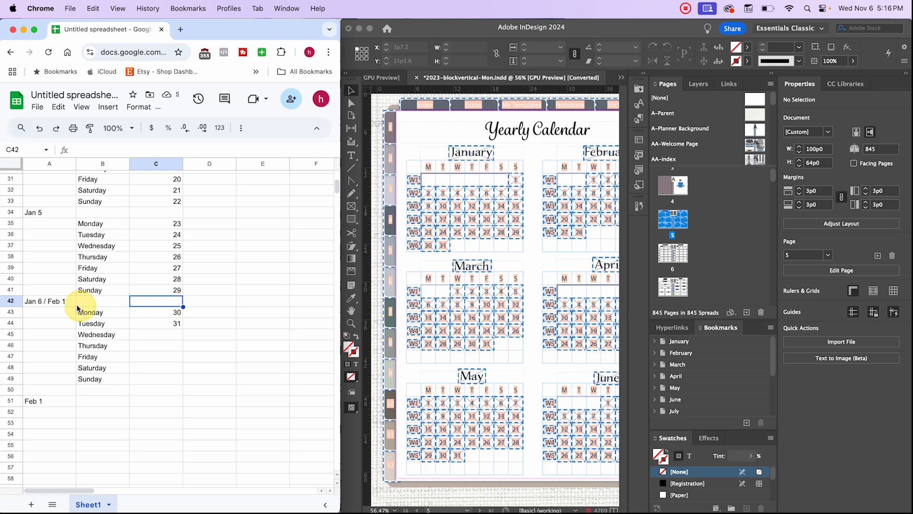
click(174, 402)
click(26, 402)
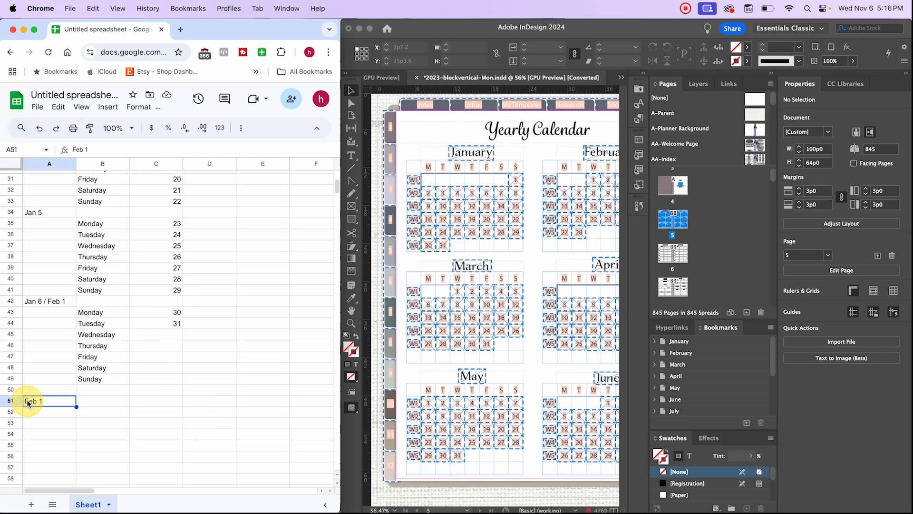
click(167, 301)
click(186, 380)
- Go to the Jan Wk 1 bookmark in InDesign and enter its page number, 12, for the Jan 1 week in D2 of the spreadsheet
scroll(130, 286, up, 7)
scroll(130, 287, down, 10)
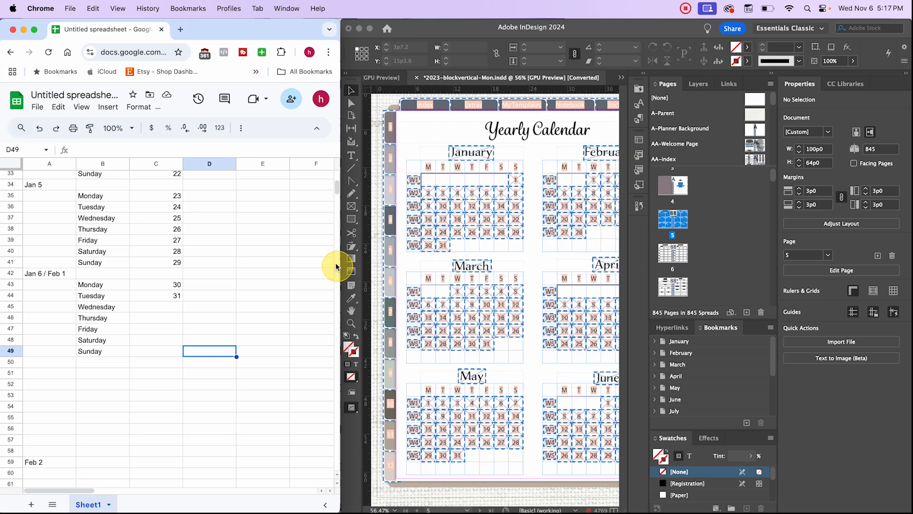
scroll(179, 312, up, 5)
scroll(180, 312, up, 5)
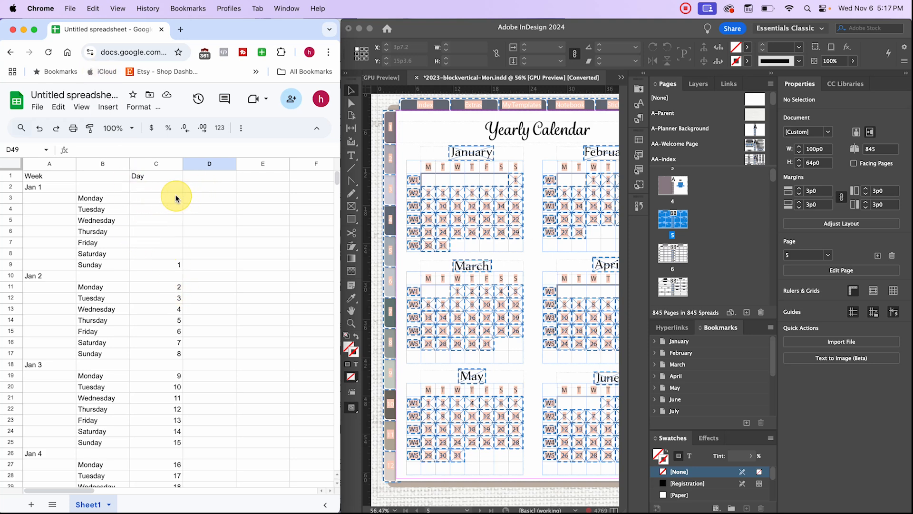
click(209, 264)
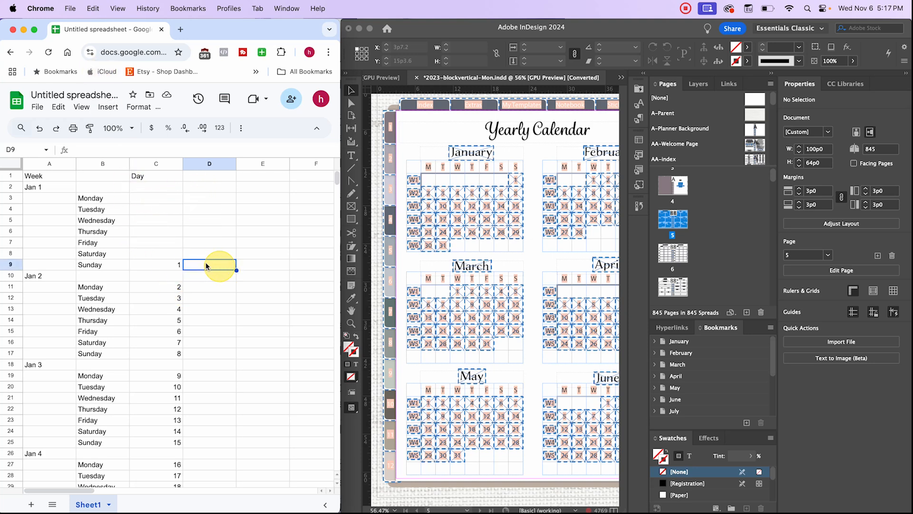
click(204, 187)
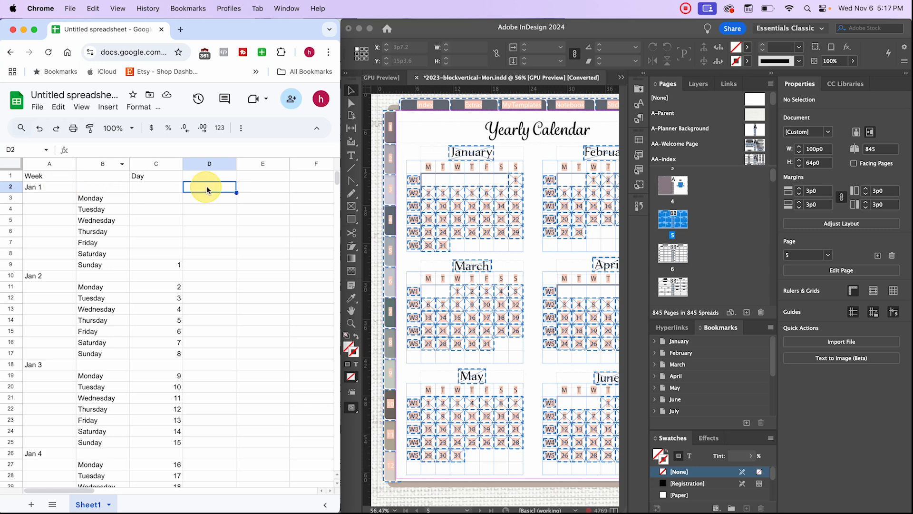
scroll(677, 238, down, 3)
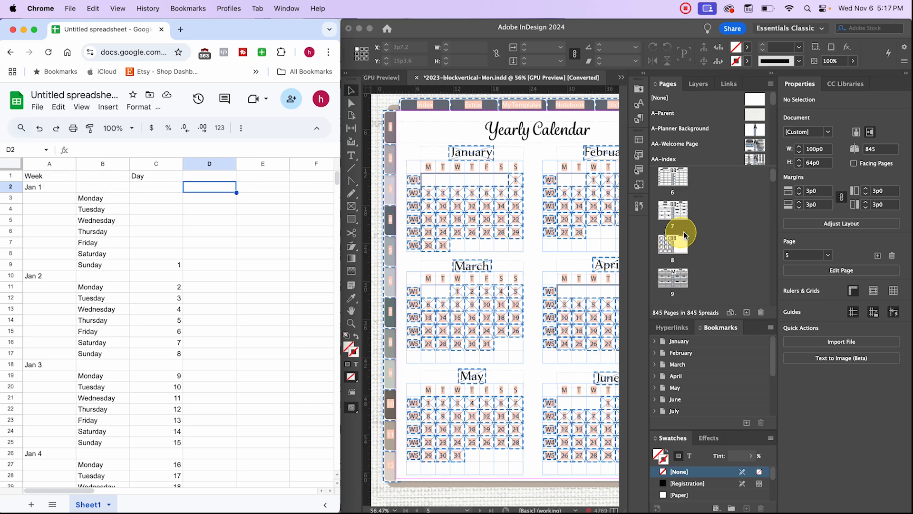
click(655, 341)
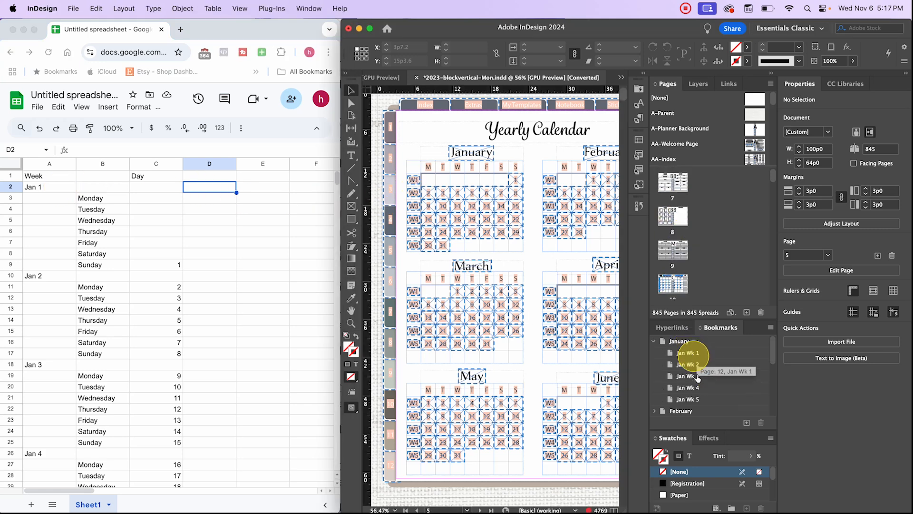
double_click(687, 352)
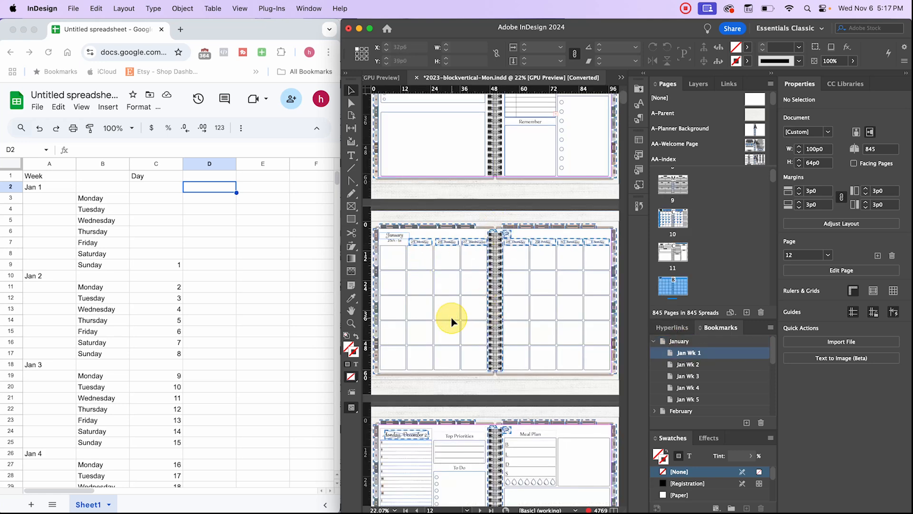
scroll(692, 271, down, 1)
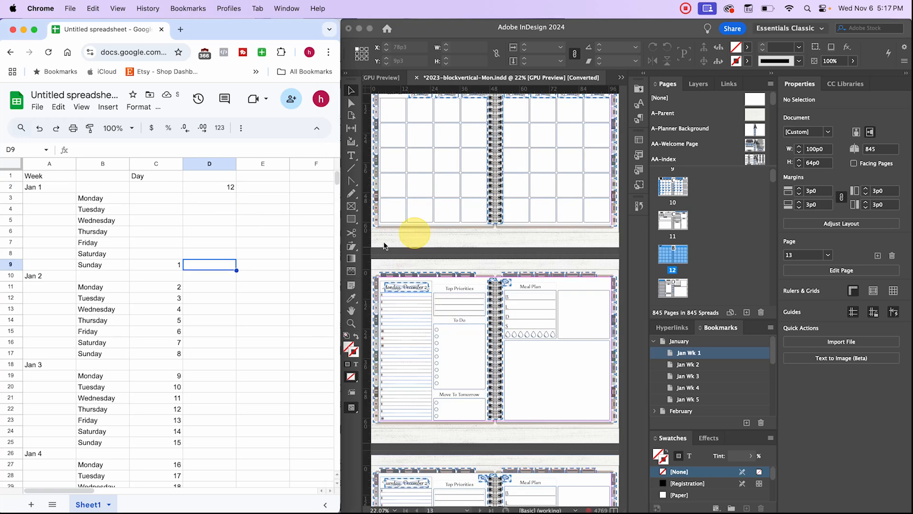
- Find the Sunday, January 1 daily page in InDesign and enter its page number, 19, for Sunday in D9 of the spreadsheet
scroll(419, 324, down, 3)
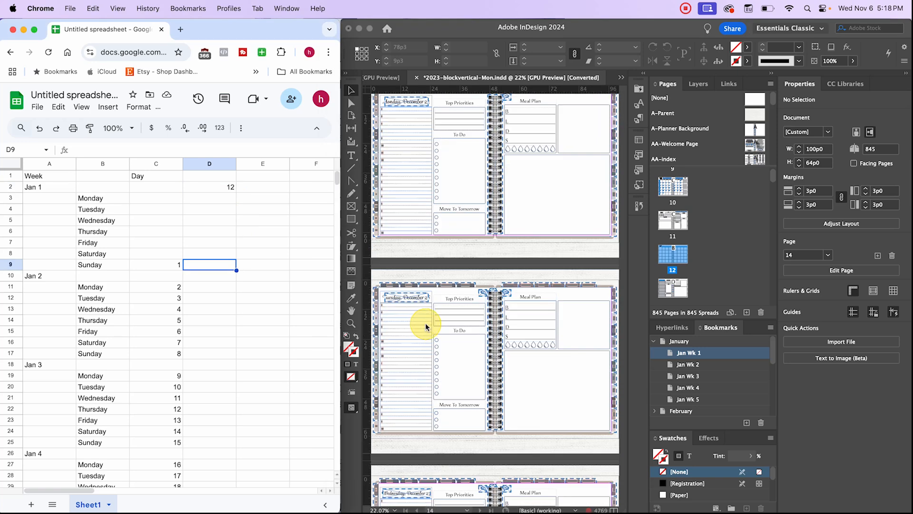
scroll(425, 322, down, 5)
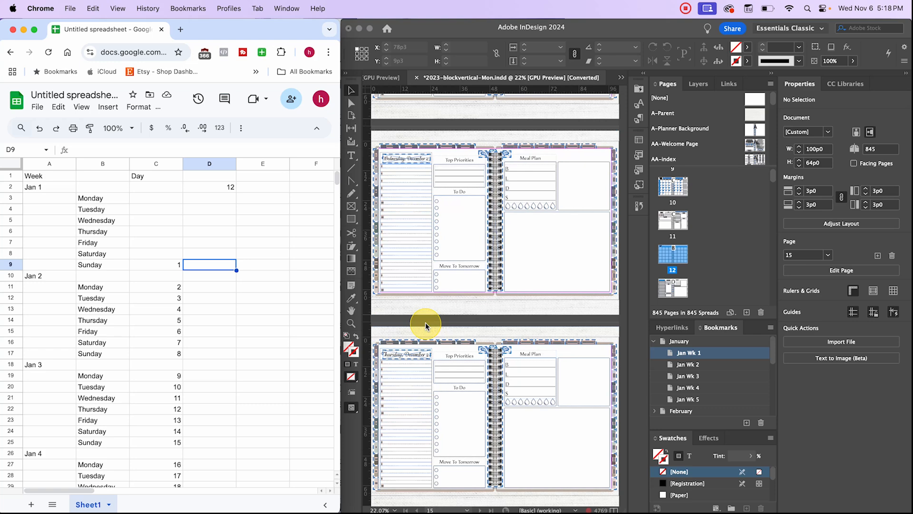
scroll(425, 321, down, 5)
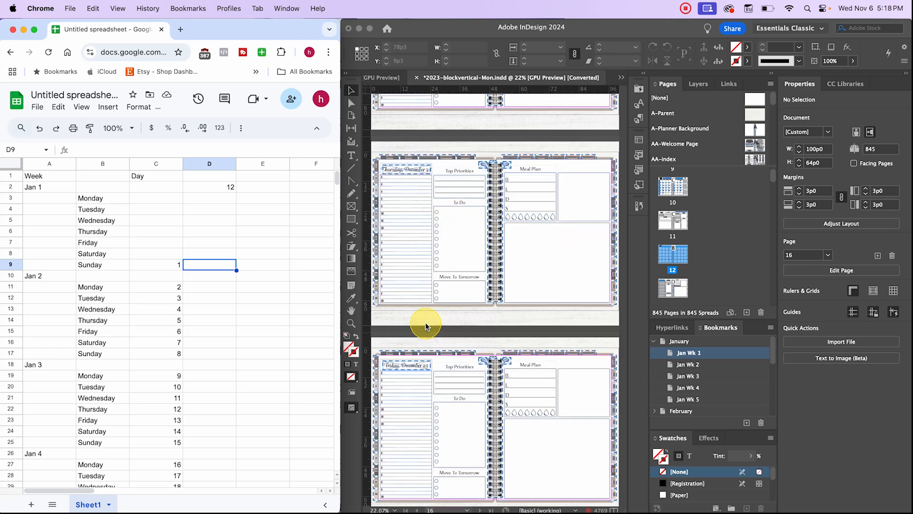
scroll(425, 321, up, 15)
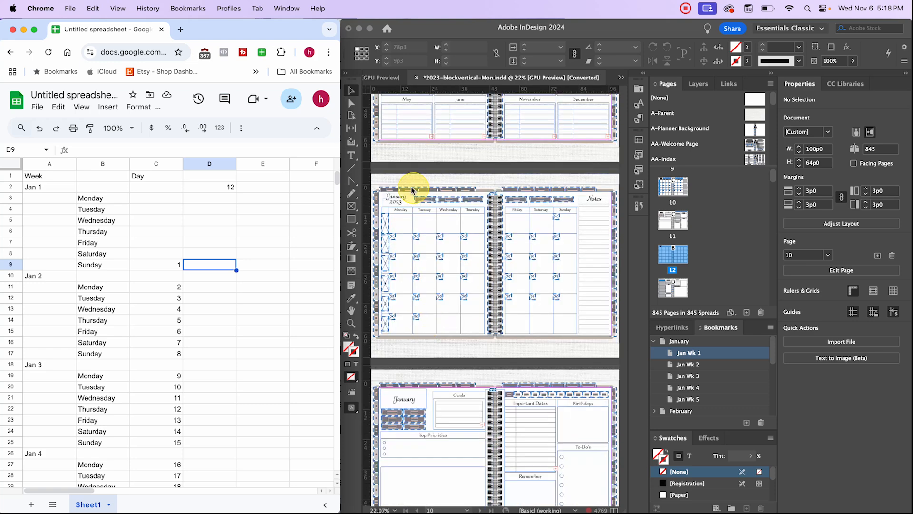
scroll(423, 264, down, 1)
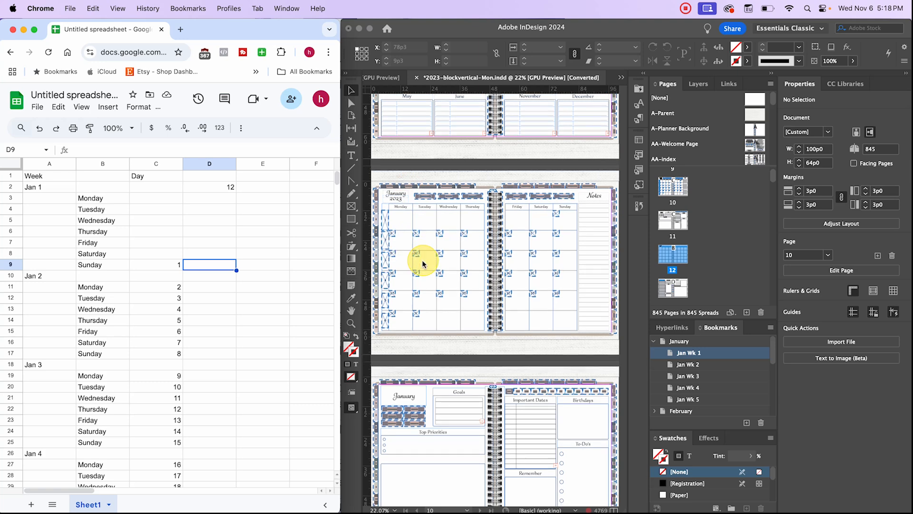
scroll(423, 264, down, 20)
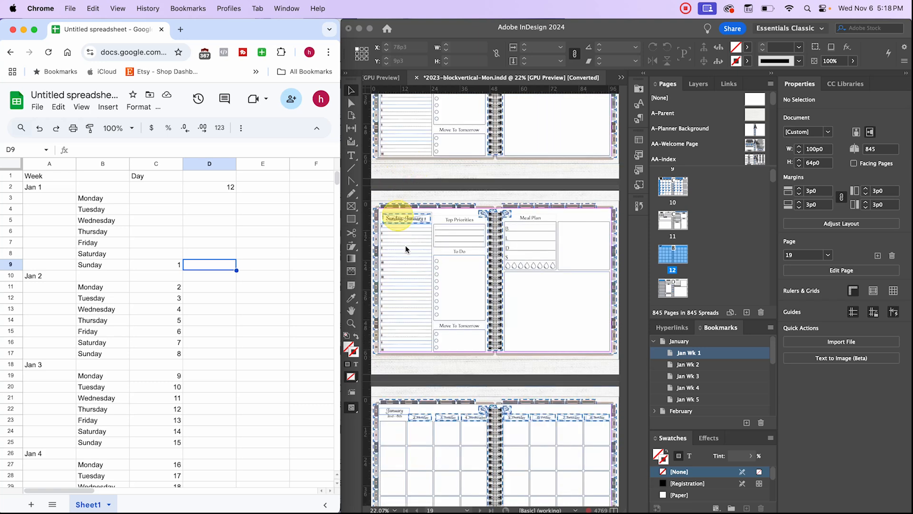
scroll(449, 241, down, 2)
click(450, 246)
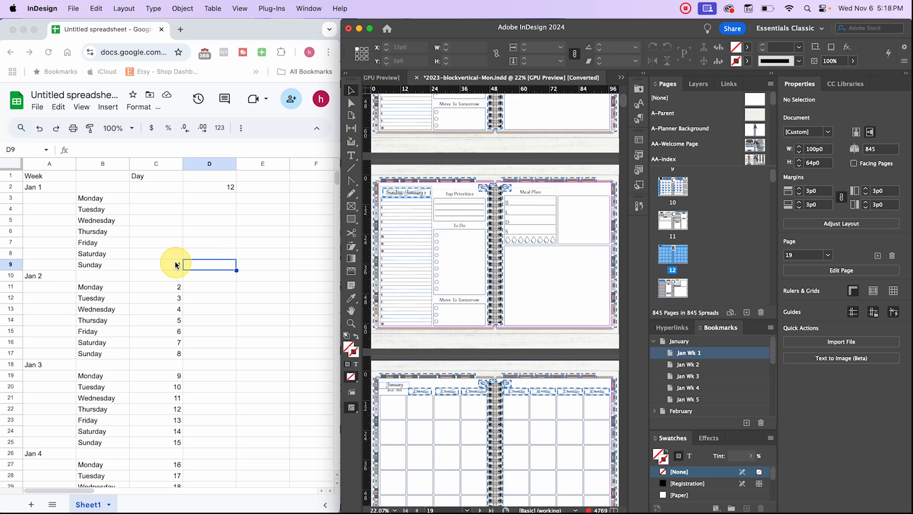
click(201, 267)
text(1)
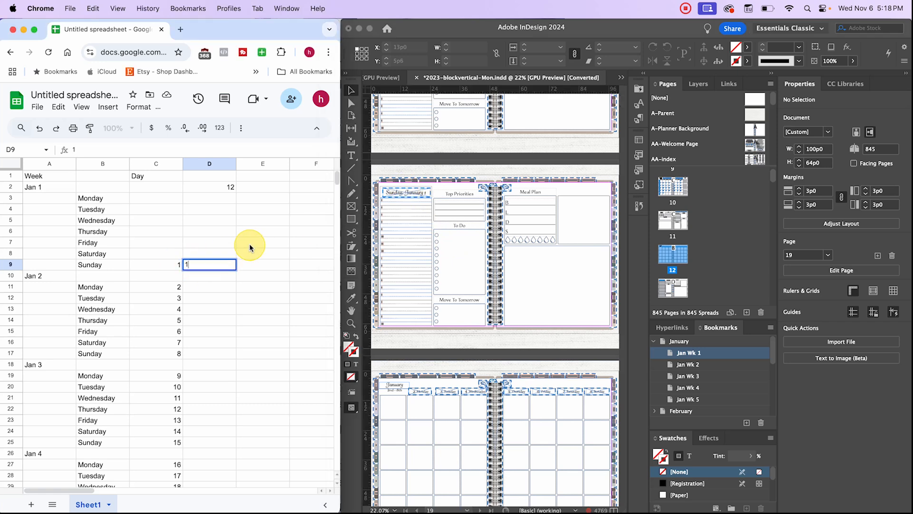
text(9)
- Enter page 20 for Monday and 21 for Tuesday in the Jan 2 week, and extend the series down to Sunday in D17
click(204, 289)
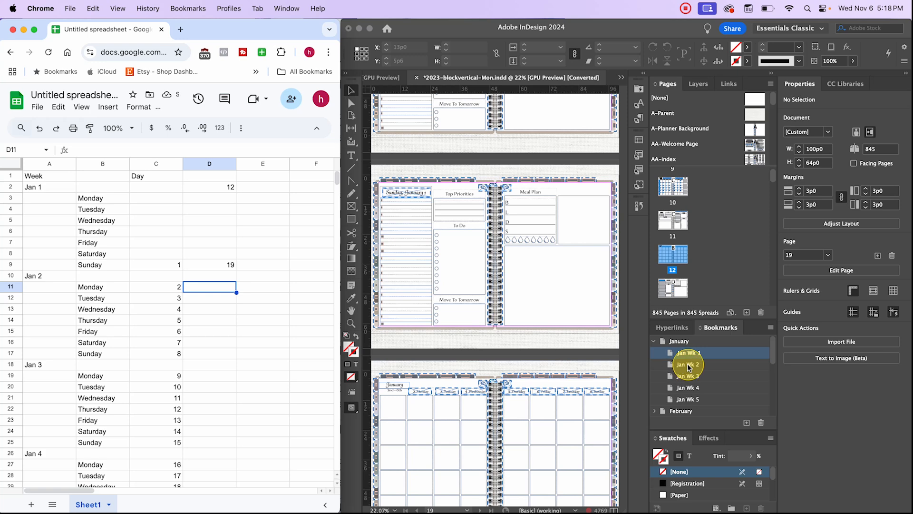
scroll(424, 363, down, 3)
click(420, 347)
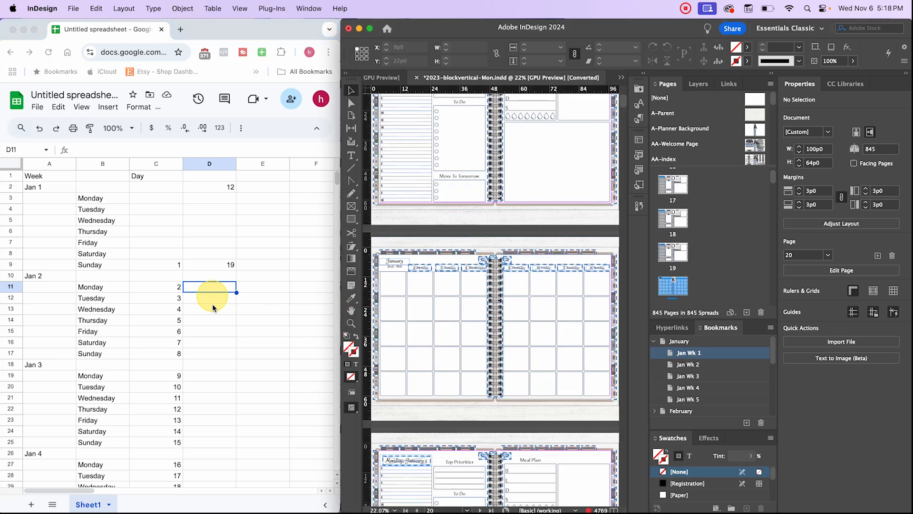
click(206, 292)
text(20)
key(Return)
text(21)
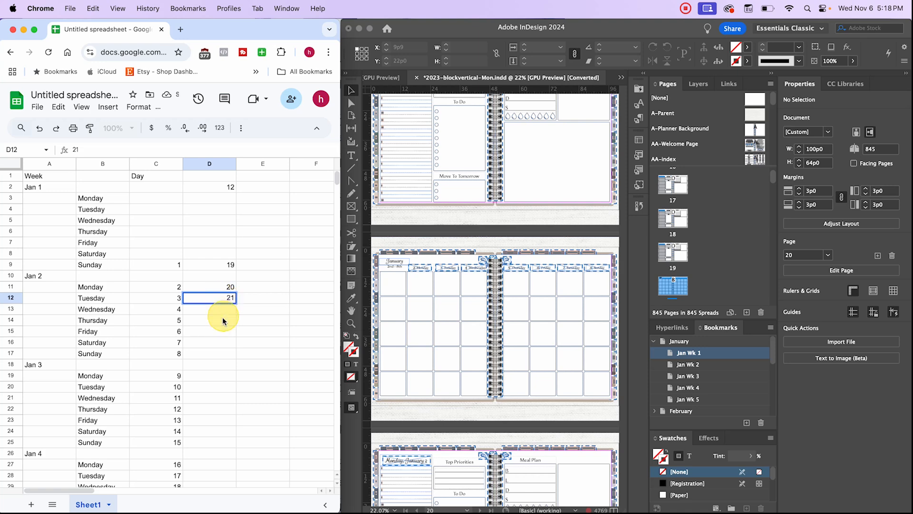
key(Return)
click(225, 289)
drag(224, 289, 235, 355)
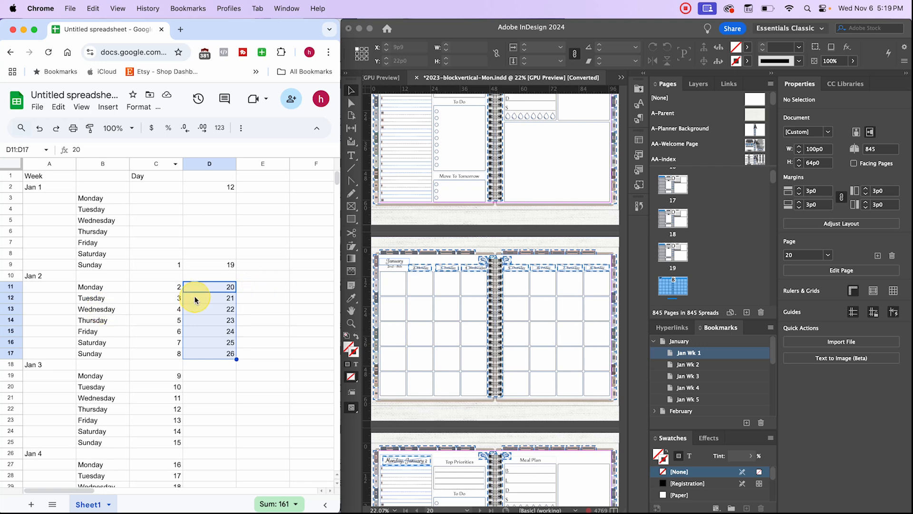
- Go to the Yearly Calendar on page 5 in InDesign and examine the week and date links in the January to June calendars
scroll(195, 298, down, 5)
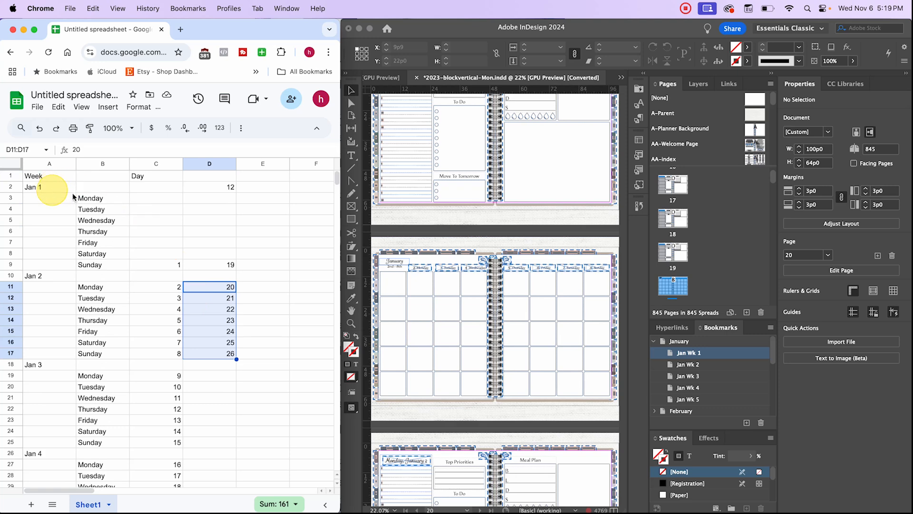
scroll(131, 360, down, 10)
scroll(131, 360, down, 3)
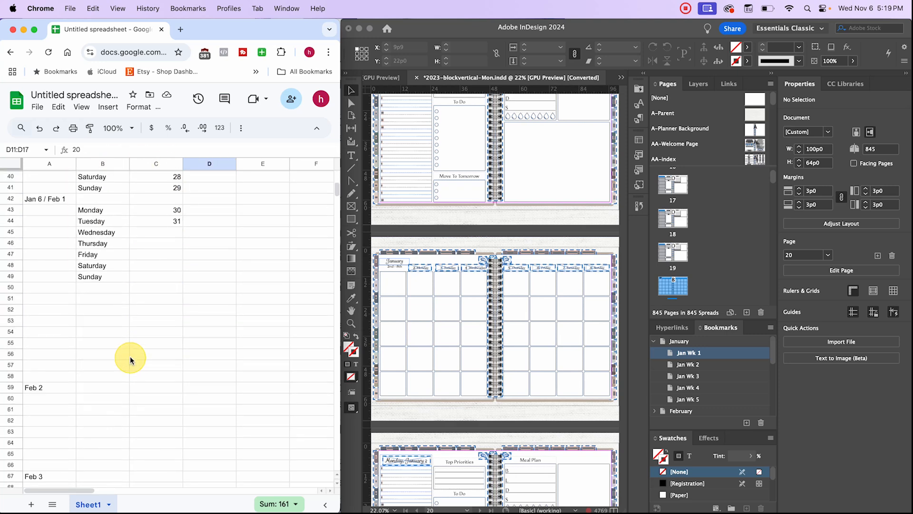
scroll(128, 358, up, 3)
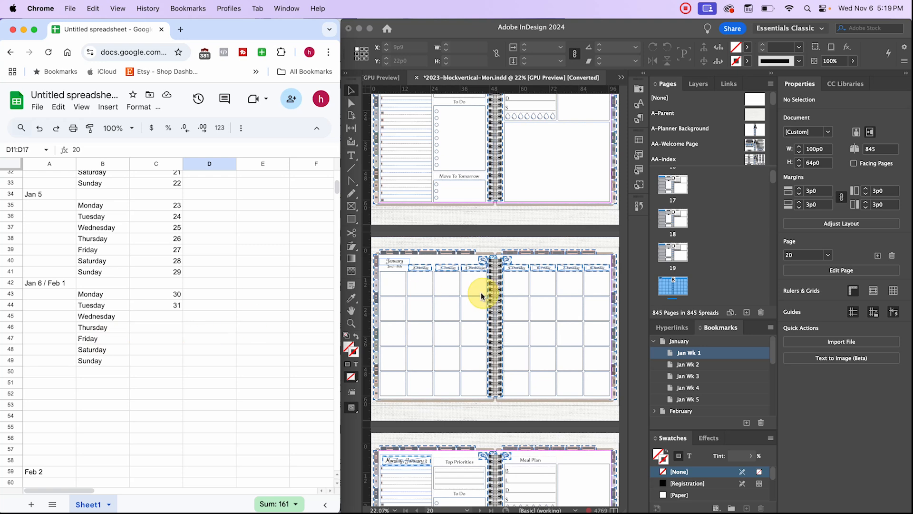
scroll(480, 292, up, 5)
scroll(480, 292, up, 10)
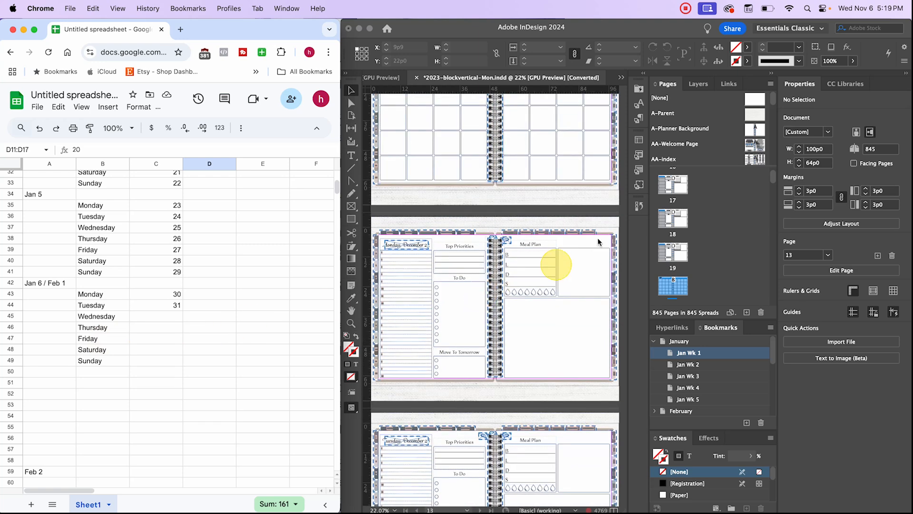
scroll(685, 192, up, 5)
scroll(686, 192, up, 5)
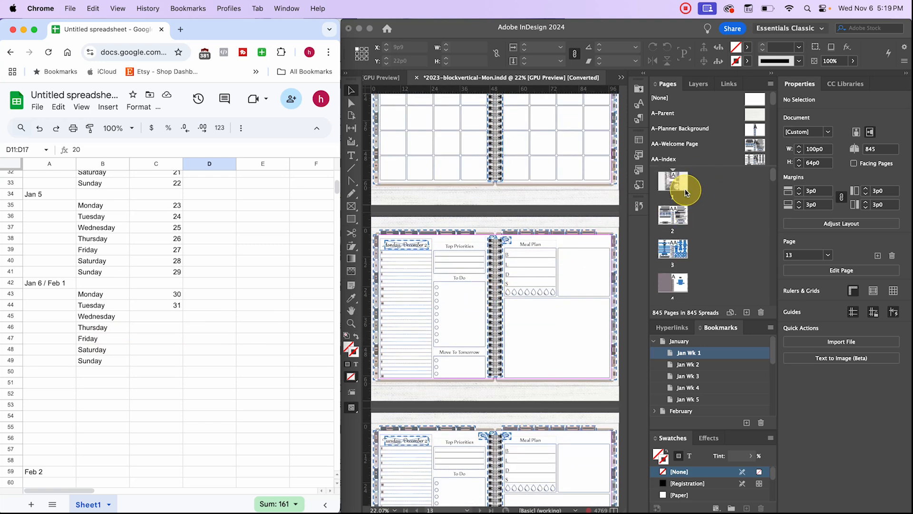
scroll(682, 209, up, 2)
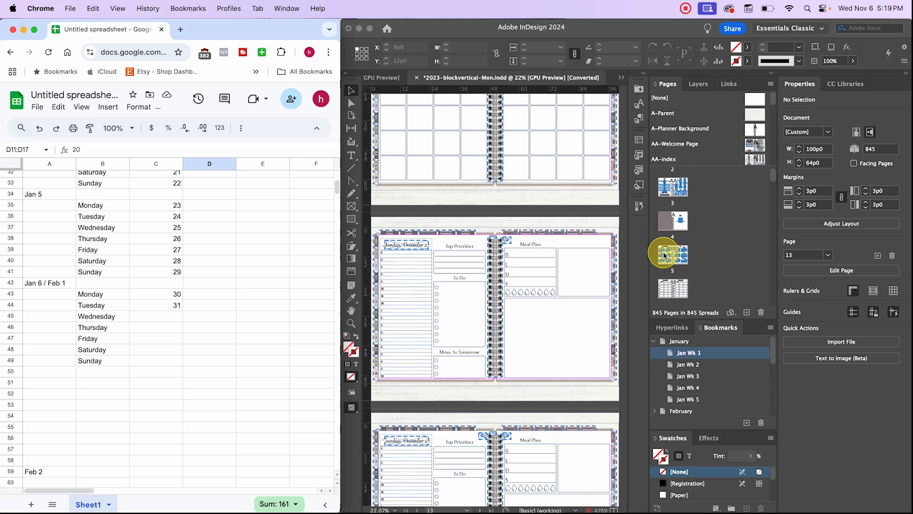
double_click(678, 251)
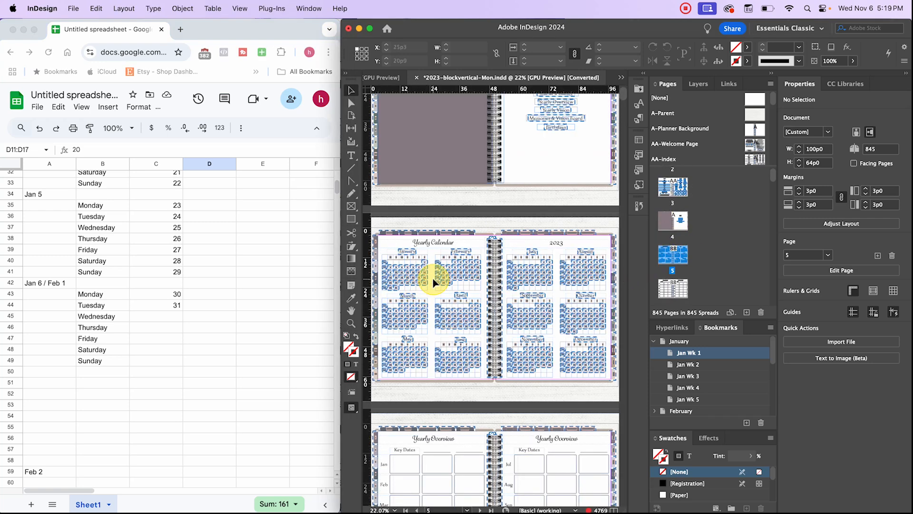
scroll(433, 278, up, 3)
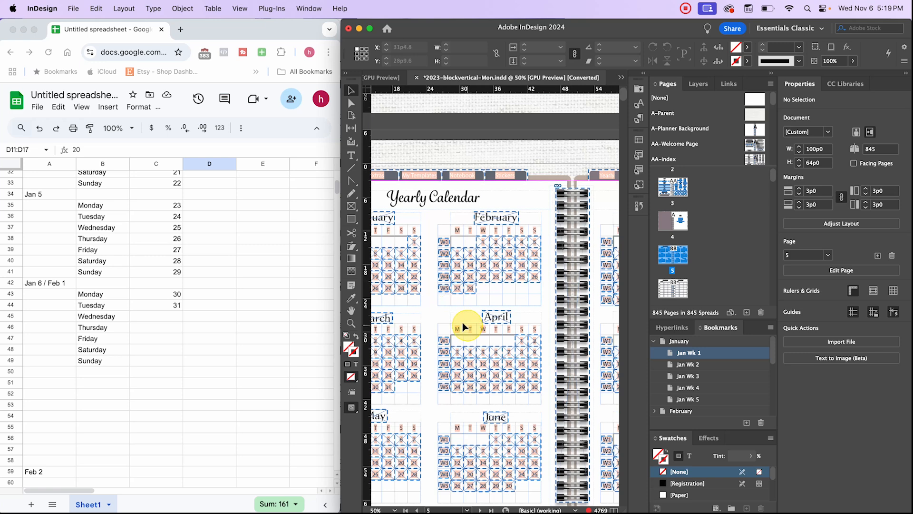
scroll(565, 179, left, 3)
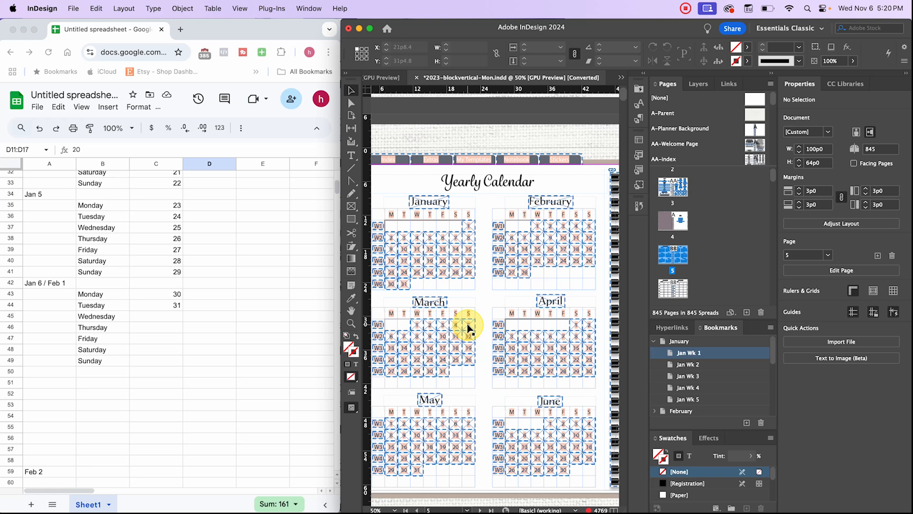
scroll(468, 328, up, 10)
scroll(469, 328, down, 10)
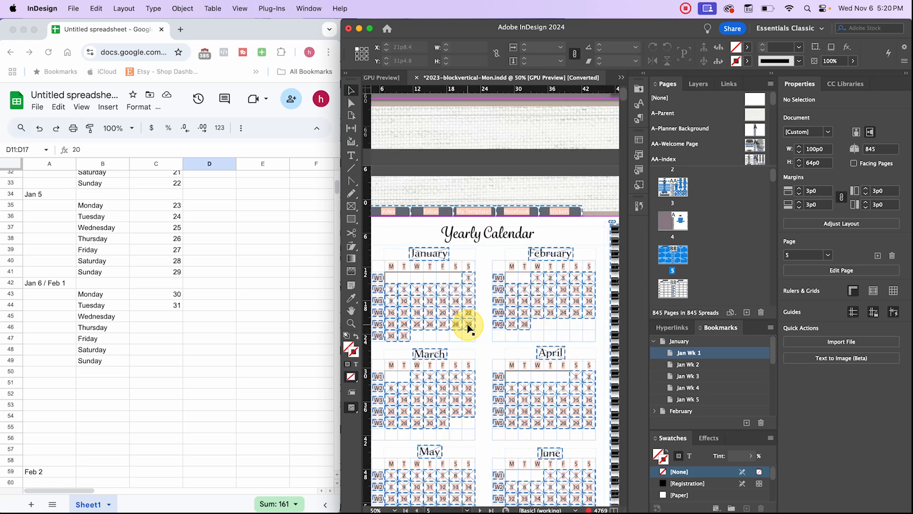
scroll(468, 327, up, 1)
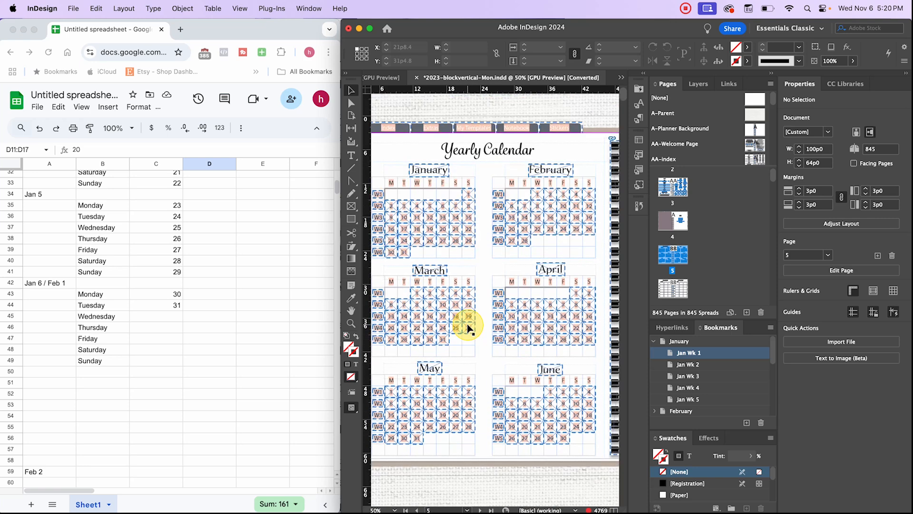
- Review the spreadsheet's week labels, weekdays and page numbers from the Jan 1 week down to Feb 5
click(157, 302)
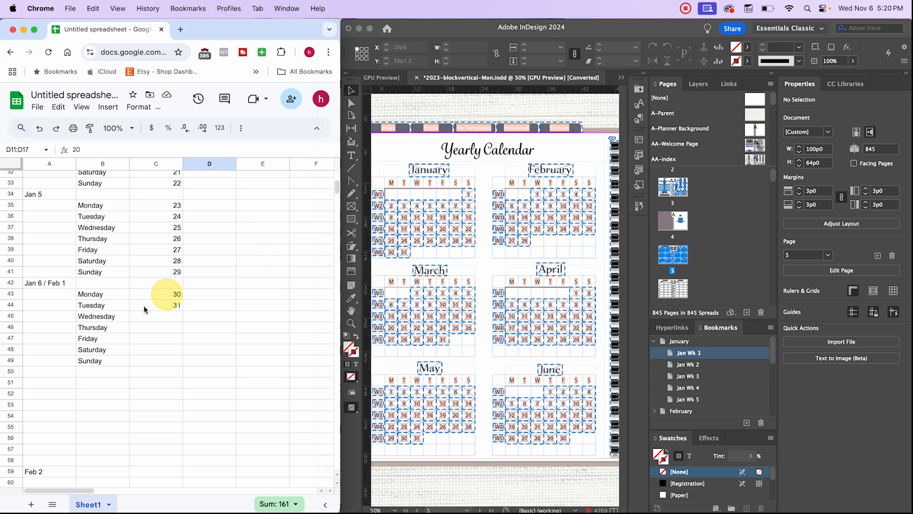
scroll(144, 304, up, 10)
scroll(144, 311, up, 1)
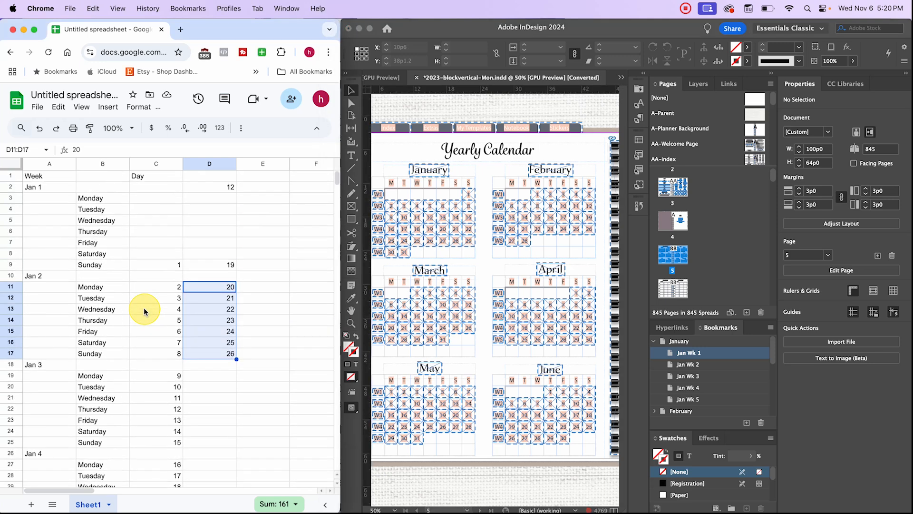
scroll(217, 460, down, 10)
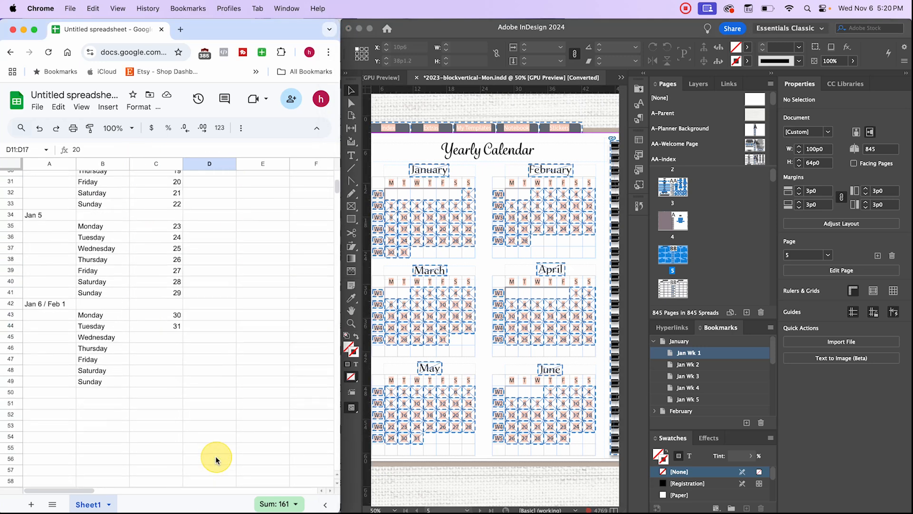
scroll(216, 460, down, 10)
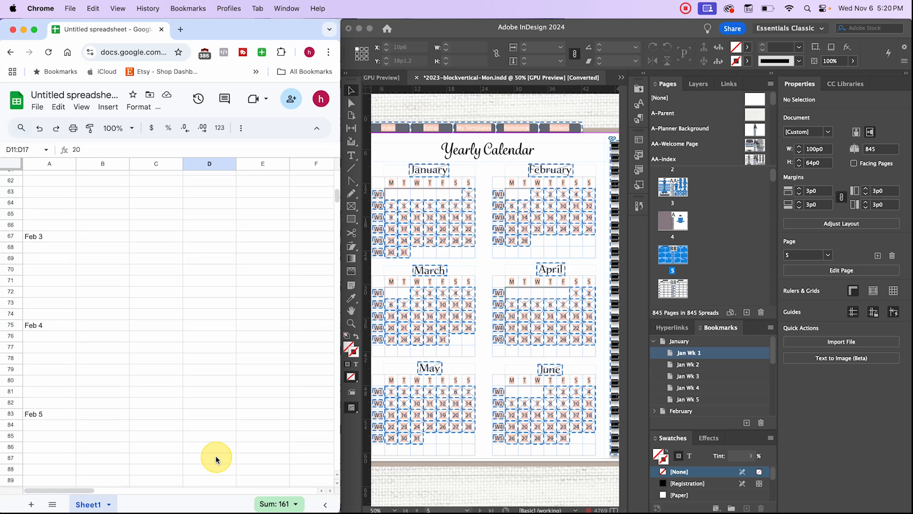
scroll(217, 460, up, 7)
scroll(217, 460, up, 12)
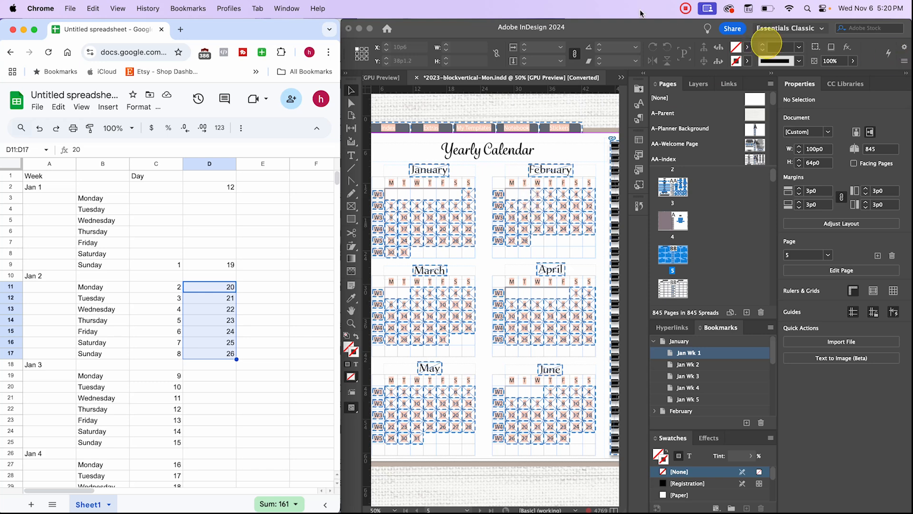
- Enlarge the InDesign window to fill the whole screen
click(518, 29)
drag(613, 29, 485, 31)
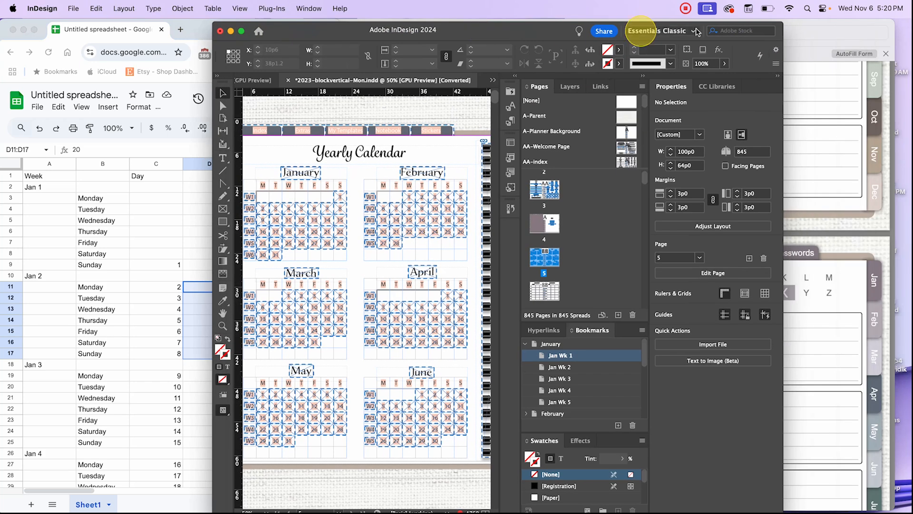
click(242, 31)
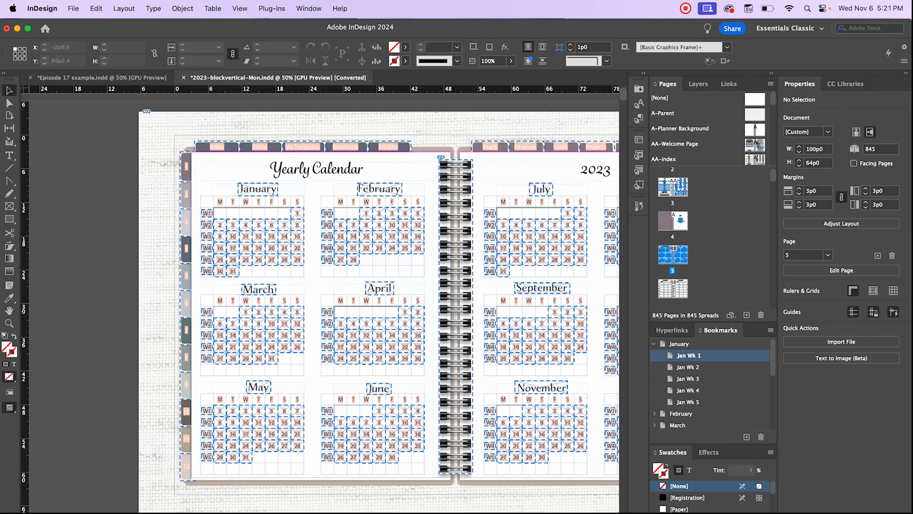
drag(166, 513, 164, 509)
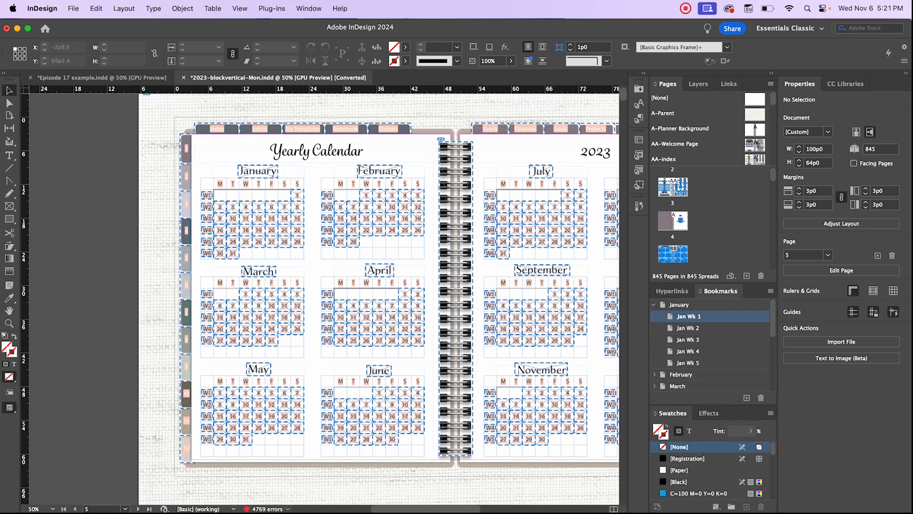
click(164, 512)
click(161, 328)
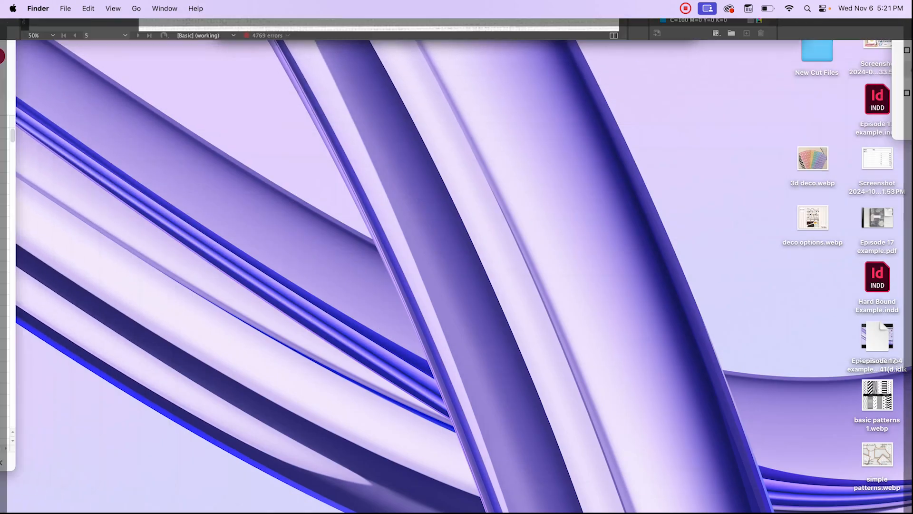
scroll(112, 180, up, 10)
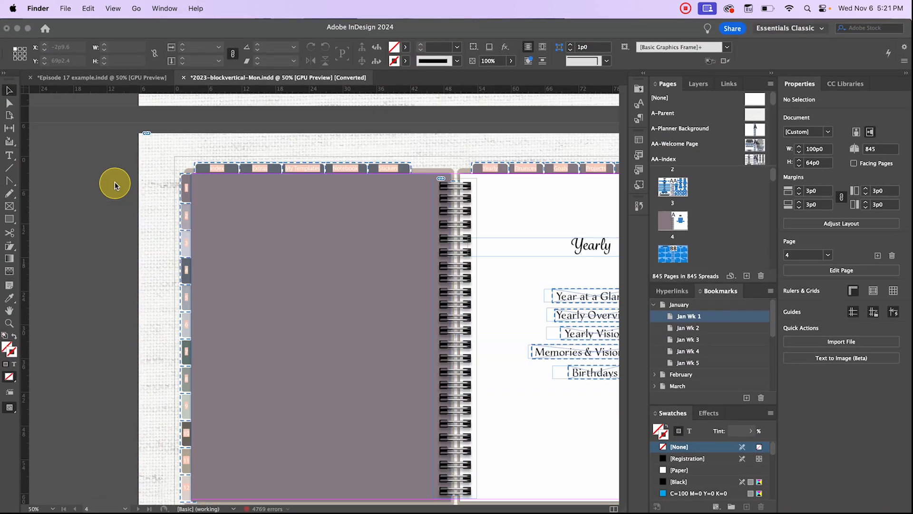
- Close 2023-blockvertical-Mon.indd without saving and select the "Monday, January" date header frame on page 13 of Episode 17 example.indd
click(183, 77)
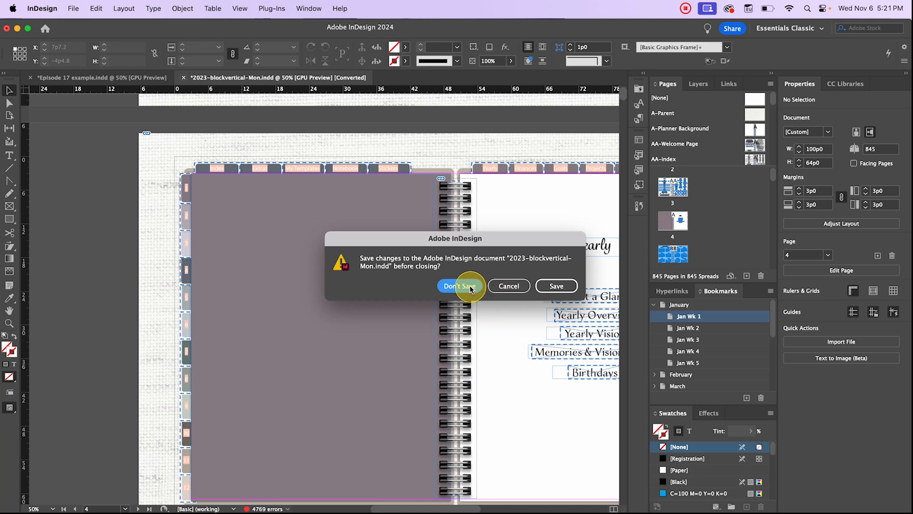
key(super+d)
click(212, 214)
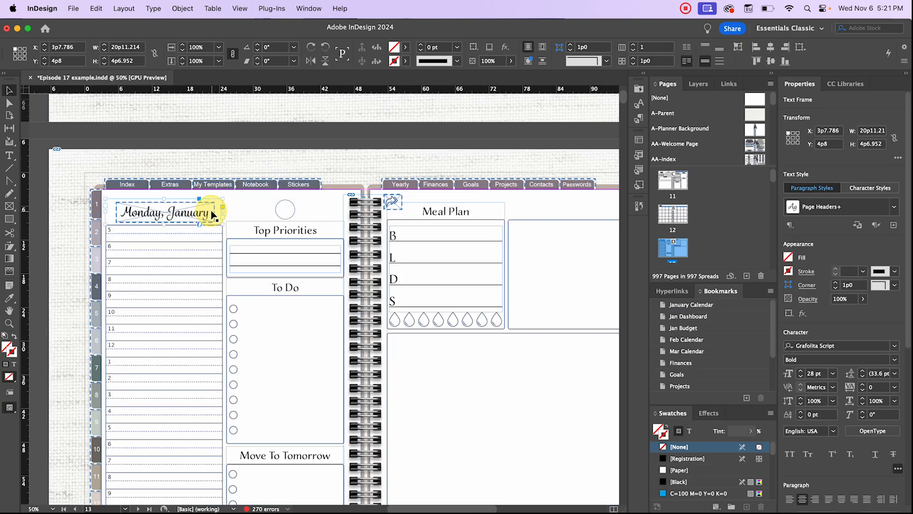
- Examine the hyperlink settings of the frame over the "Monday, January" header on page 13, closing them without changes
click(212, 212)
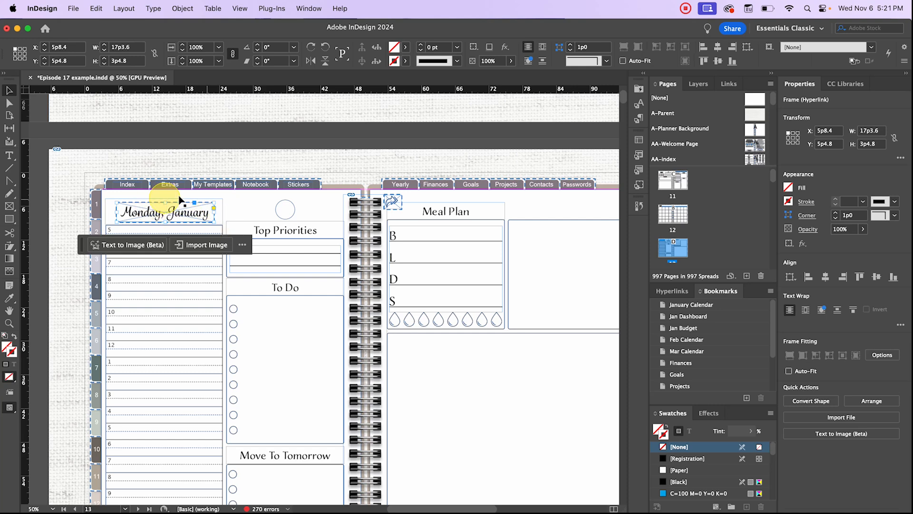
right_click(210, 210)
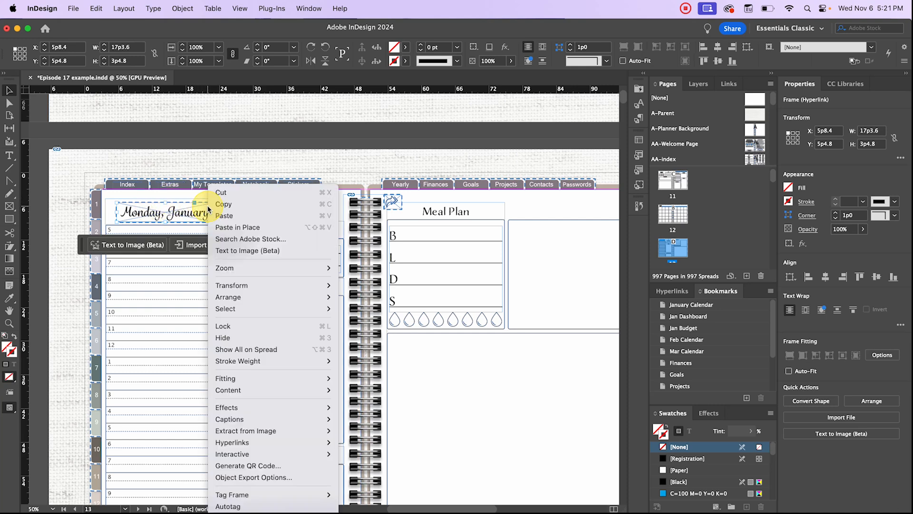
mouse_move(291, 442)
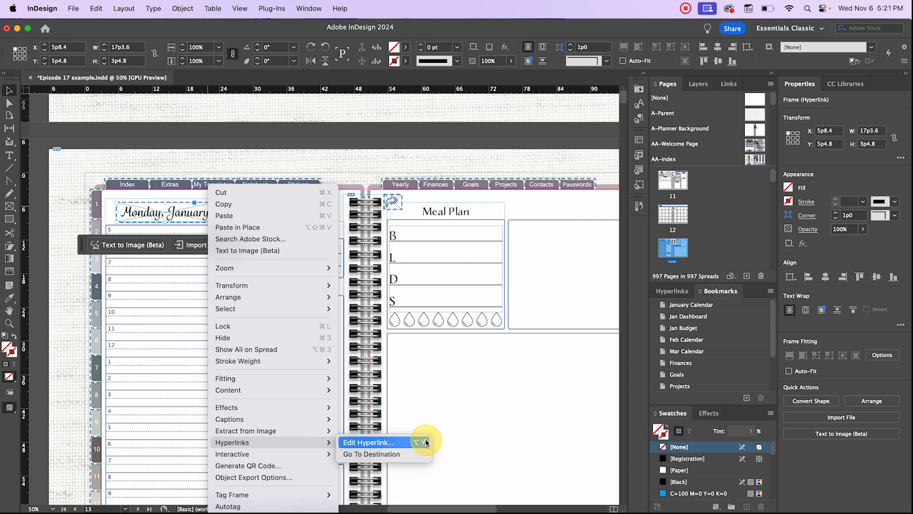
click(371, 443)
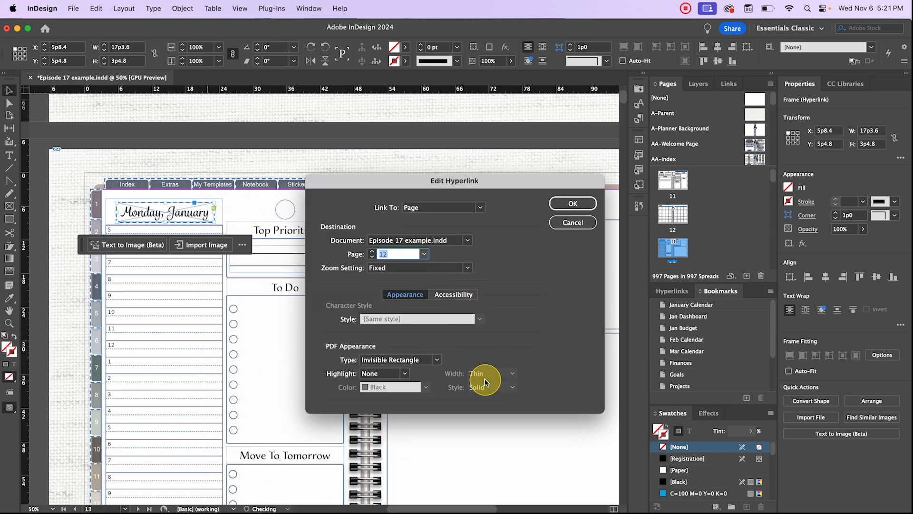
click(562, 227)
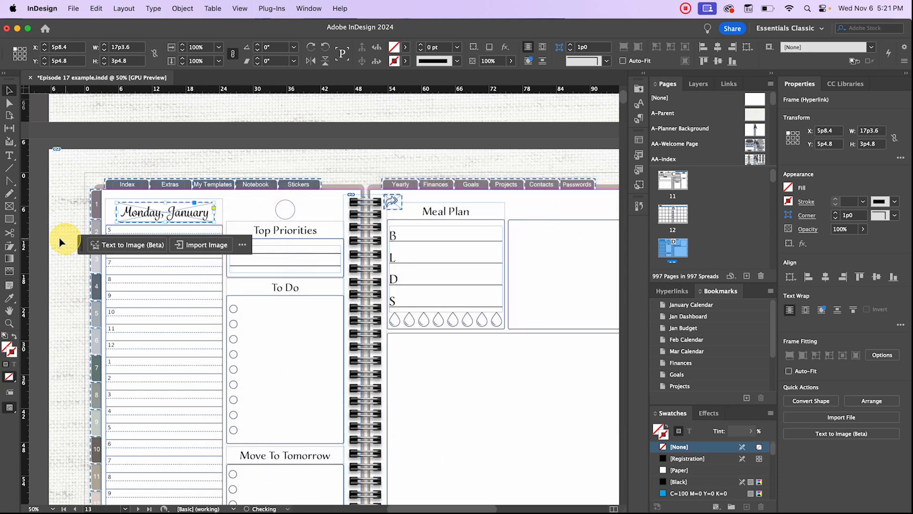
- Draw a rectangle frame about 7p4 wide and 4p4 high over the circle above Top Priorities on page 13
click(14, 209)
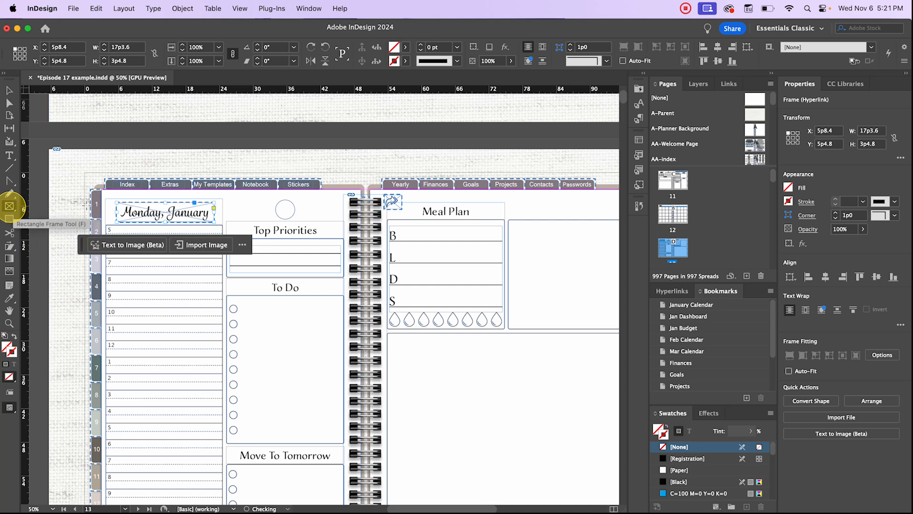
drag(271, 196, 313, 222)
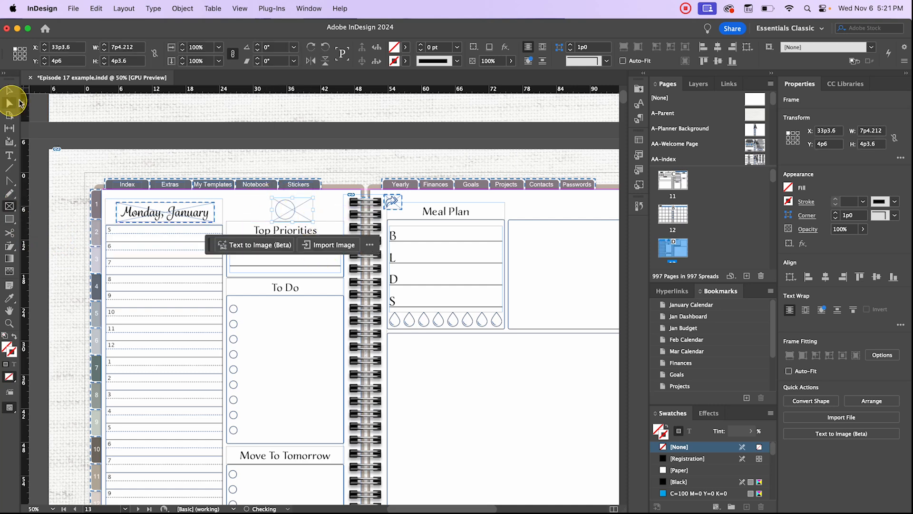
click(9, 90)
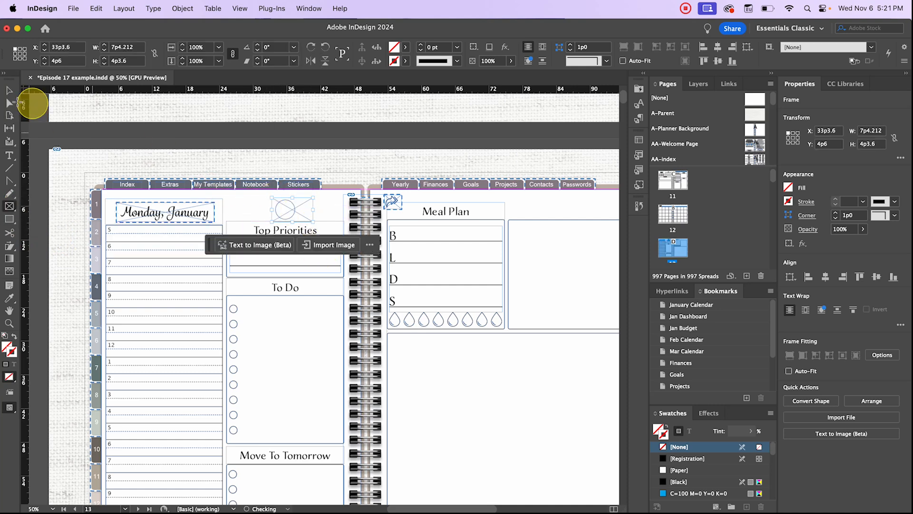
- Examine the New Hyperlink options for the frame over the circle, closing them without creating a link
right_click(290, 208)
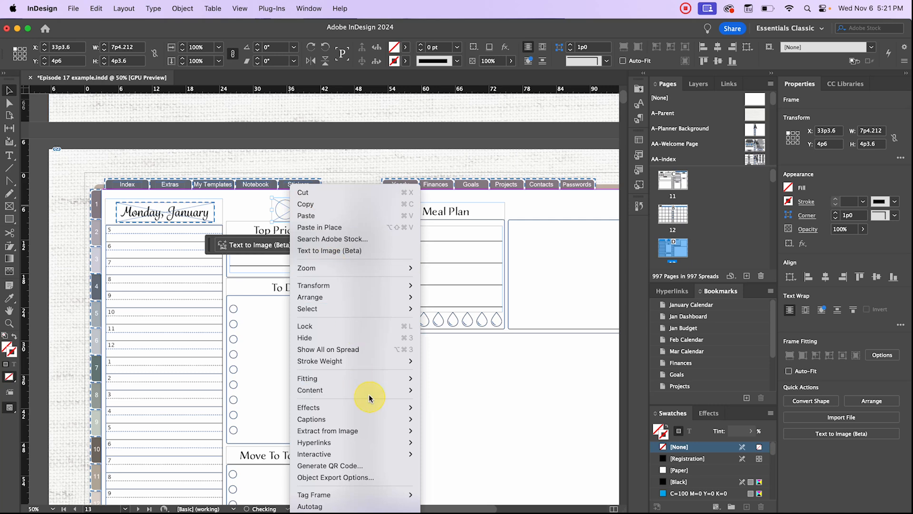
mouse_move(387, 441)
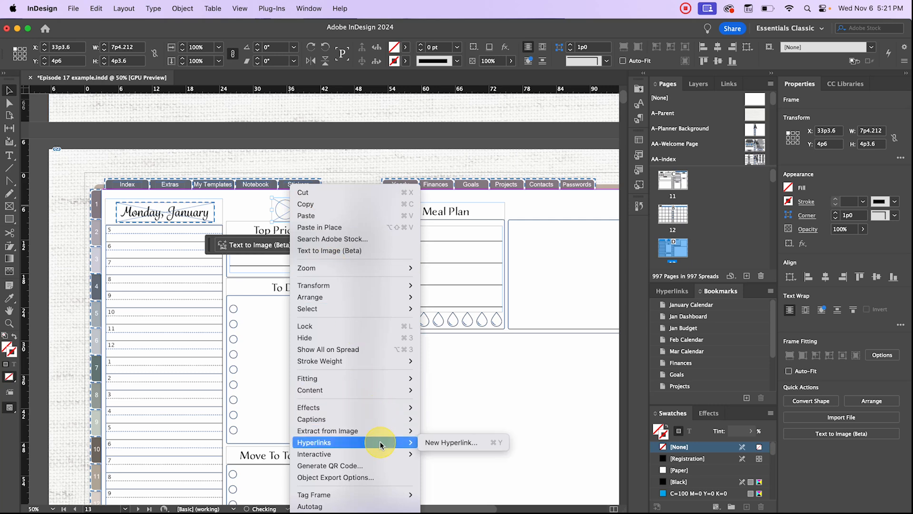
click(437, 442)
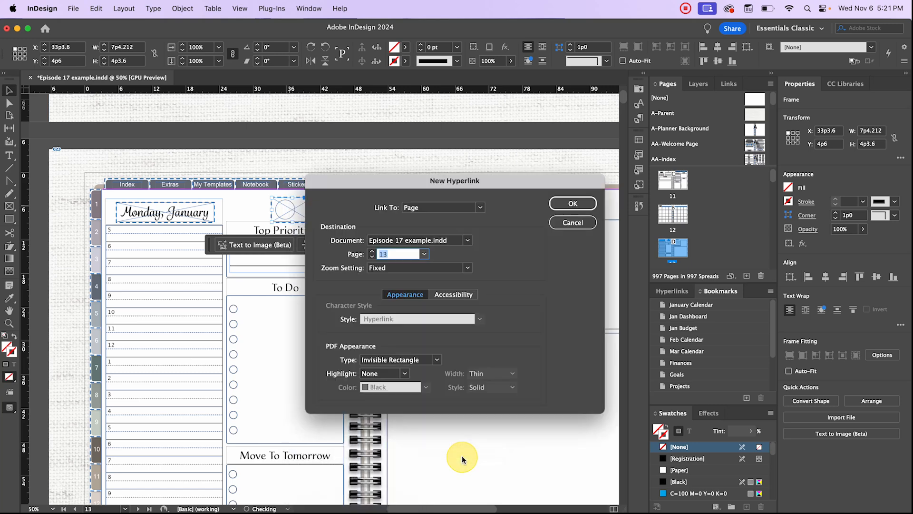
click(565, 228)
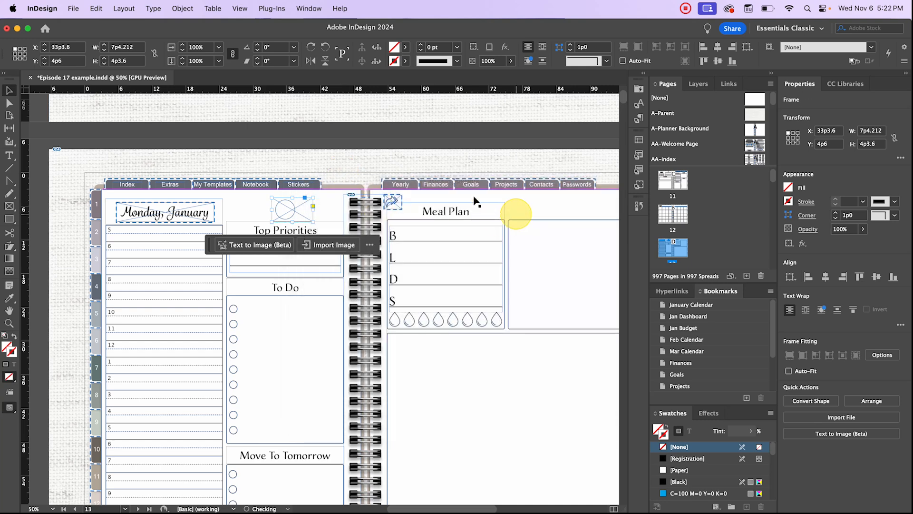
- Go to page 12 and view the commands available for the Monday link frame in the Week 1 header row
click(371, 166)
double_click(670, 212)
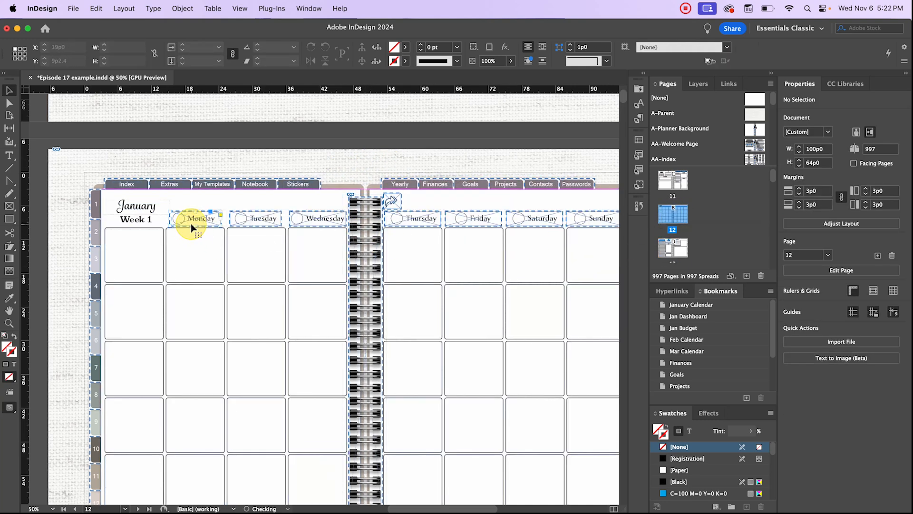
right_click(192, 228)
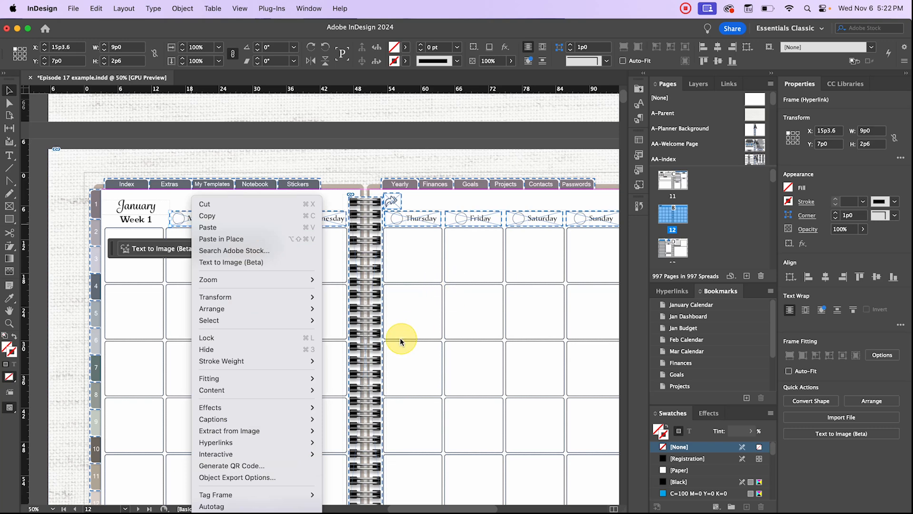
click(367, 407)
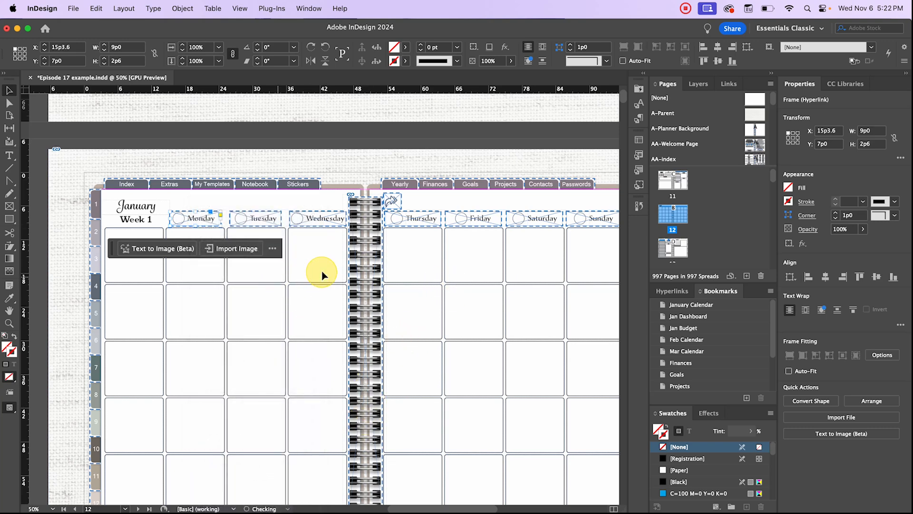
click(322, 274)
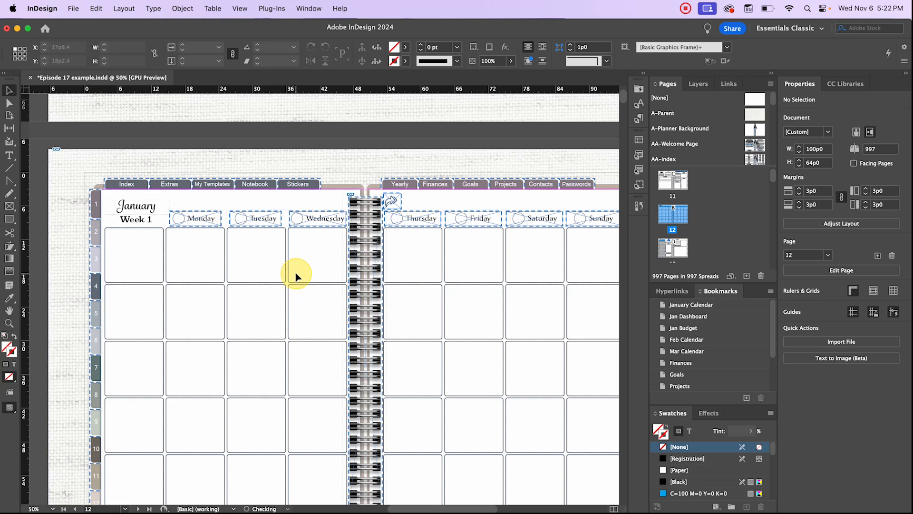
- Open the keyboard shortcut settings and switch the shortcut set to [Default]
click(56, 10)
click(232, 260)
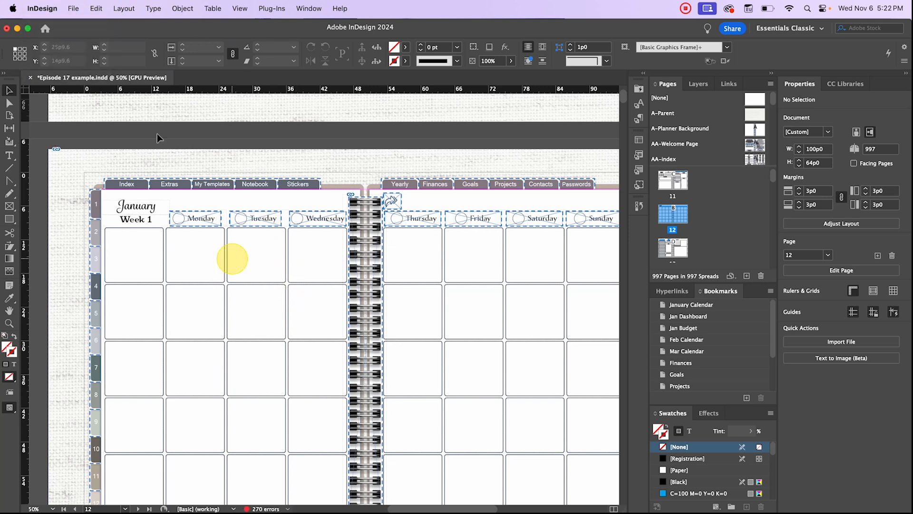
click(97, 10)
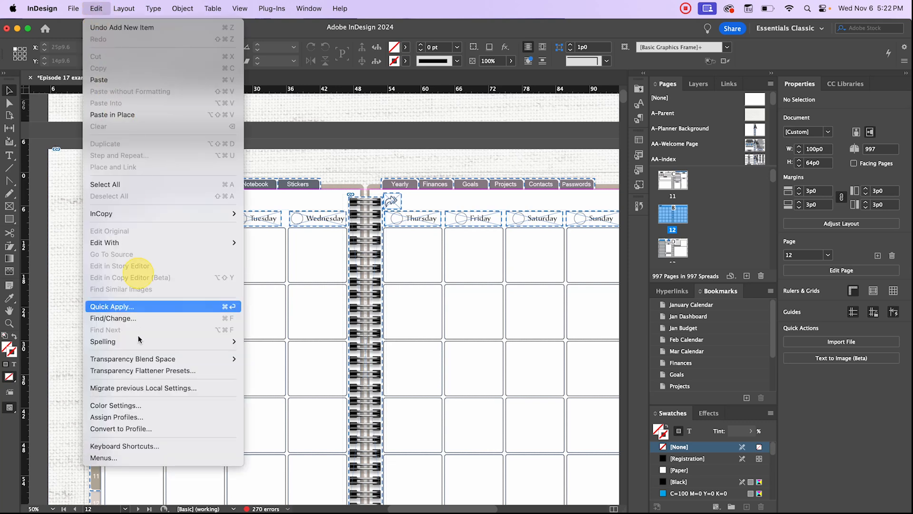
click(143, 445)
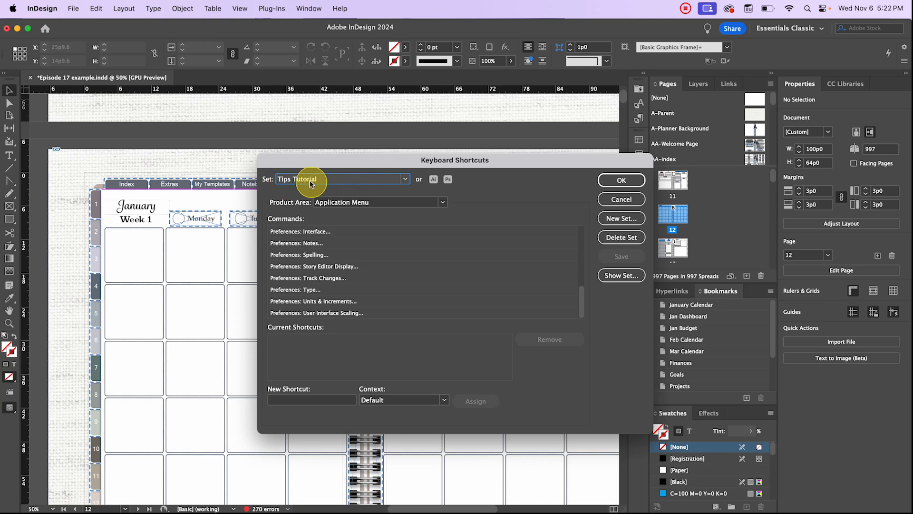
click(403, 179)
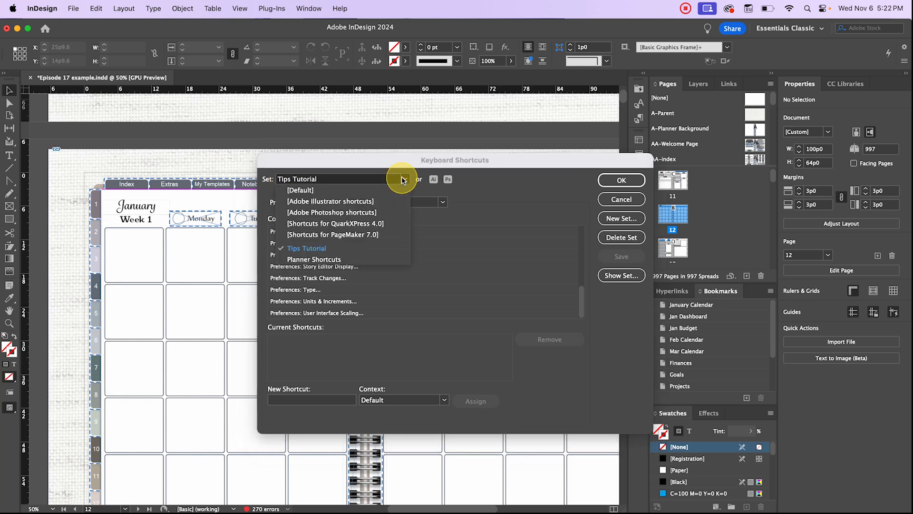
click(350, 190)
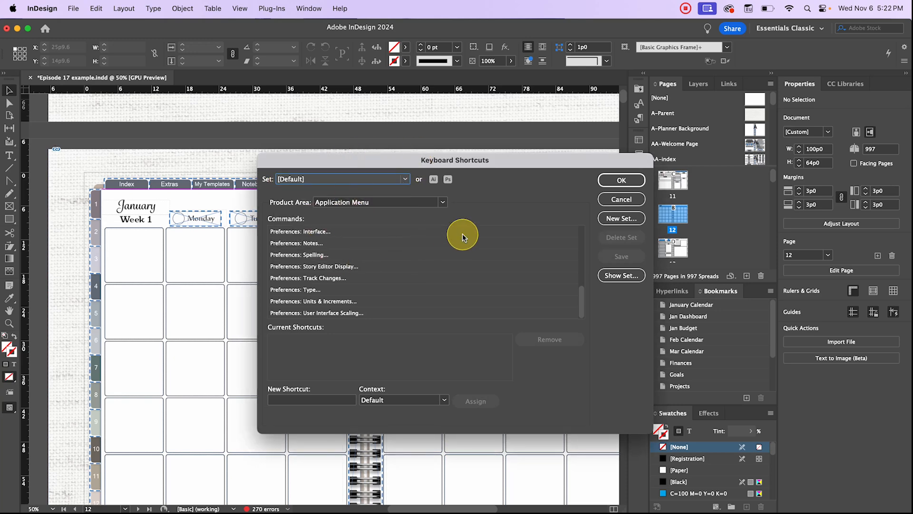
click(381, 178)
click(386, 179)
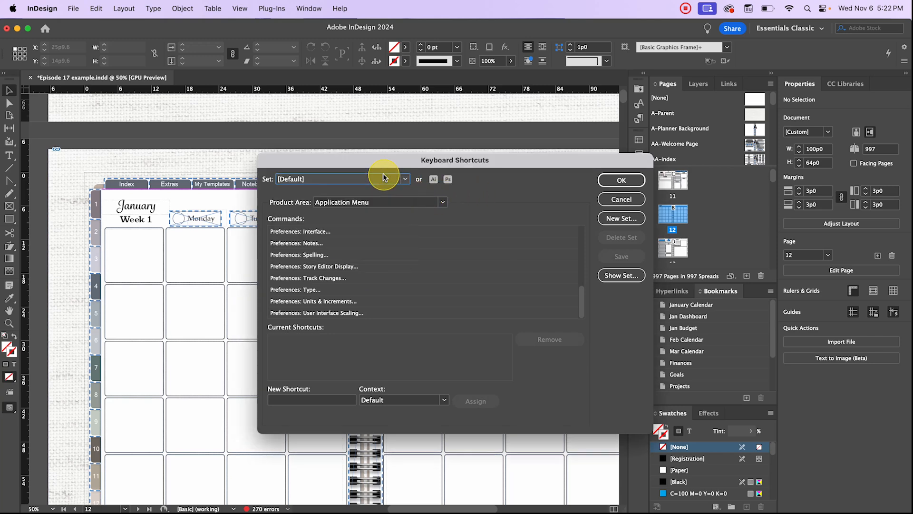
- Set the shortcut product area to Panel Menus and select the Hyperlinks: Edit Hyperlink command
click(445, 205)
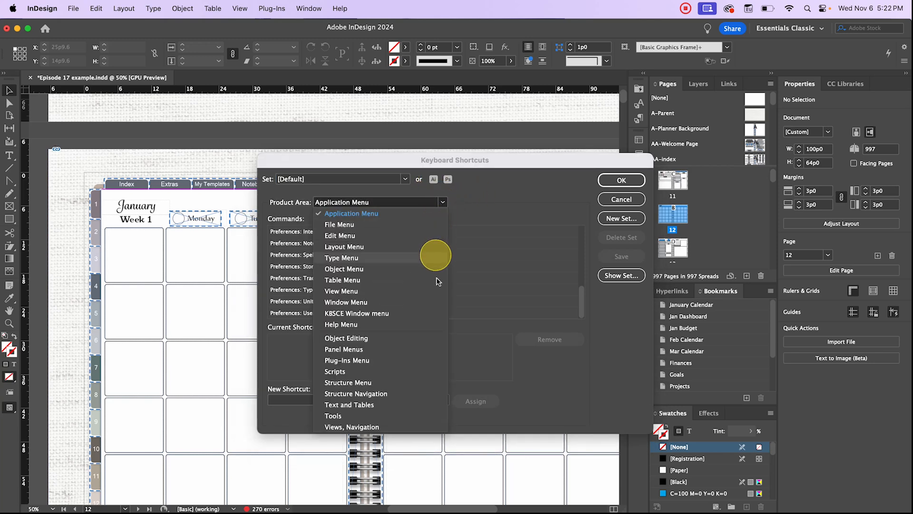
click(405, 351)
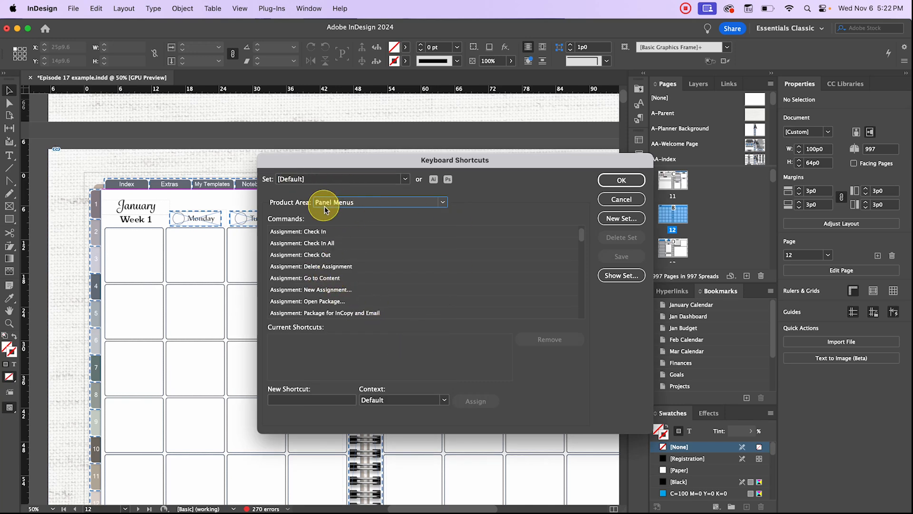
scroll(333, 280, down, 5)
scroll(325, 279, down, 10)
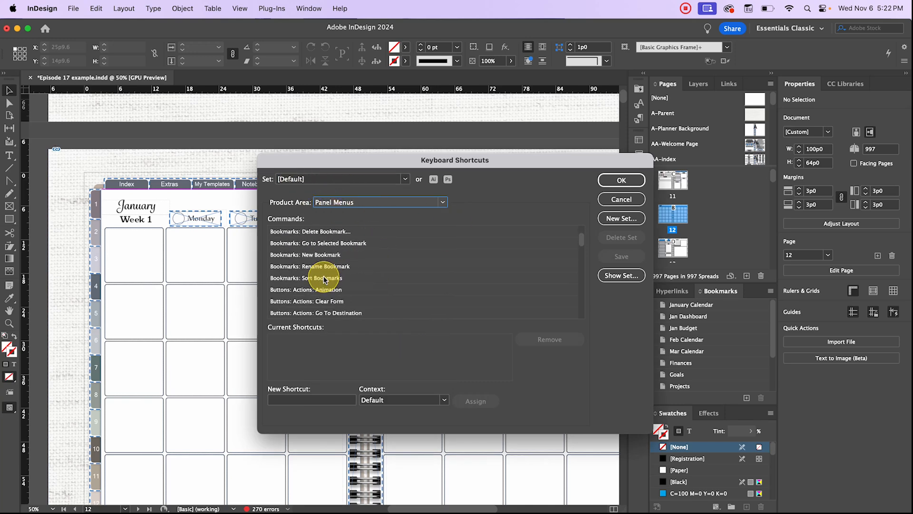
scroll(332, 278, down, 5)
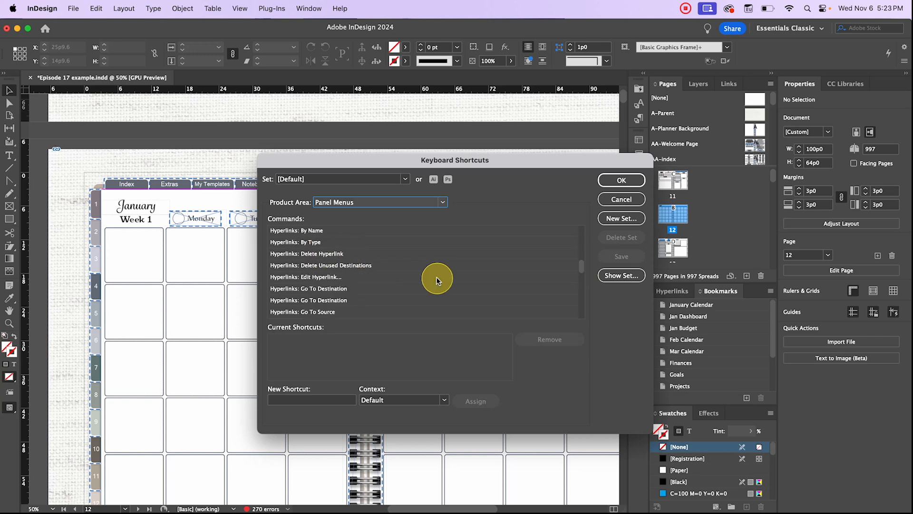
click(315, 277)
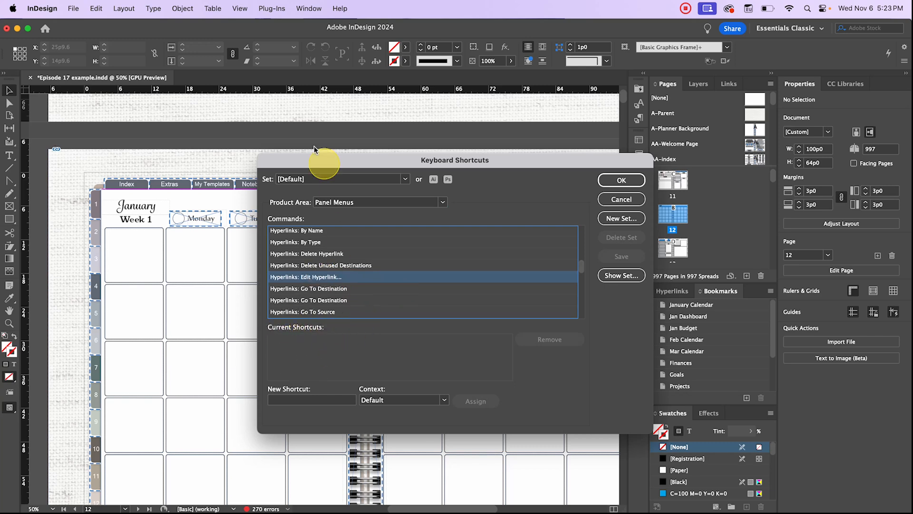
click(290, 183)
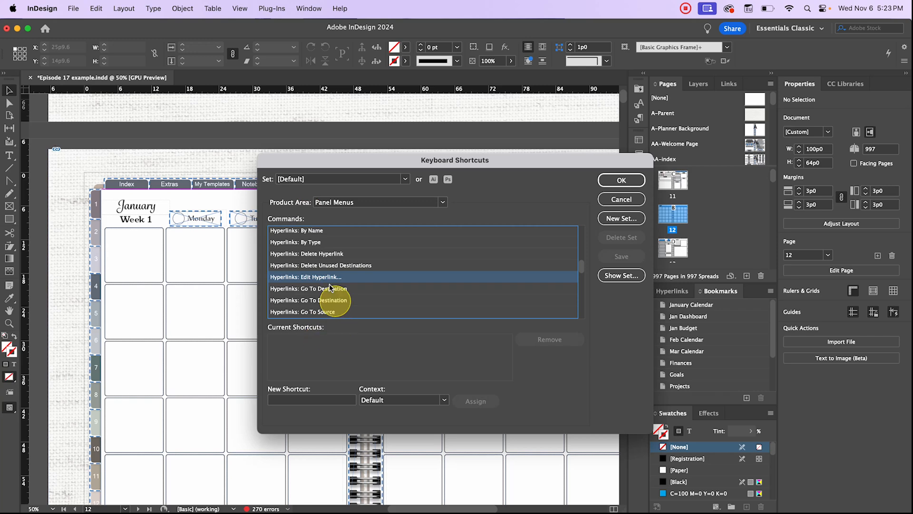
- Try to assign Opt+Y to the Hyperlinks: New Hyperlink command in the [Default] set, cancel the new set, and view the available sets
scroll(335, 281, down, 4)
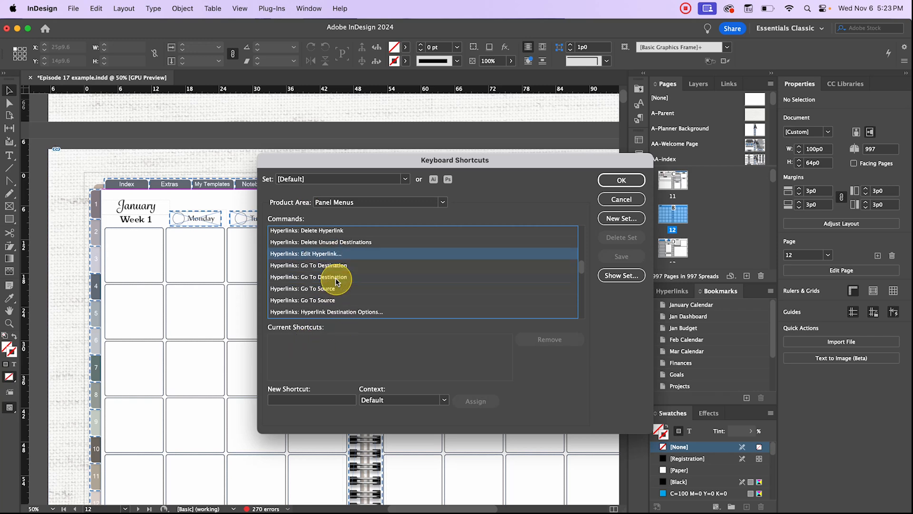
scroll(335, 281, down, 3)
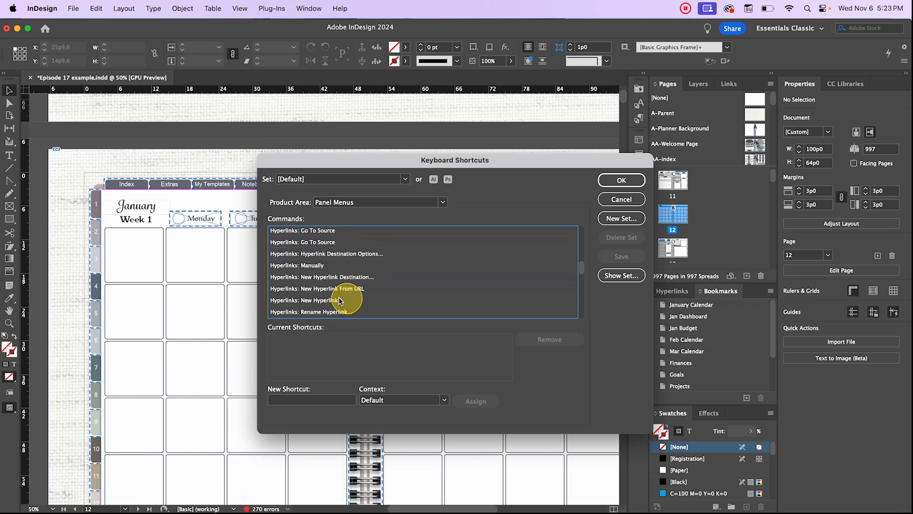
click(333, 299)
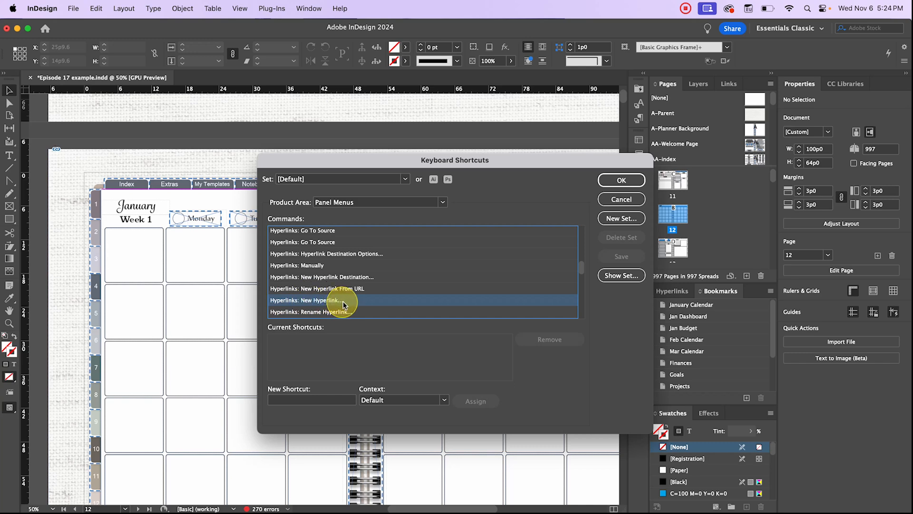
click(306, 401)
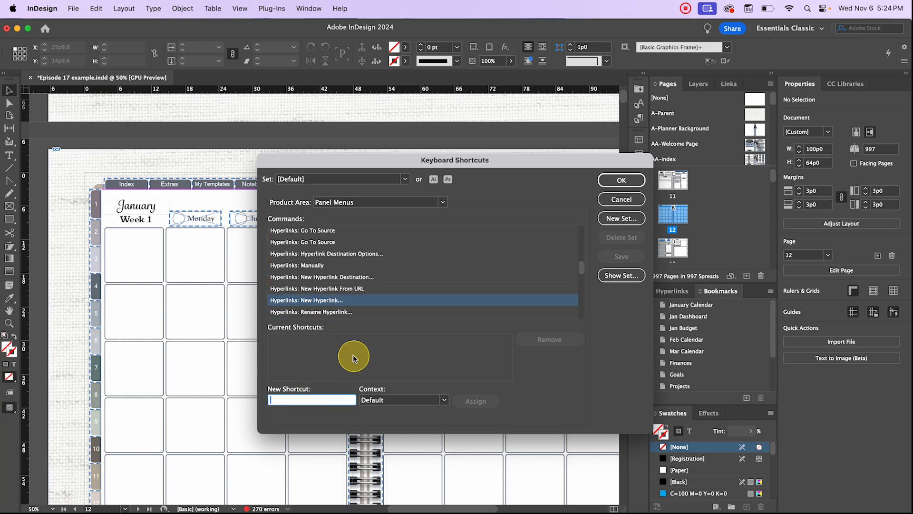
key(alt+y)
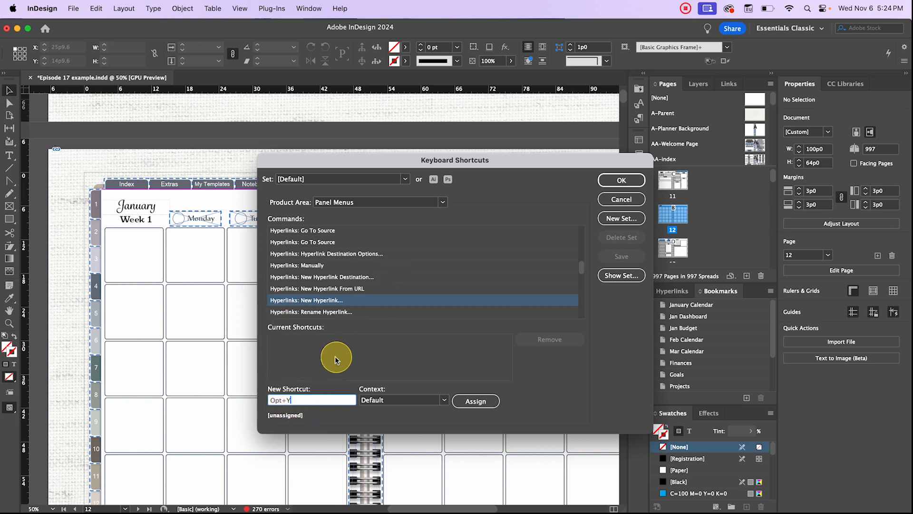
click(482, 402)
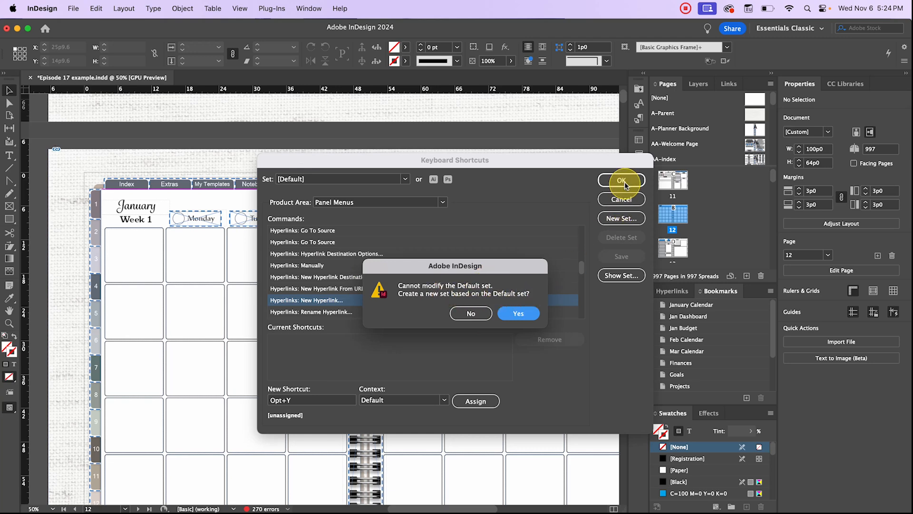
click(522, 314)
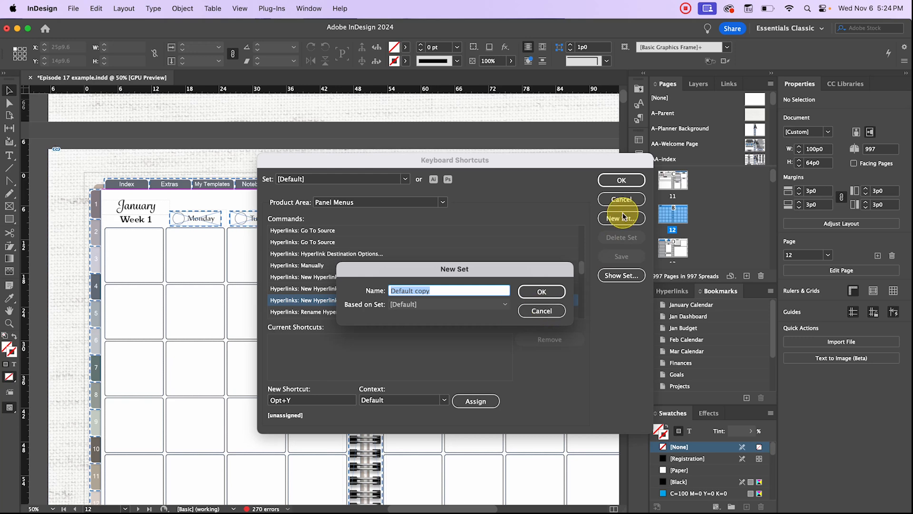
click(542, 310)
click(407, 178)
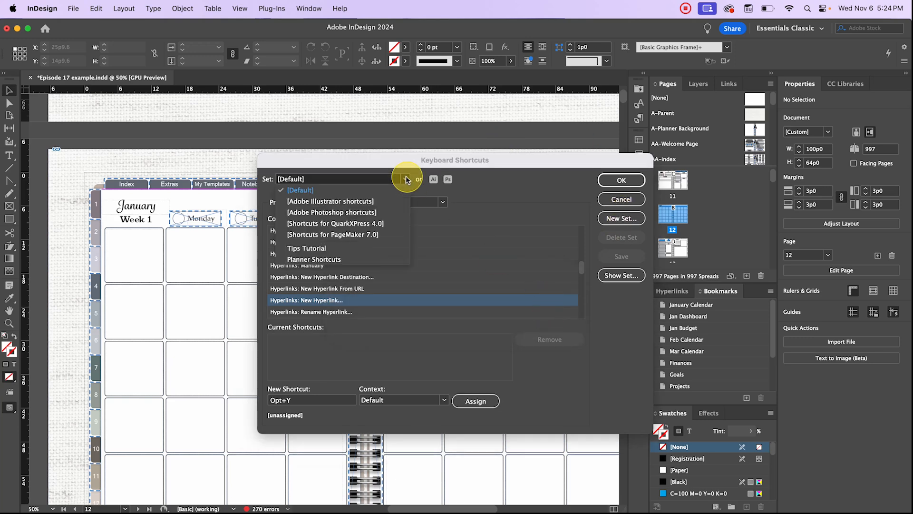
click(435, 355)
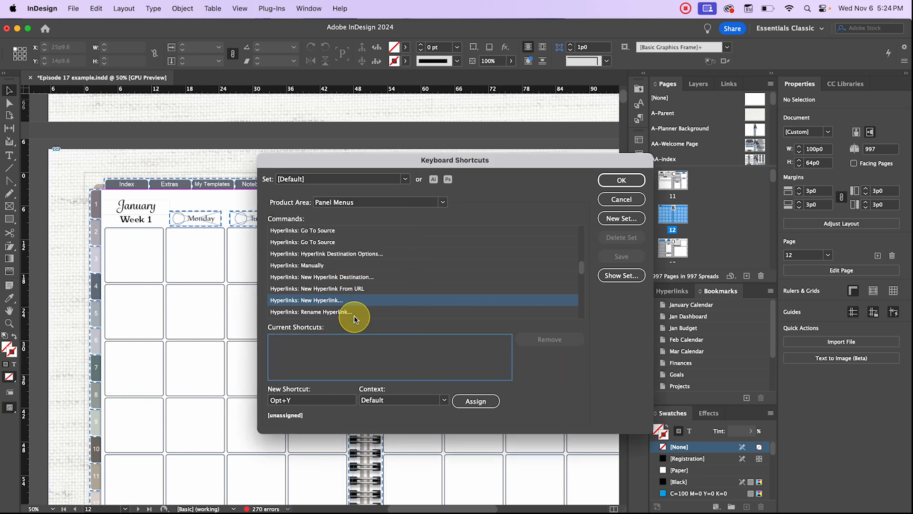
- Try to assign Cmd+Y to the Hyperlinks: Edit Hyperlink command, cancel the new set, and close the shortcut settings without changing the default set
scroll(354, 314, up, 5)
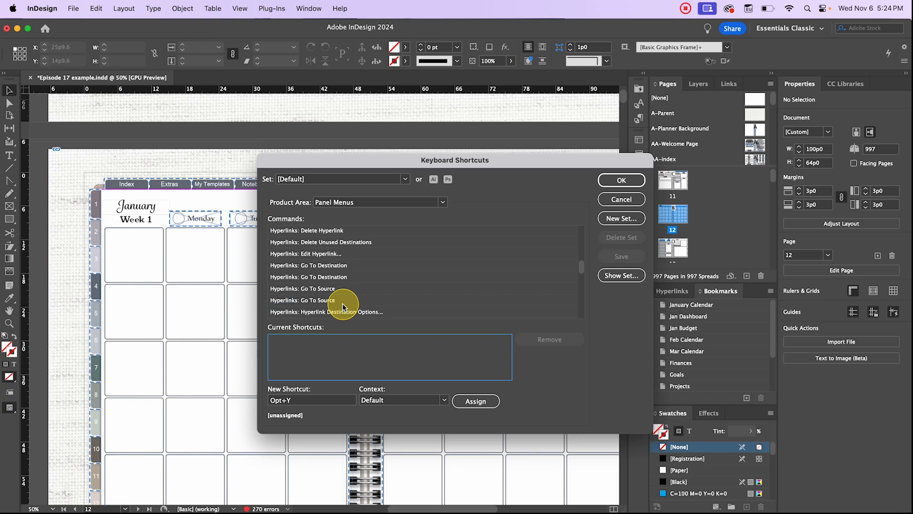
click(338, 253)
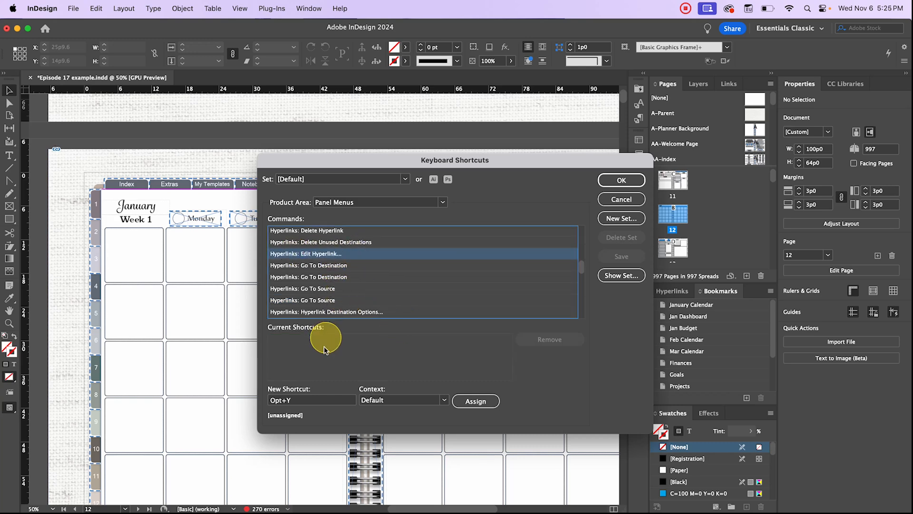
click(291, 400)
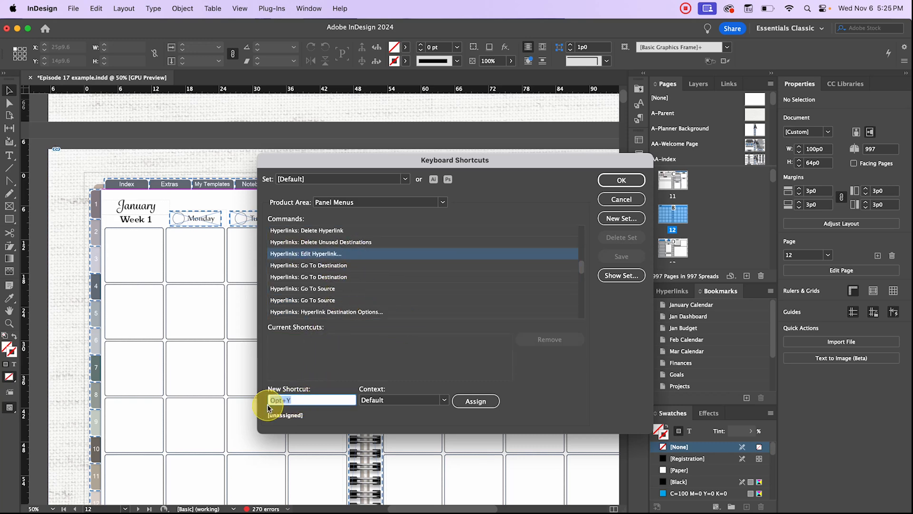
key(super+u)
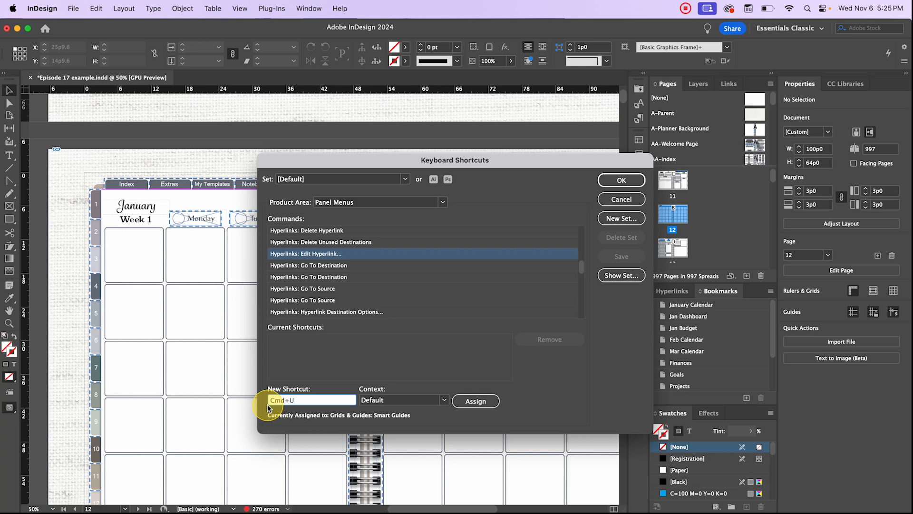
key(super+y)
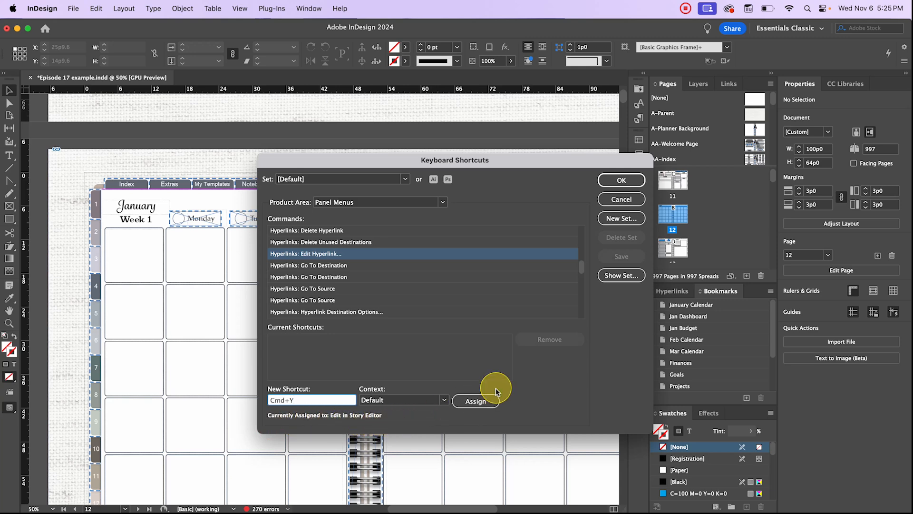
click(493, 402)
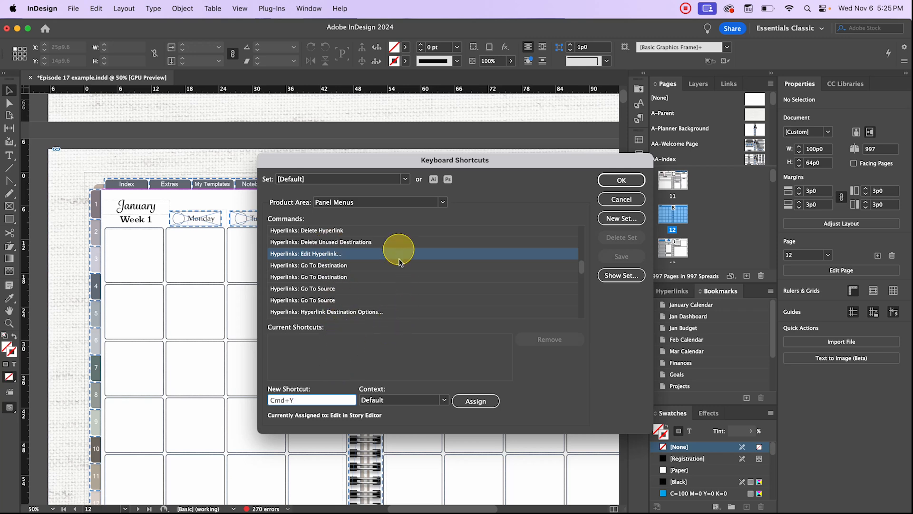
click(467, 408)
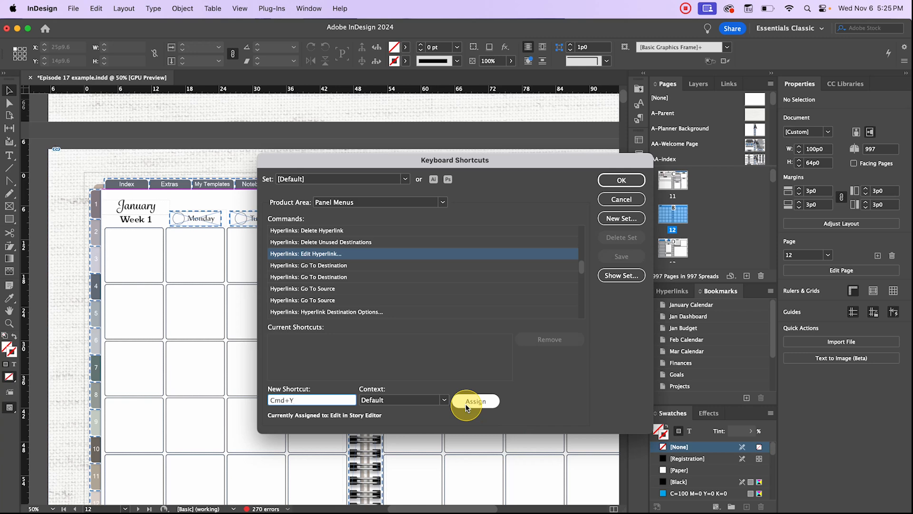
click(468, 313)
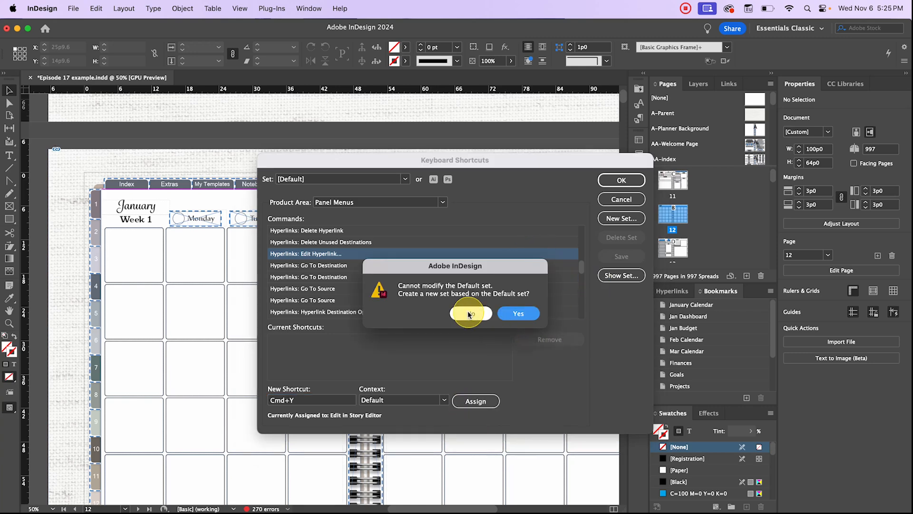
click(508, 313)
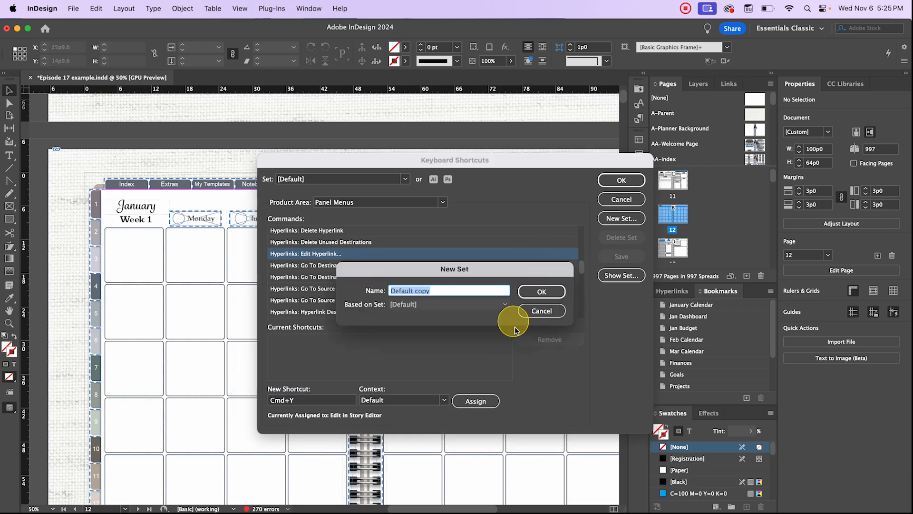
click(554, 309)
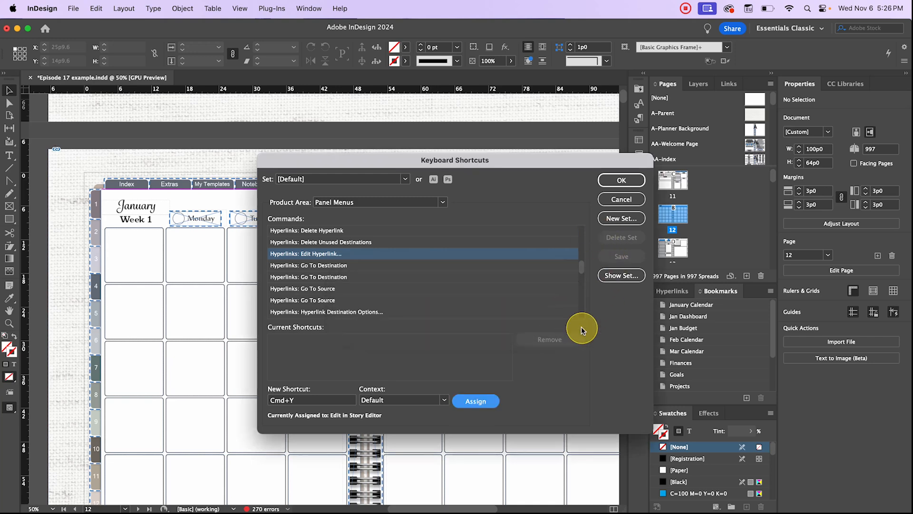
click(619, 181)
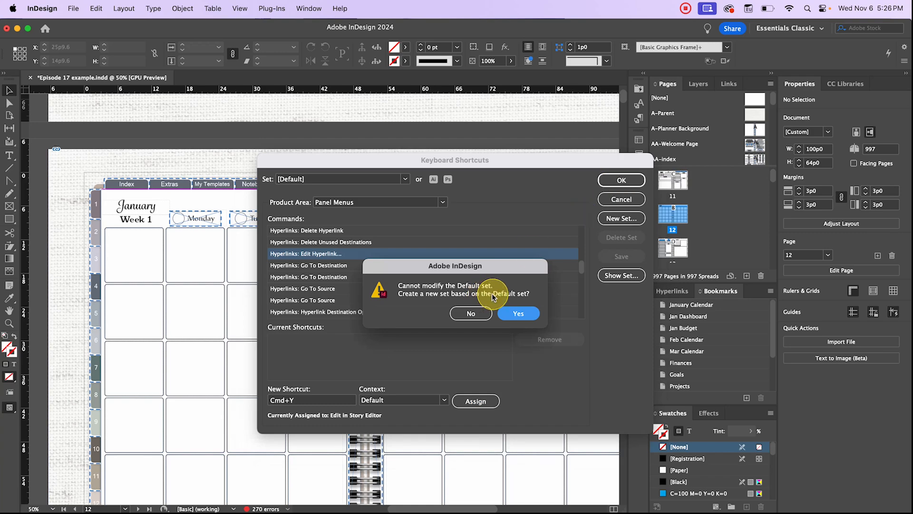
click(476, 313)
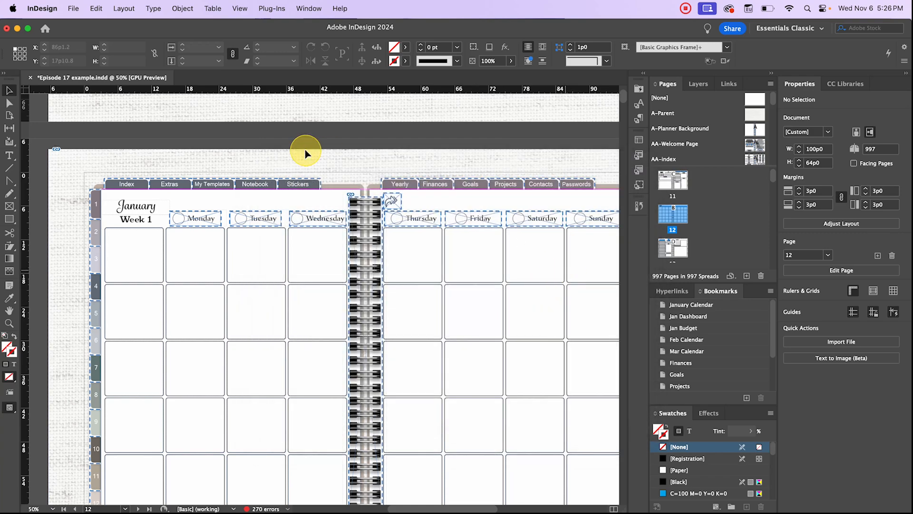
- Go to the Yearly Calendar on page 5 and check the first Monday link frame in January, leaving nothing selected
scroll(296, 282, up, 10)
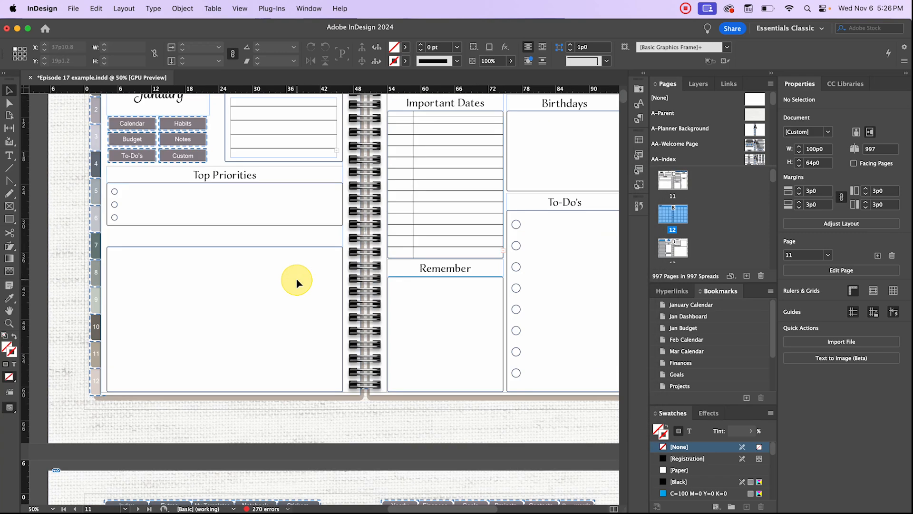
scroll(296, 282, down, 5)
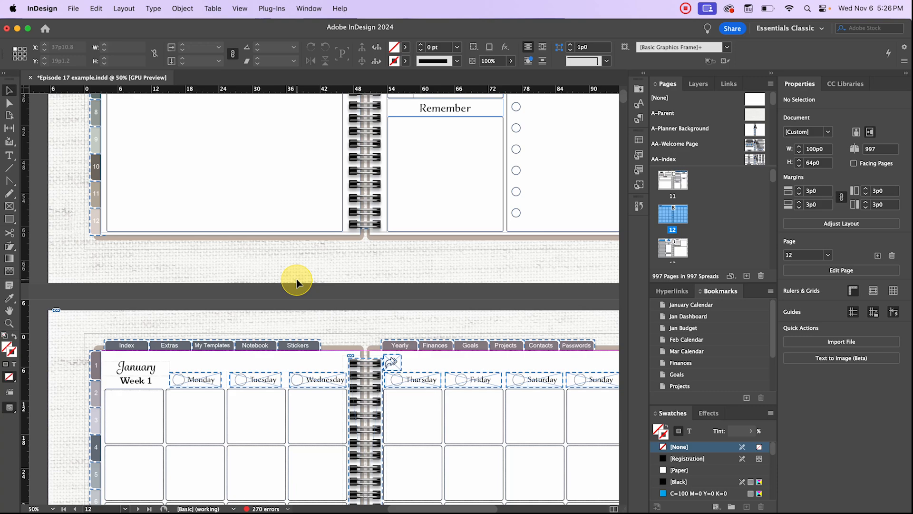
scroll(296, 279, up, 20)
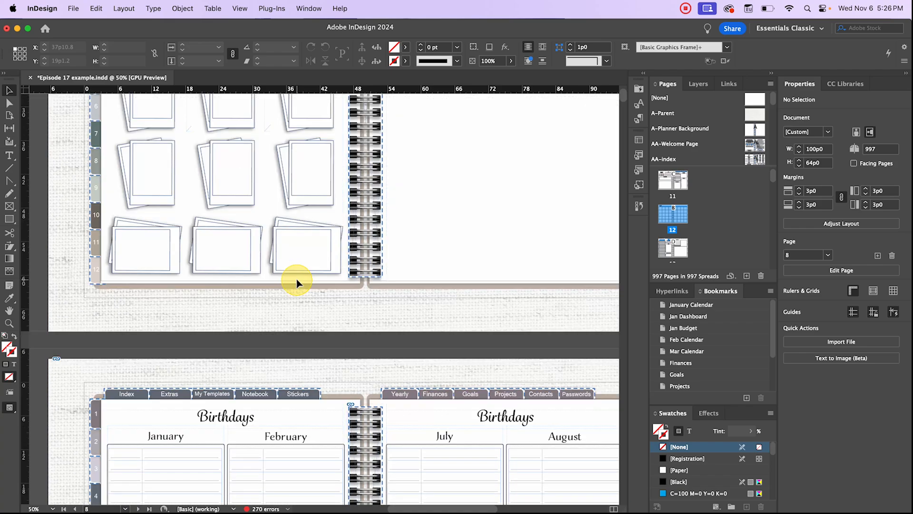
scroll(296, 280, up, 20)
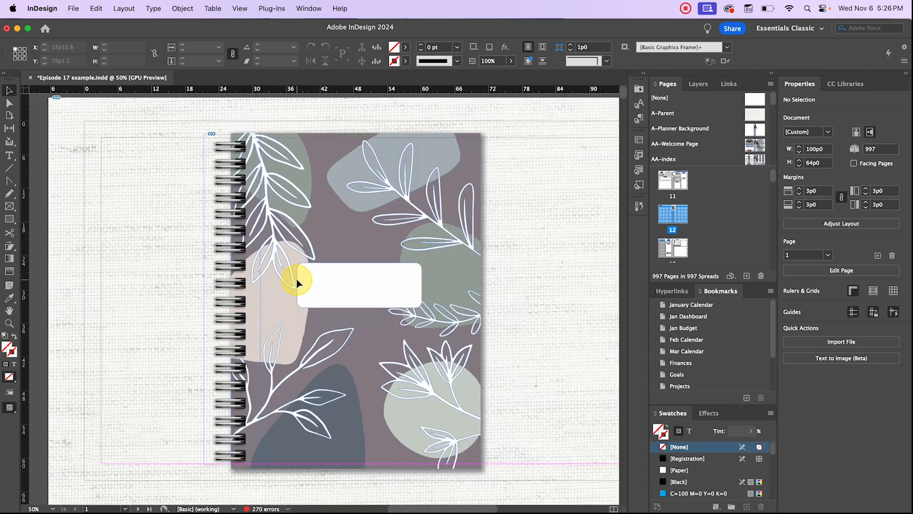
scroll(296, 278, down, 15)
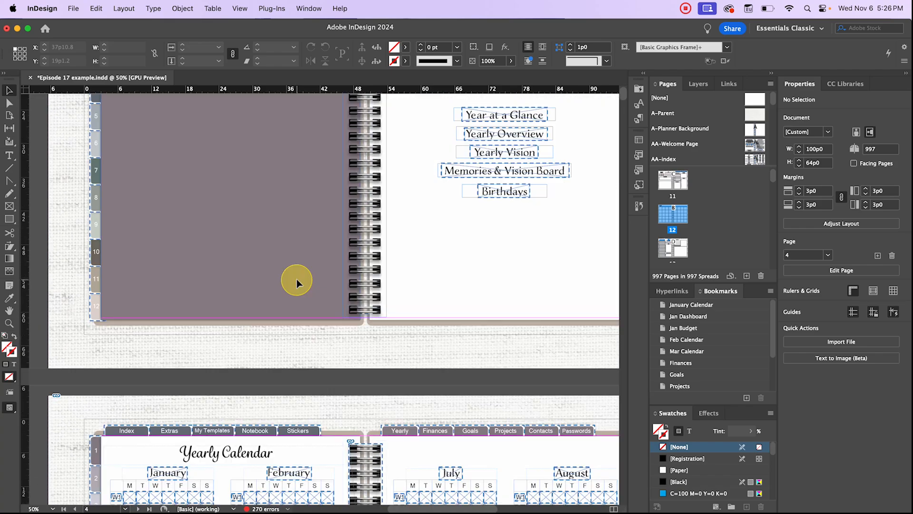
scroll(296, 278, up, 3)
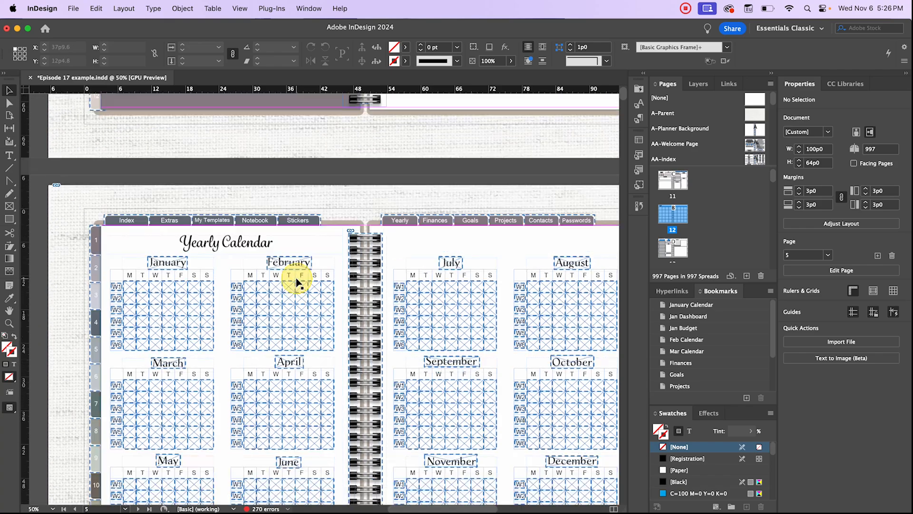
click(132, 284)
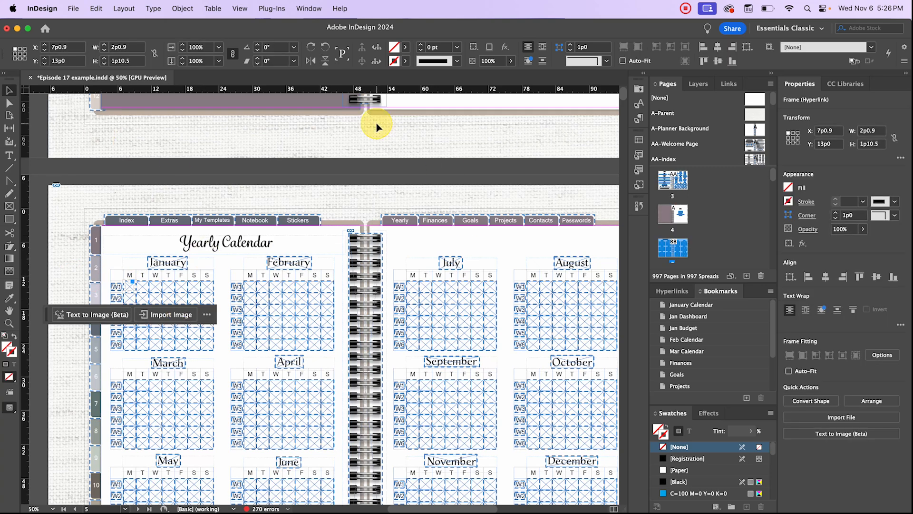
click(164, 180)
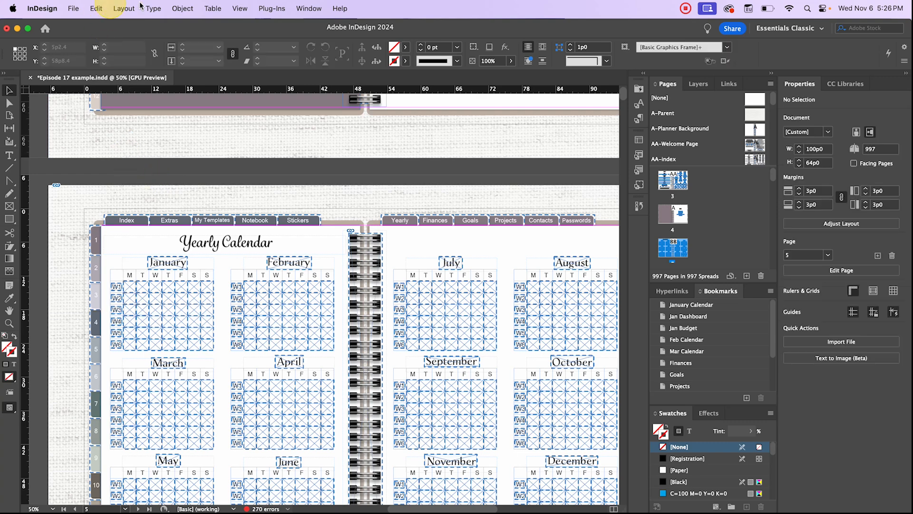
- Switch the keyboard shortcut set to Planner Shortcuts and apply it
click(95, 9)
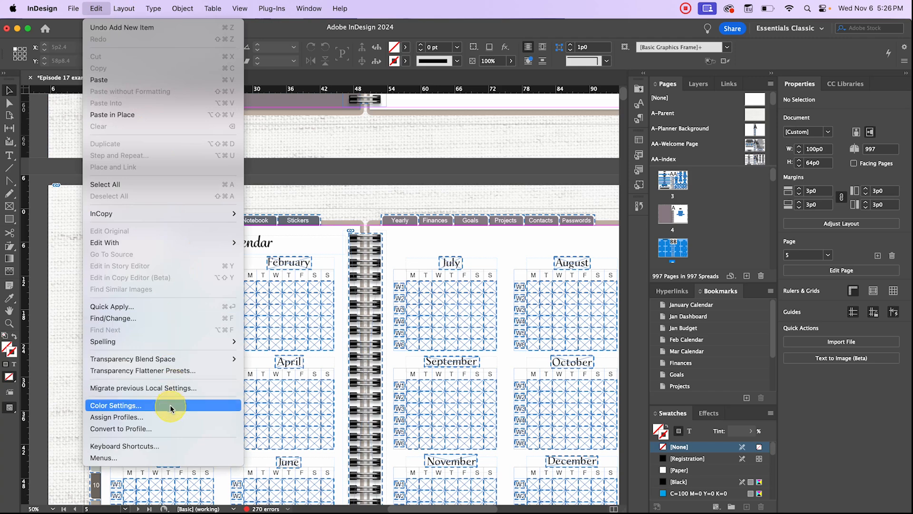
click(162, 445)
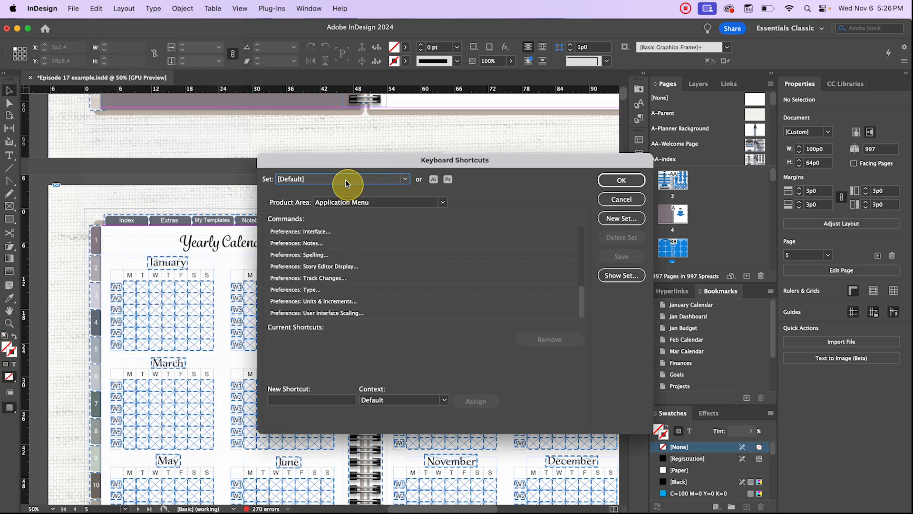
click(344, 179)
click(346, 259)
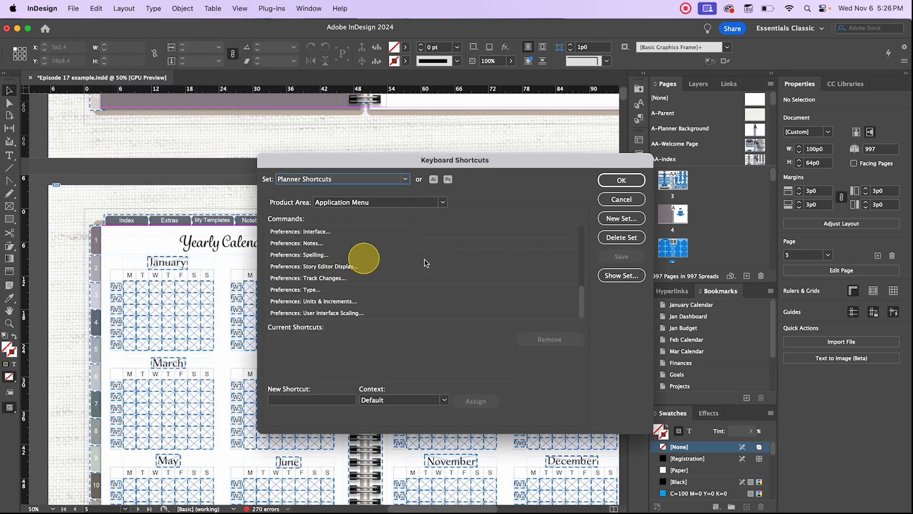
click(623, 180)
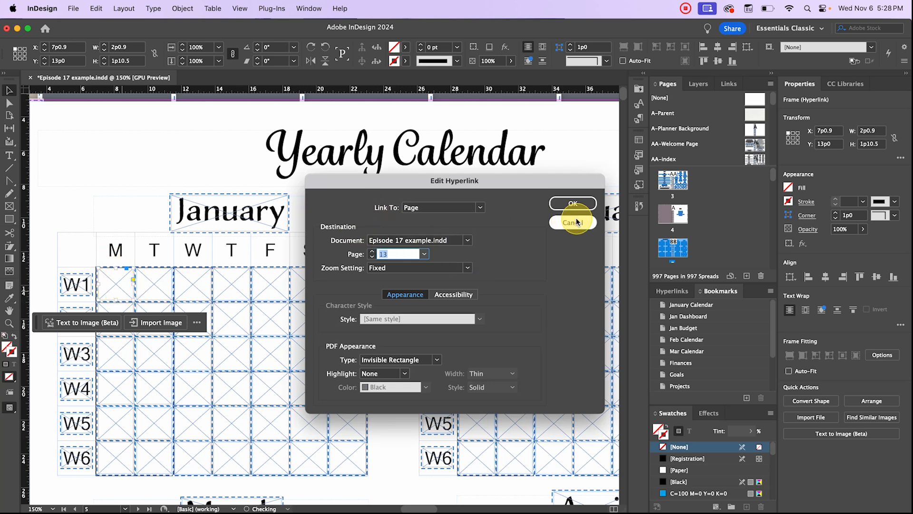
- Check the hyperlink destinations of January's first Monday and the January title, leaving nothing selected
click(573, 204)
click(203, 209)
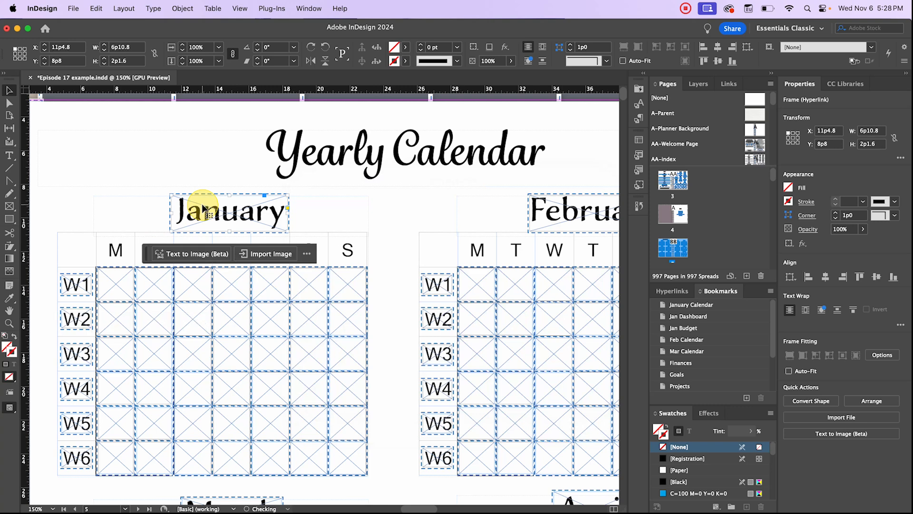
double_click(203, 210)
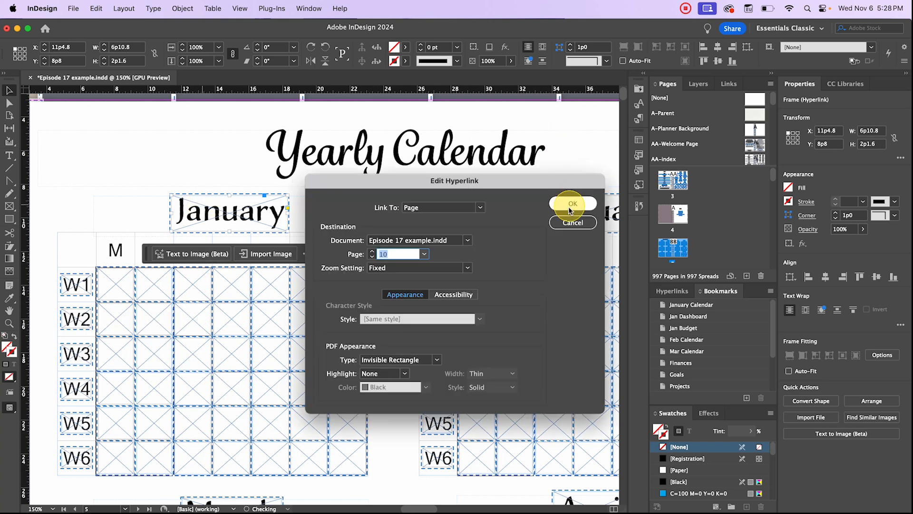
click(573, 222)
click(128, 278)
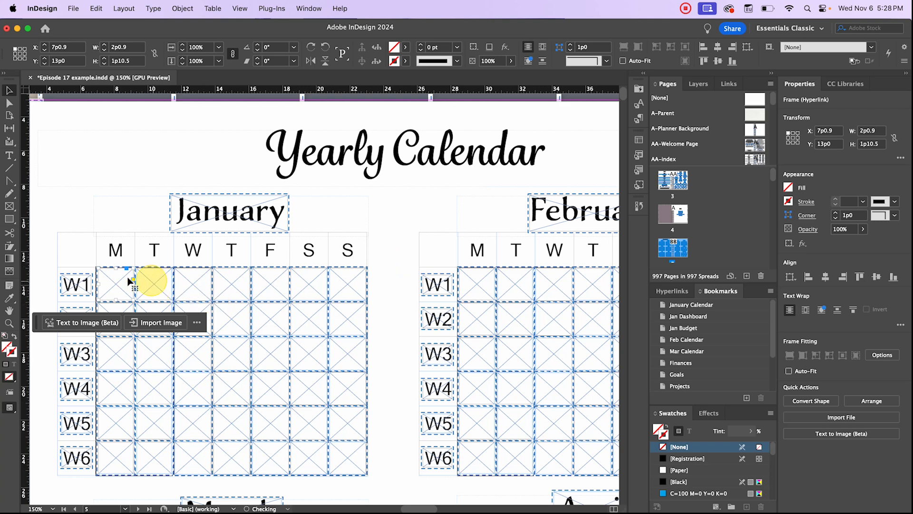
click(112, 249)
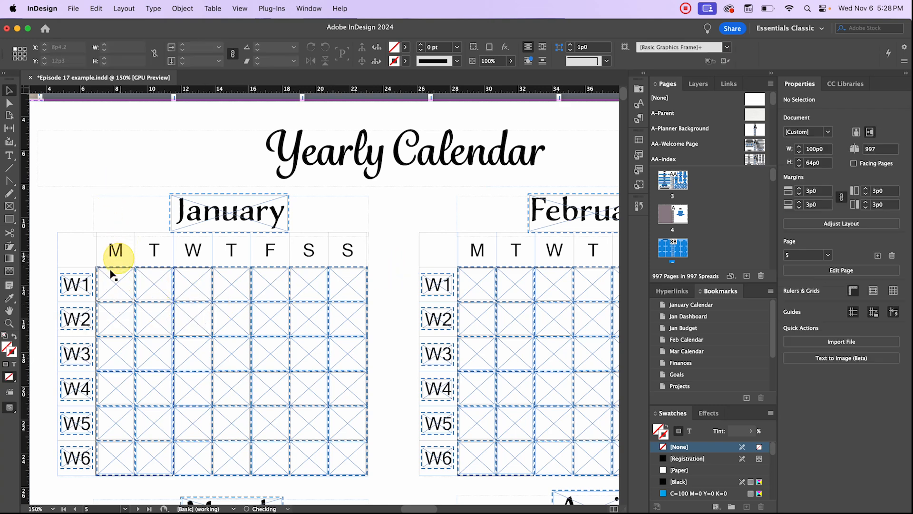
- Edit January's W1 Monday and Tuesday hyperlinks to link to pages 2 and 3 respectively
click(115, 282)
double_click(115, 282)
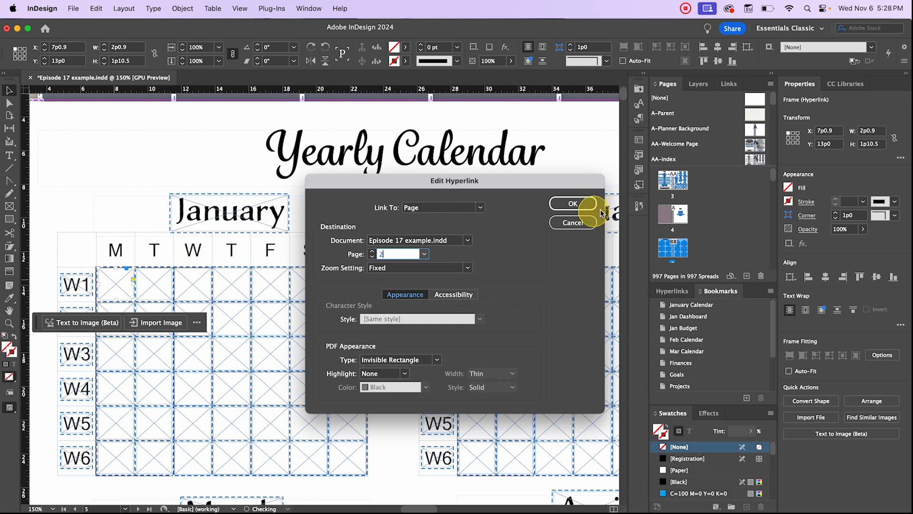
click(582, 203)
click(164, 279)
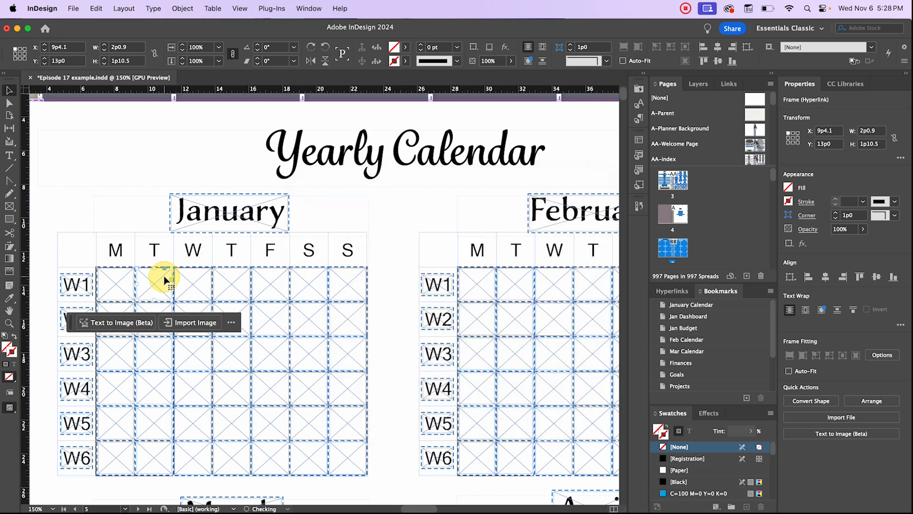
double_click(164, 279)
text(3)
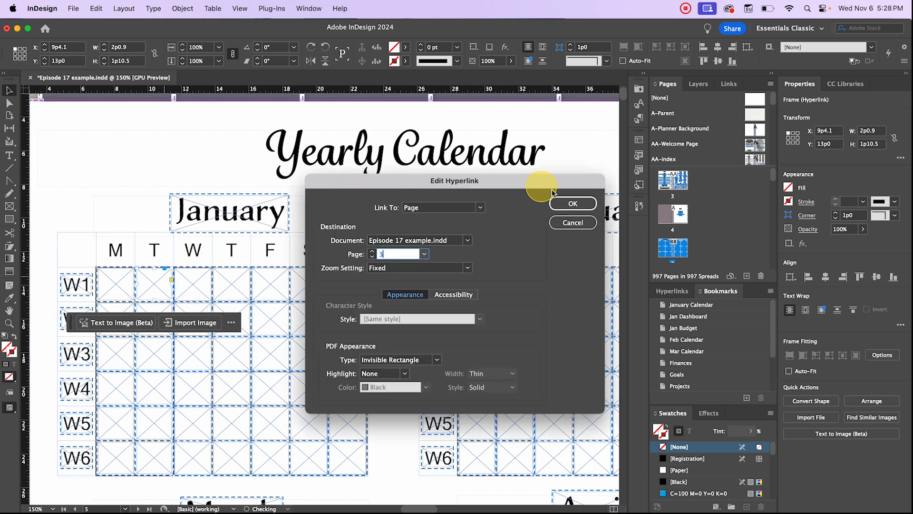
click(566, 204)
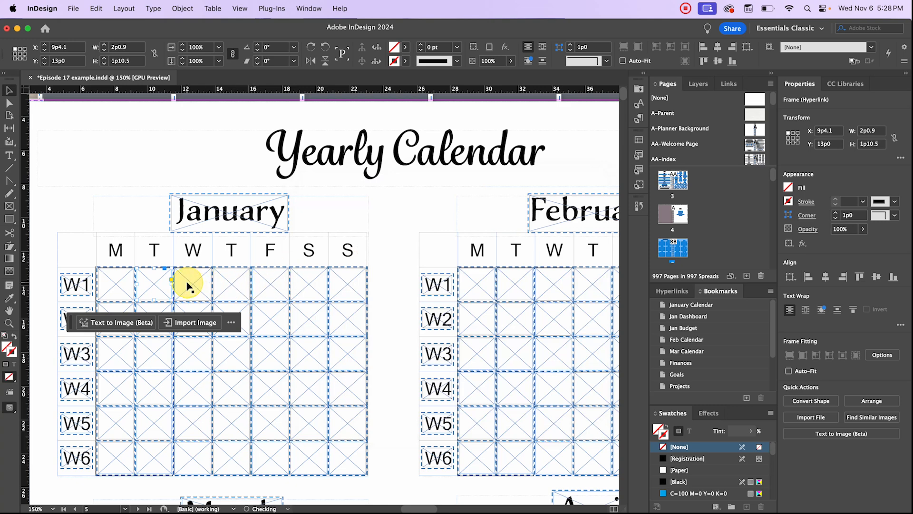
- Edit January's W1 Wednesday and Thursday hyperlinks to link to pages 4 and 5 respectively
click(210, 283)
double_click(211, 284)
text(4)
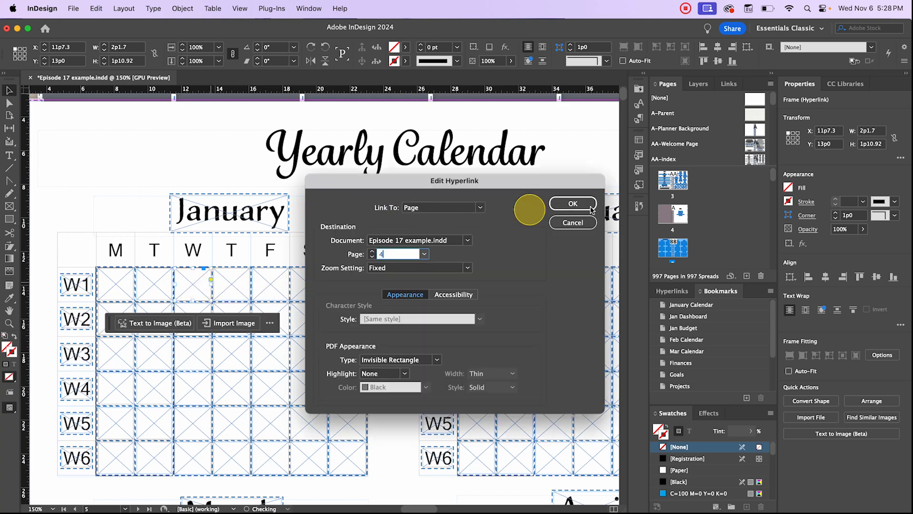
click(578, 204)
click(240, 284)
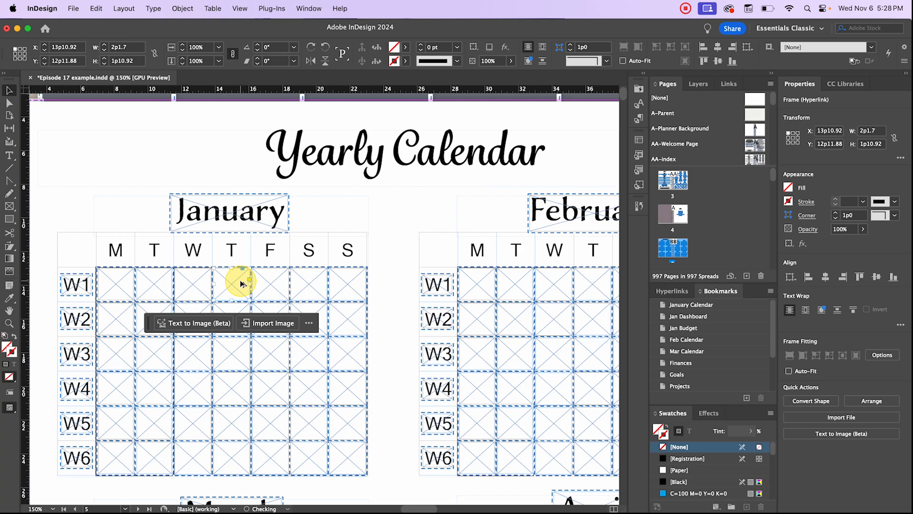
key(ctrl+h)
text(5)
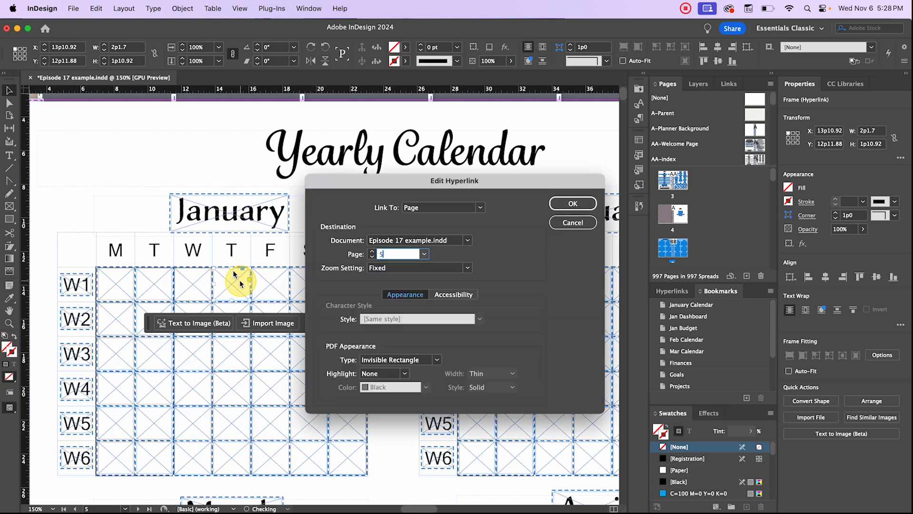
click(573, 203)
- Check the hyperlink destination of January's W1 Friday without changing it, leaving nothing selected
click(276, 285)
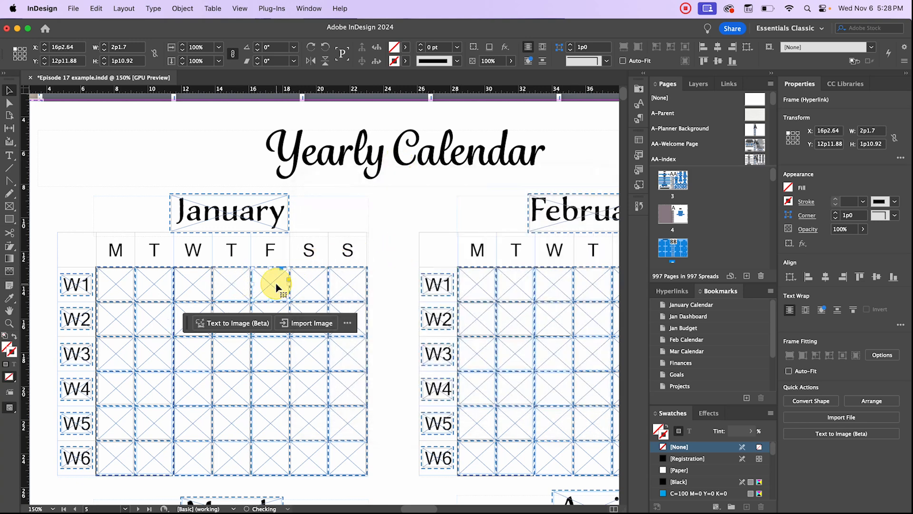
key(ctrl+h)
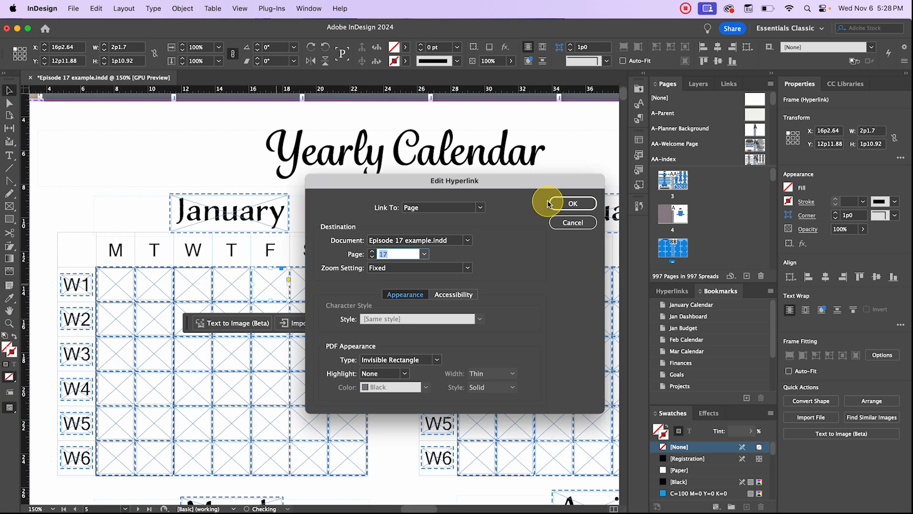
click(565, 203)
click(349, 198)
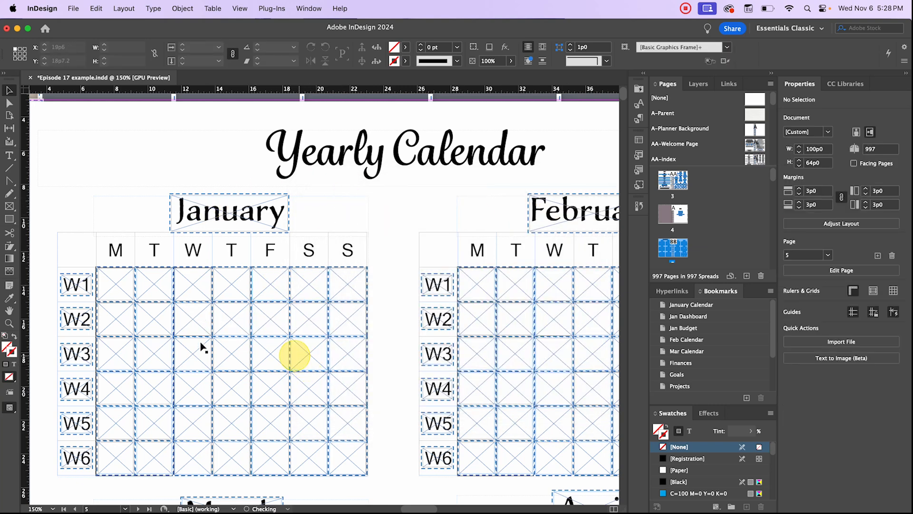
- Check the hyperlink destination of January's W2 Monday without changing it
click(113, 320)
right_click(114, 320)
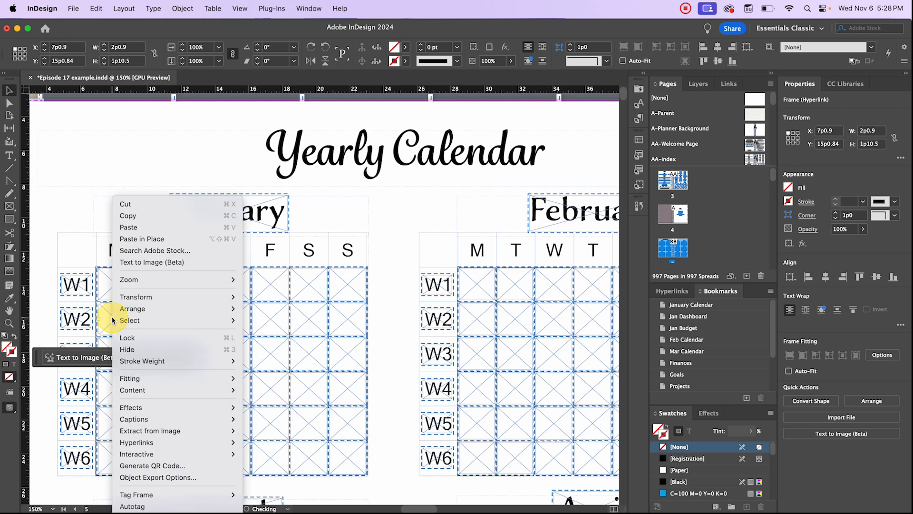
mouse_move(140, 443)
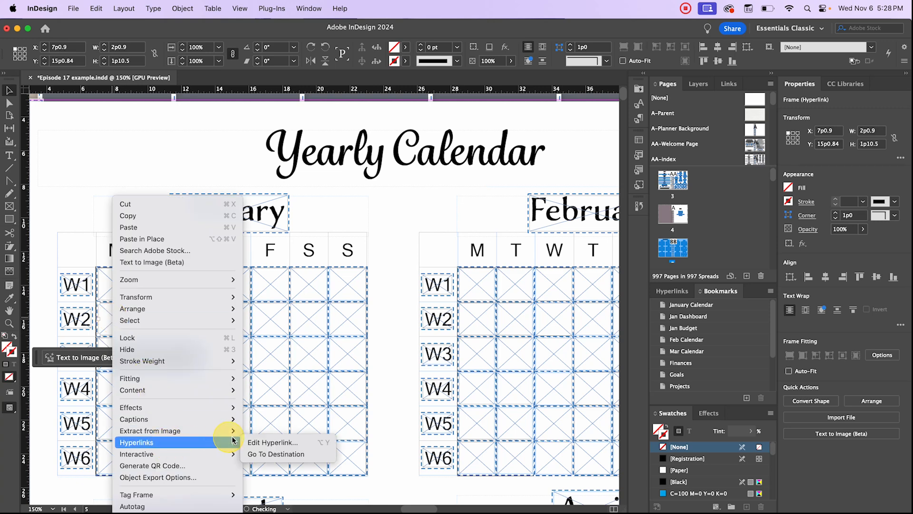
click(267, 442)
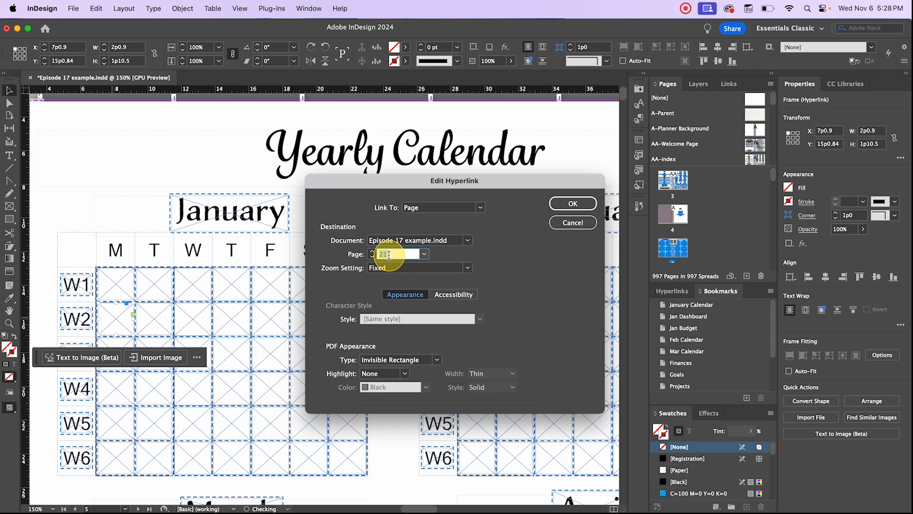
click(571, 203)
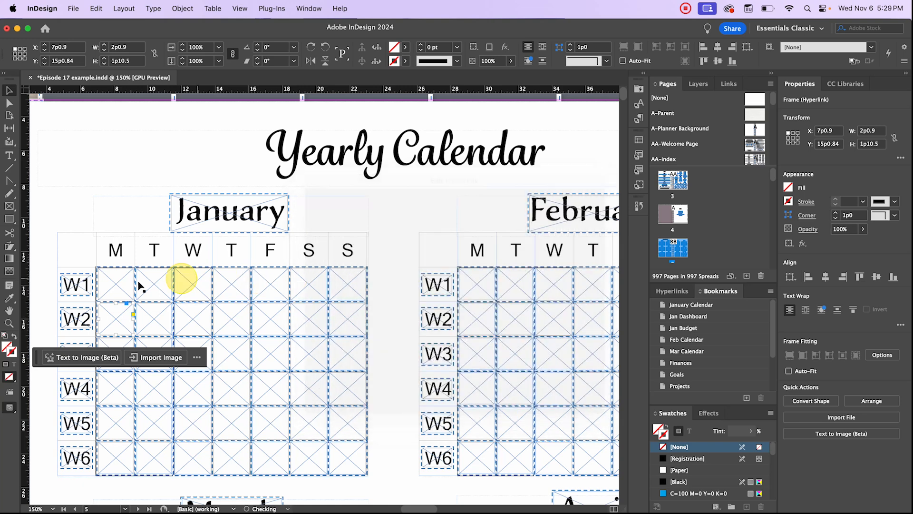
- Review the planner's welcome page on page 2 and the Index links on page 3
scroll(687, 227, down, 8)
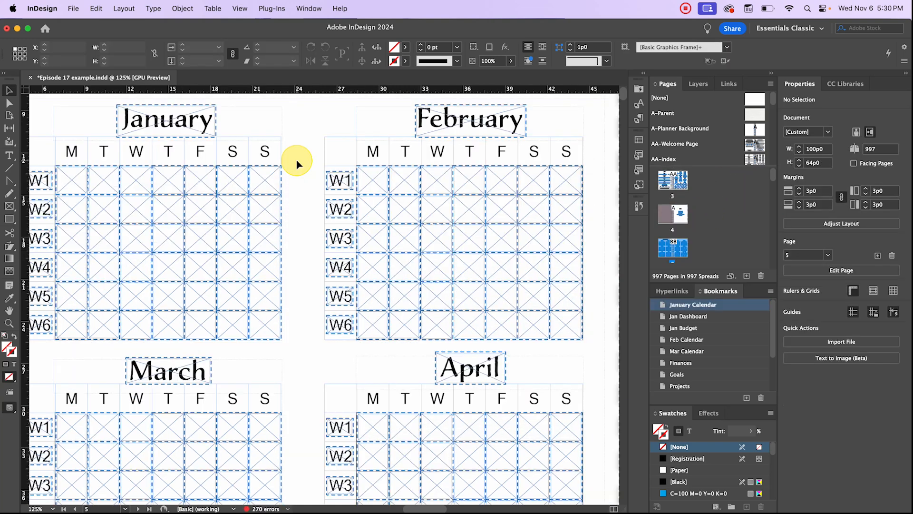
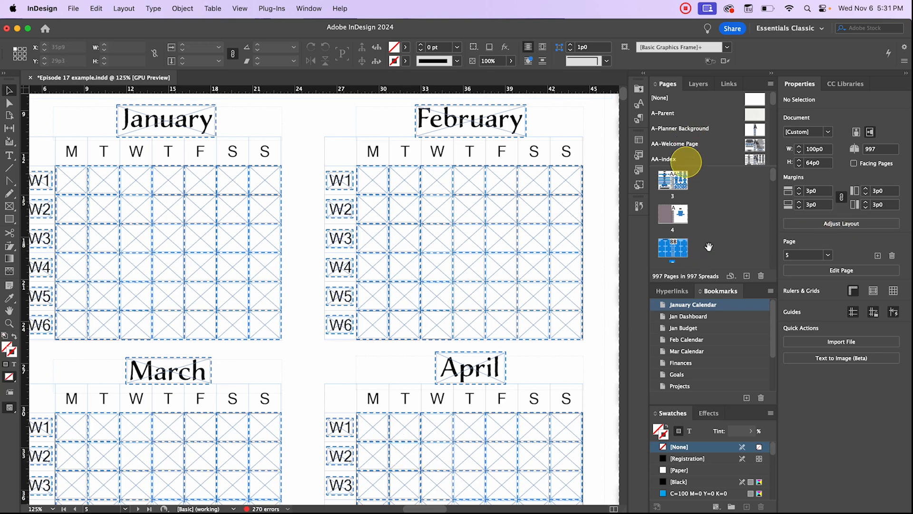
scroll(713, 214, up, 3)
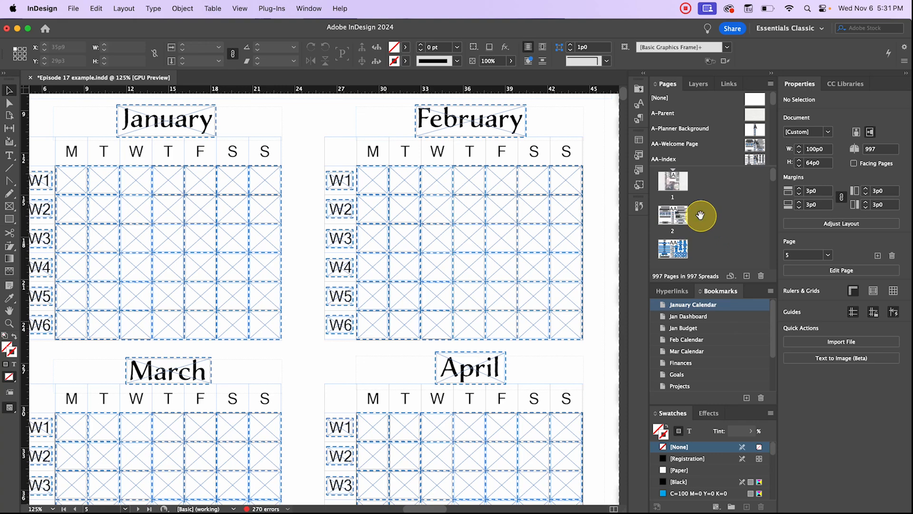
double_click(665, 214)
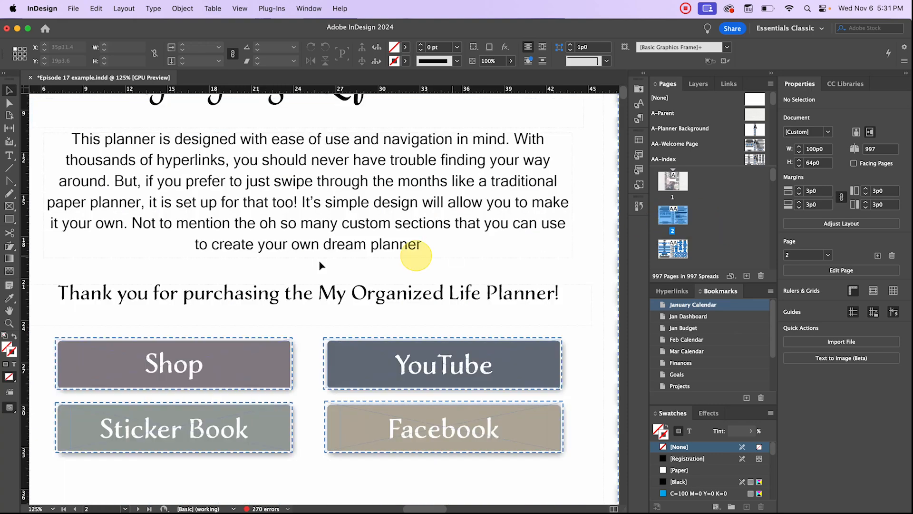
scroll(273, 275, down, 2)
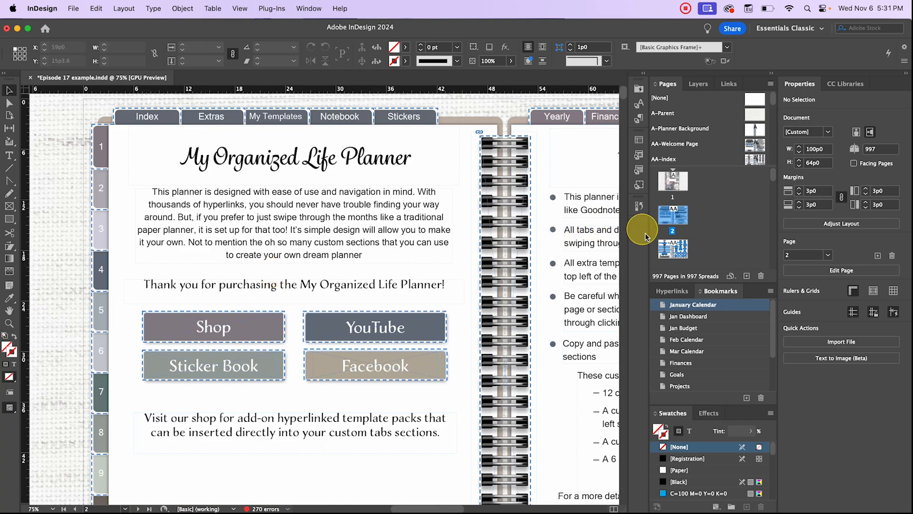
double_click(662, 247)
scroll(393, 170, down, 1)
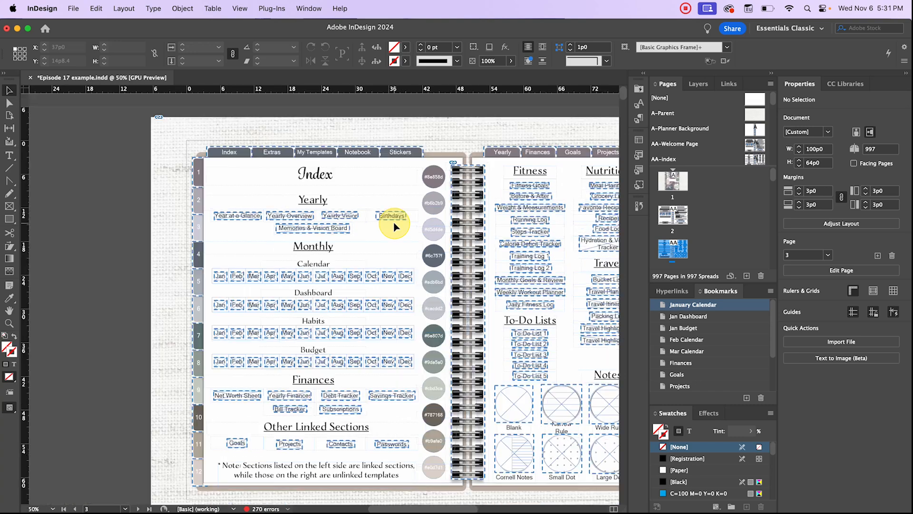
scroll(428, 145, right, 5)
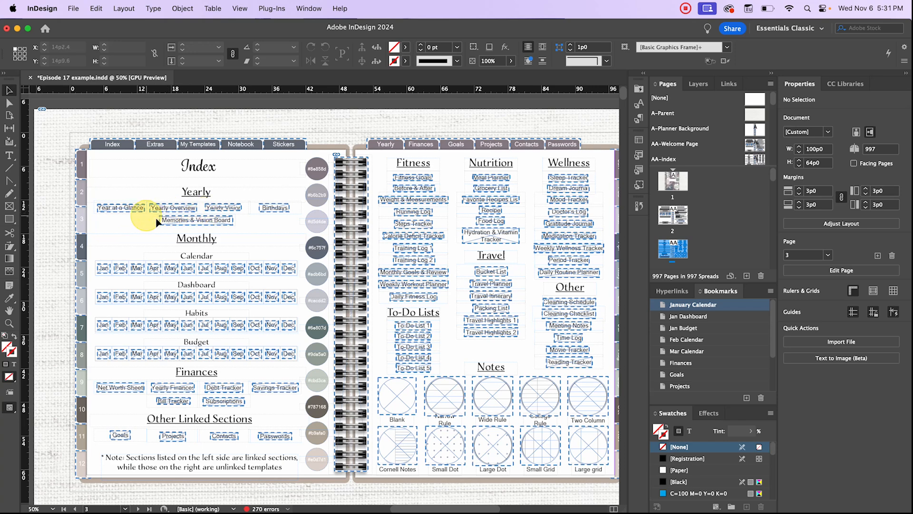
- Look through the yearly pages that follow the Index, up to the January monthly calendar on page 10
scroll(284, 276, down, 12)
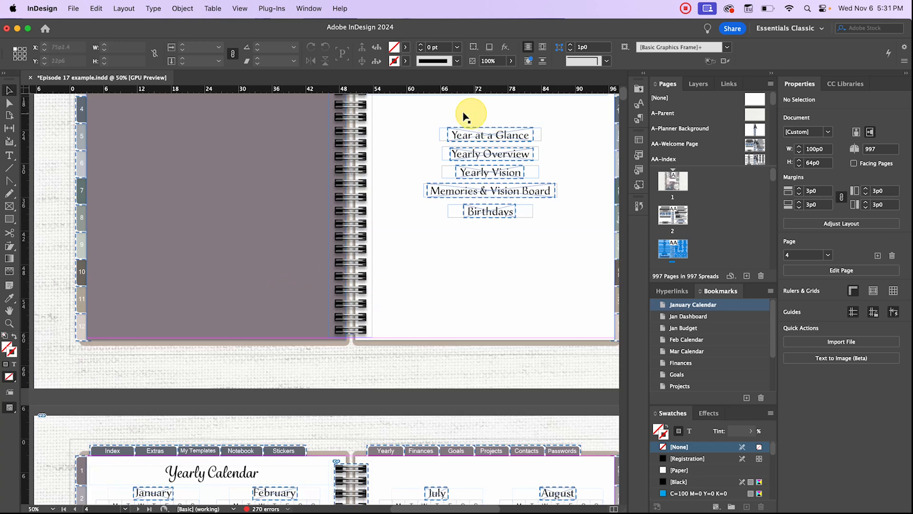
scroll(272, 305, down, 15)
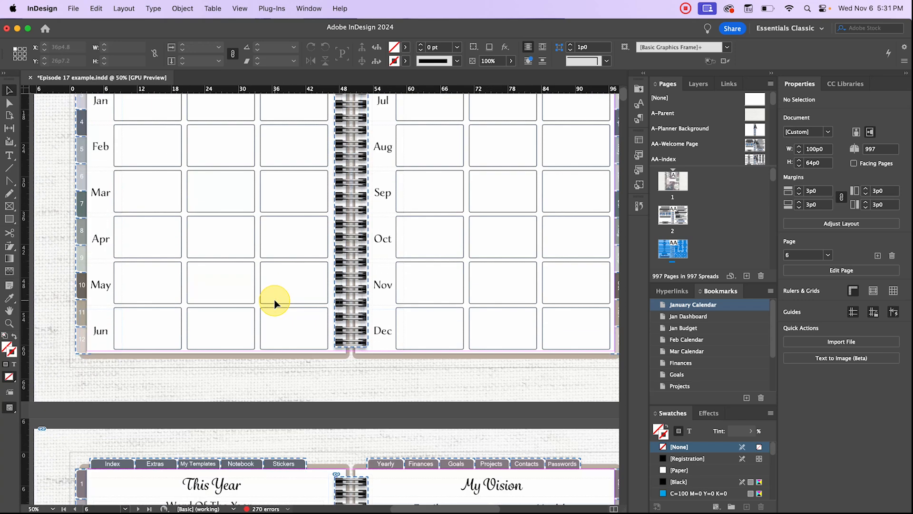
scroll(275, 305, down, 15)
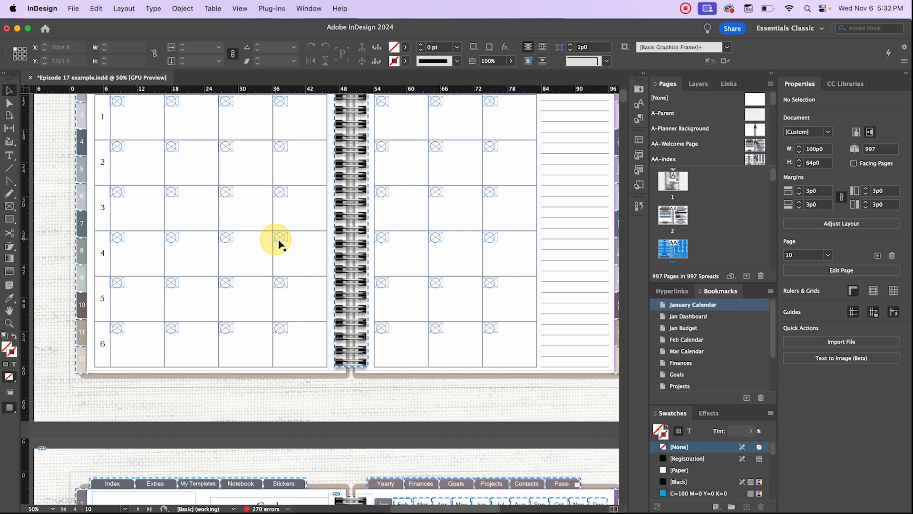
scroll(289, 251, down, 5)
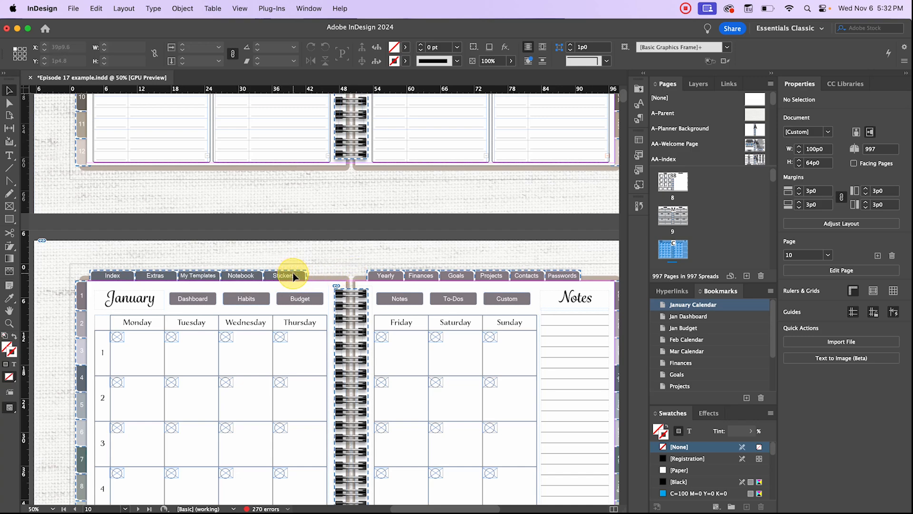
scroll(293, 277, up, 1)
scroll(293, 277, down, 5)
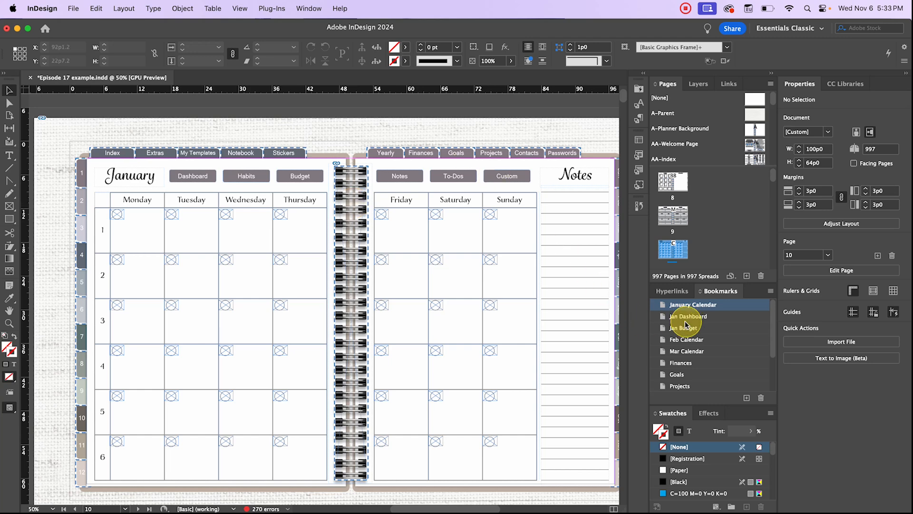
- Show the document's Hyperlinks list and look through its entries and destination pages down to the Aug links
click(672, 290)
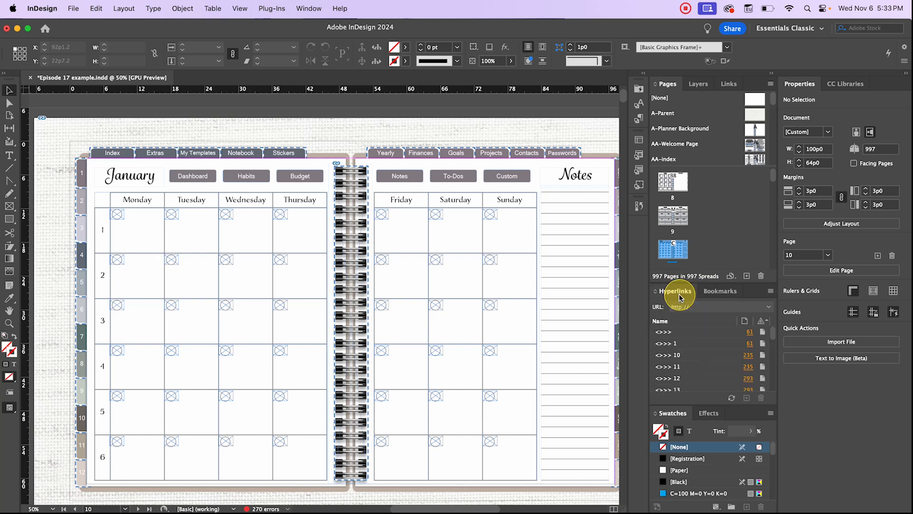
click(310, 9)
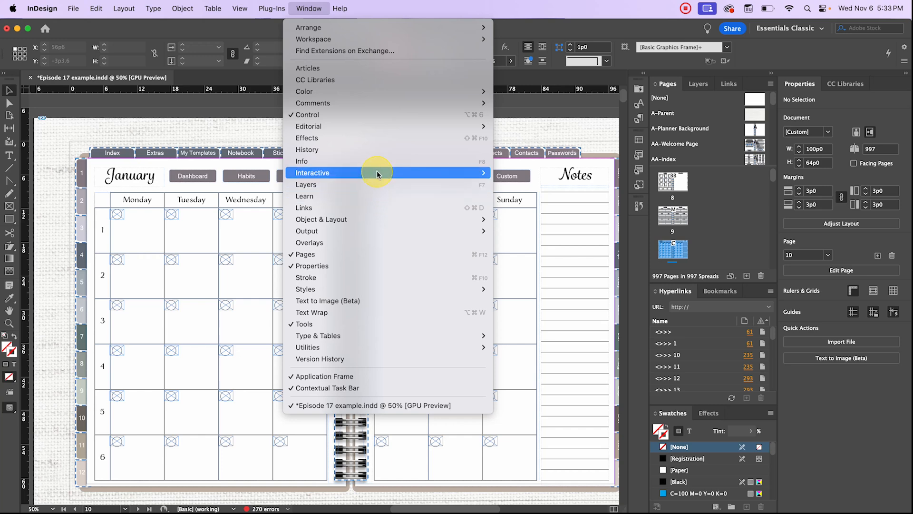
mouse_move(377, 172)
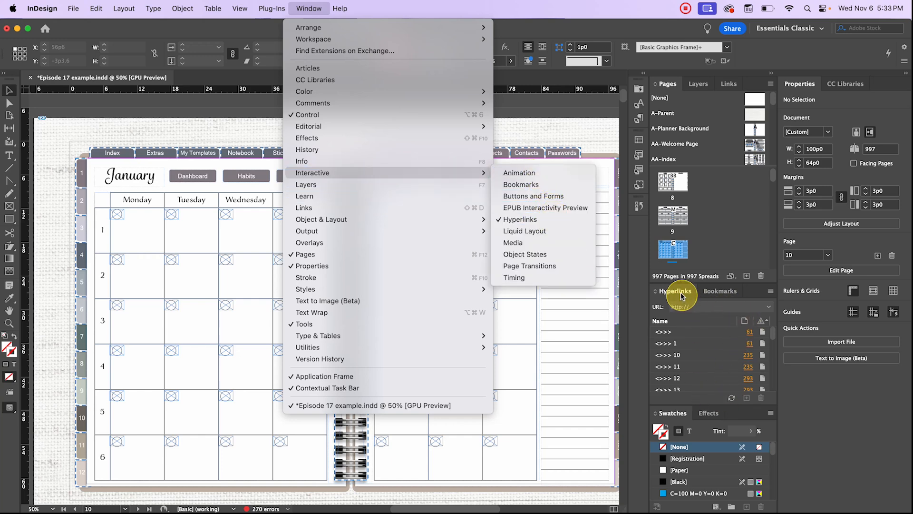
click(735, 304)
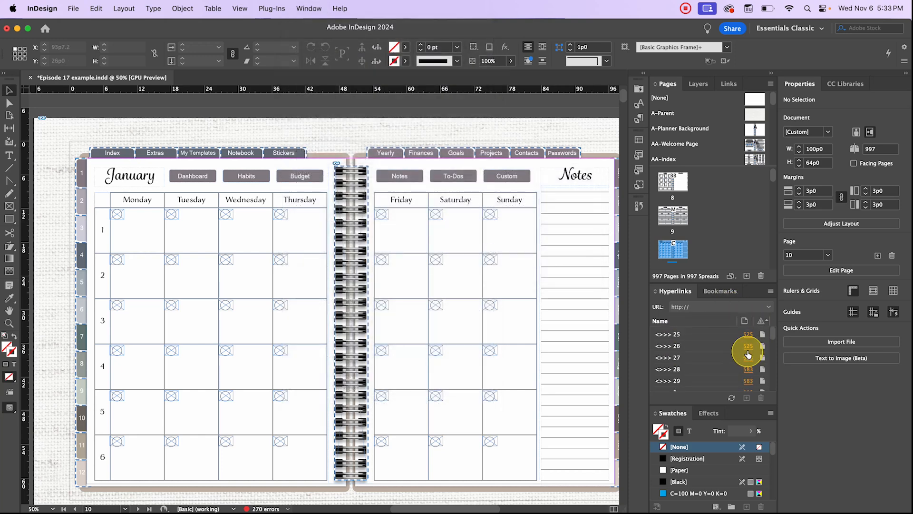
drag(734, 333, 729, 367)
scroll(730, 363, down, 5)
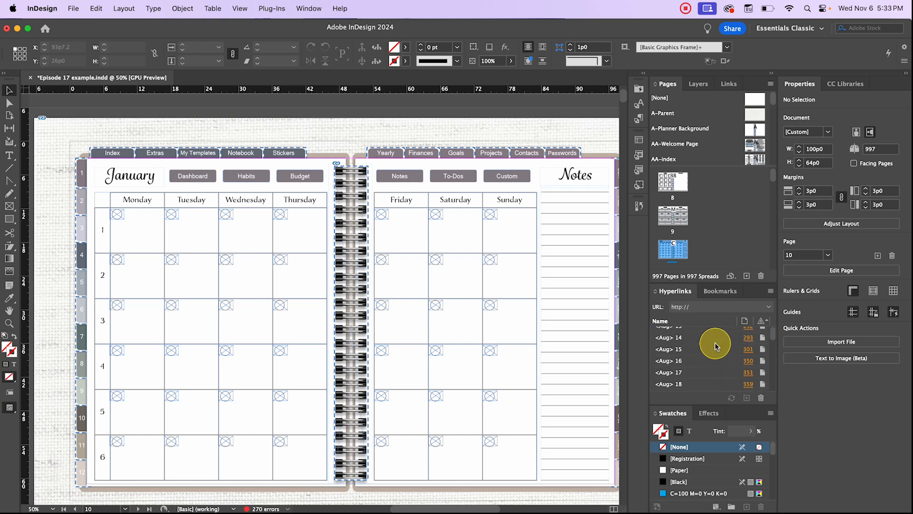
- Return to the start of the Hyperlinks list and sort its entries by link status
scroll(714, 347, up, 5)
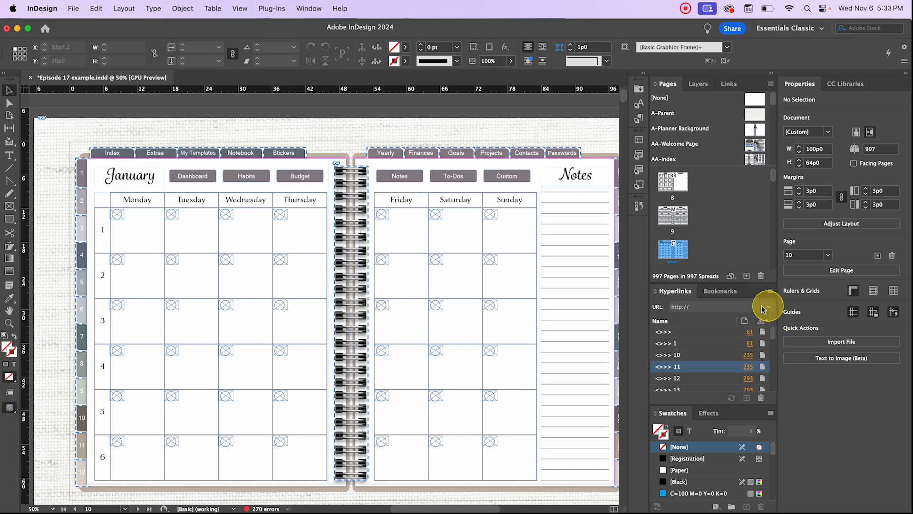
click(762, 323)
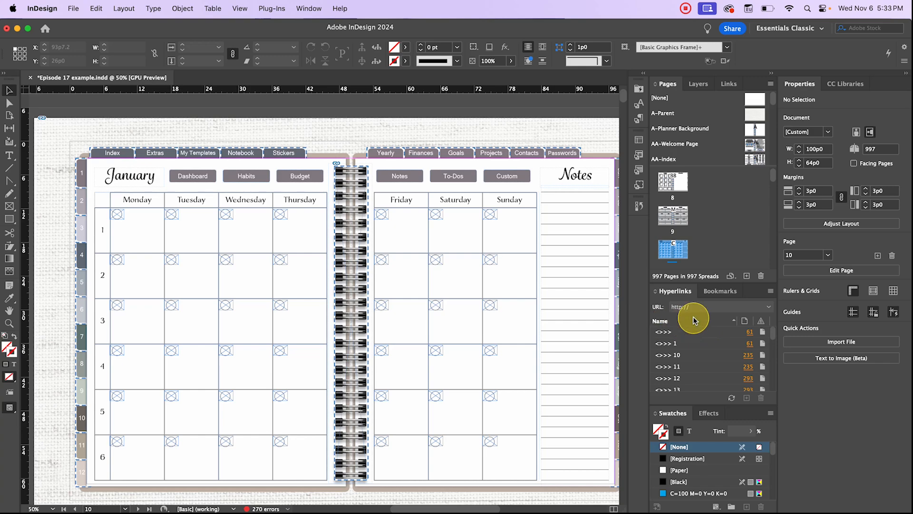
- Delete page 12, the January Week 1 weekly page, from the planner
scroll(336, 342, down, 15)
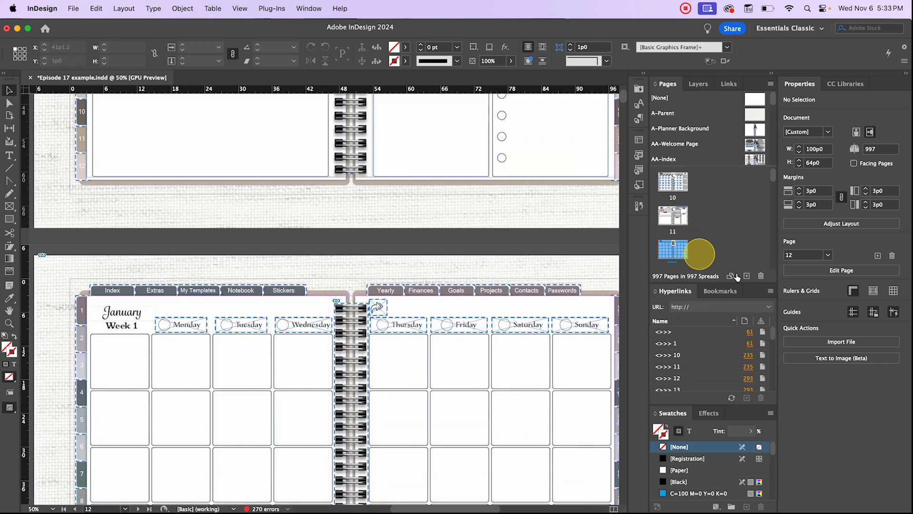
click(761, 279)
click(541, 321)
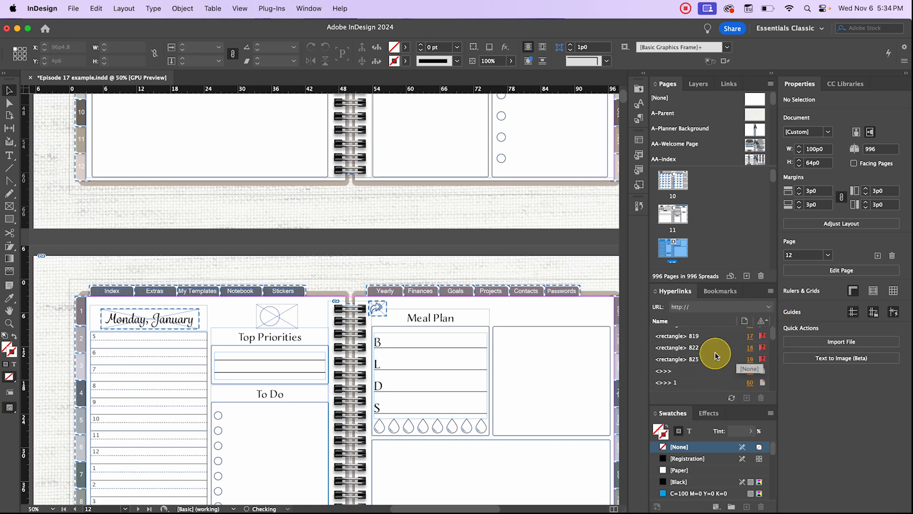
- Locate the source of the broken hyperlink on page 5, January's W1, and check its destination settings without changing them
mouse_move(765, 331)
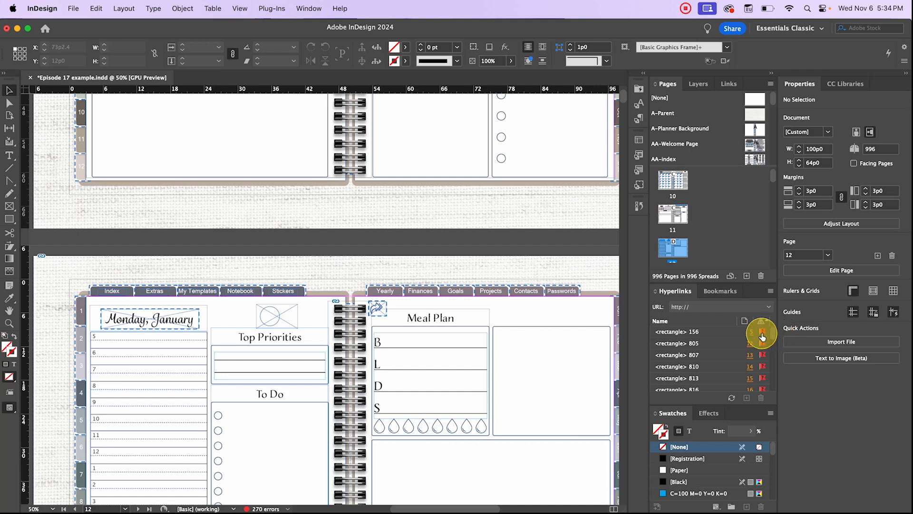
click(761, 333)
click(760, 335)
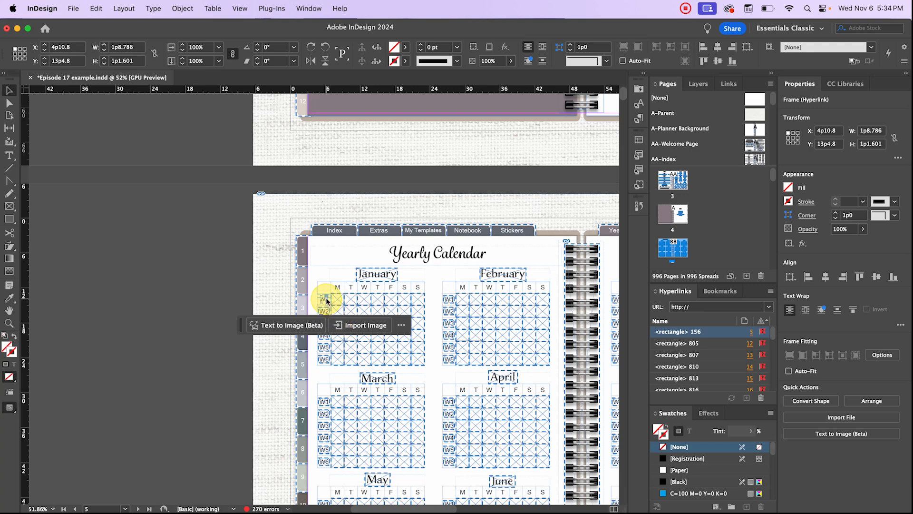
scroll(325, 285, up, 4)
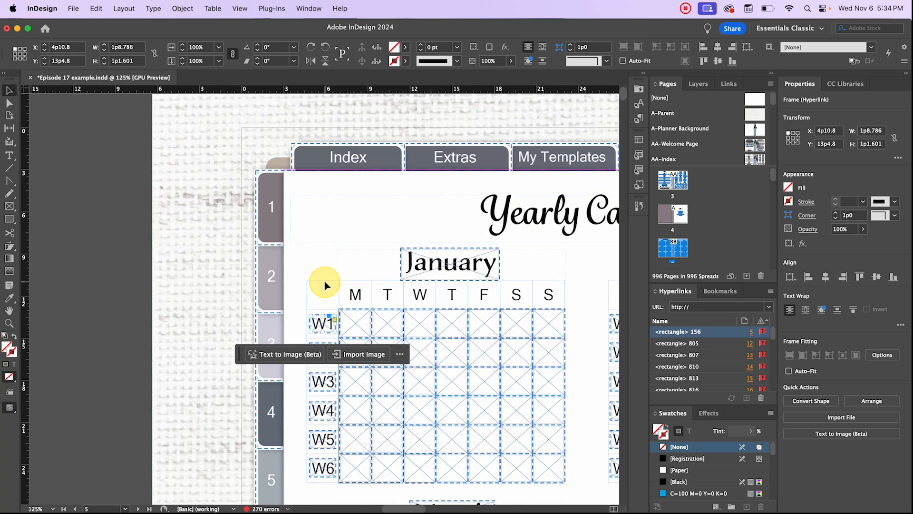
right_click(325, 324)
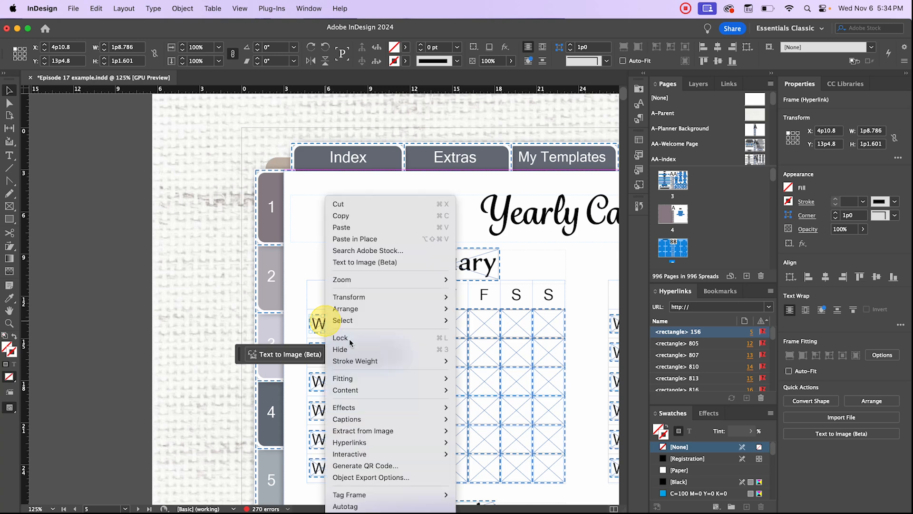
mouse_move(403, 443)
click(478, 443)
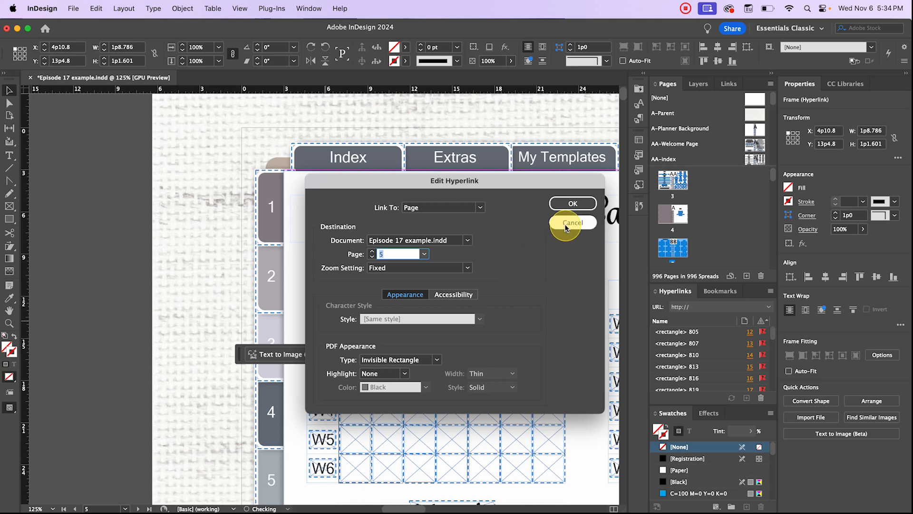
click(571, 204)
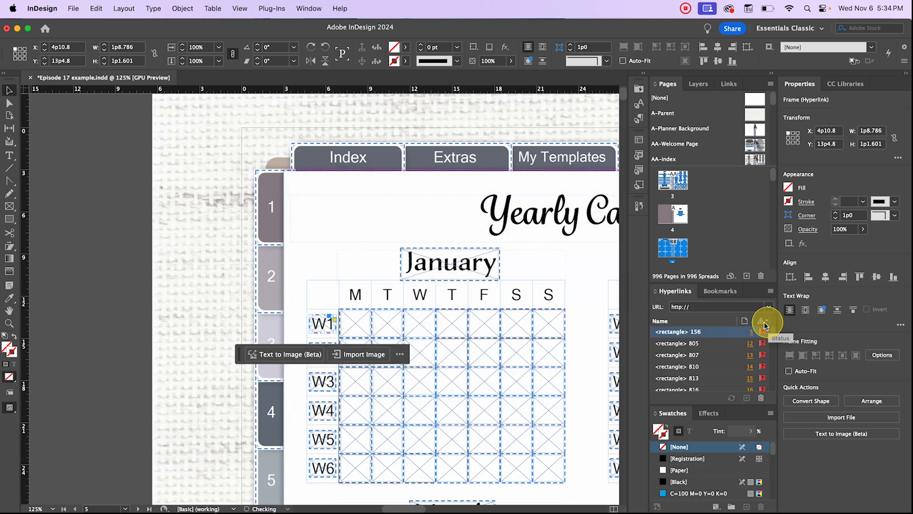
- Go through the sources of the next broken hyperlinks, on the January daily pages 12 to 15
click(749, 346)
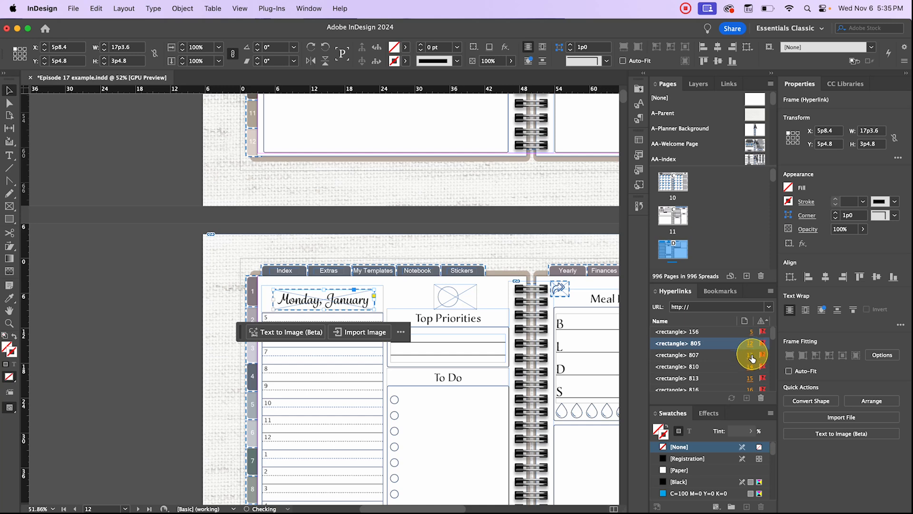
click(749, 355)
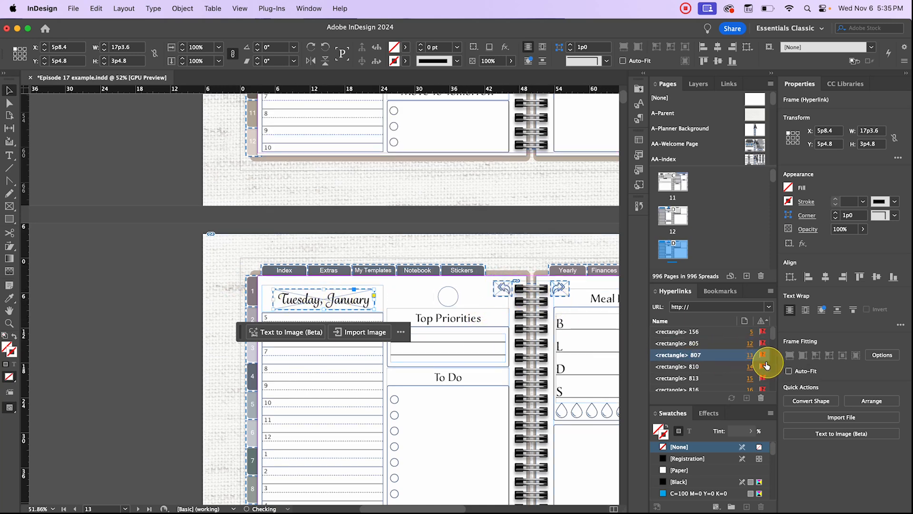
click(751, 366)
click(752, 378)
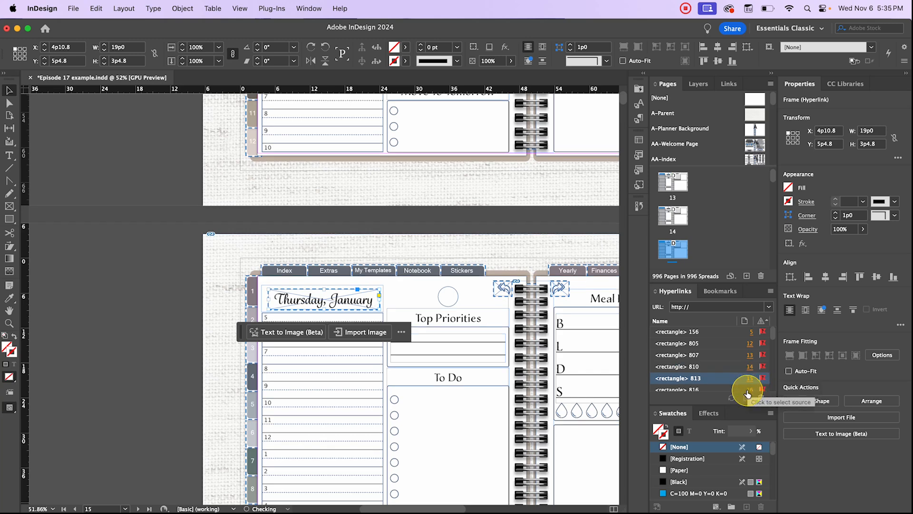